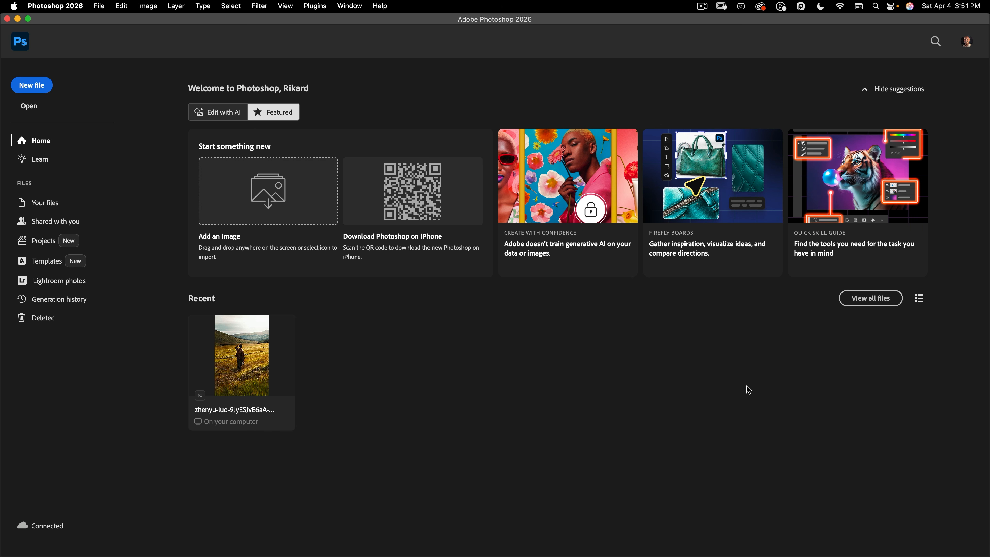
Step: Open the image zhenyu-luo-9JyESJvE6aA-unsplash copy.jpg from the computer
left_click(34, 160)
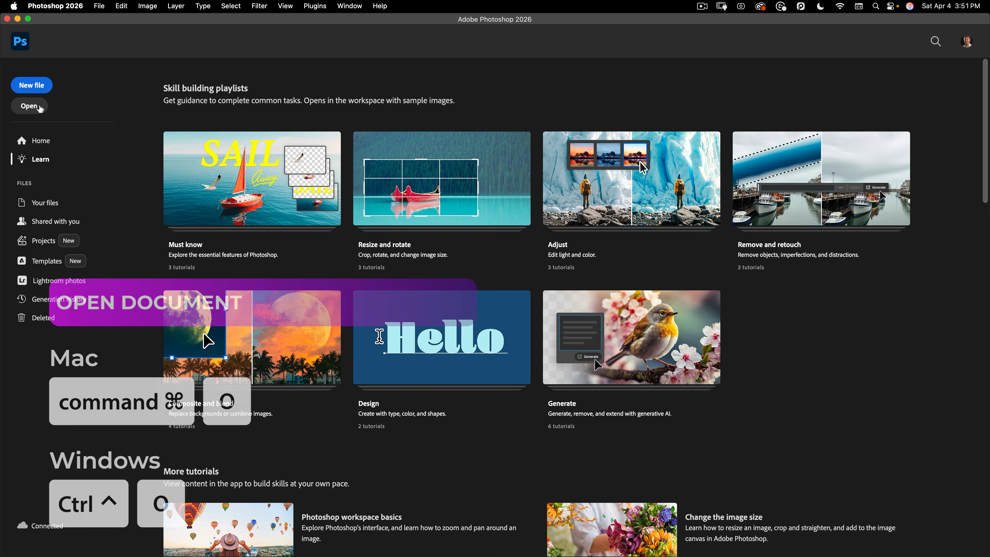
left_click(31, 110)
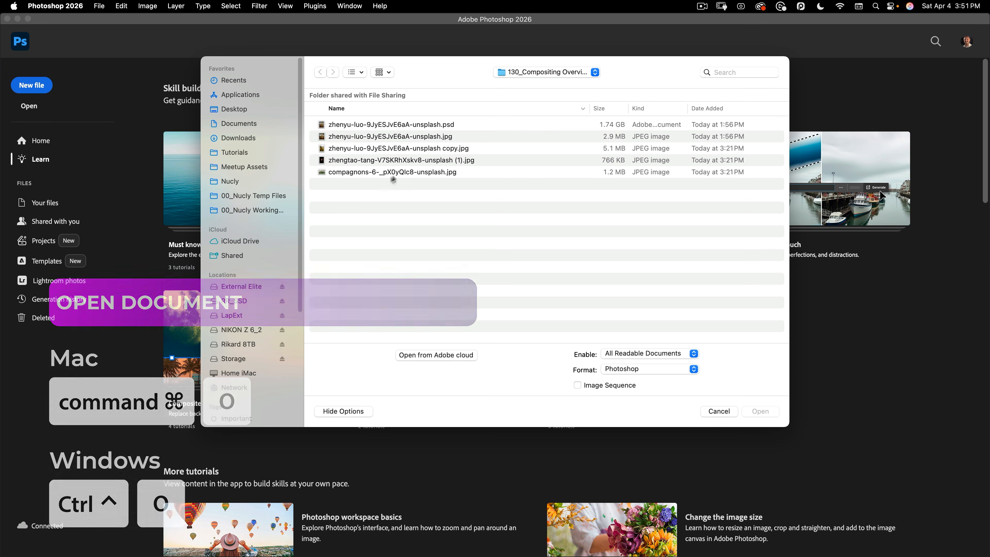
left_click(385, 153)
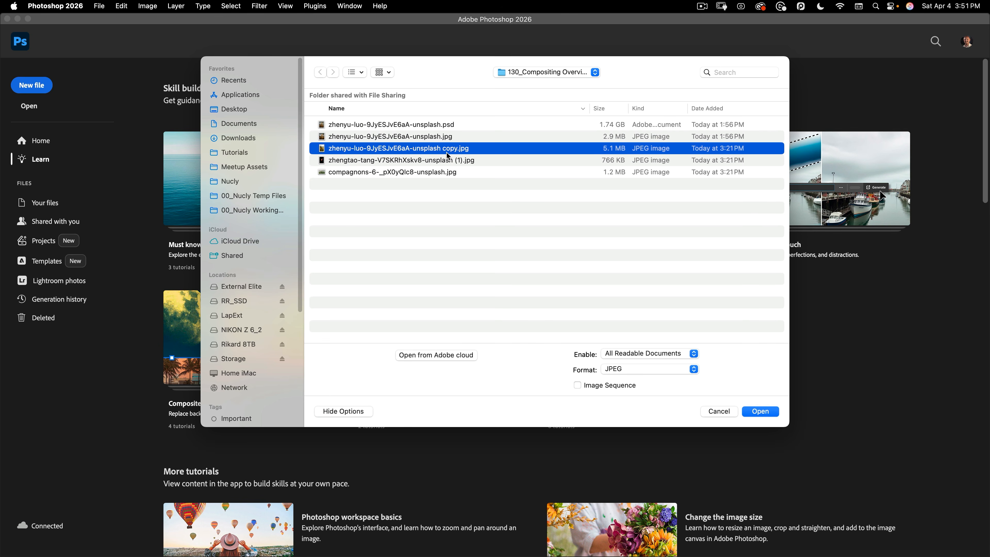
left_click(768, 411)
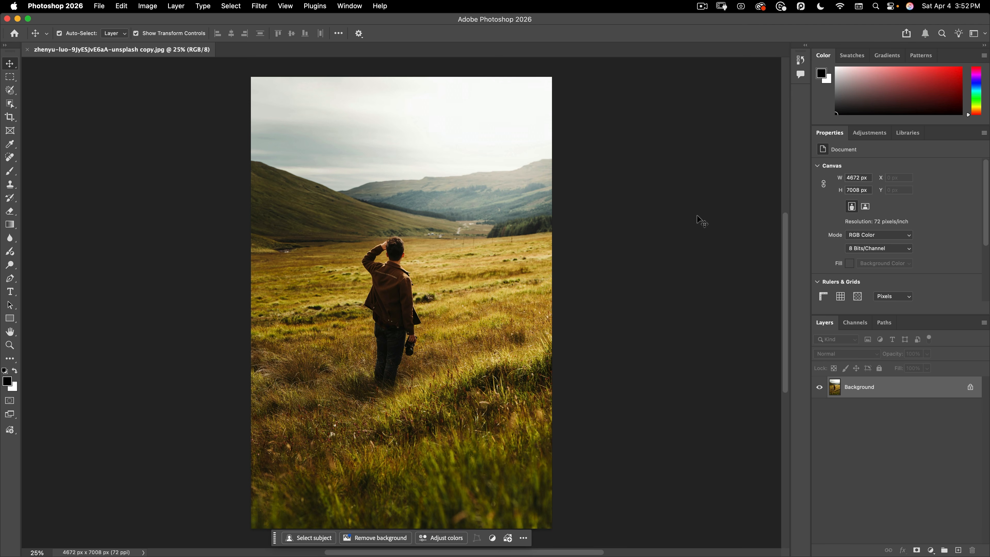
Step: Switch from the Essentials workspace to the Photography workspace
left_click(350, 7)
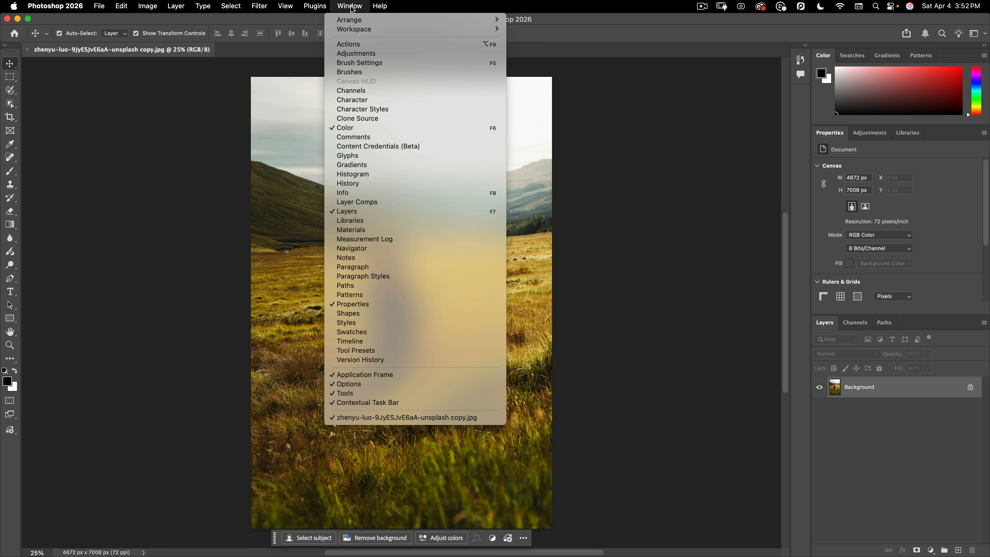
mouse_move(354, 31)
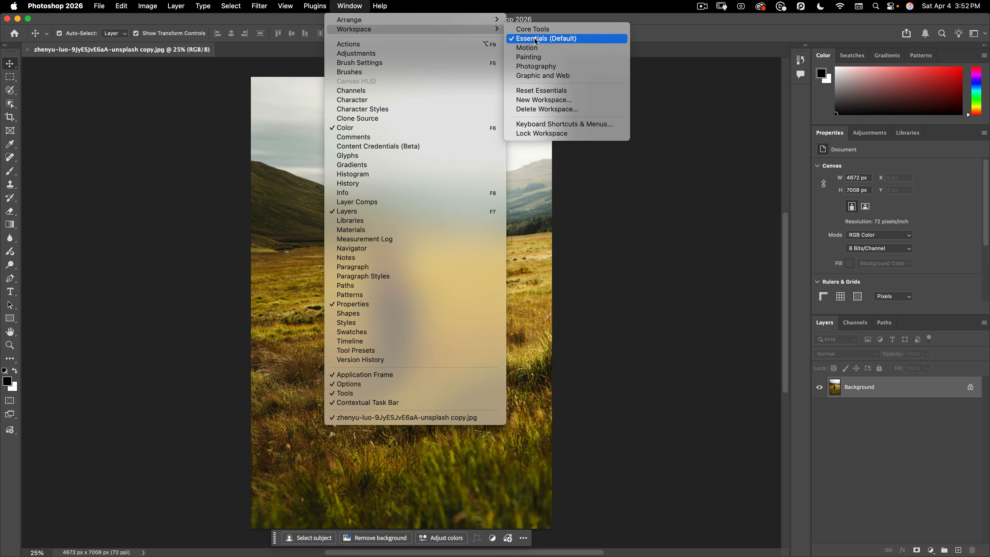
left_click(553, 70)
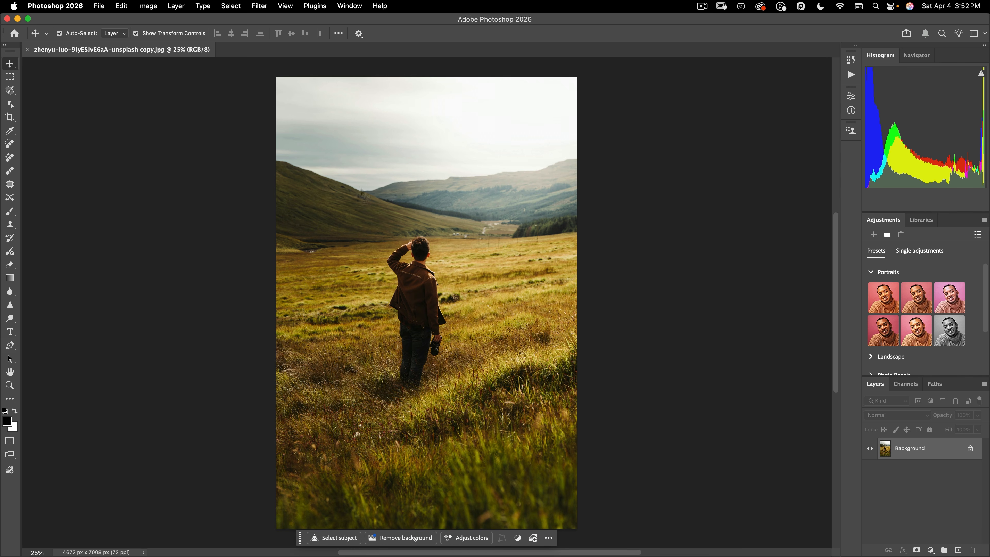
Step: Switch the workspace to Motion
left_click(353, 7)
mouse_move(433, 32)
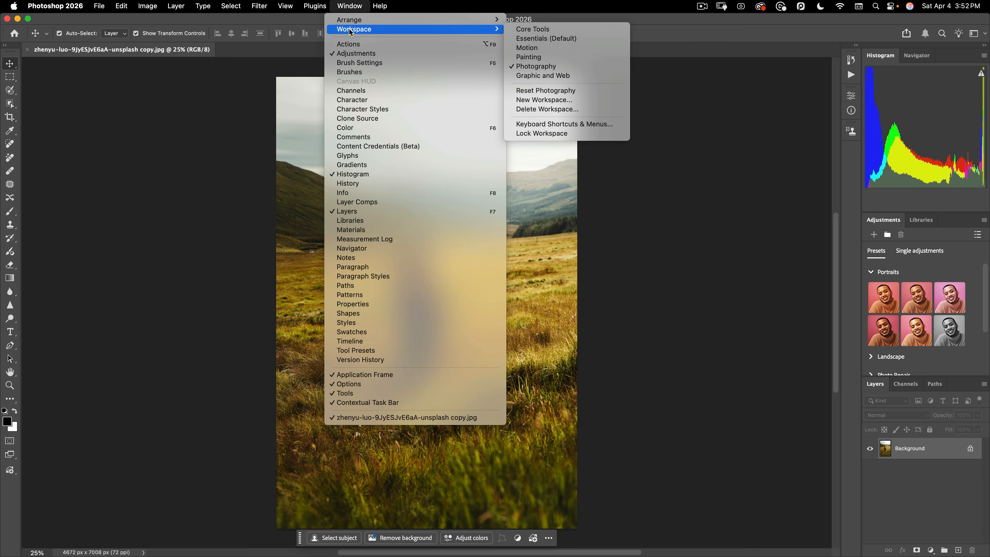
left_click(528, 48)
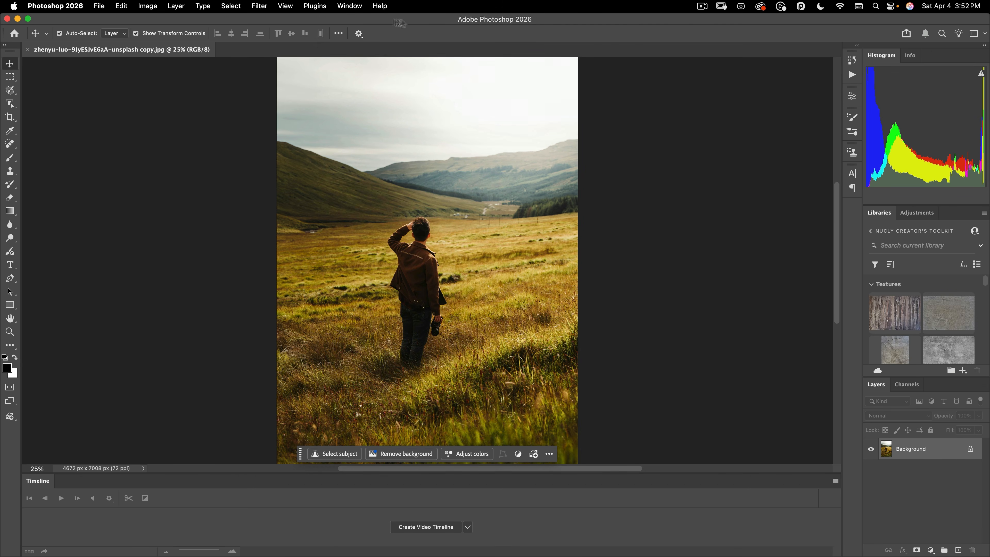
Step: Change the workspace from Motion back to Photography
left_click(350, 6)
mouse_move(468, 29)
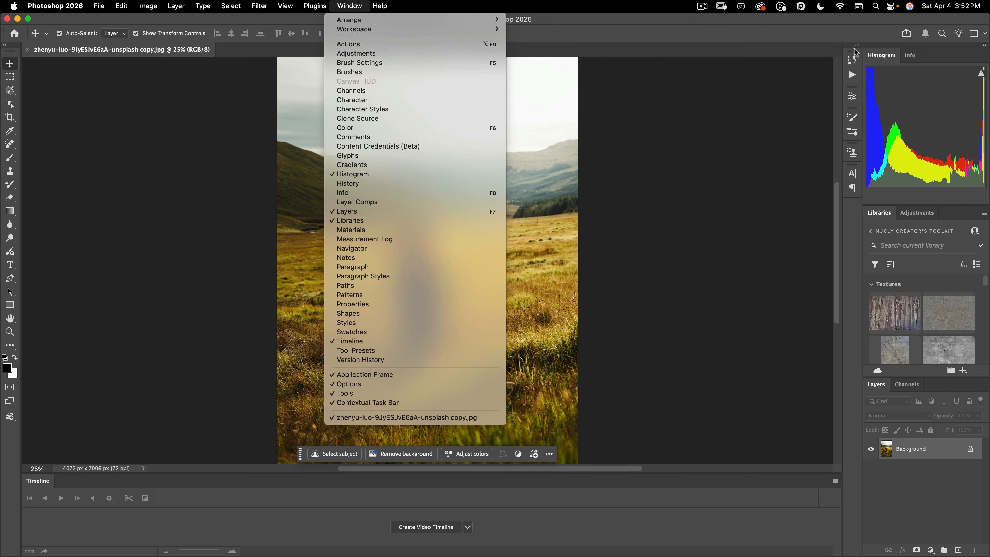
left_click(856, 38)
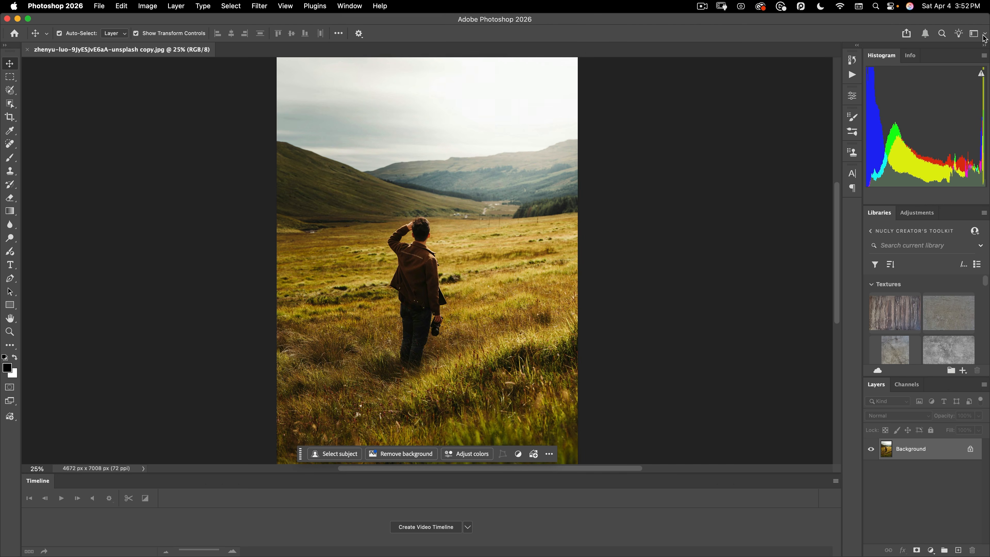
left_click(975, 33)
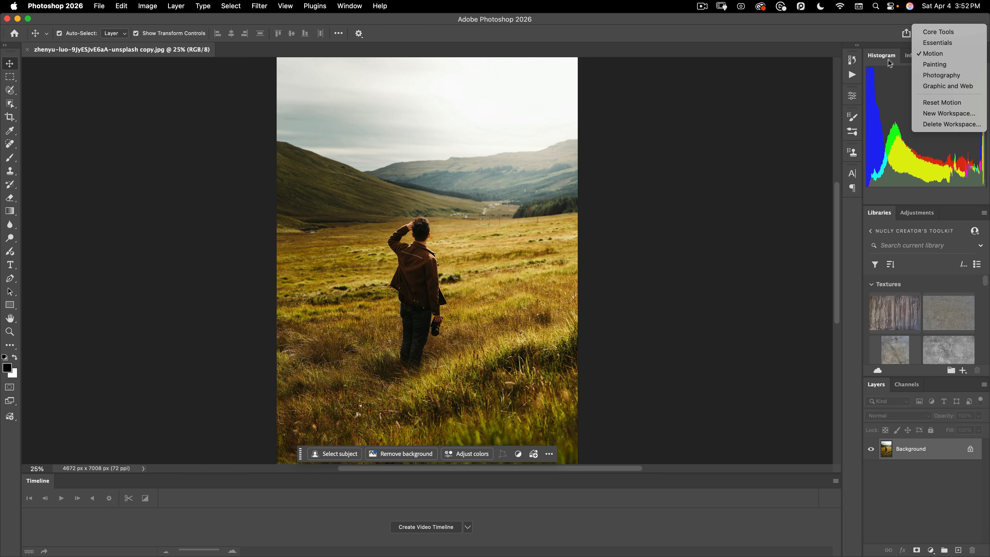
left_click(943, 76)
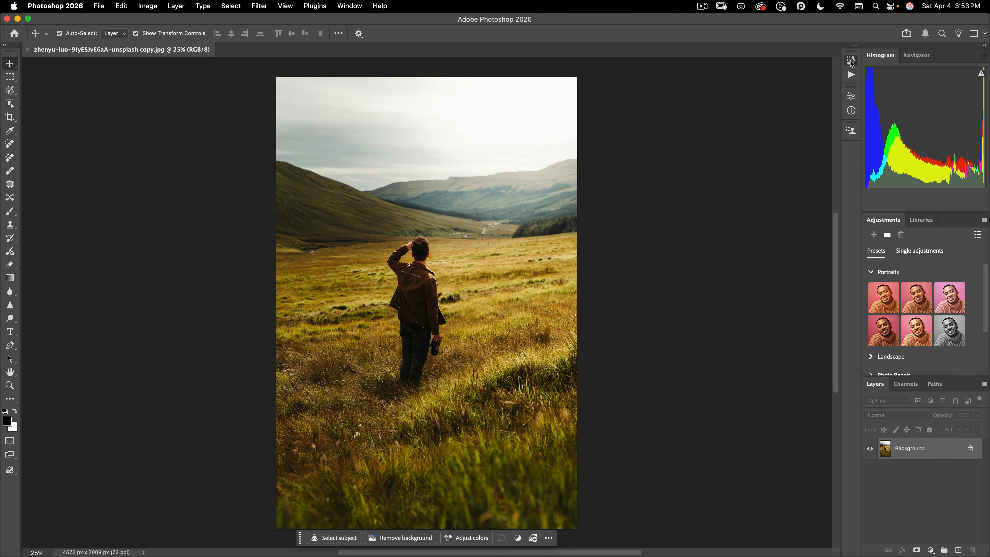
Step: Expand the collapsed History and Actions panels one after the other to view them, and collapse them again
left_click(851, 62)
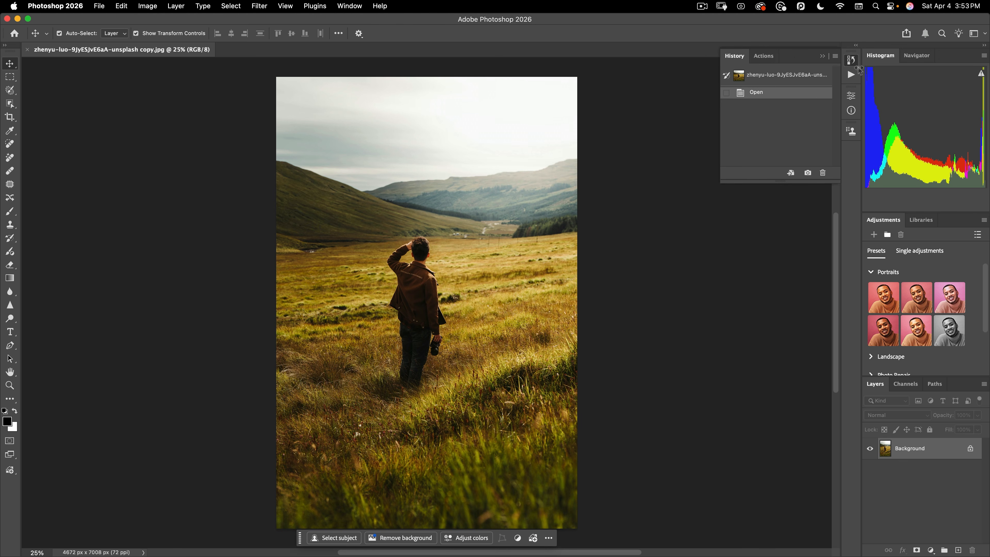
left_click(852, 63)
left_click(853, 75)
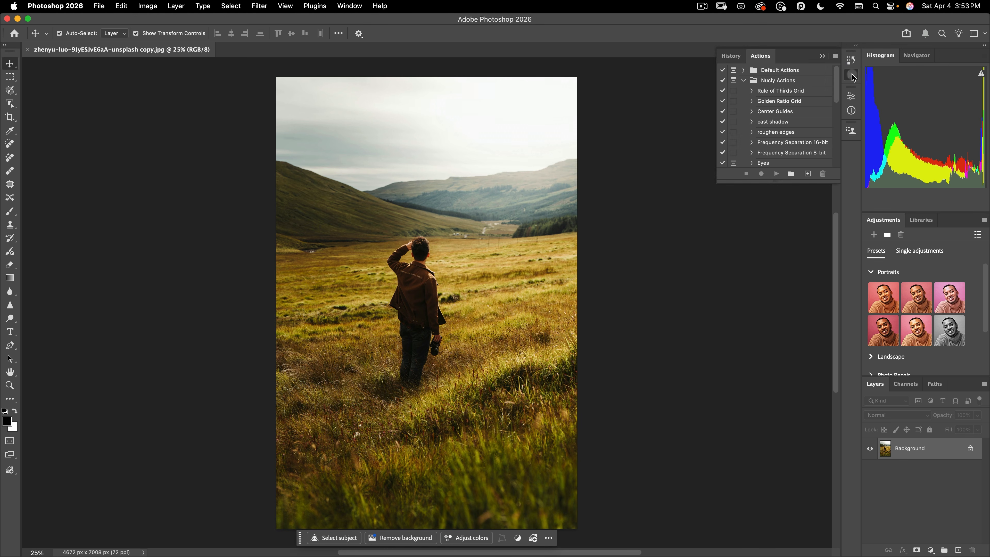
left_click(852, 75)
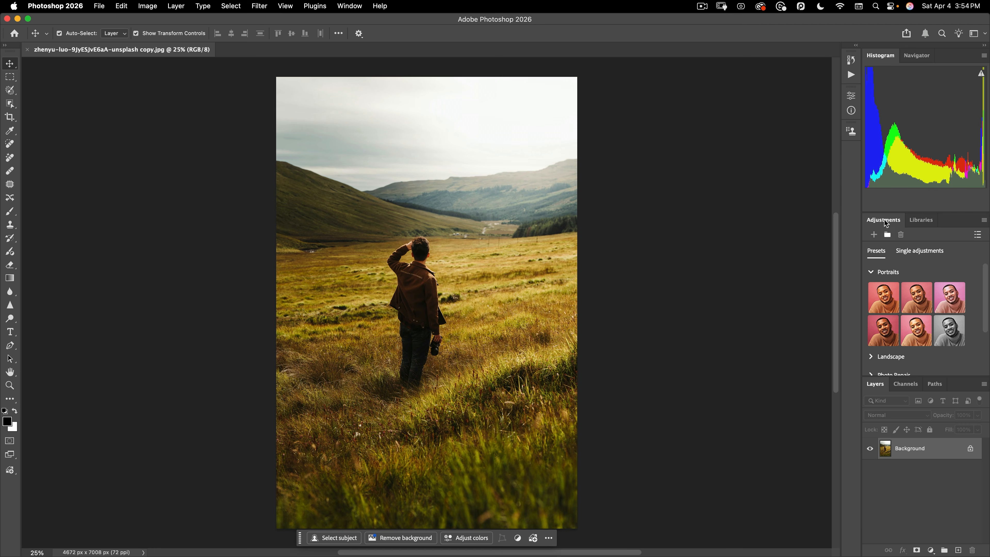
Step: Dock the Adjustments and Libraries panels as collapsed icons beside the panel column and extend the Layers panel up to the Histogram
left_click_drag(886, 223, 846, 151)
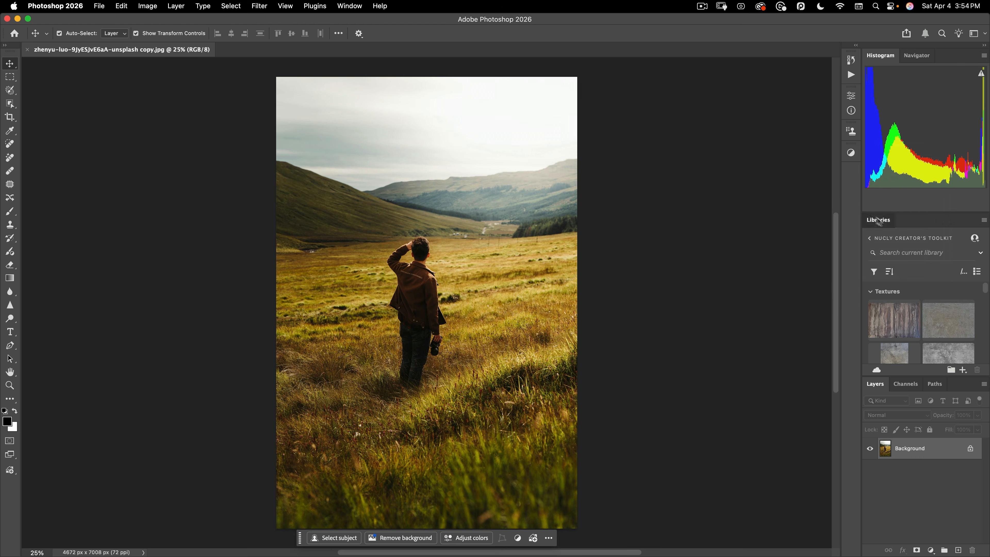
left_click_drag(878, 220, 853, 171)
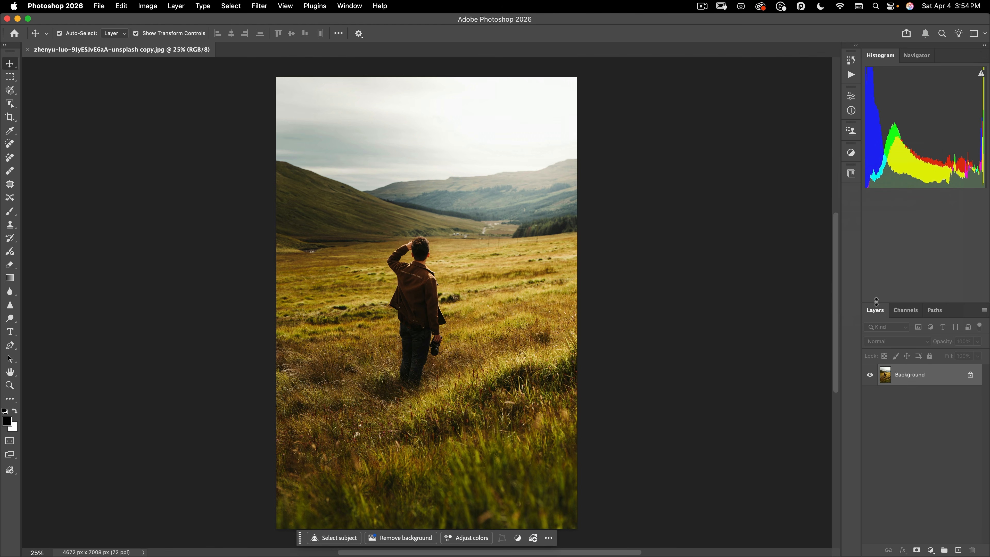
left_click_drag(875, 302, 877, 190)
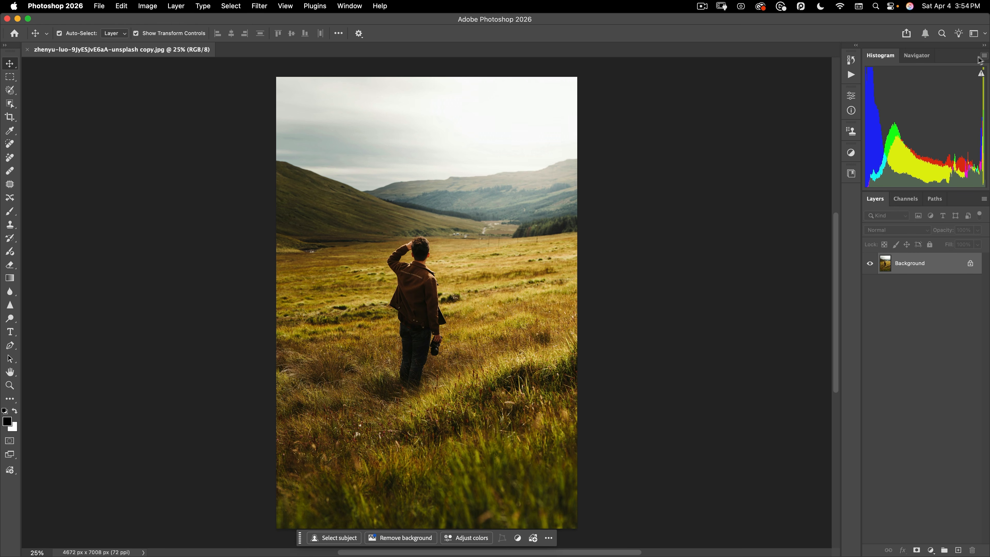
Step: Show the Color panel, group it with Histogram and Navigator, and collapse the remaining Swatches panel
left_click(356, 6)
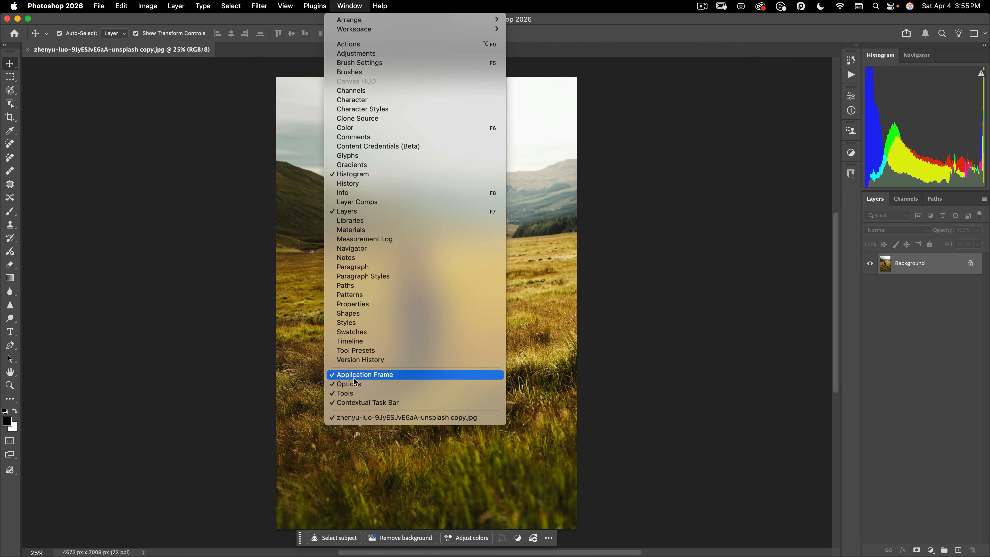
left_click(365, 129)
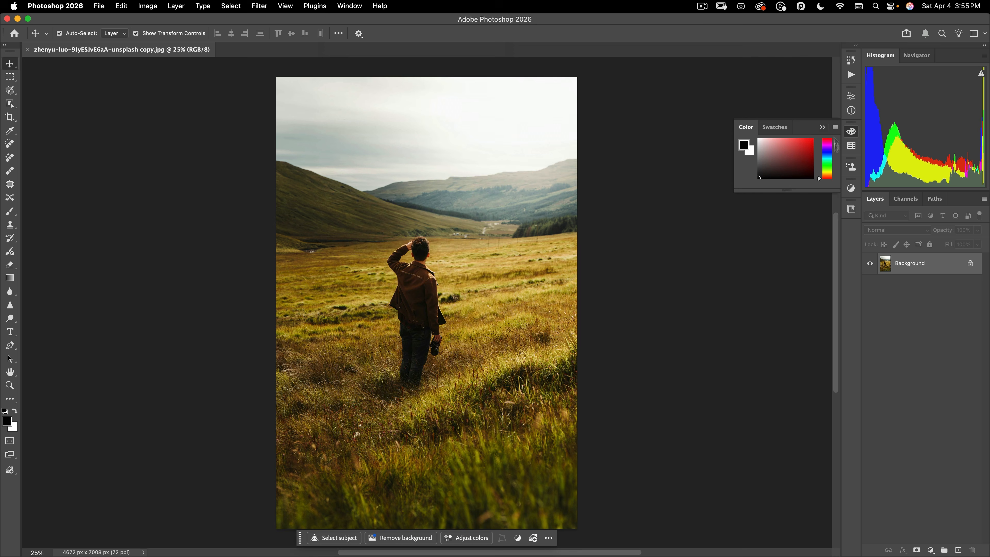
left_click_drag(746, 128, 947, 58)
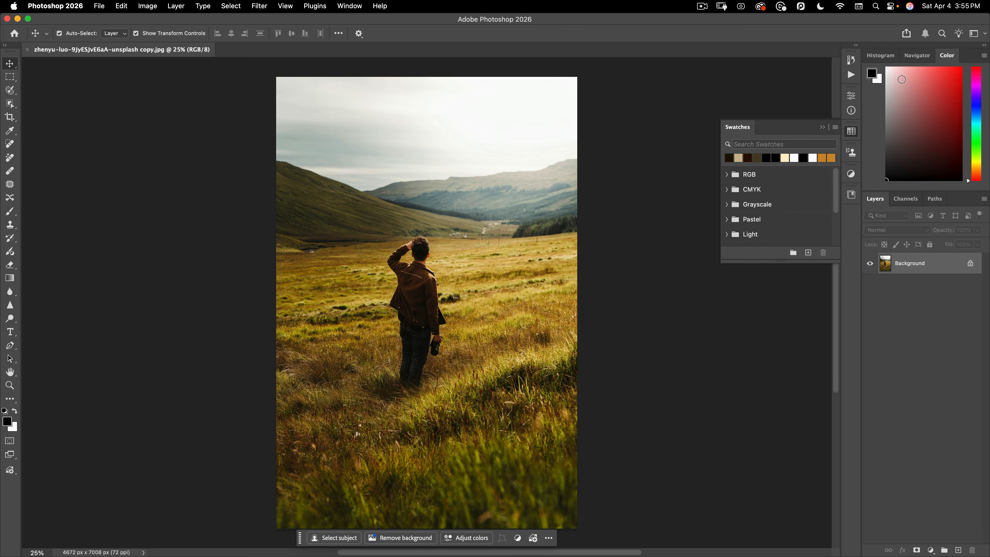
left_click(851, 131)
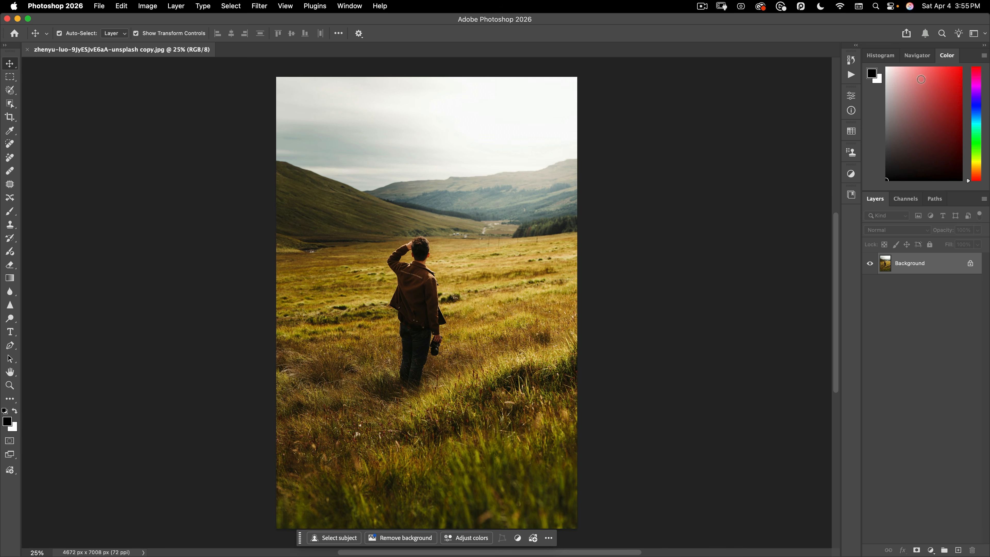
Step: Set the Color panel to the Color Wheel display and keep it in front of the Histogram
left_click(984, 56)
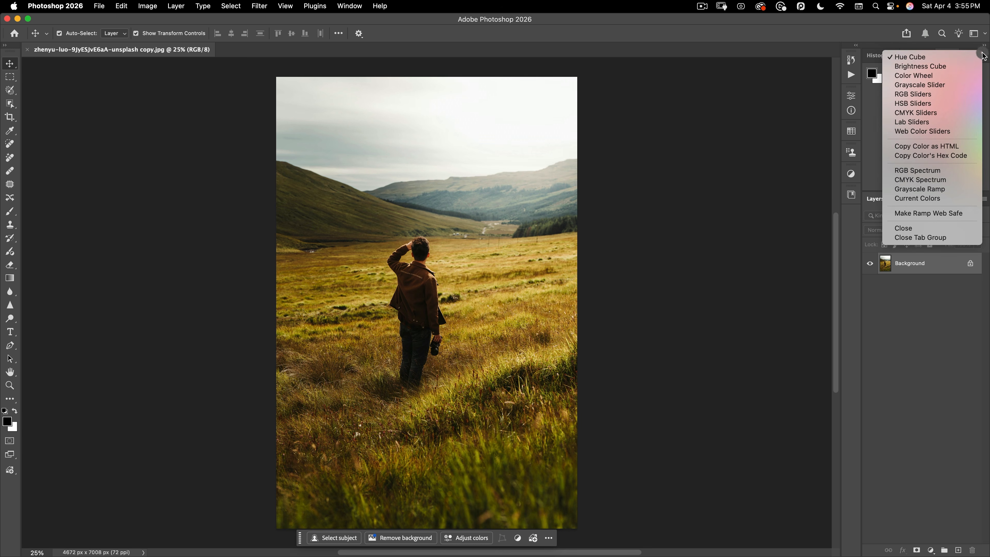
left_click(934, 76)
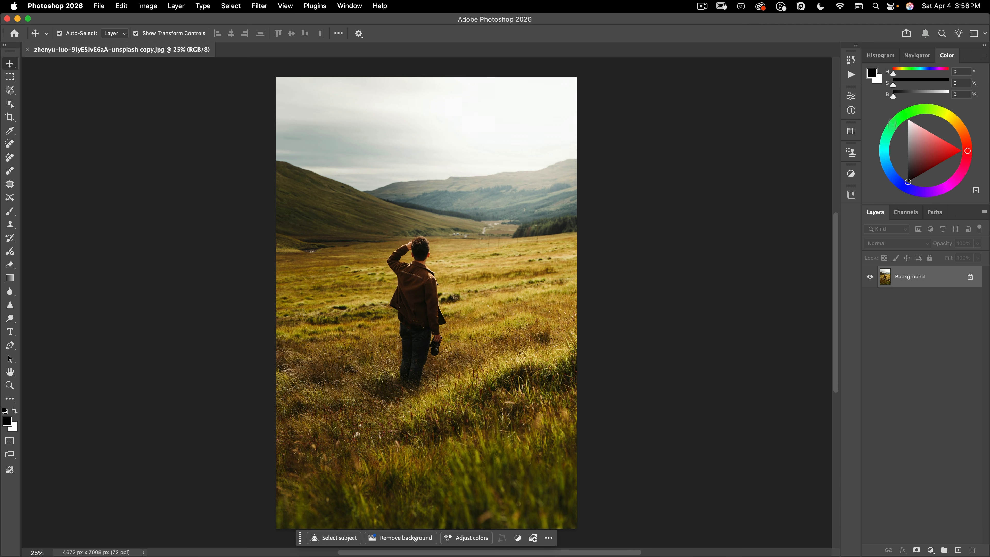
left_click(880, 55)
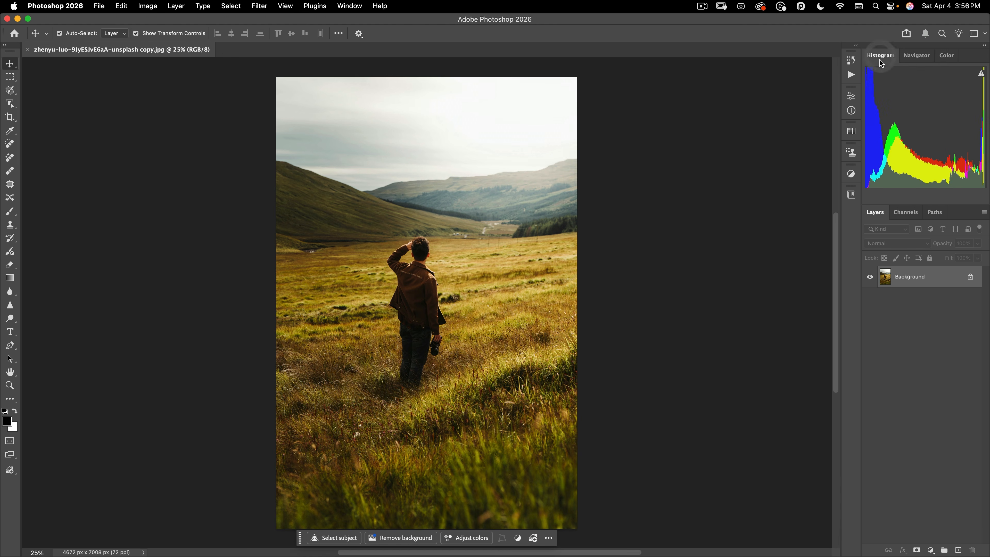
left_click(951, 57)
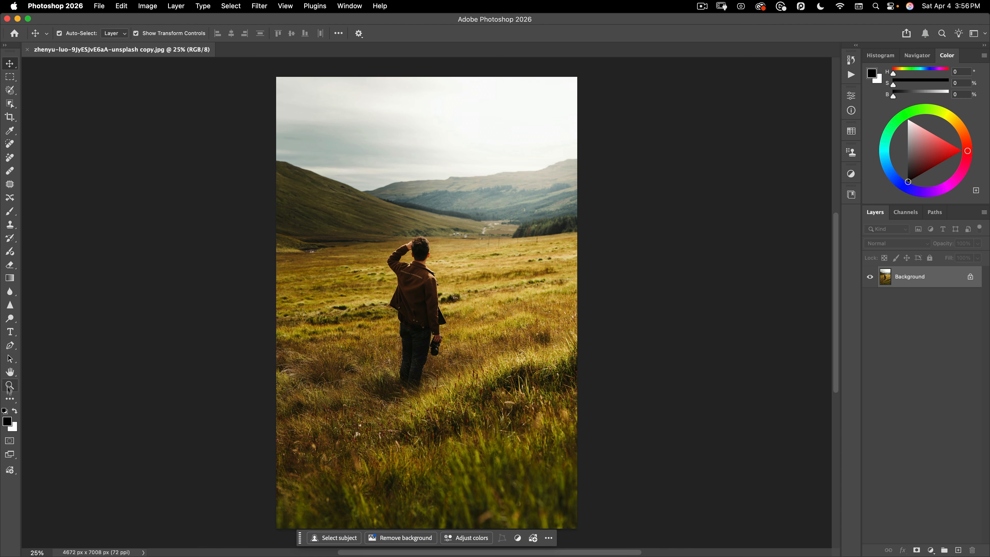
Step: Open the toolbar customization dialog and move its window higher over the image
left_click(8, 404)
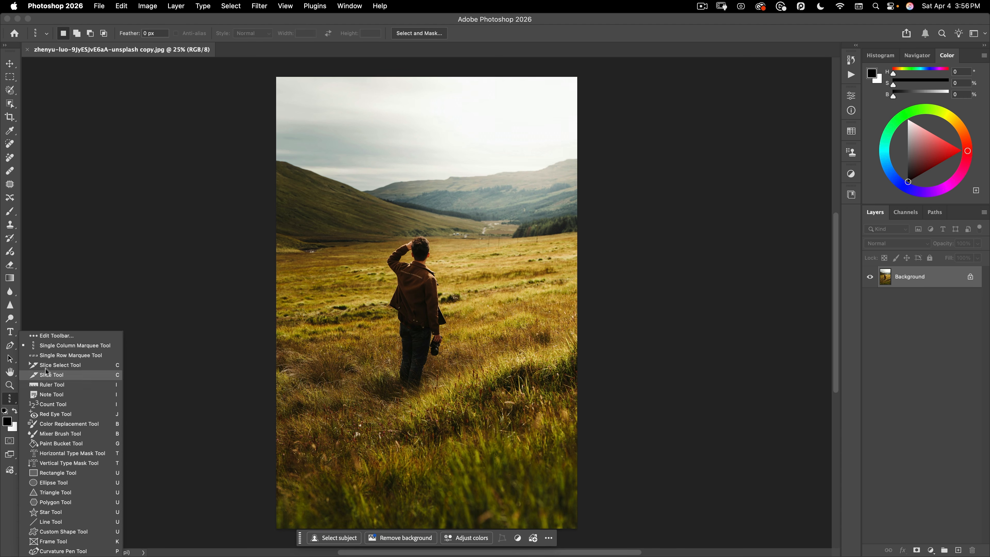
left_click(61, 336)
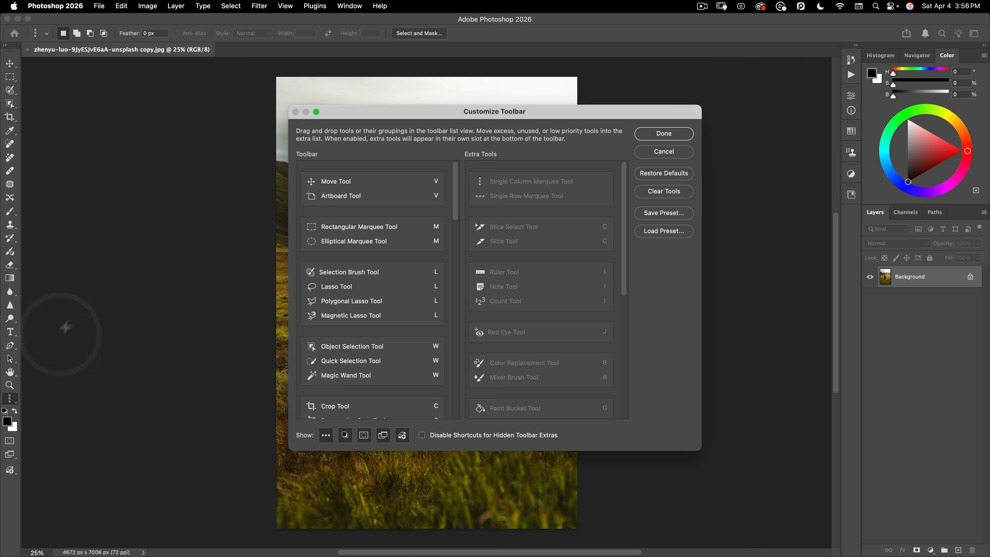
left_click_drag(500, 183, 500, 219)
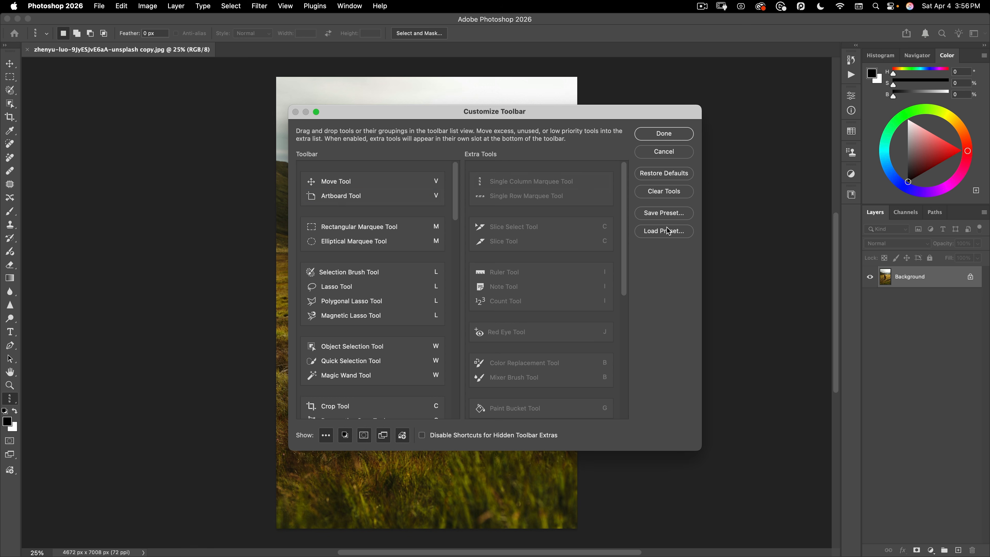
left_click_drag(510, 112, 480, 69)
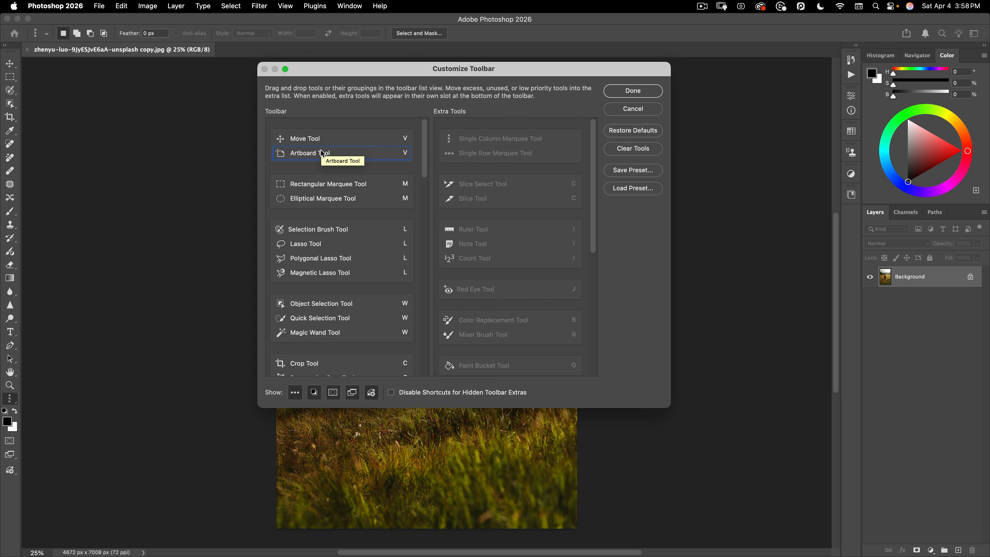
Step: Move the Artboard, Selection Brush, Polygonal Lasso and Magnetic Lasso tools from the toolbar list into Extra Tools
left_click_drag(320, 153, 413, 134)
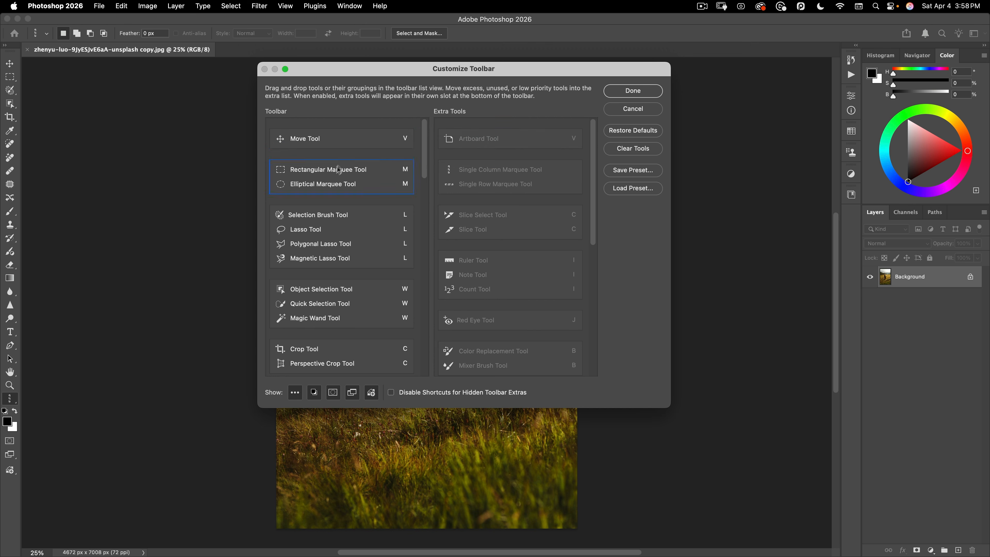
scroll(338, 195, "down", 1)
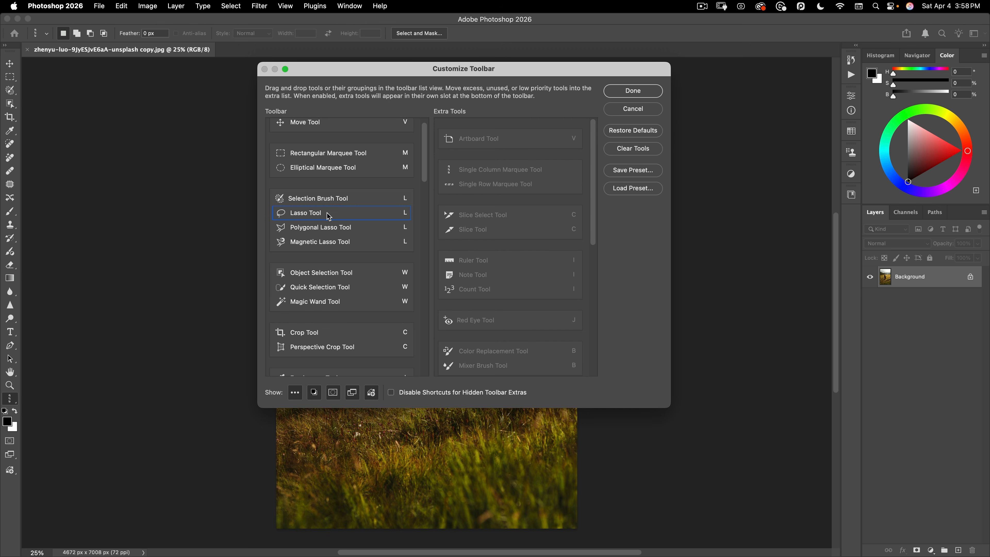
mouse_move(373, 193)
left_mouse_down()
mouse_move(503, 199)
mouse_move(340, 186)
left_mouse_up()
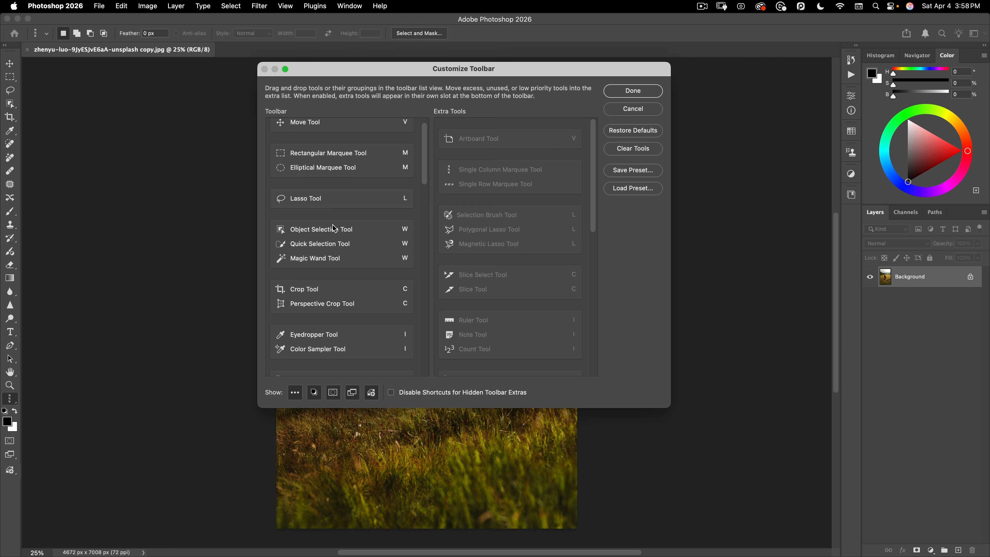
Step: Move the Perspective Crop Tool and the Color Sampler Tool into Extra Tools
scroll(329, 259, "down", 2)
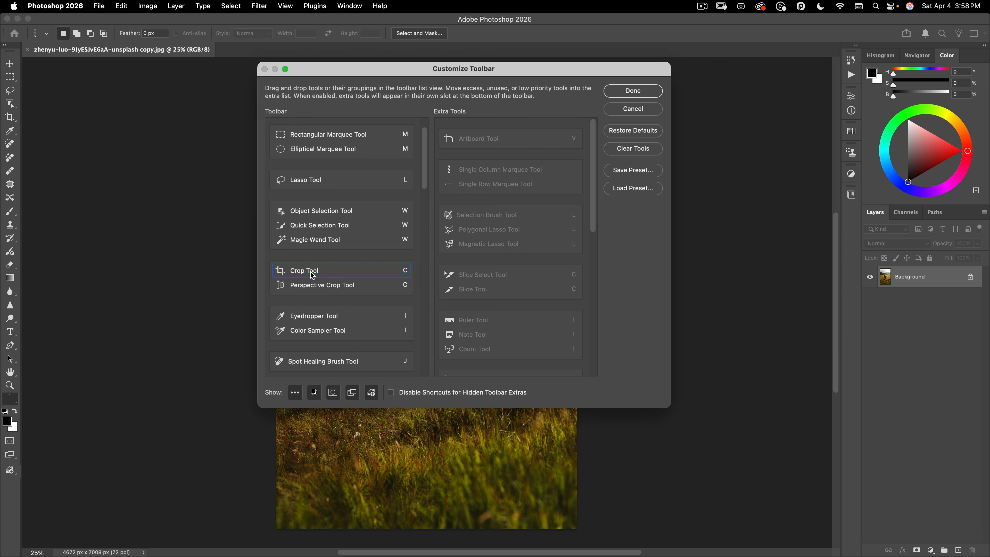
left_click_drag(310, 287, 488, 258)
scroll(336, 230, "down", 2)
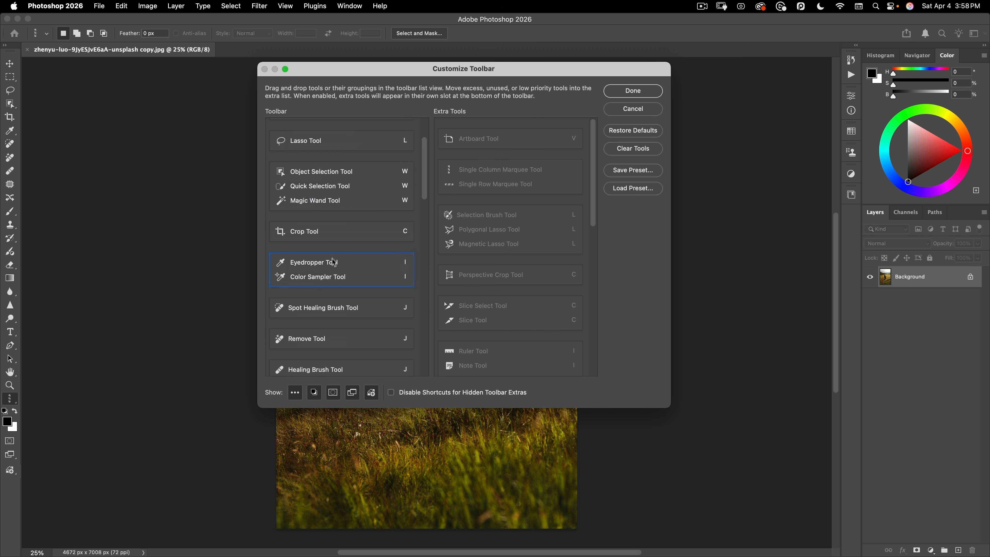
left_click_drag(321, 277, 484, 262)
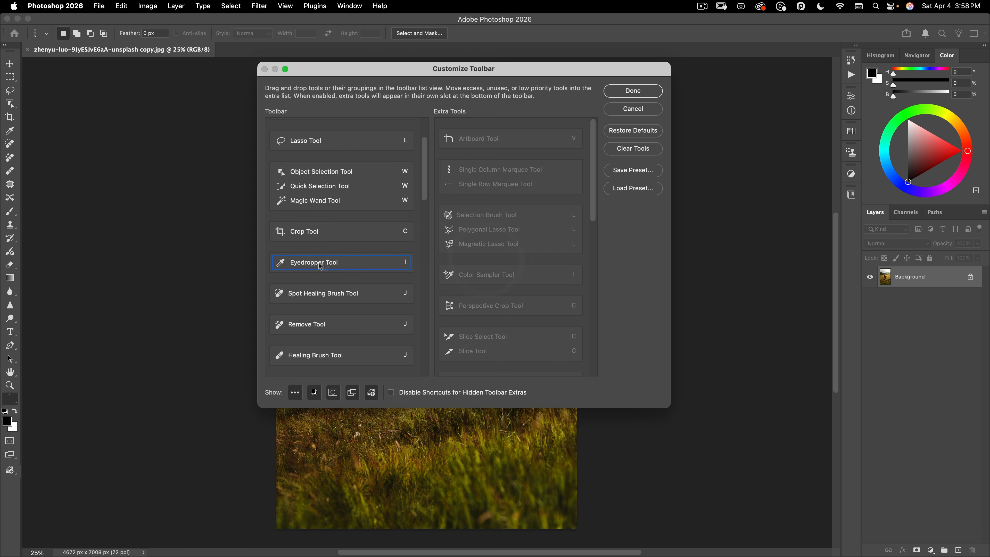
Step: Combine the Spot Healing Brush, Remove, Healing Brush and Patch tools into a single toolbar group
scroll(366, 243, "down", 3)
left_click(369, 242)
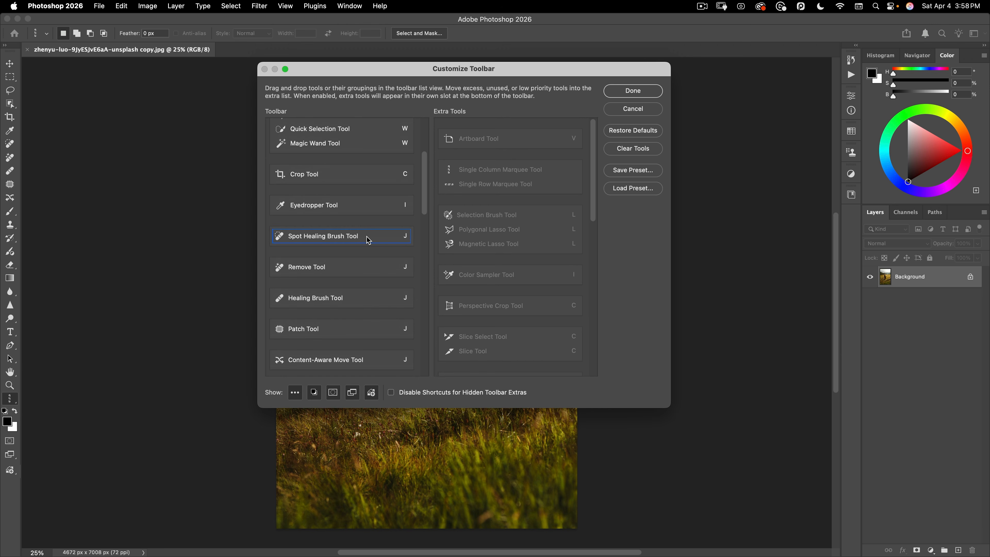
left_click(328, 267)
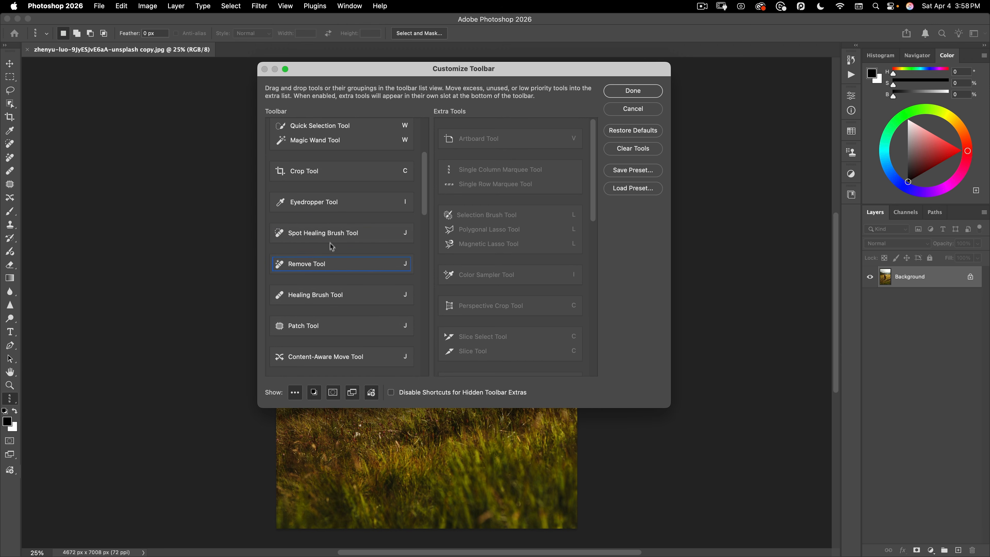
mouse_move(328, 261)
left_mouse_down()
mouse_move(321, 233)
mouse_move(322, 257)
left_mouse_up()
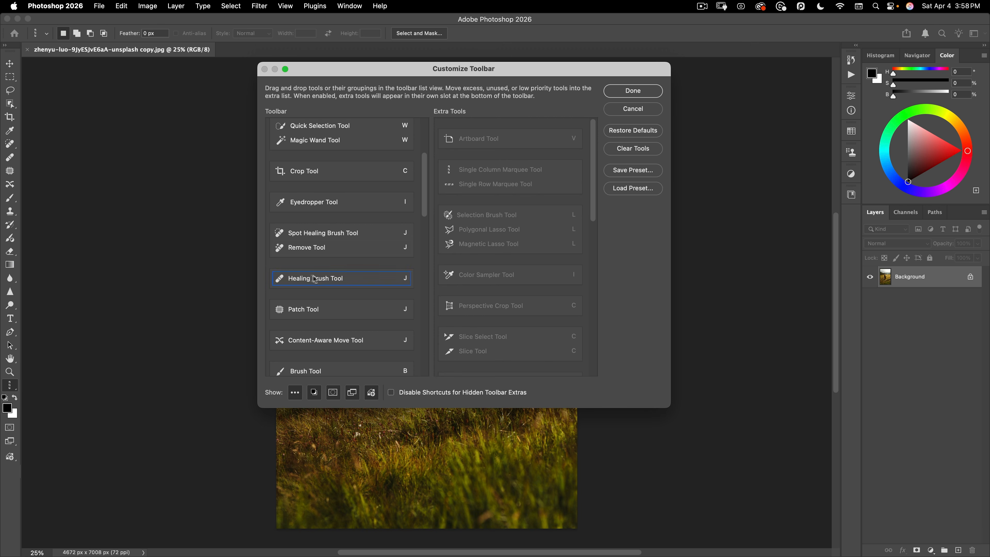
mouse_move(315, 278)
left_mouse_down()
mouse_move(322, 252)
mouse_move(327, 292)
mouse_move(327, 269)
left_mouse_up()
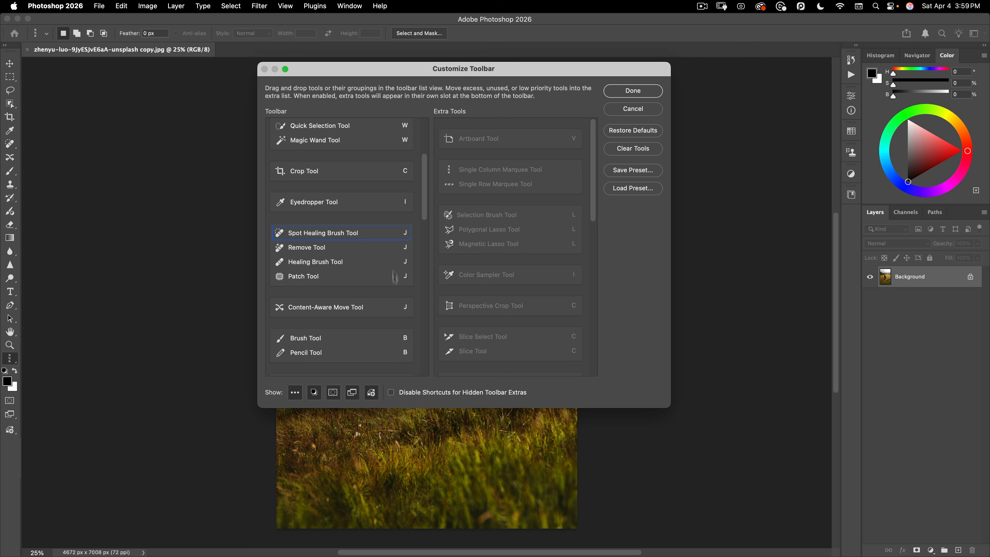
Step: Move the Content-Aware Move Tool and the Pencil Tool into Extra Tools
left_click(345, 305)
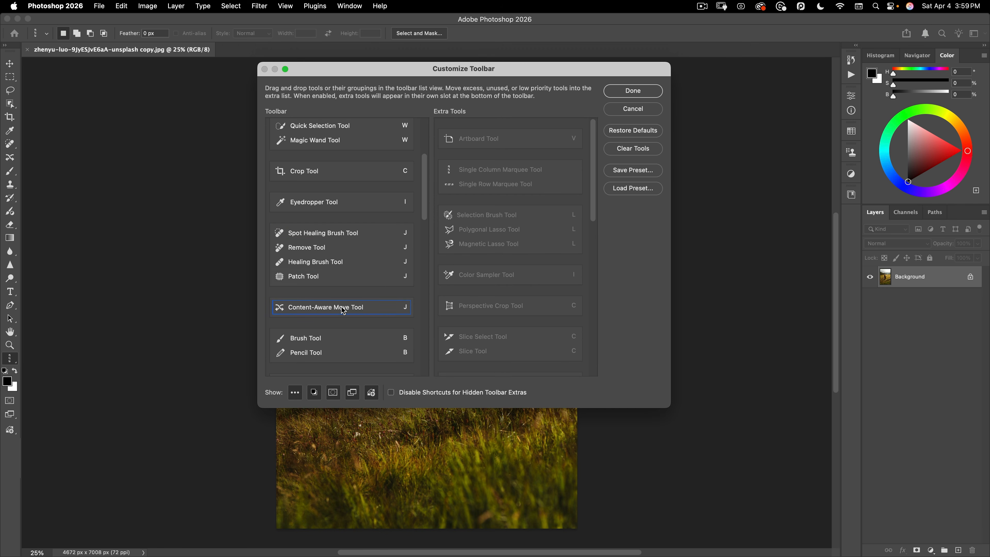
left_click_drag(343, 310, 488, 296)
left_click(328, 242)
scroll(328, 242, "down", 1)
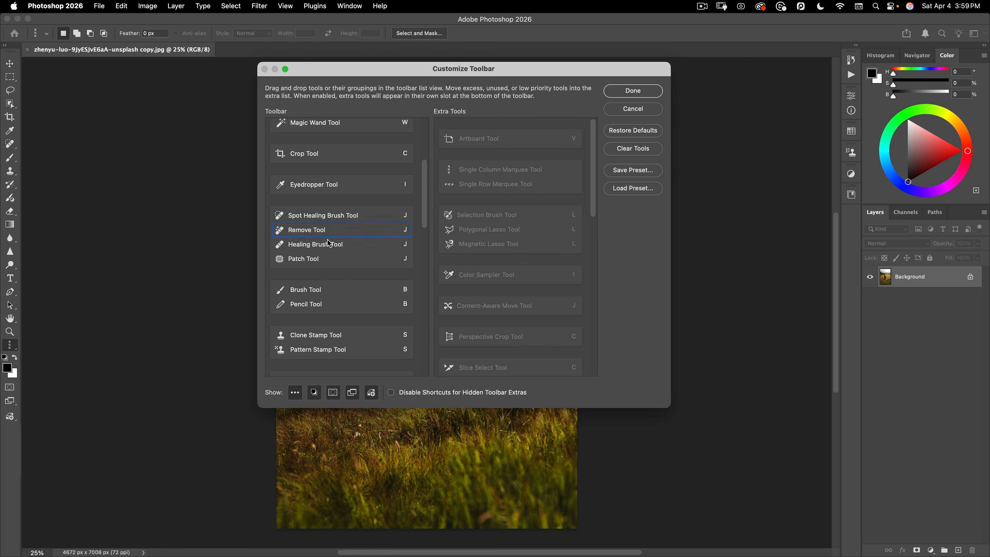
left_click_drag(303, 266, 470, 258)
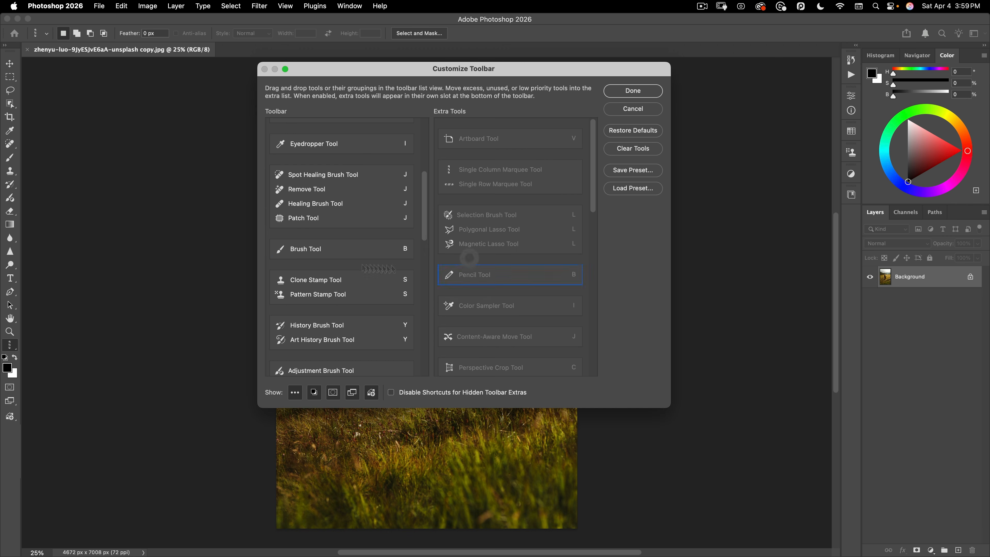
Step: Move the Pattern Stamp Tool and the History Brush Tool into Extra Tools, keeping Clone Stamp and Art History Brush
scroll(387, 226, "down", 1)
left_click(386, 231)
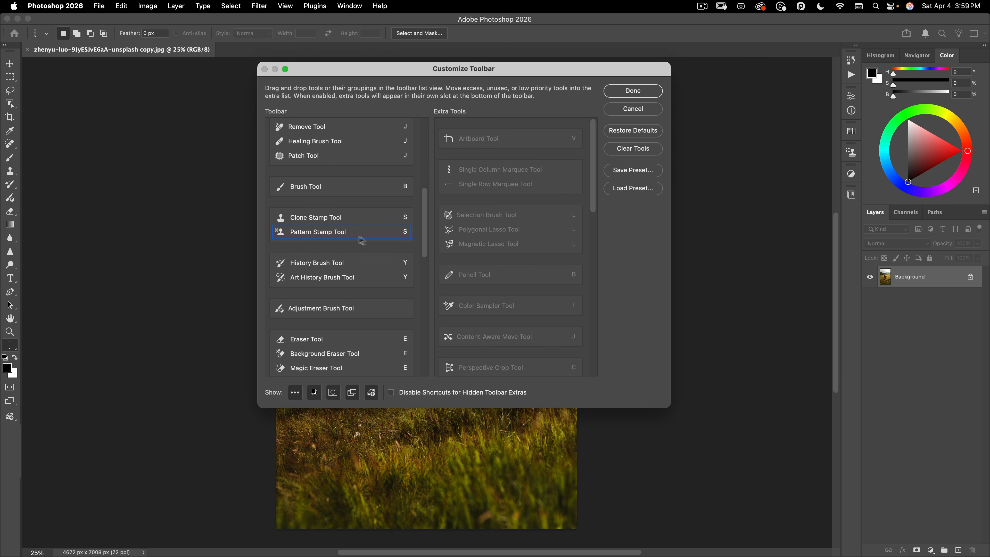
mouse_move(362, 240)
left_mouse_down()
mouse_move(507, 259)
mouse_move(492, 259)
left_mouse_up()
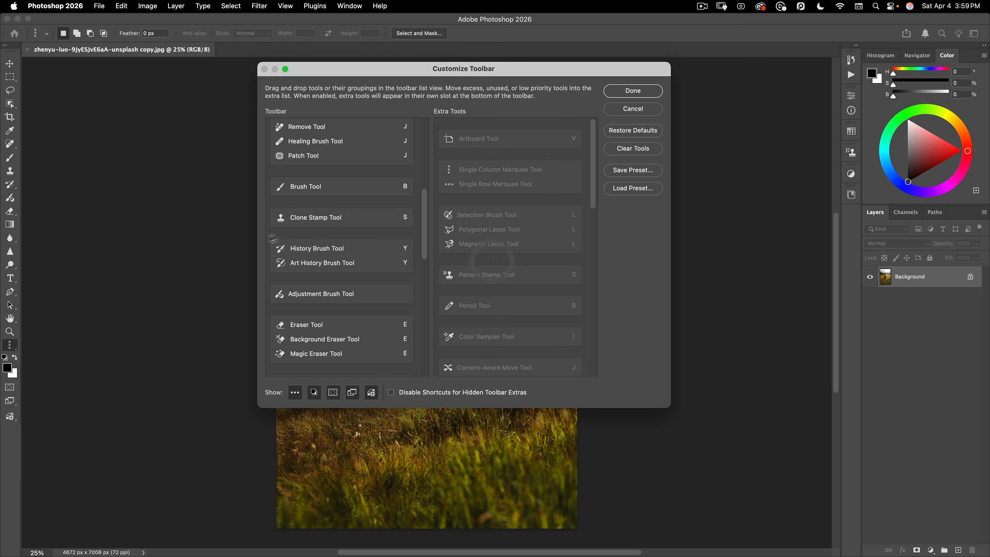
left_click(329, 224)
scroll(374, 228, "down", 1)
left_click(372, 229)
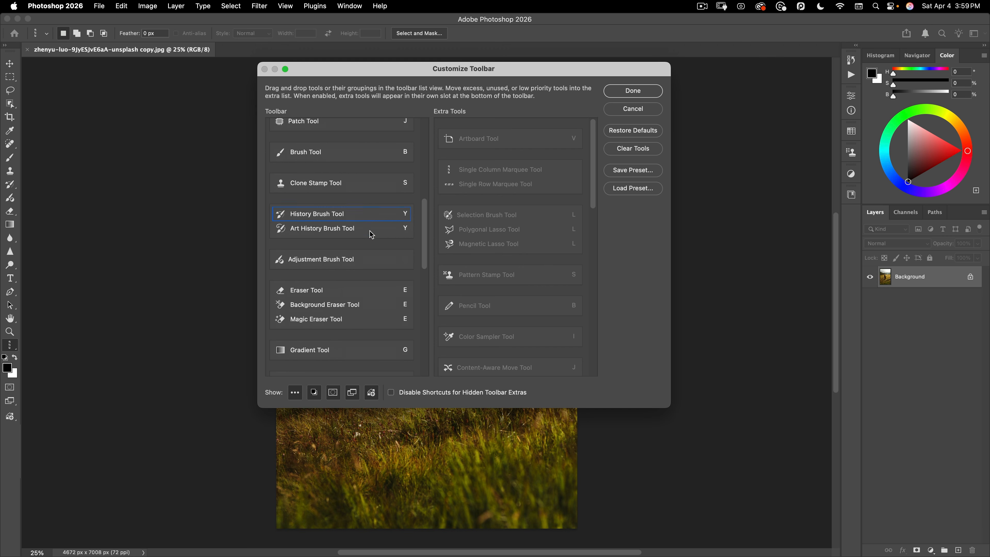
left_click(310, 237)
left_click(311, 235)
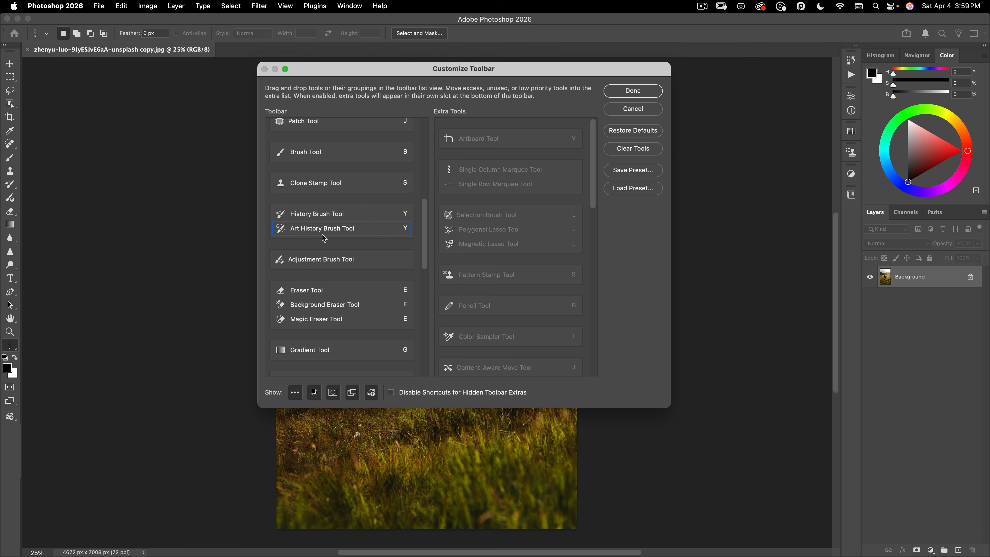
mouse_move(330, 215)
left_mouse_down()
mouse_move(495, 249)
mouse_move(500, 259)
left_mouse_up()
Step: Move the Adjustment Brush, Background Eraser and Magic Eraser tools into Extra Tools
scroll(335, 211, "down", 2)
left_click(336, 207)
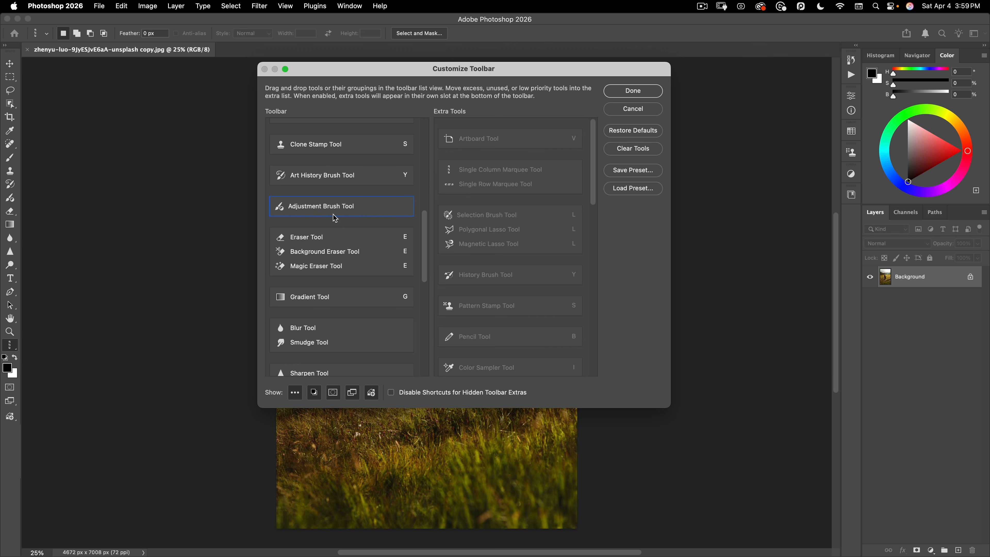
left_click_drag(335, 217, 496, 206)
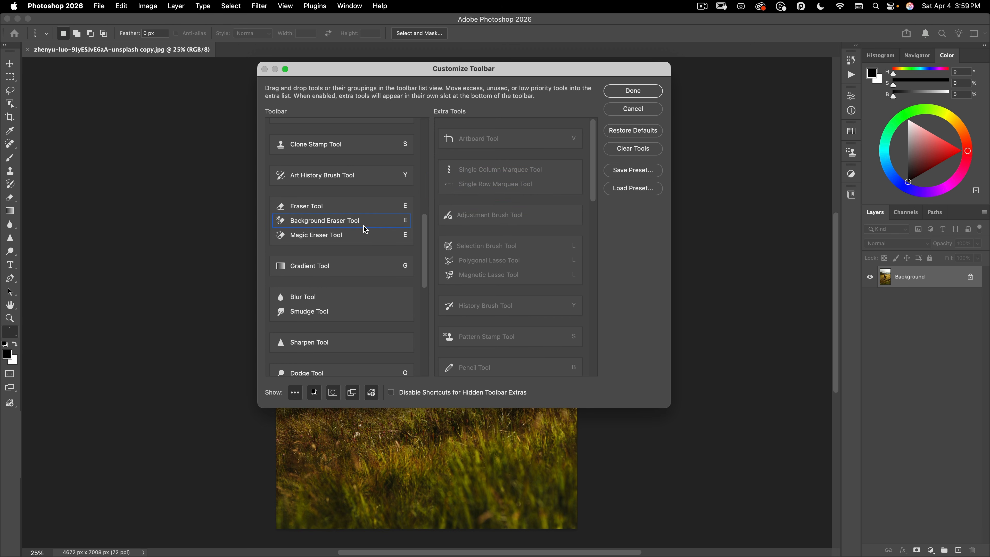
scroll(365, 229, "down", 1)
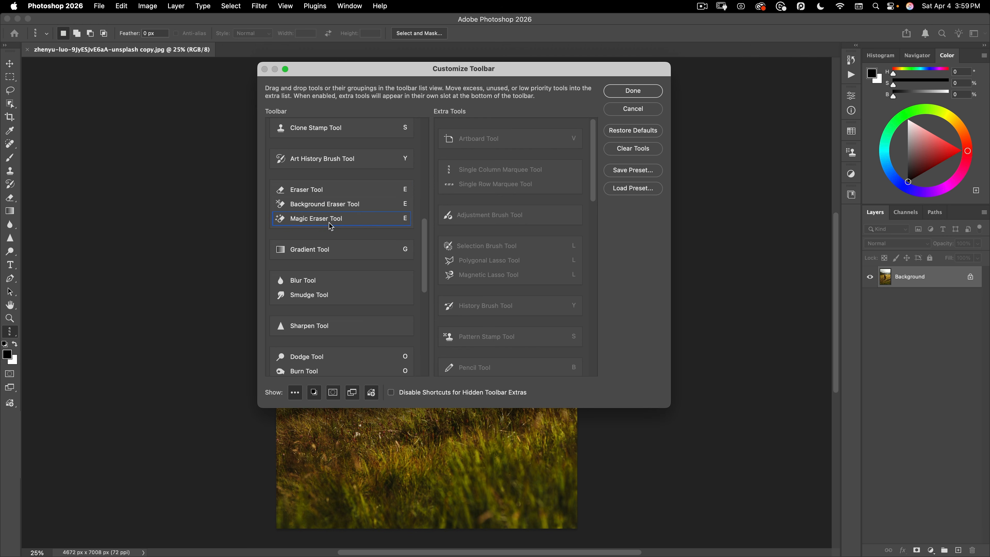
mouse_move(347, 204)
left_mouse_down()
mouse_move(493, 201)
mouse_move(509, 222)
left_mouse_up()
Step: Add the Sharpen Tool to the toolbar group that holds the Blur and Smudge tools
scroll(376, 248, "down", 2)
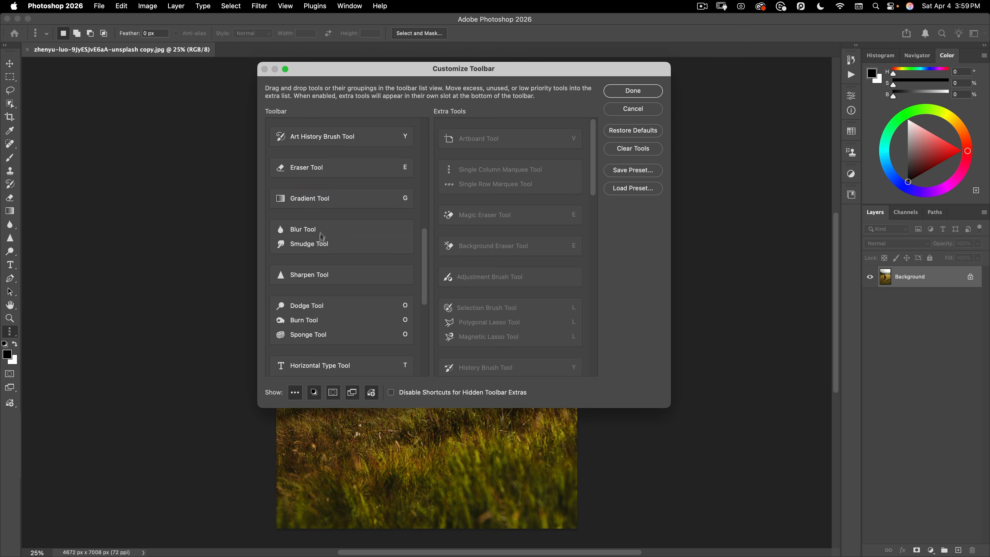
scroll(320, 254, "down", 4)
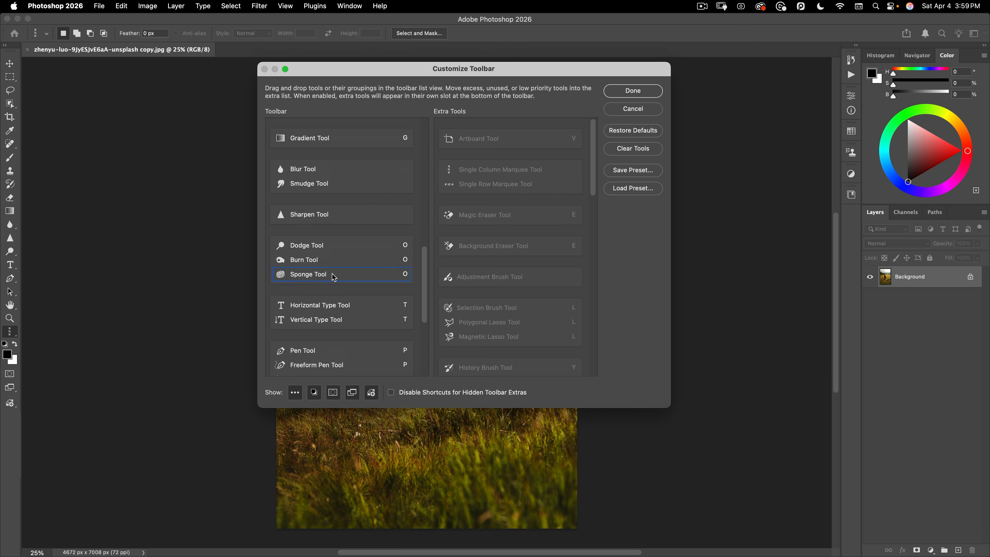
left_click_drag(315, 221, 324, 188)
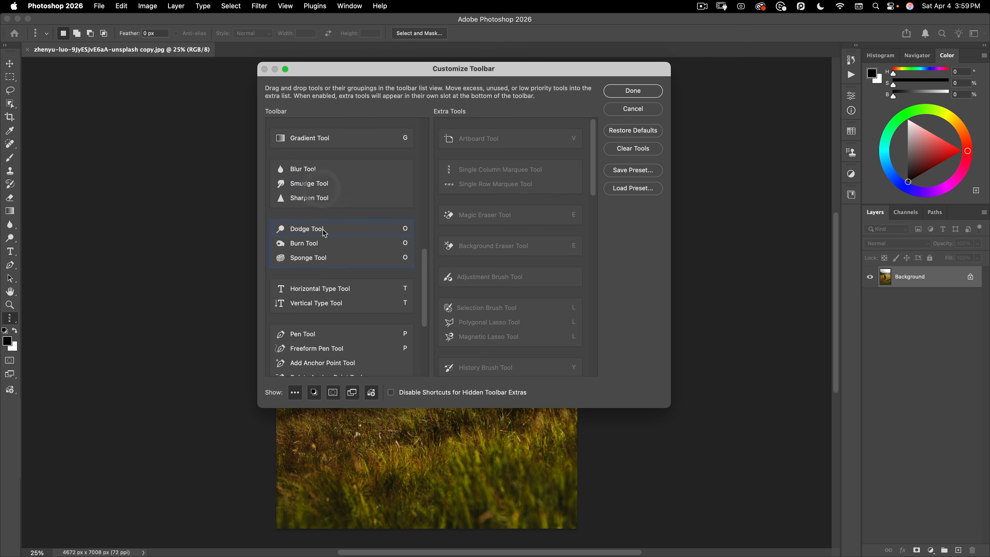
Step: Move the Vertical Type Tool and the Freeform Pen Tool into Extra Tools
scroll(324, 235, "down", 1)
scroll(324, 249, "down", 2)
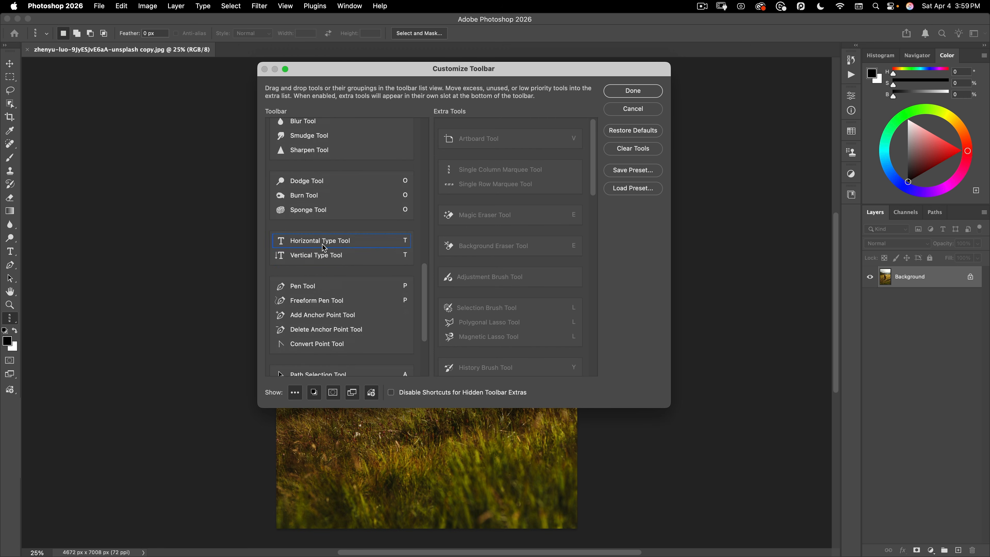
left_click_drag(308, 252, 538, 232)
scroll(349, 250, "down", 6)
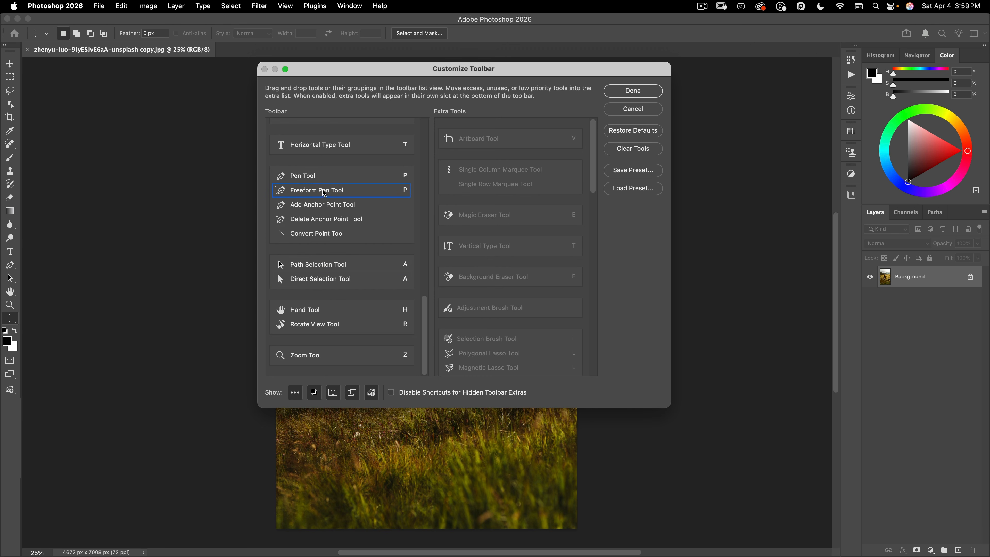
left_click_drag(326, 193, 468, 198)
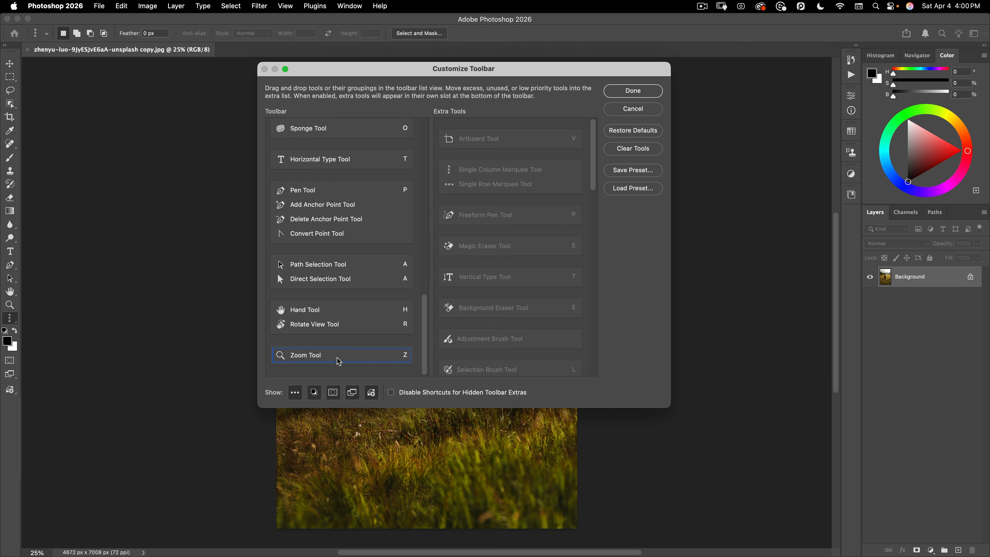
Step: Disable shortcuts for hidden toolbar extras and apply the toolbar customization
scroll(348, 244, "up", 10)
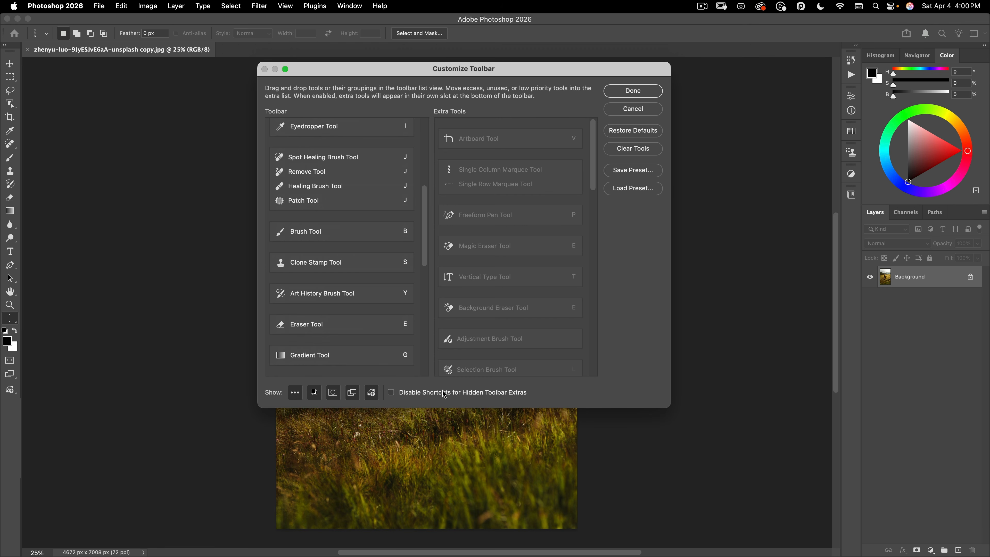
left_click(431, 394)
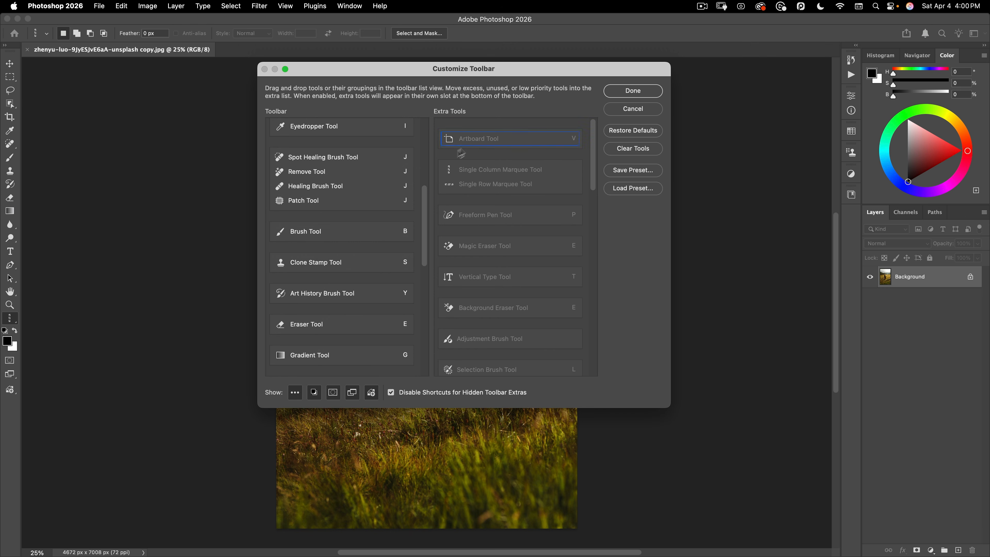
scroll(366, 183, "up", 5)
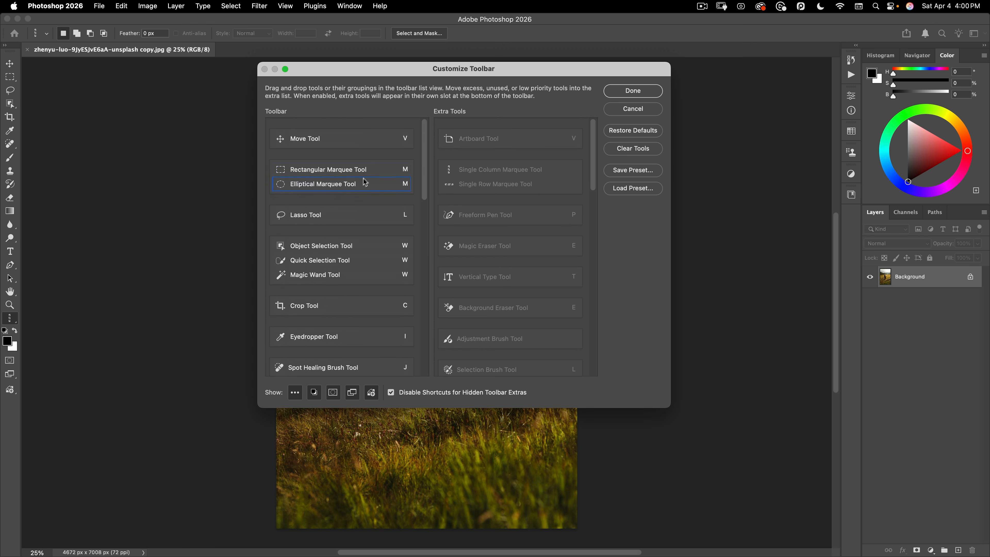
left_click(615, 93)
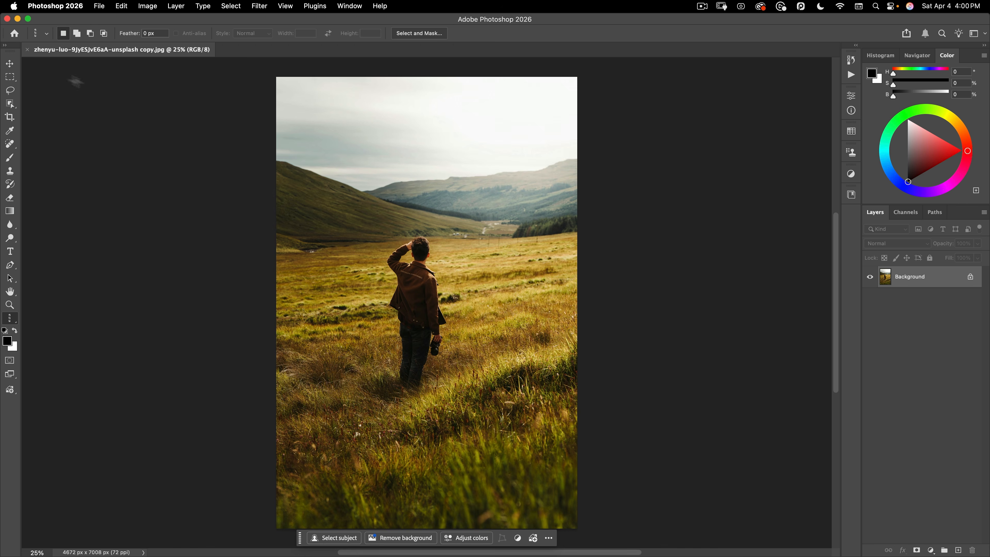
Step: Open the General preferences, move the dialog higher over the image, and view the Interface and Workspace settings
left_click(62, 6)
mouse_move(61, 46)
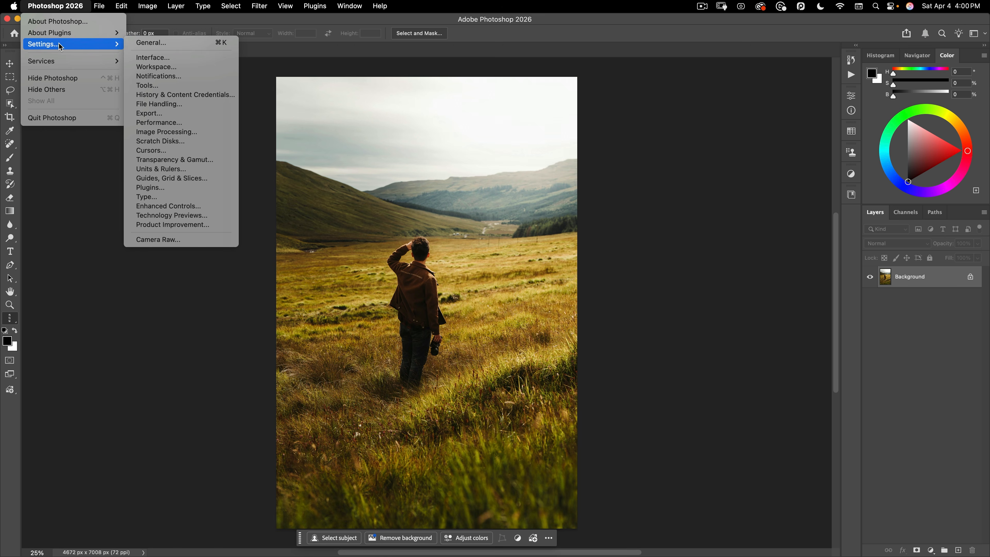
left_click(151, 44)
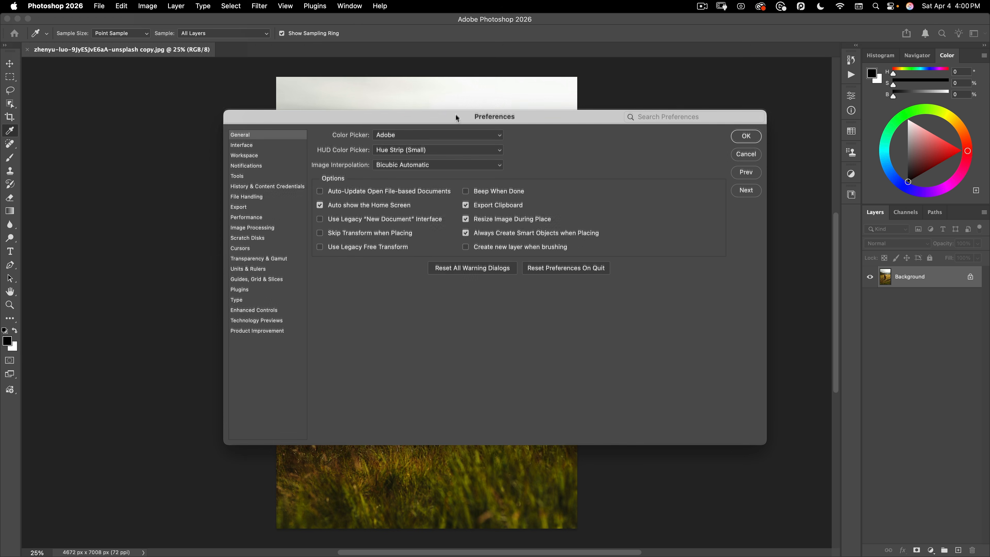
left_click_drag(455, 115, 458, 87)
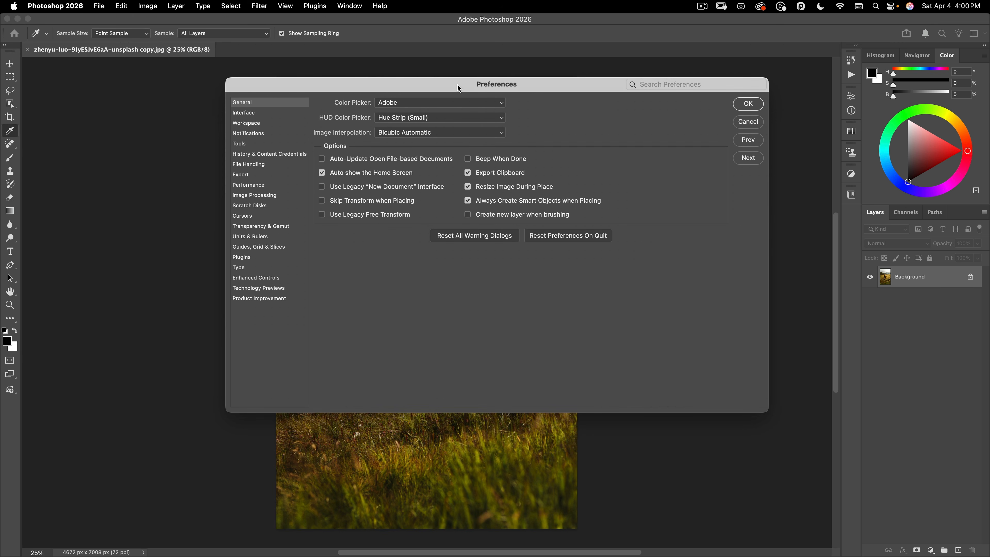
left_click(271, 111)
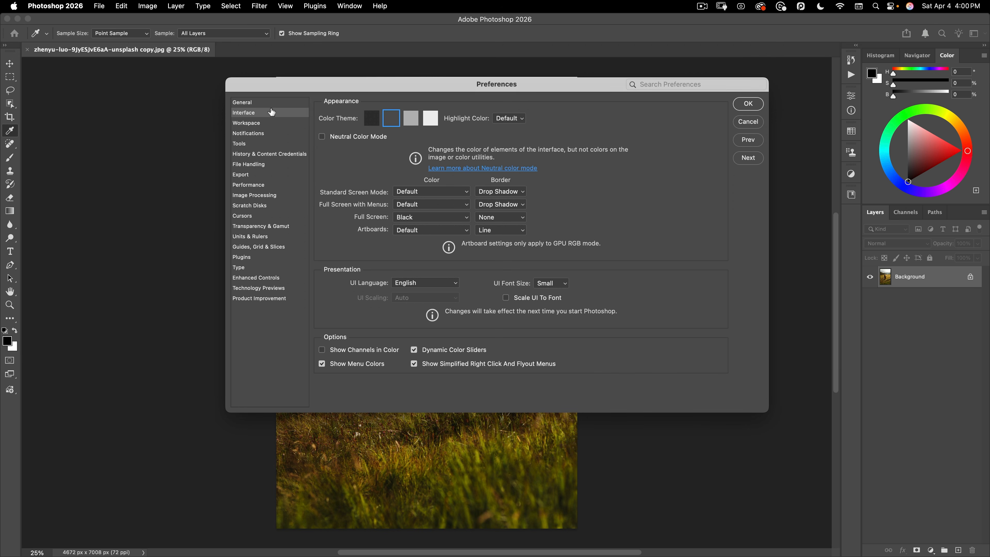
left_click(267, 124)
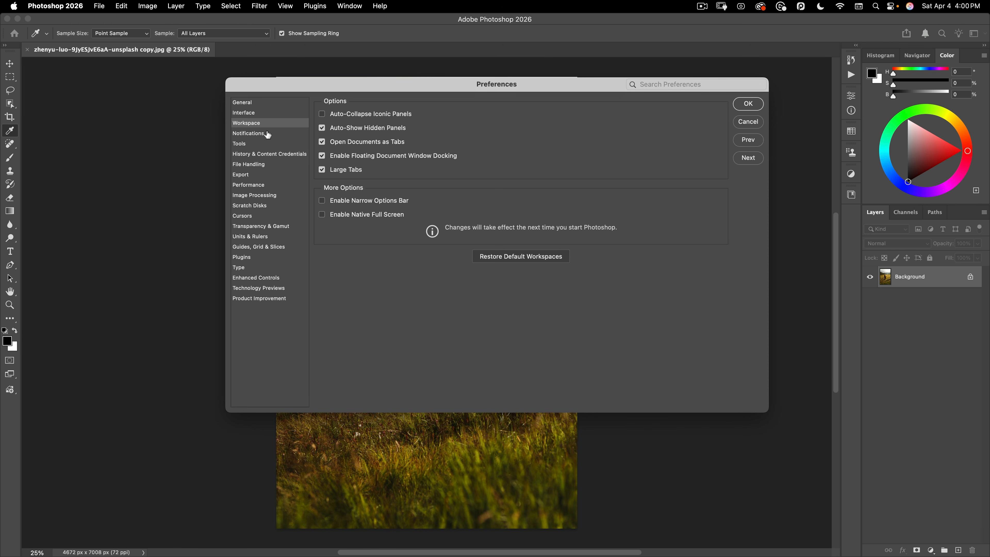
Step: Enable quiet mode in the Notifications preferences and toggle the Enable Gestures option in the Tools preferences
left_click(268, 135)
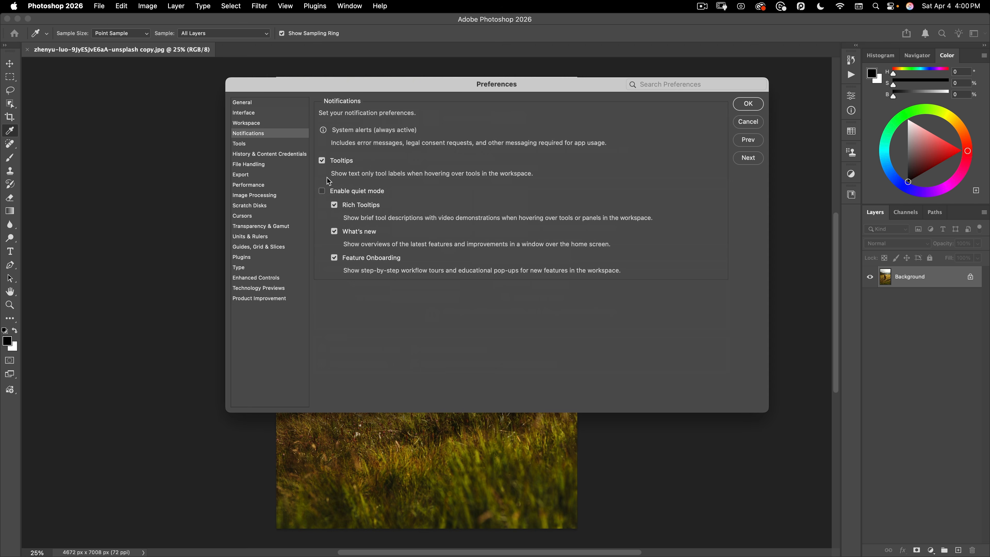
left_click(322, 192)
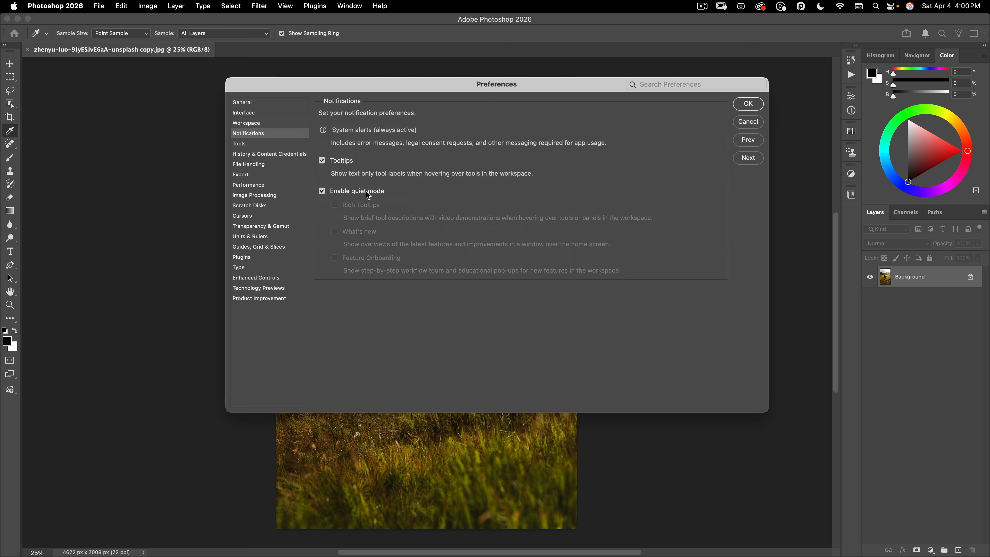
left_click(260, 145)
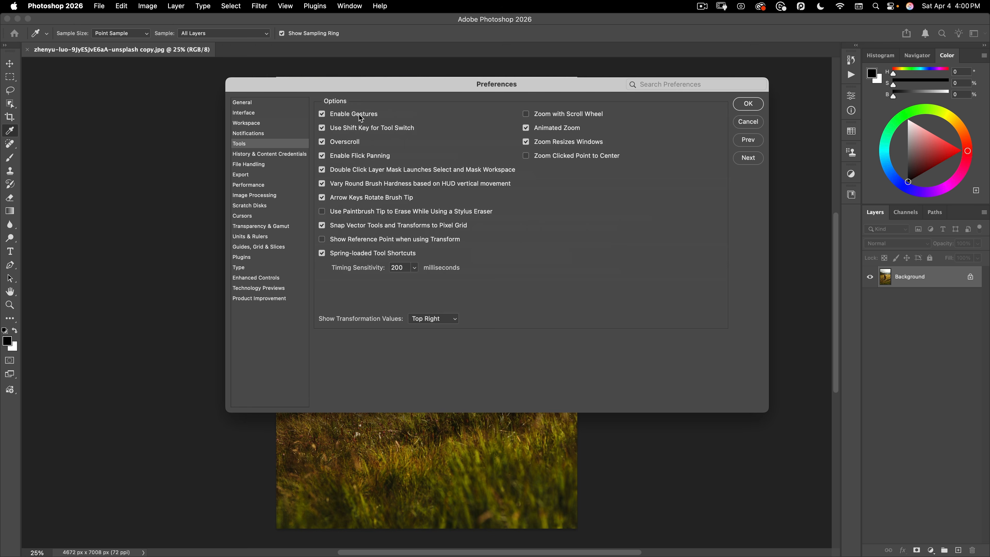
left_click(361, 115)
Step: Review the History & Content Credentials and File Handling preferences, keeping the automatic recovery save interval at 10 Minutes
left_click(270, 156)
left_click(269, 164)
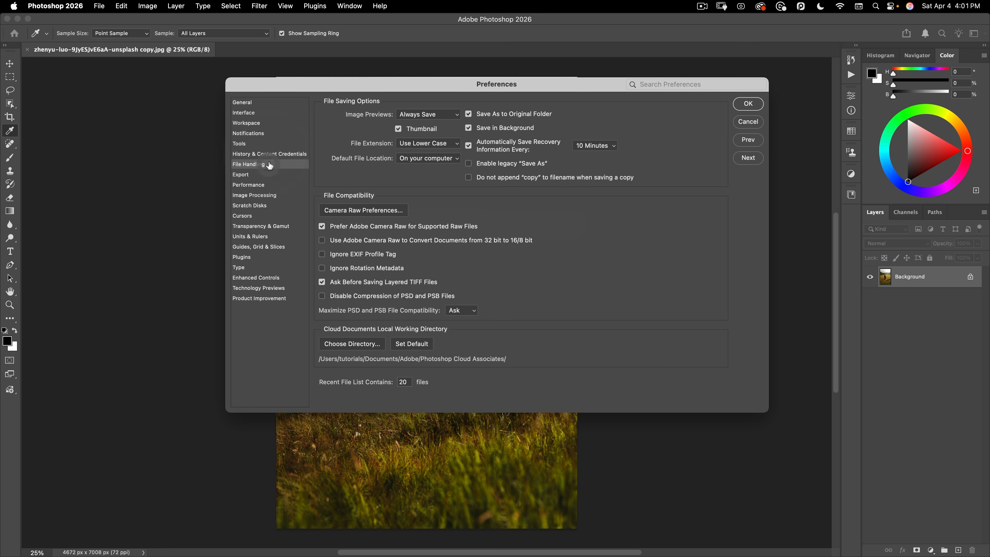
left_click(270, 155)
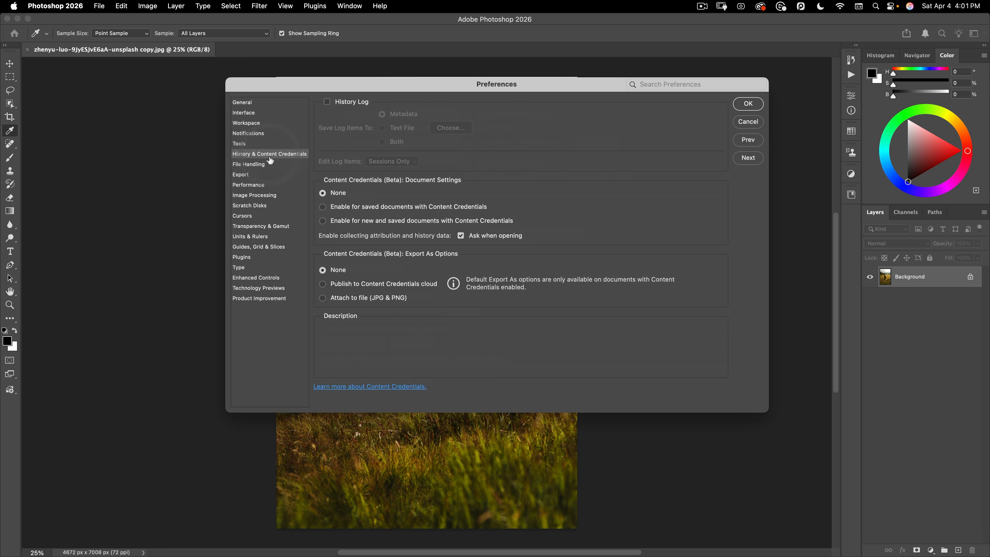
left_click(271, 164)
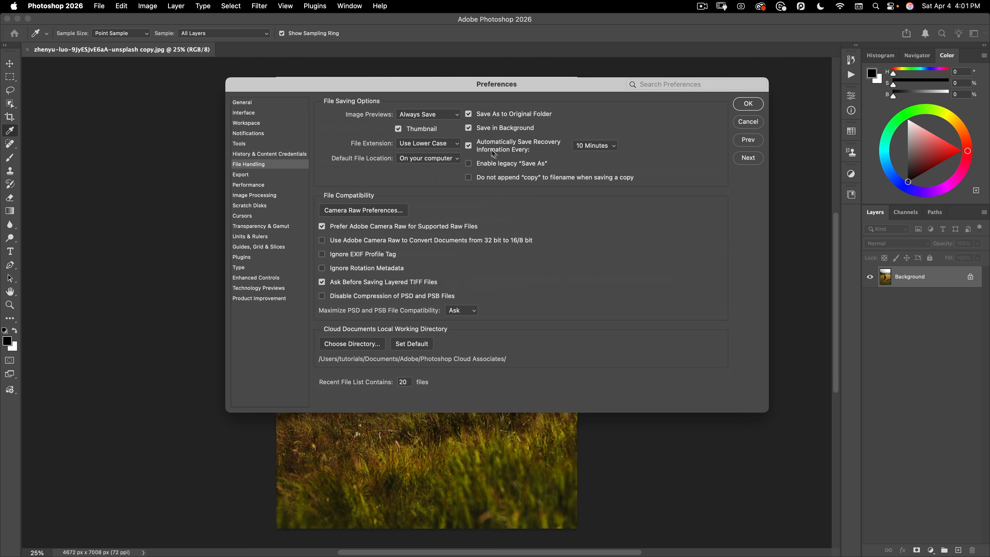
left_click(613, 148)
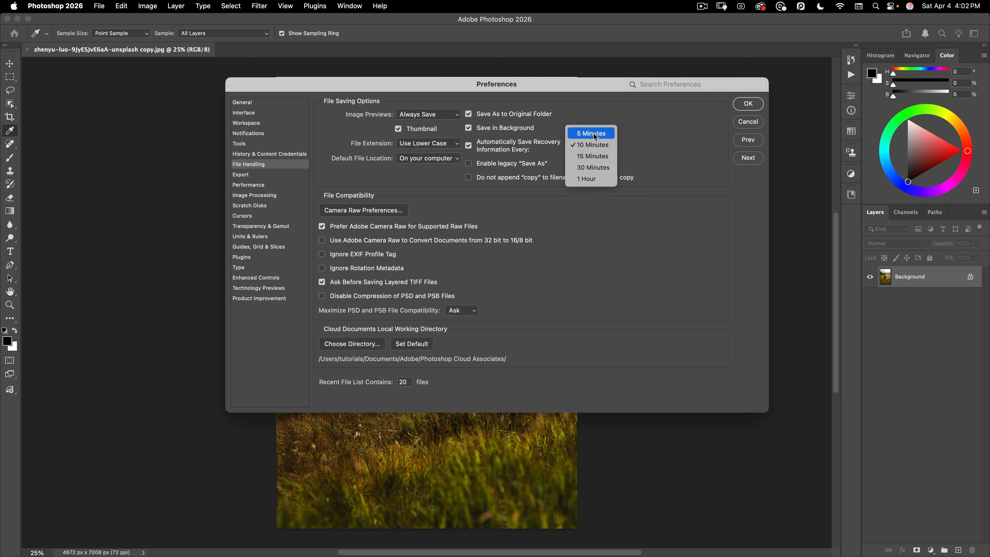
left_click(604, 147)
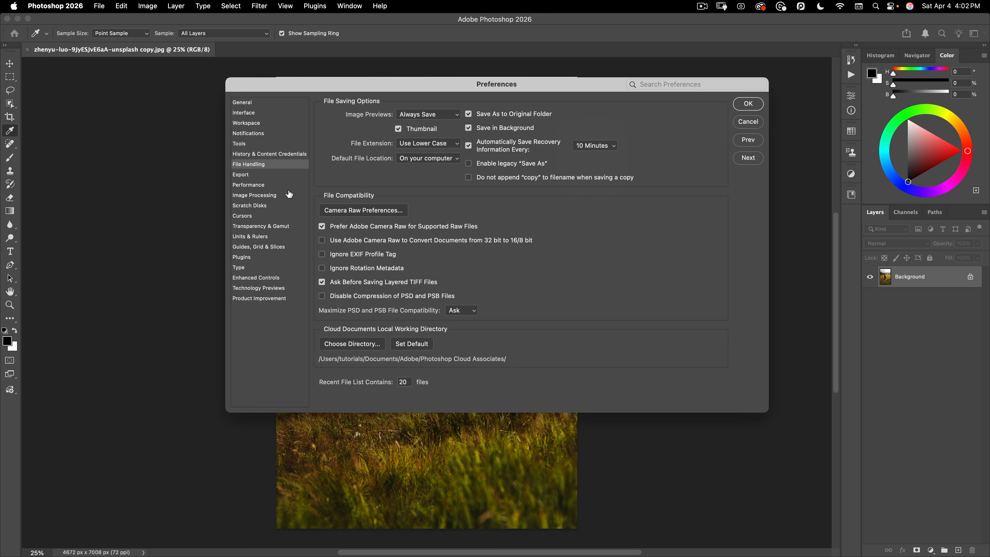
Step: View the Export, Performance, Image Processing, Scratch Disks and Cursors preferences
left_click(258, 176)
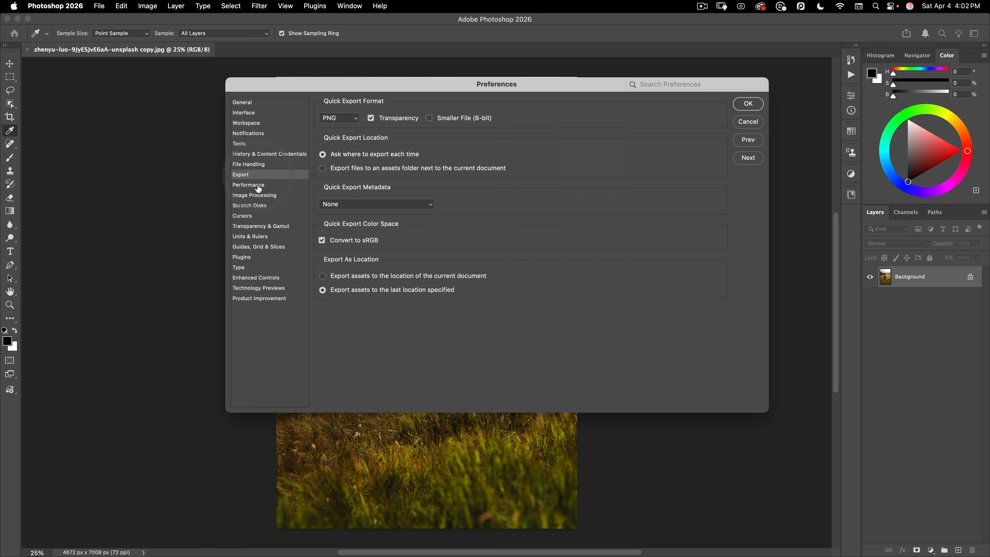
left_click(258, 186)
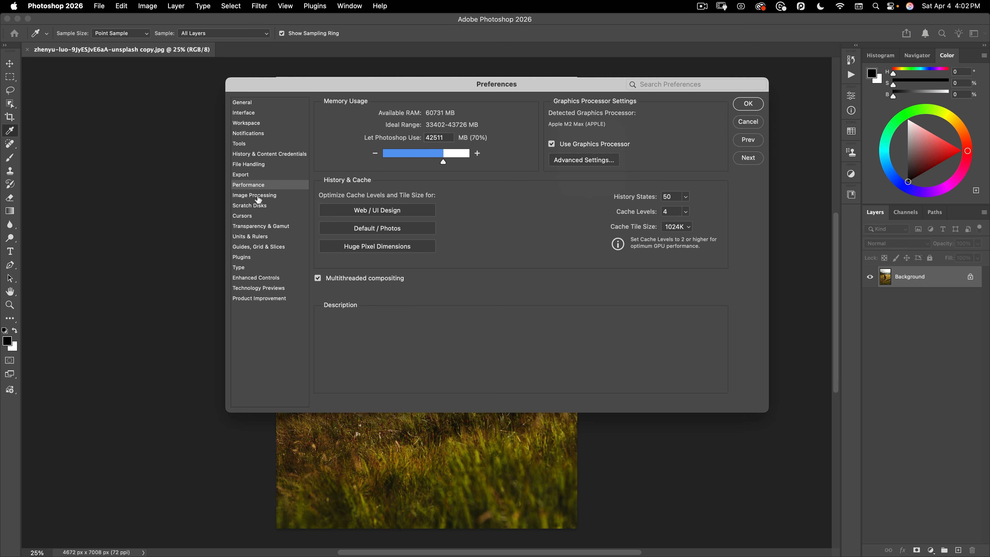
left_click(258, 197)
left_click(257, 206)
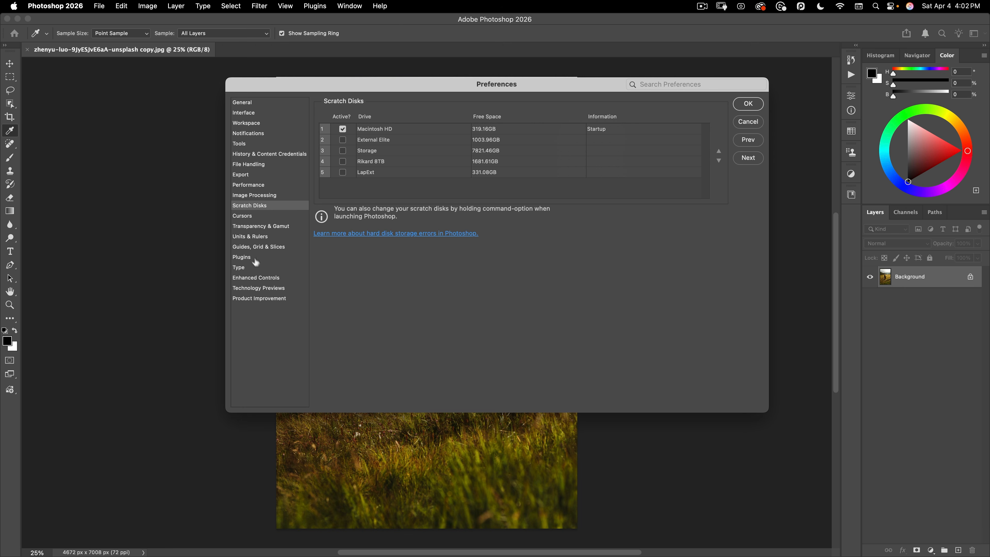
left_click(246, 217)
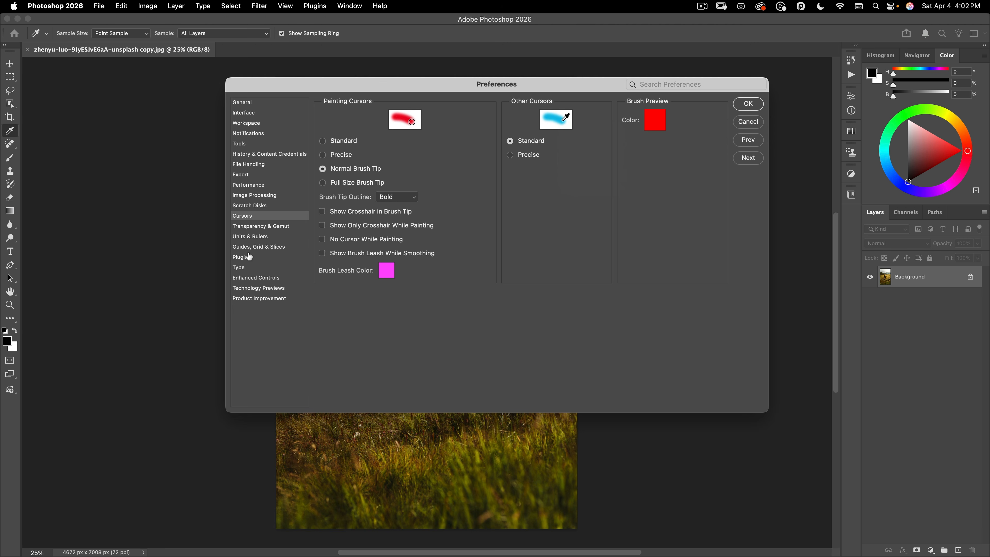
Step: View the remaining preference pages from Transparency & Gamut to Product Improvement, and apply the preferences
left_click(248, 227)
left_click(249, 237)
left_click(251, 247)
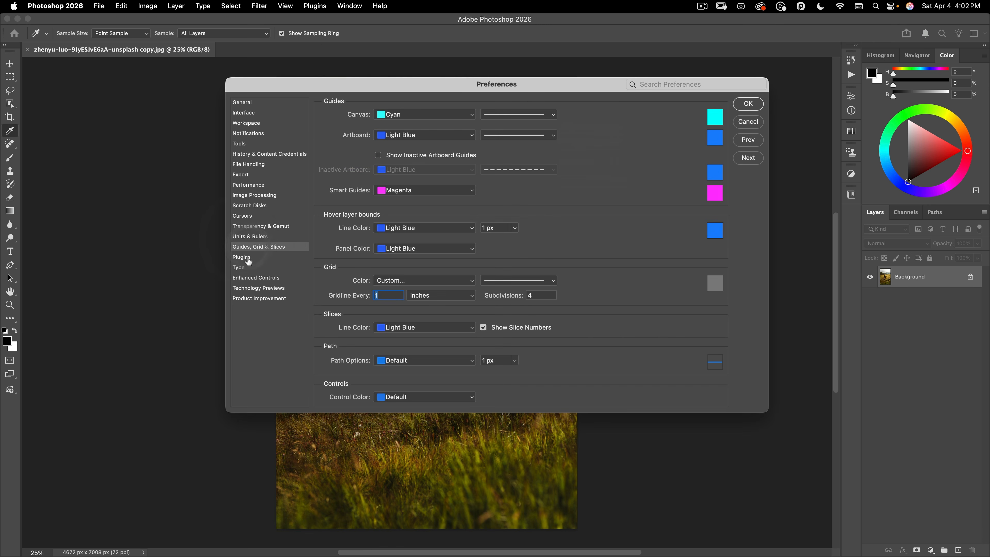
left_click(246, 257)
left_click(249, 268)
left_click(255, 277)
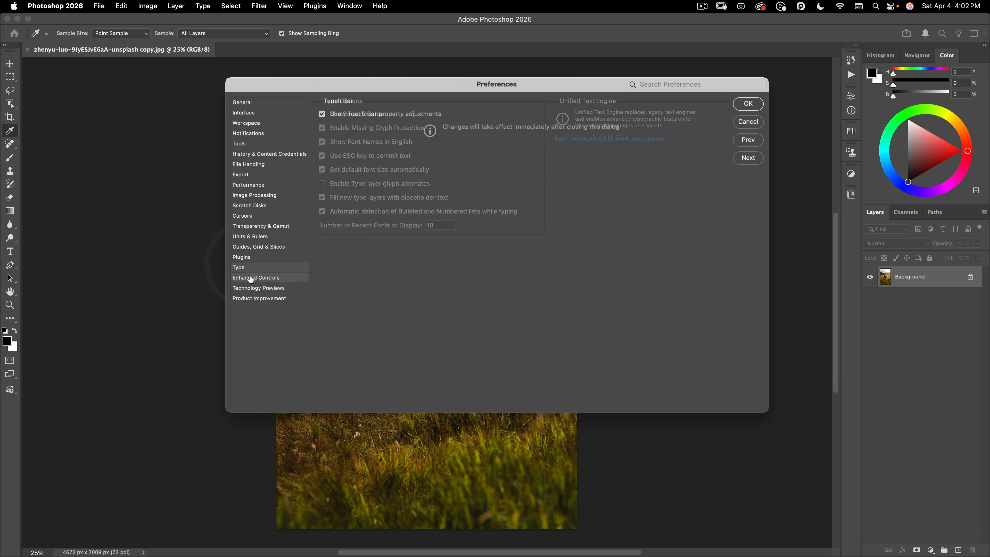
left_click(259, 289)
left_click(258, 299)
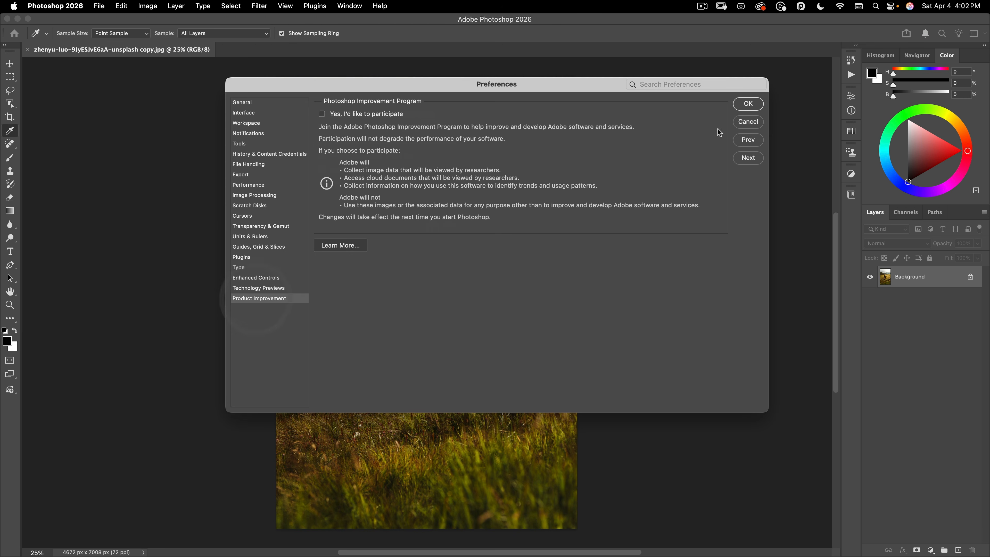
left_click(747, 106)
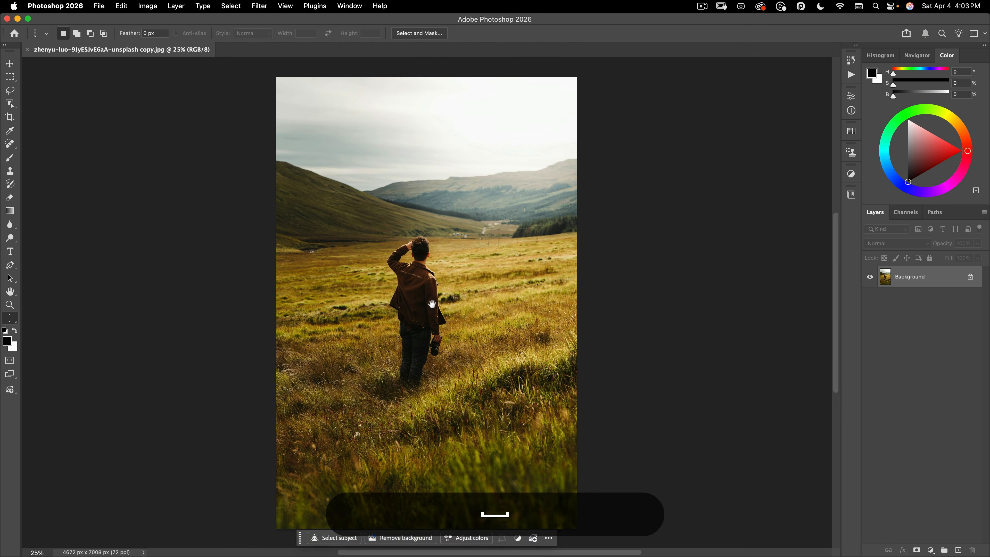
Step: Start a crop of the photo with the 4 : 5 (8 : 10) ratio and set its fill to Generative Expand
scroll(471, 233, "down", 4)
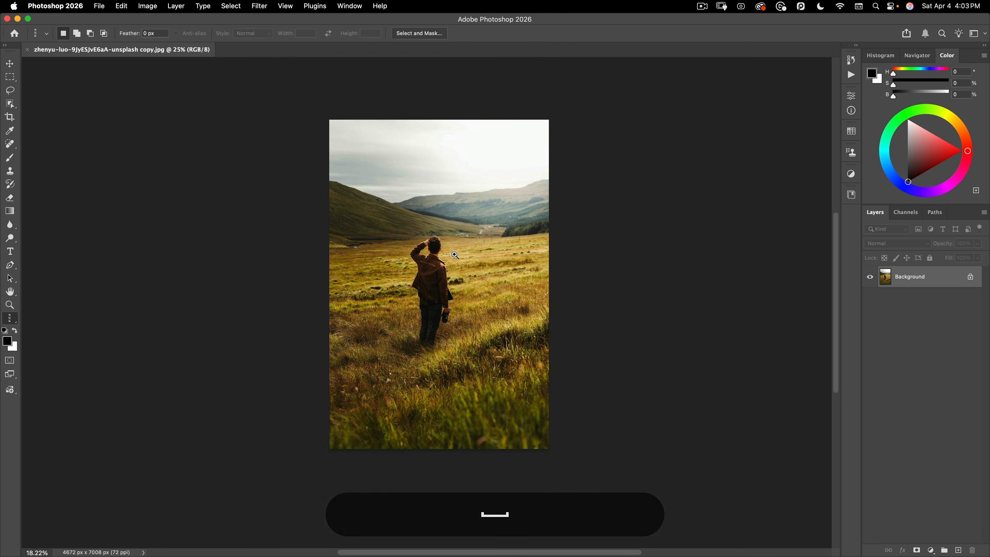
left_click_drag(460, 254, 454, 295)
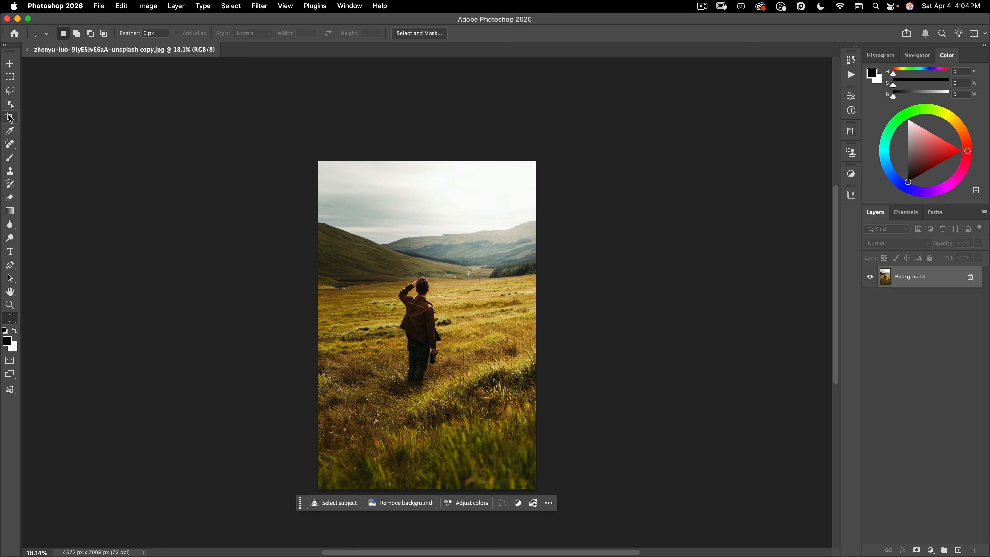
key("c")
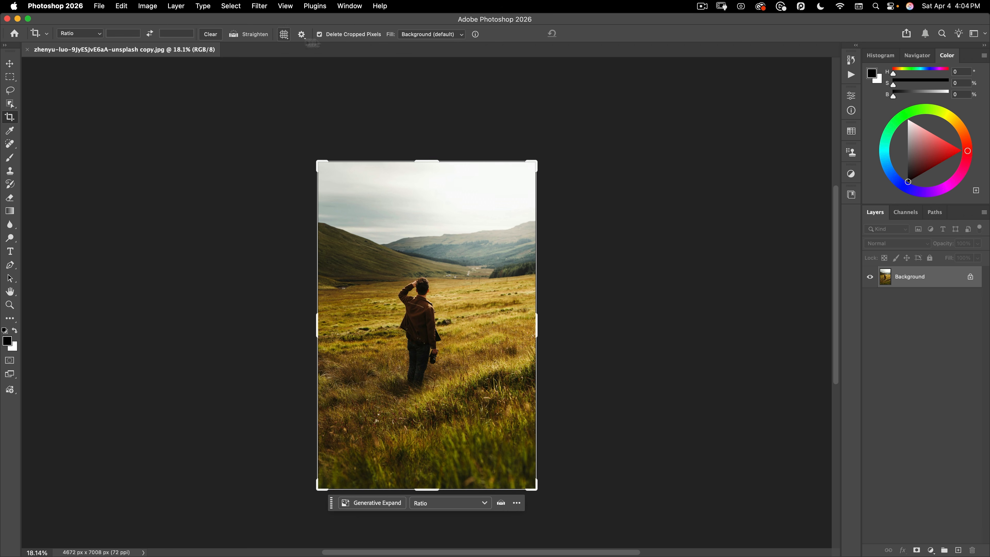
left_click(10, 64)
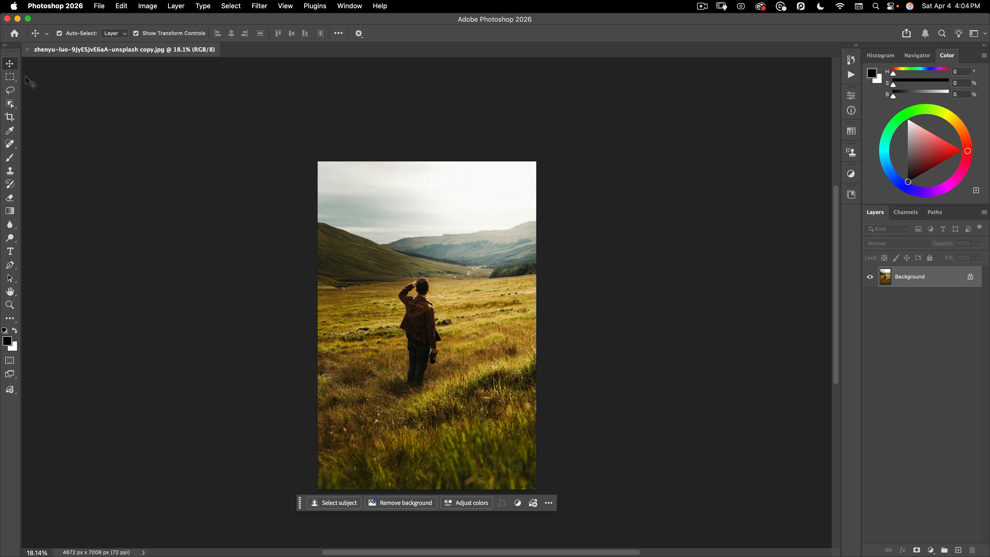
left_click(9, 117)
left_click(80, 35)
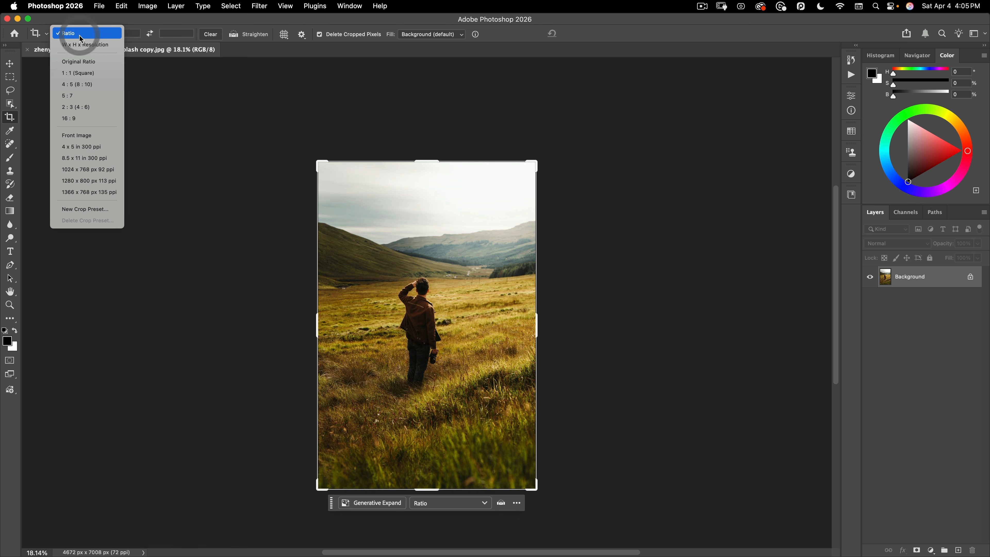
left_click(77, 84)
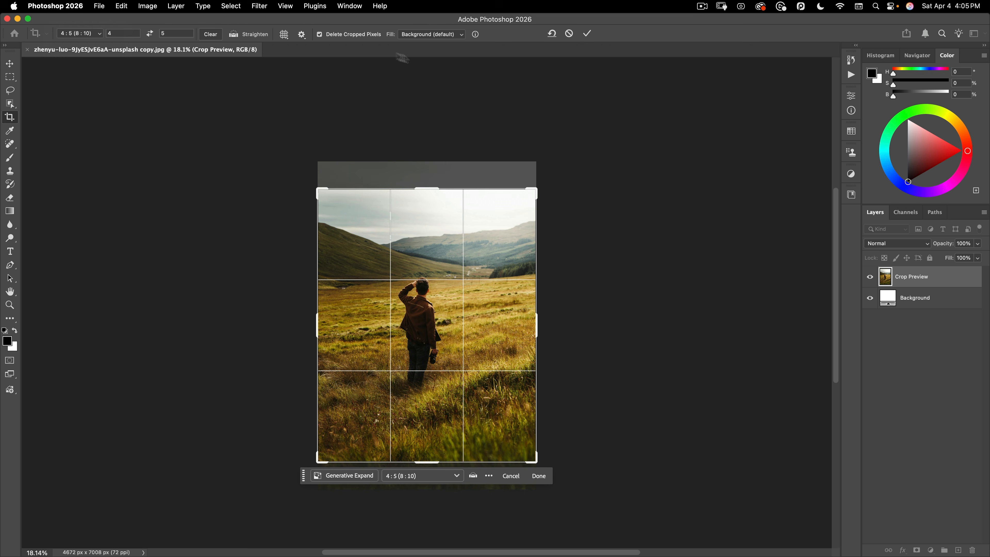
left_click(411, 35)
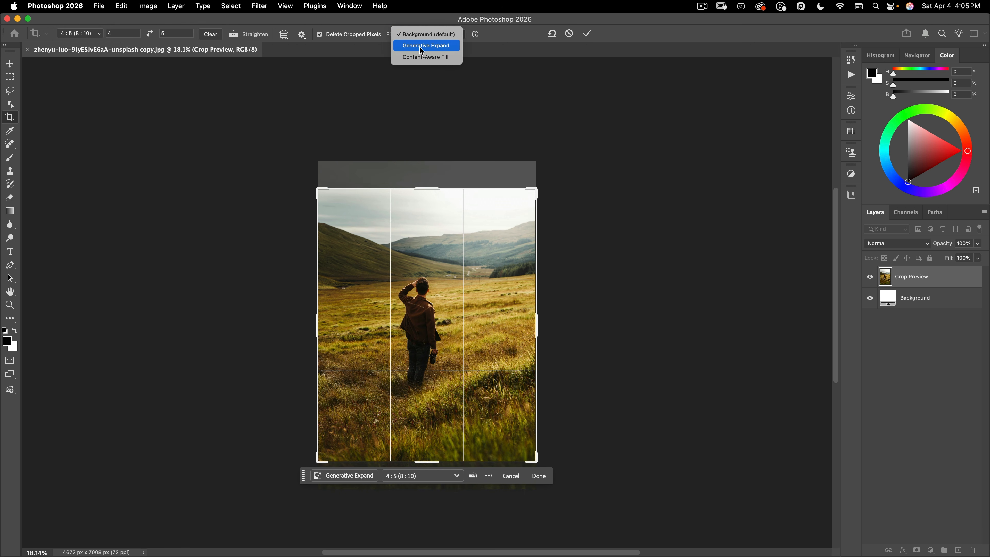
left_click(420, 46)
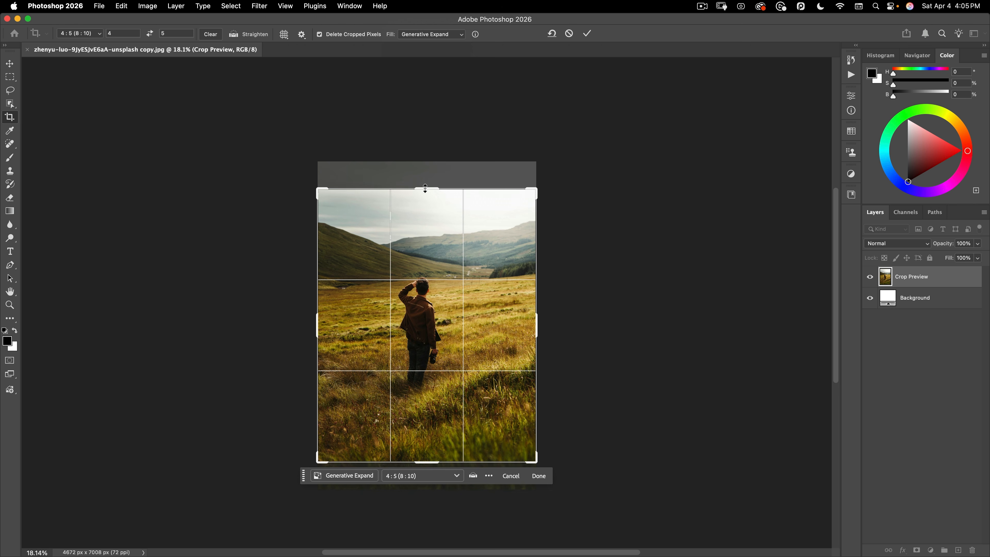
Step: Extend the crop frame above and beside the photo to about 8262 x 10328 px, dismissing the Generative Credits notice, and generate the expansion without a prompt
left_click_drag(426, 189, 439, 127)
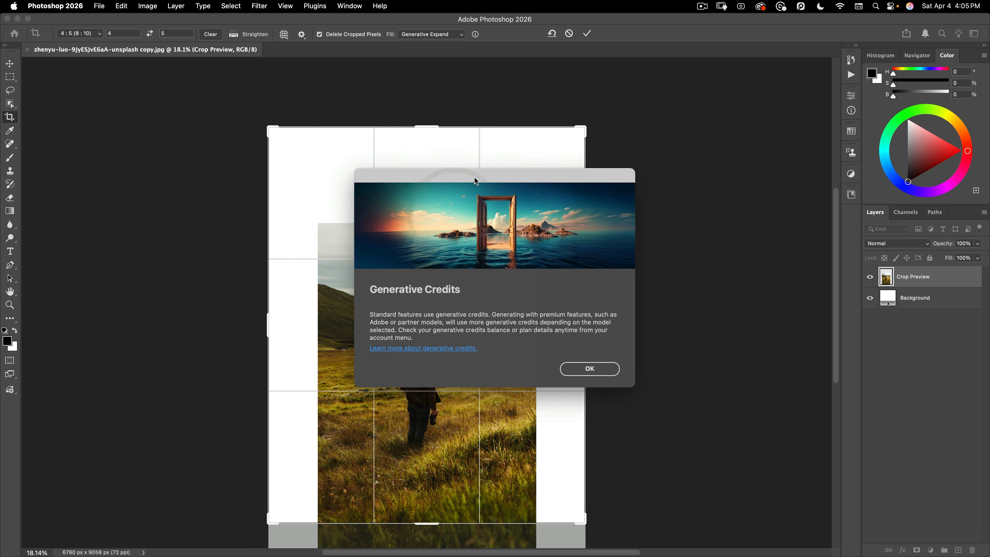
left_click_drag(476, 180, 497, 140)
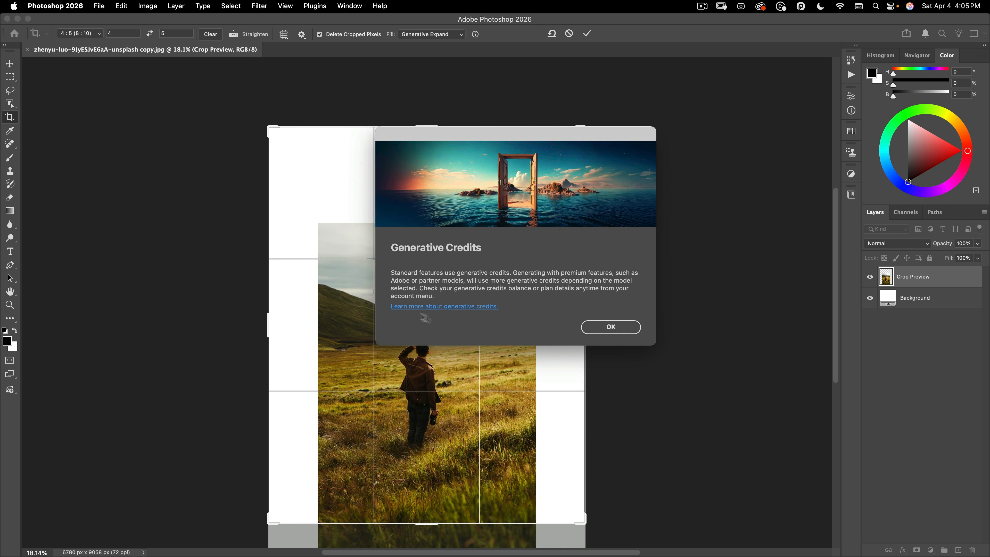
left_click(605, 329)
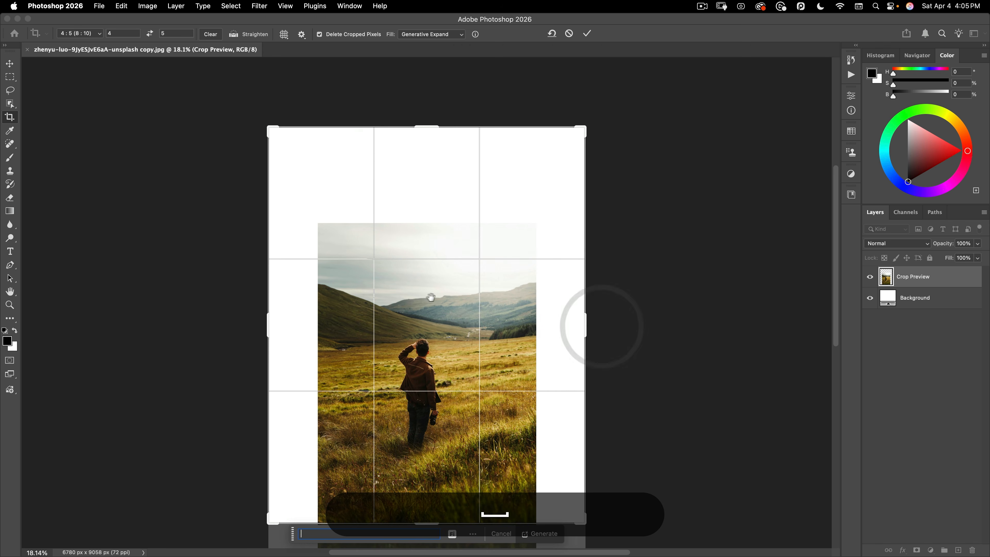
scroll(431, 297, "down", 3)
left_click_drag(422, 301, 519, 300)
left_click_drag(487, 472, 487, 487)
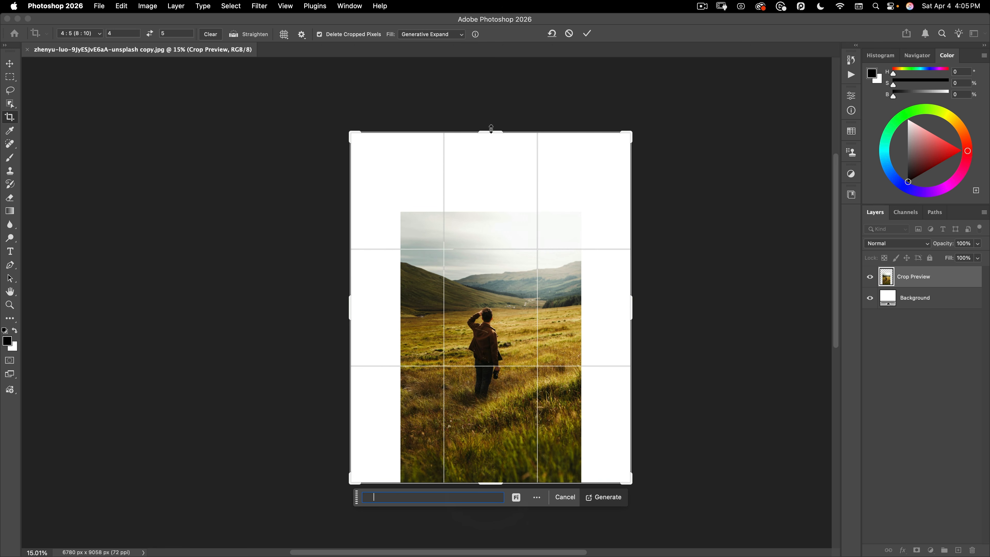
left_click_drag(492, 128, 496, 106)
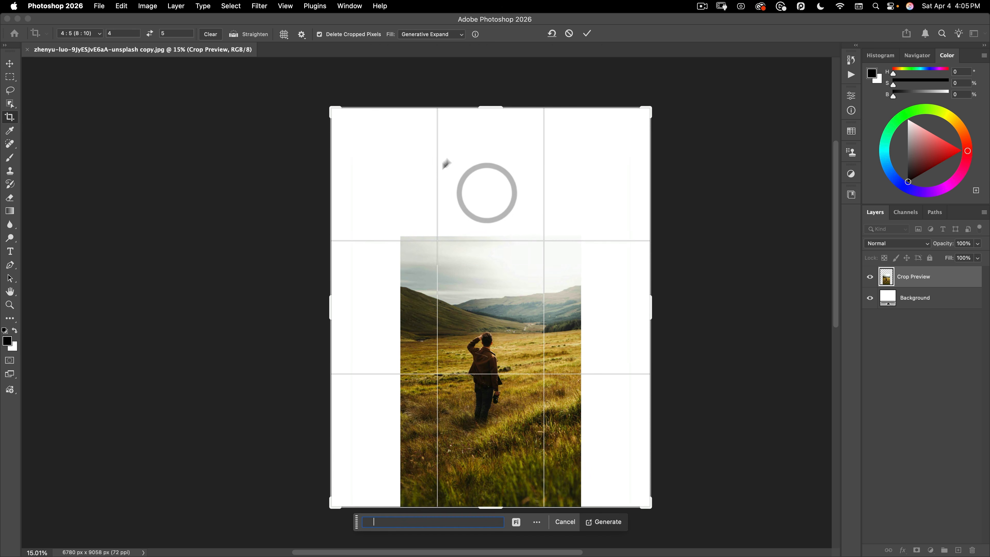
left_click(588, 34)
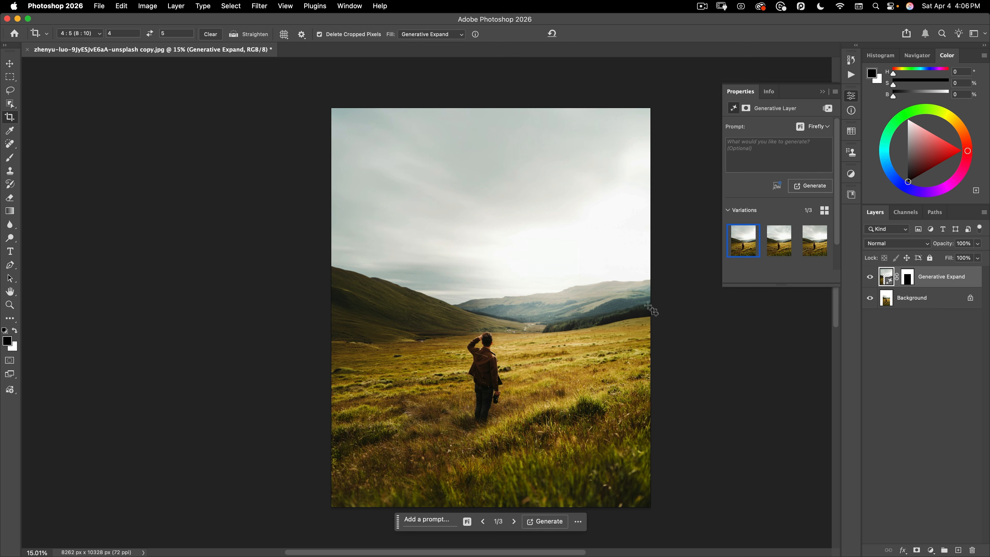
Step: Compare the three generated variations of the expanded image and keep the first one selected
left_click(777, 249)
left_click(814, 240)
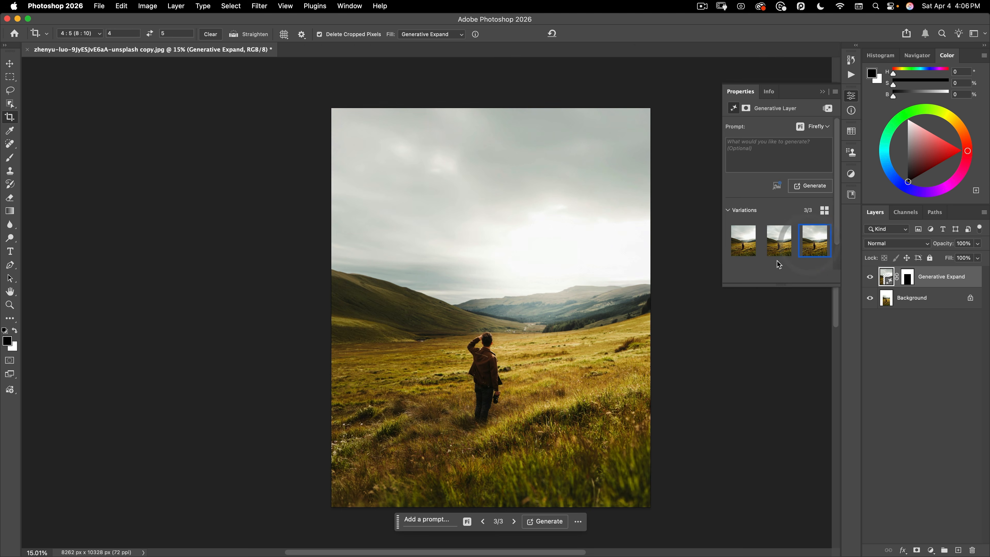
left_click(747, 253)
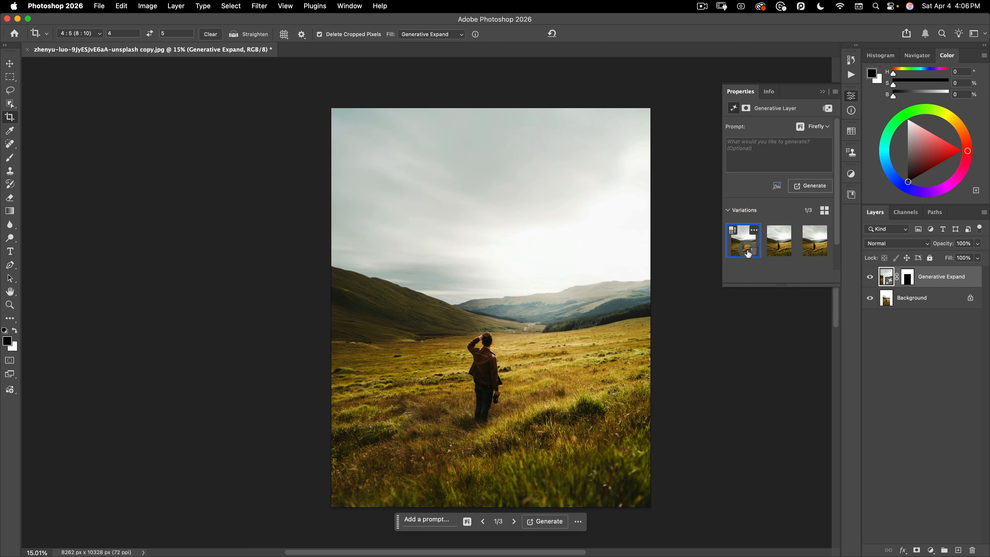
left_click(778, 246)
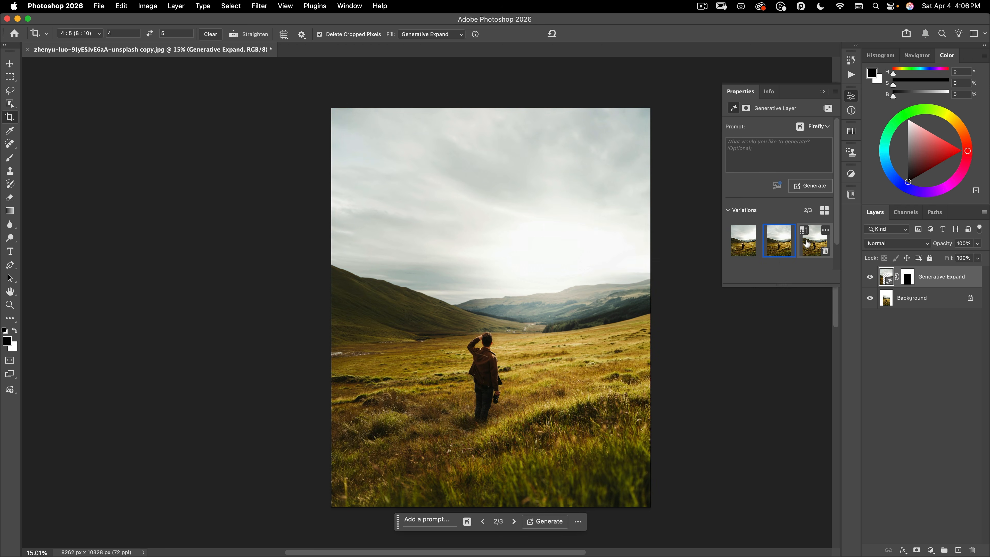
left_click(814, 240)
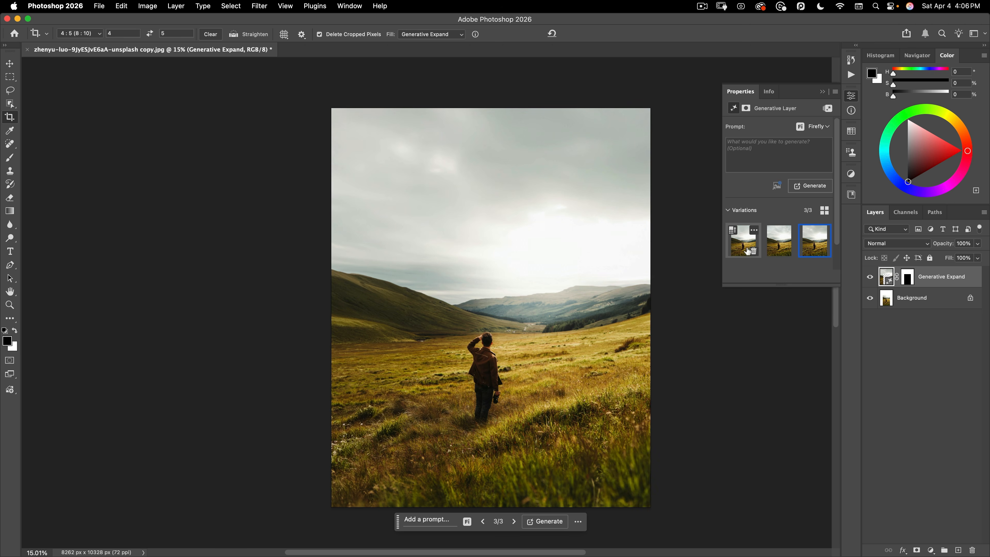
left_click(743, 240)
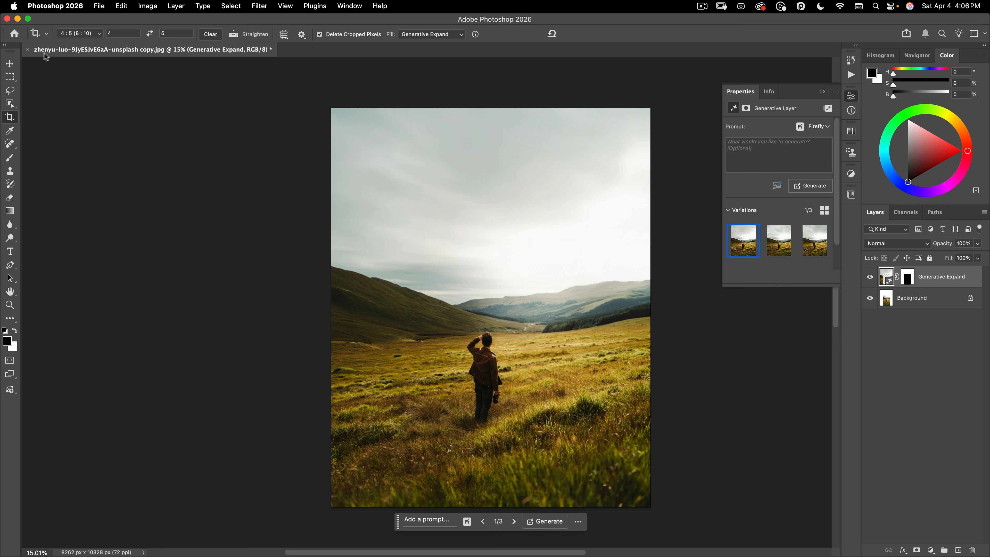
Step: Examine how the Generative Expand layer and its mask fit over the original photo by temporarily hiding the Background layer
left_click(10, 63)
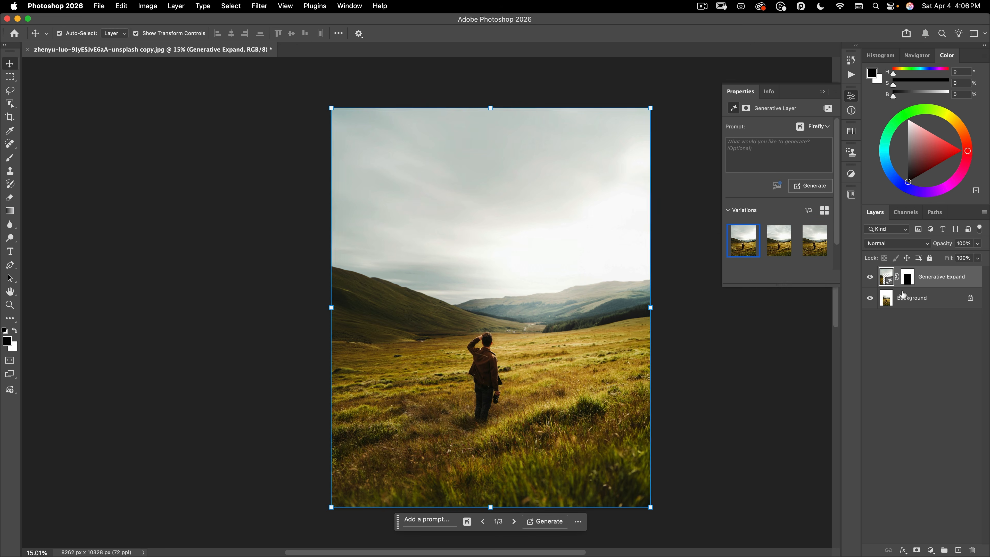
left_click(910, 298)
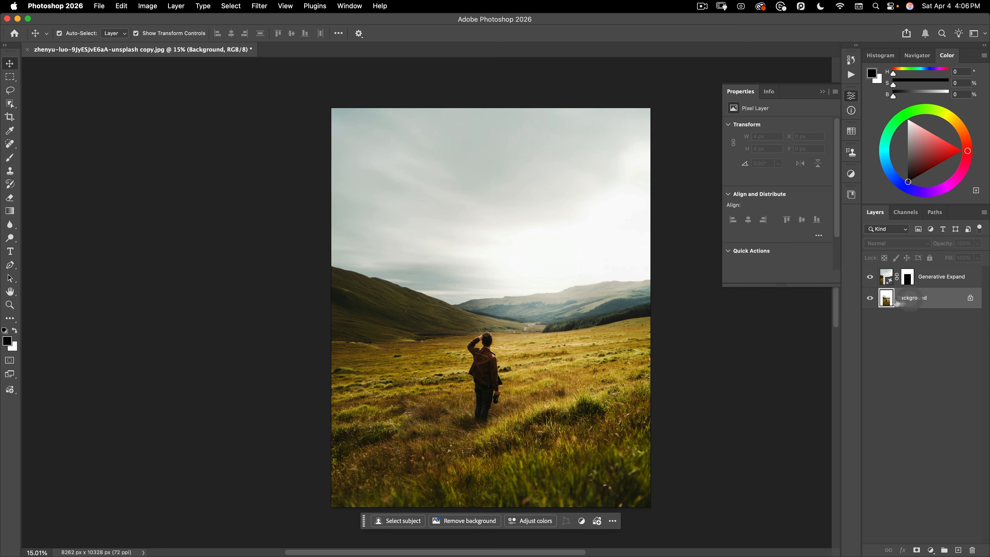
left_click(886, 277)
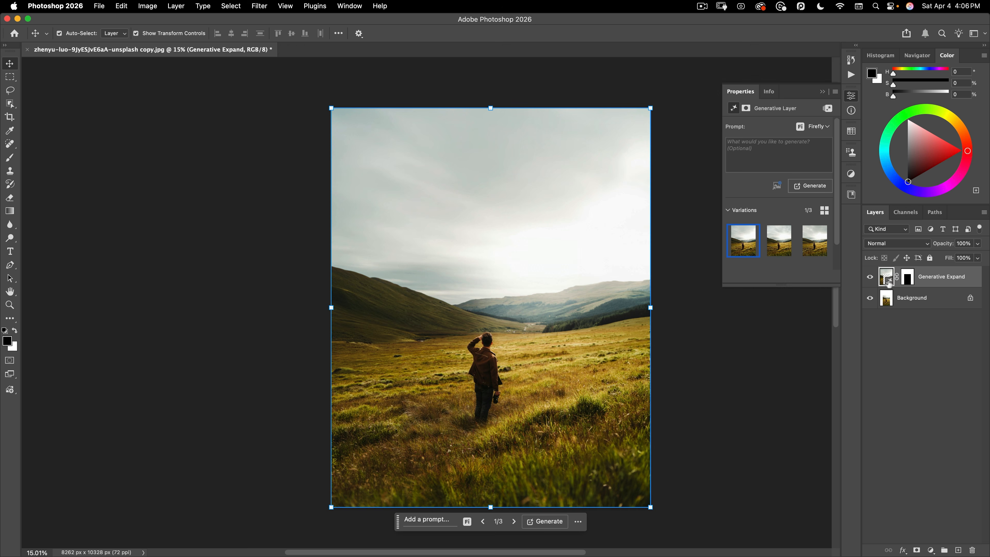
left_click(905, 278)
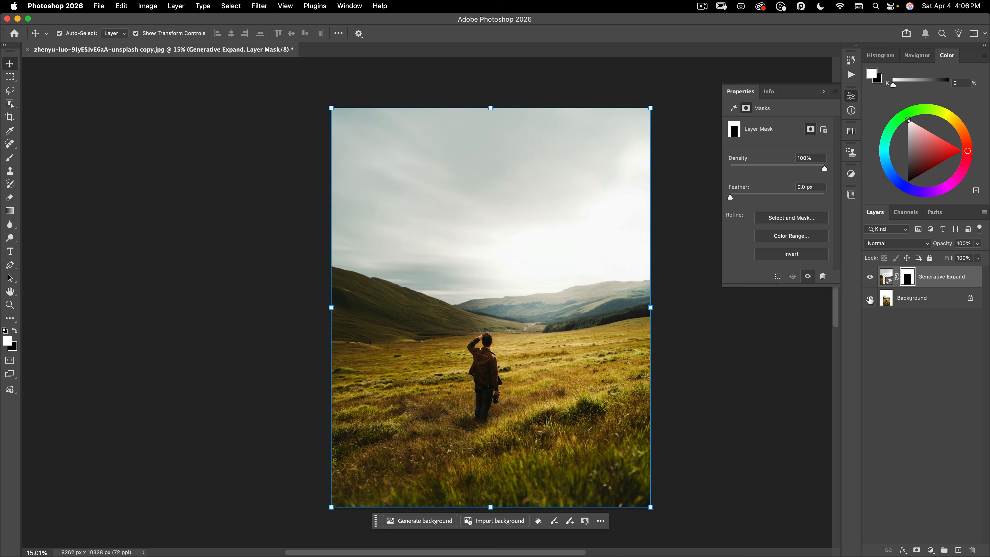
left_click(870, 298)
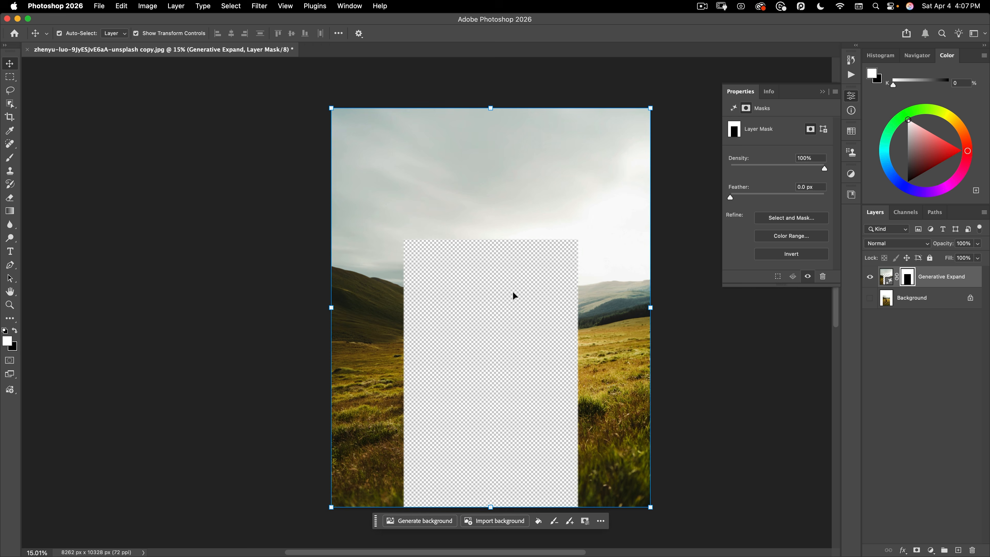
left_click(869, 298)
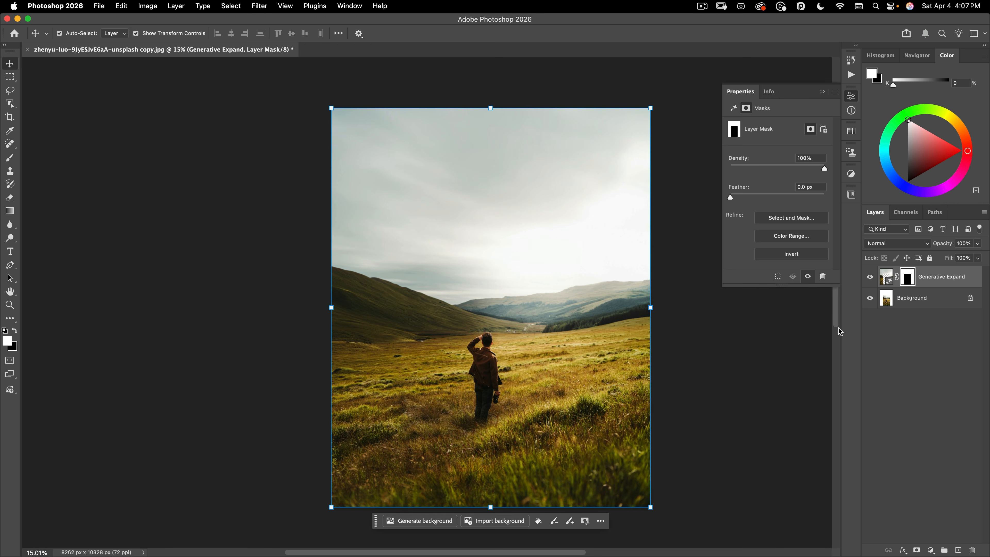
Step: Merge the Generative Expand layer down into the Background layer
left_click_drag(524, 317, 433, 284)
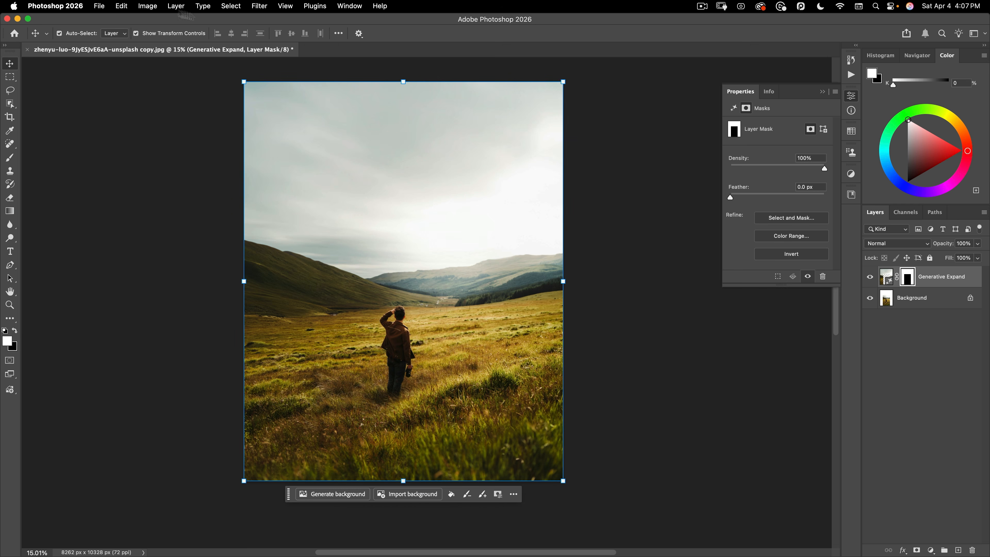
left_click(172, 9)
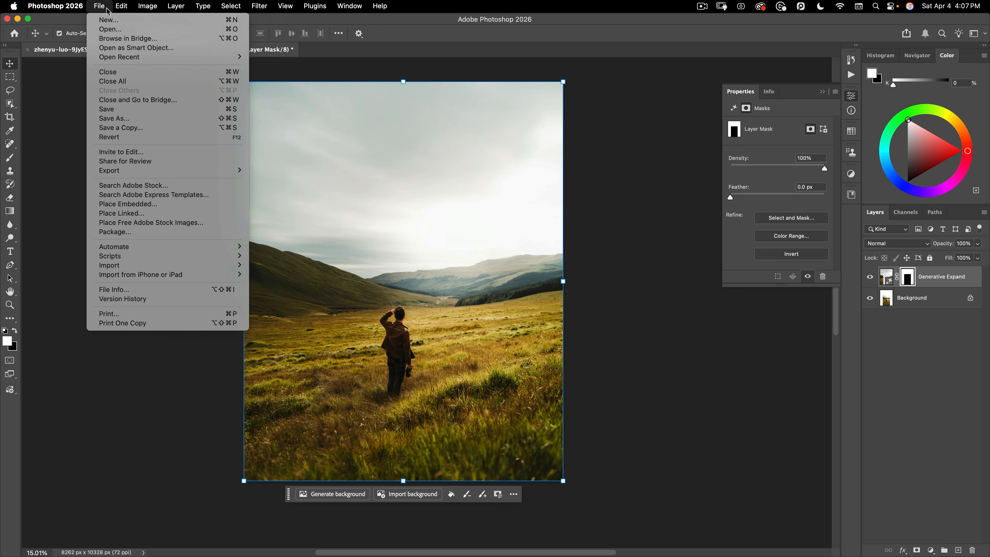
mouse_move(153, 6)
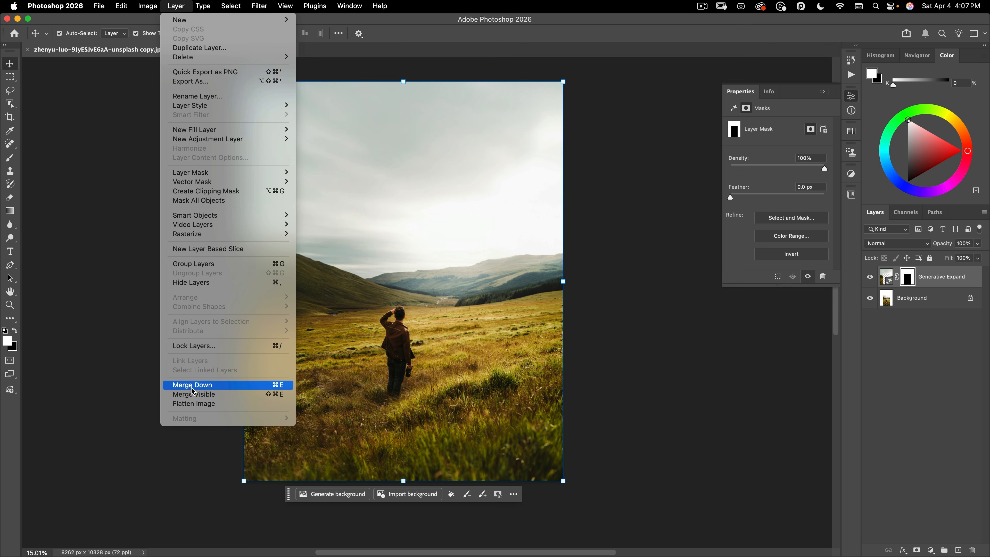
left_click(56, 144)
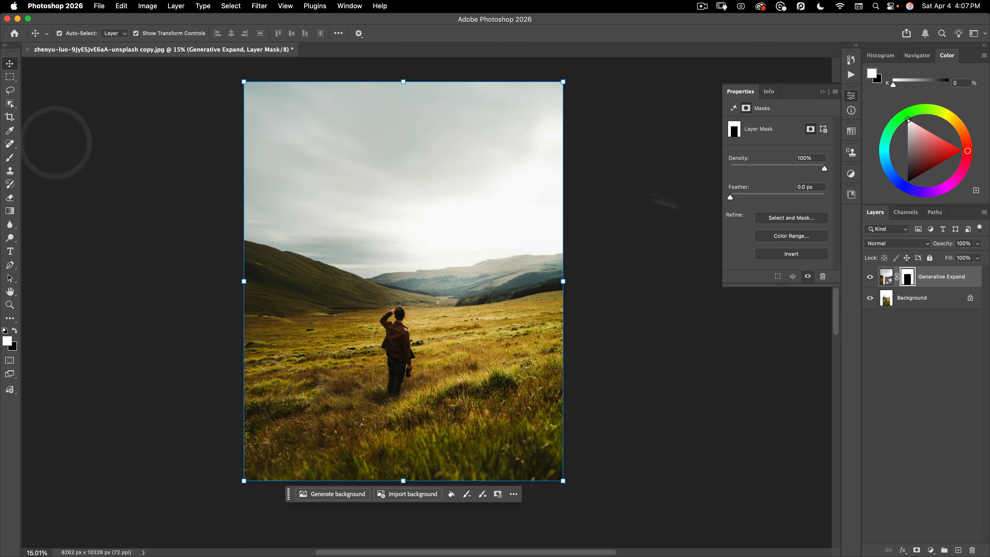
key("super+e")
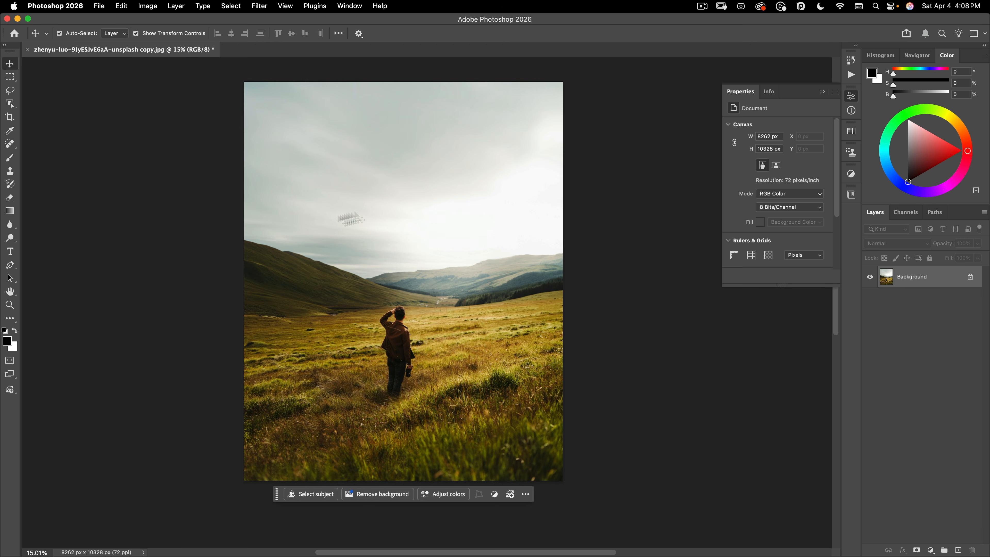
Step: Open the goldfish photo, the JPEG whose file name ends in V7SKRhXskv8-unsplash (1).jpg
key("space")
left_click_drag(499, 259, 481, 276)
left_click(99, 6)
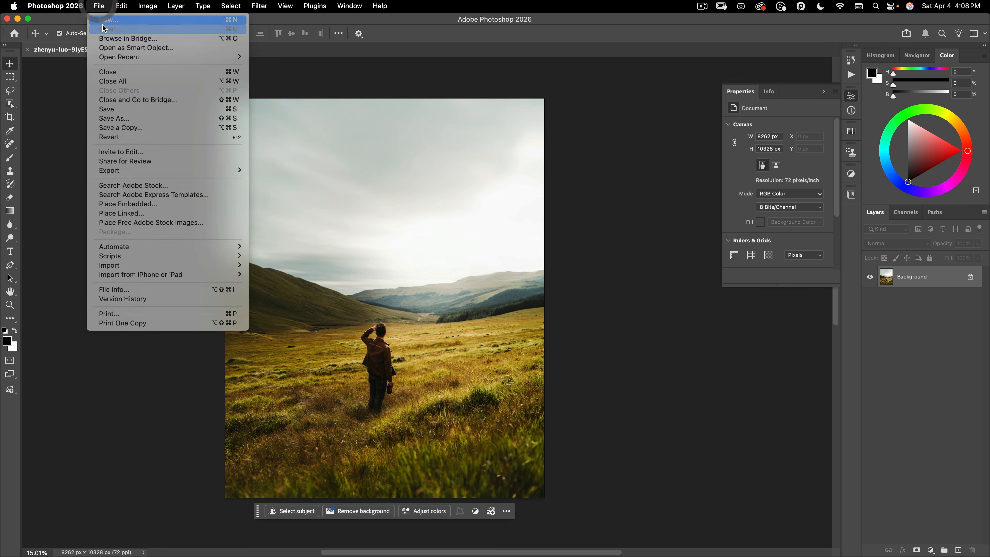
left_click(106, 27)
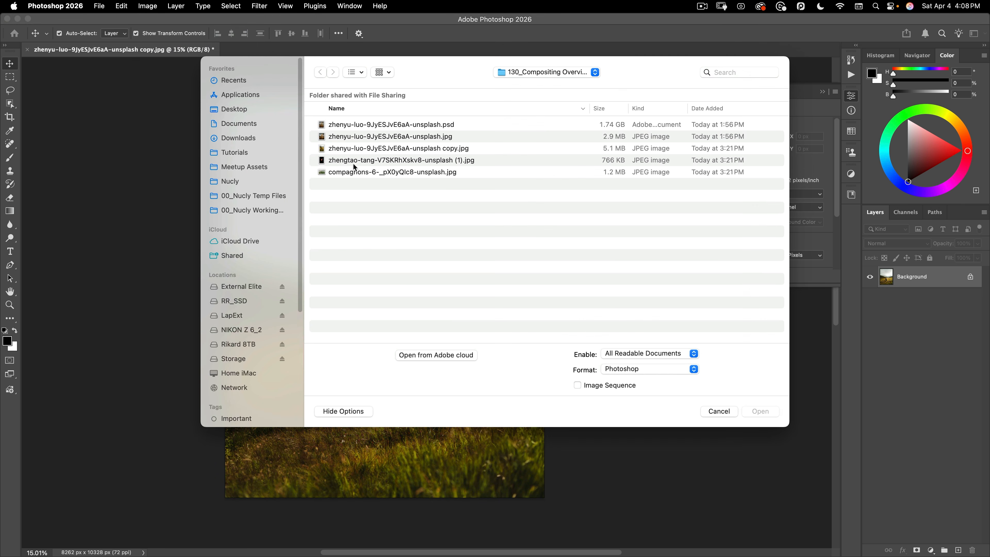
double_click(360, 161)
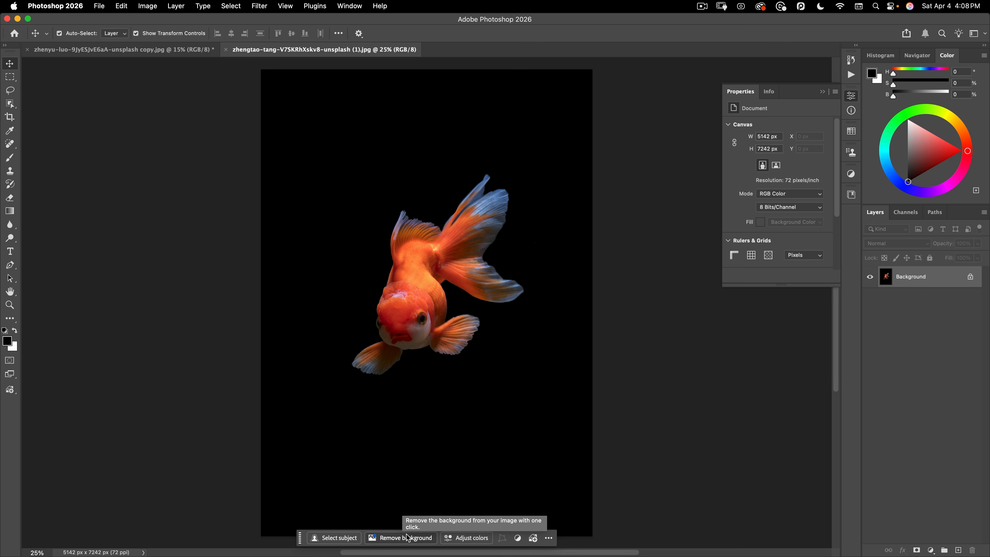
Step: In the Image Processing preferences, set Select Subject and Remove Background to Cloud
left_click(62, 5)
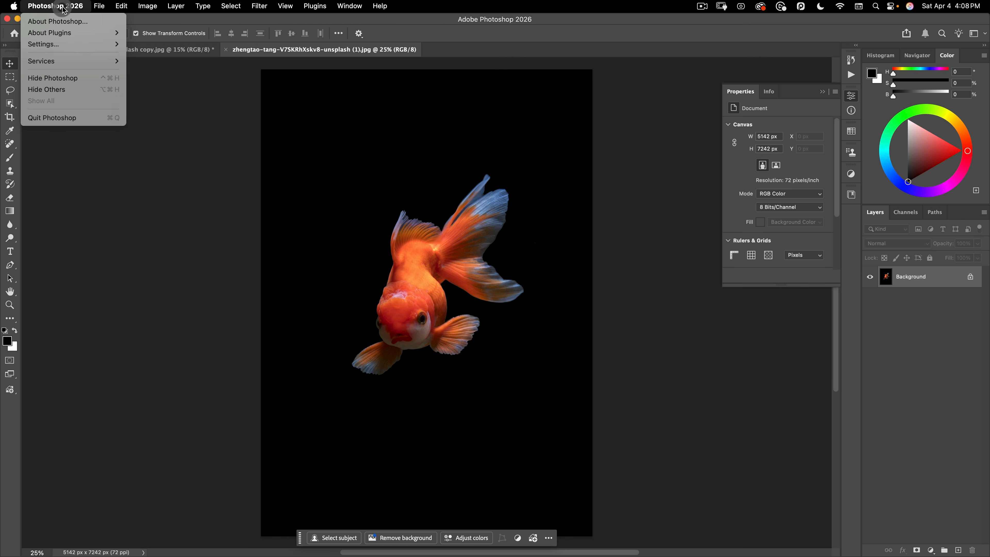
mouse_move(63, 46)
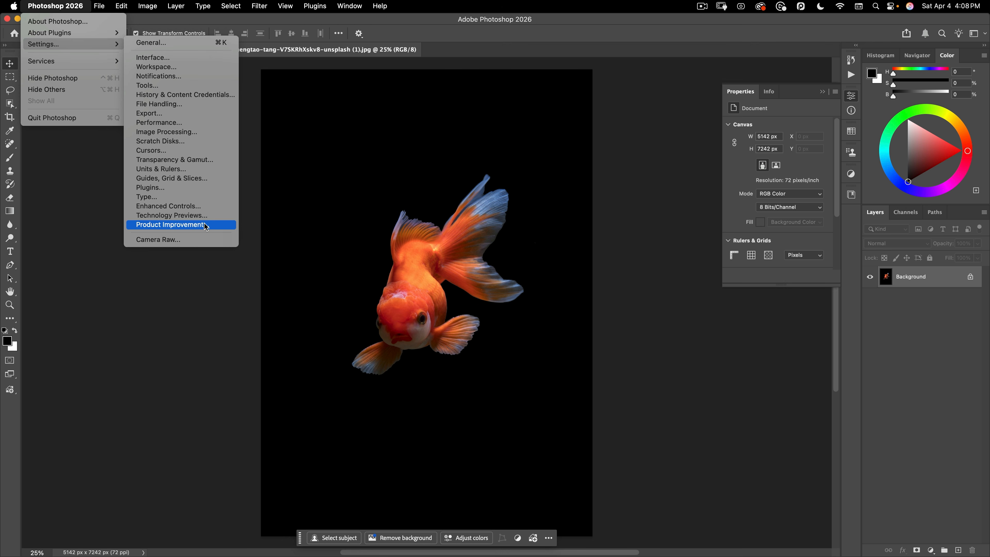
left_click(197, 132)
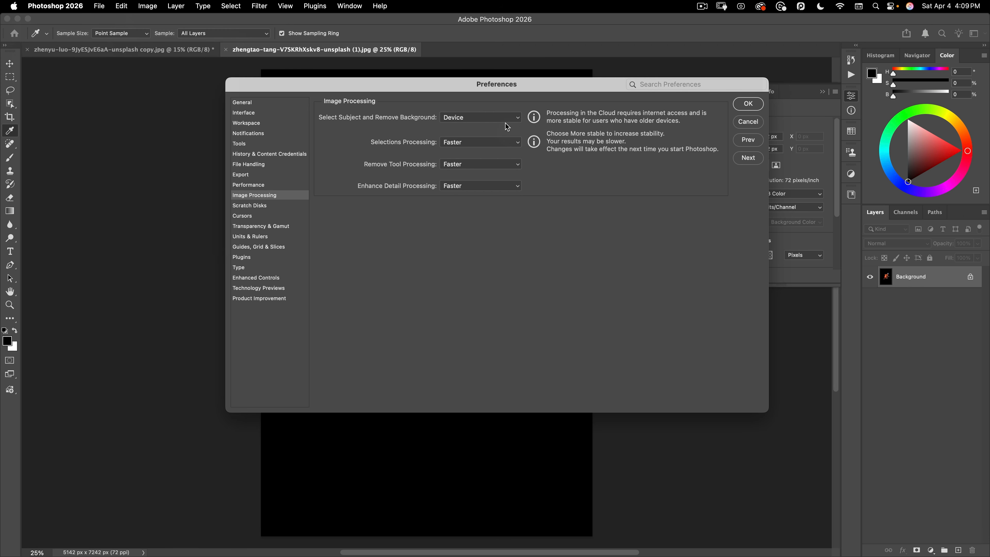
left_click(493, 118)
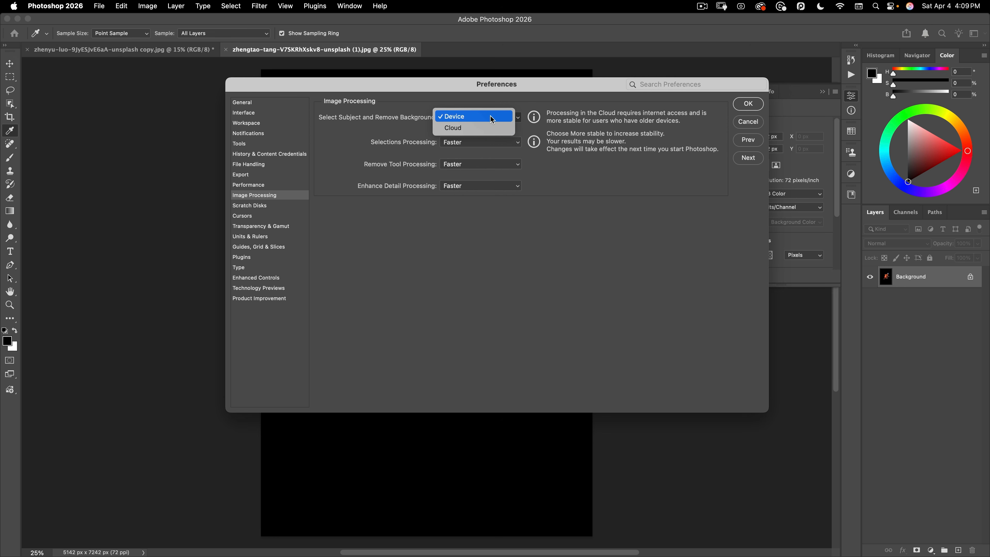
left_click(489, 128)
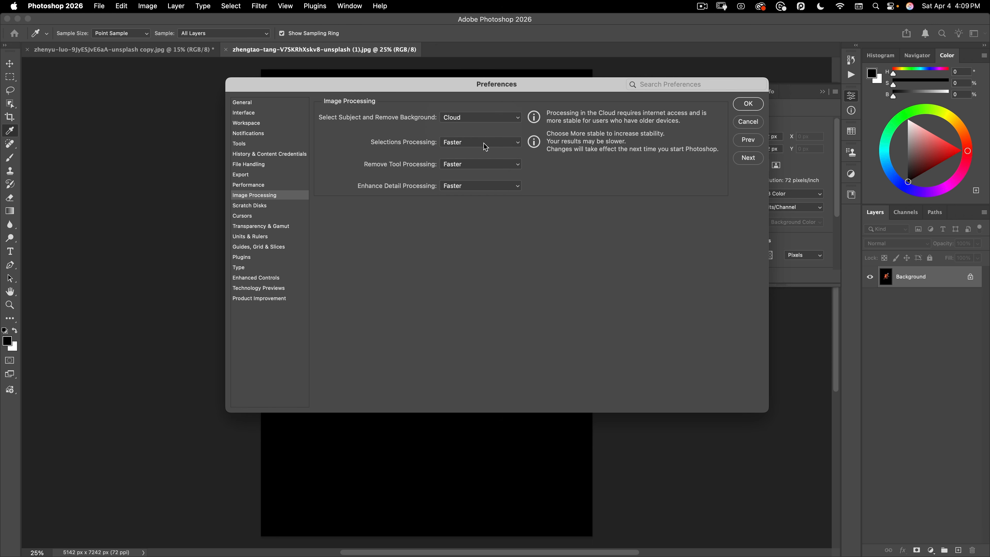
Step: Set Remove Tool, Selections and Enhance Detail Processing to More stable, and apply the preferences
left_click(474, 167)
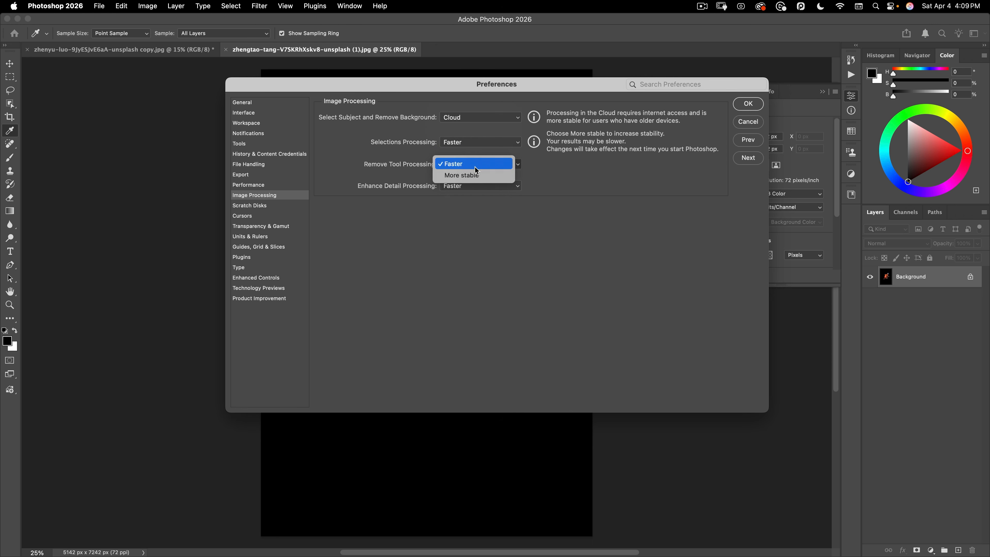
left_click(483, 177)
left_click(484, 143)
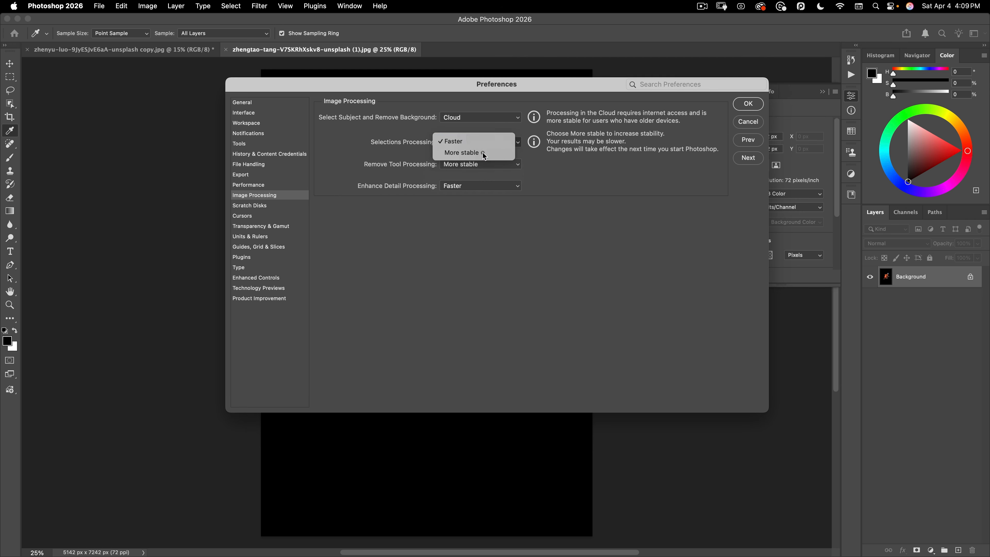
left_click(483, 152)
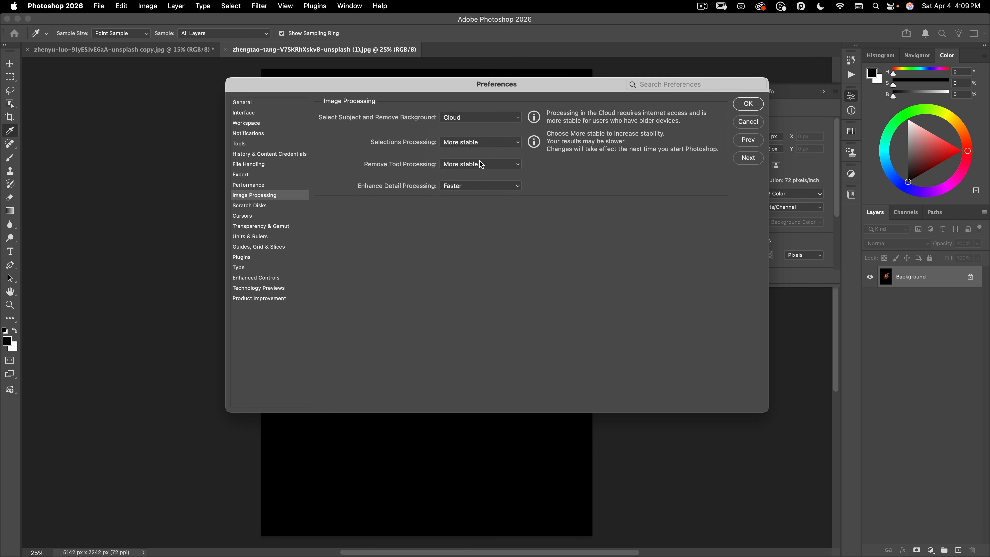
left_click(475, 187)
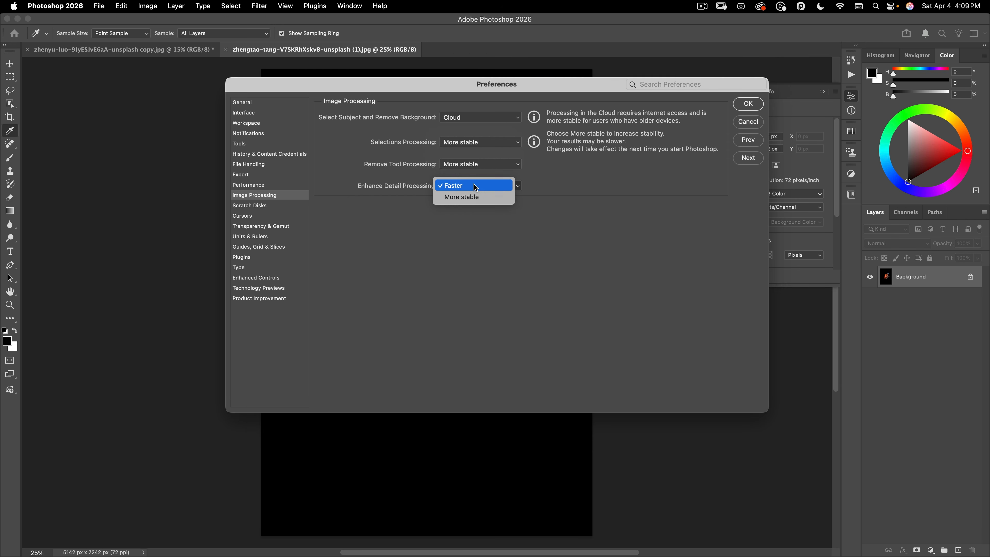
left_click(474, 197)
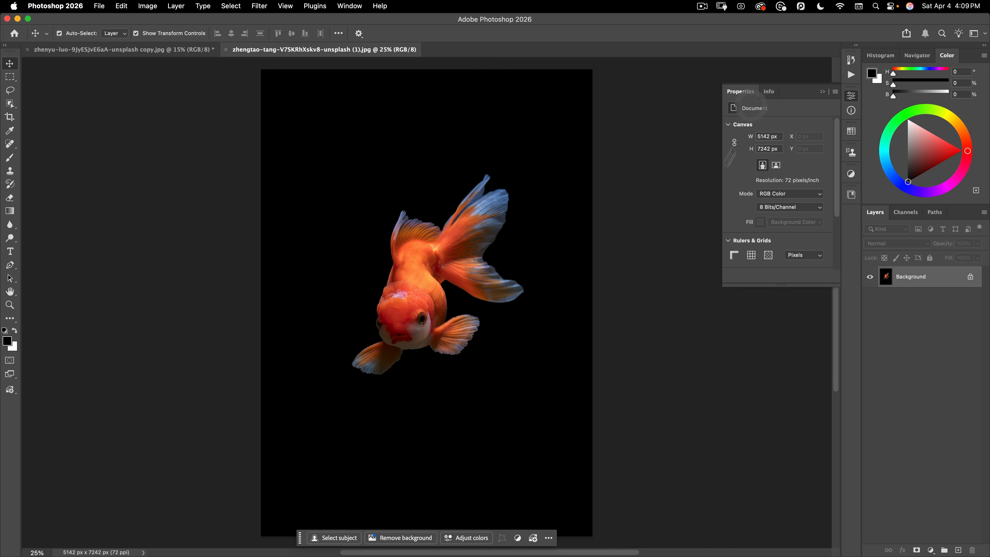
left_click(748, 104)
key("v")
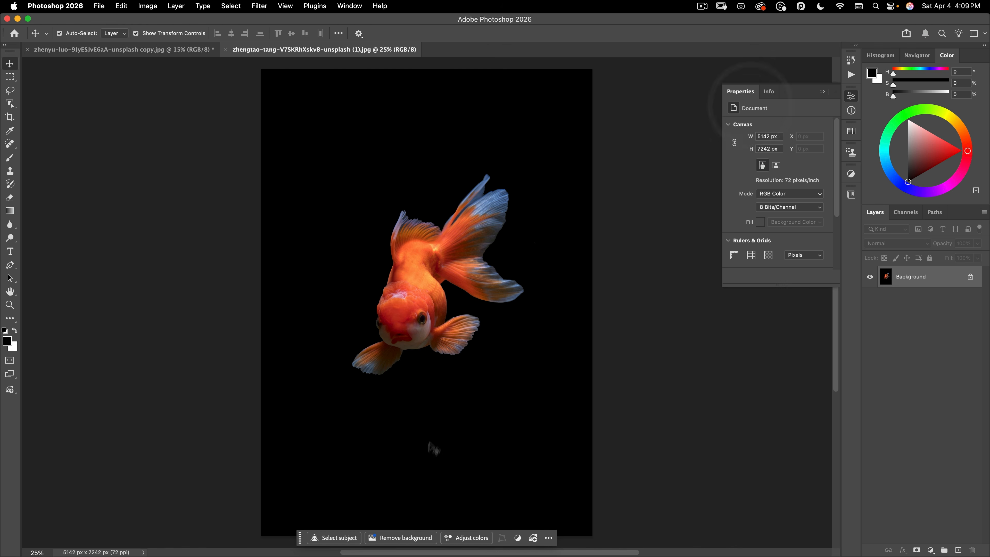
Step: Remove the goldfish photo's background and check the cutout by disabling and re-enabling its layer mask
left_click(401, 539)
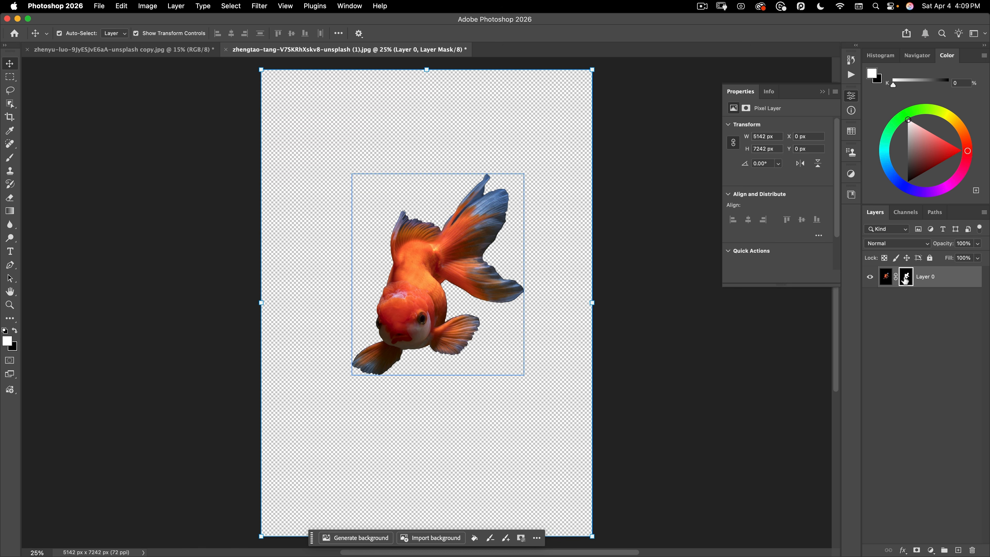
key("shift")
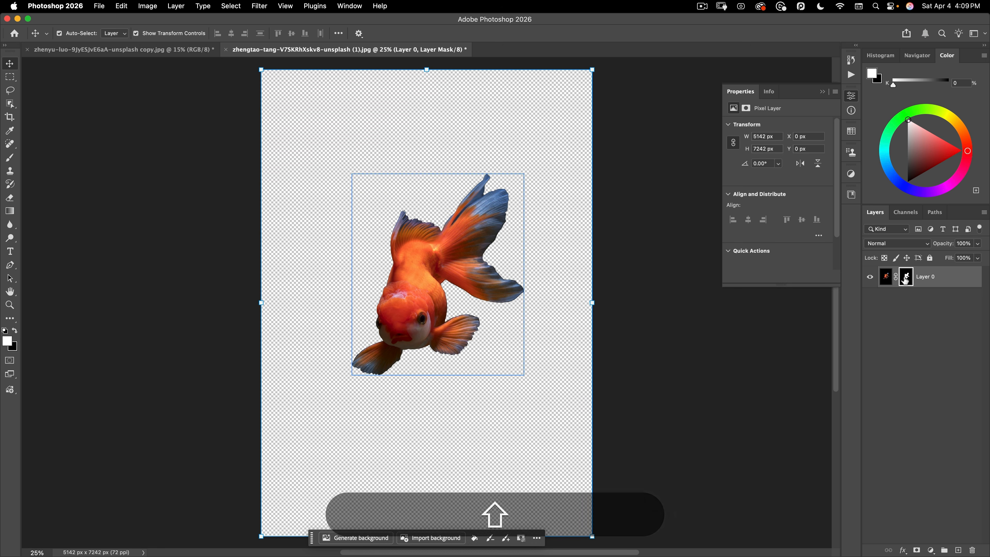
left_click(905, 278, "shift")
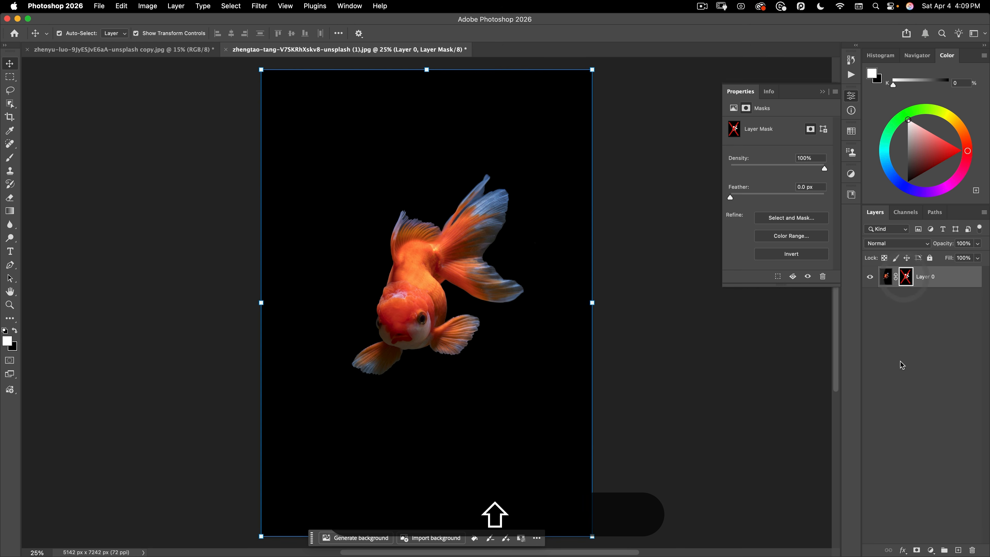
left_click(906, 279, "shift")
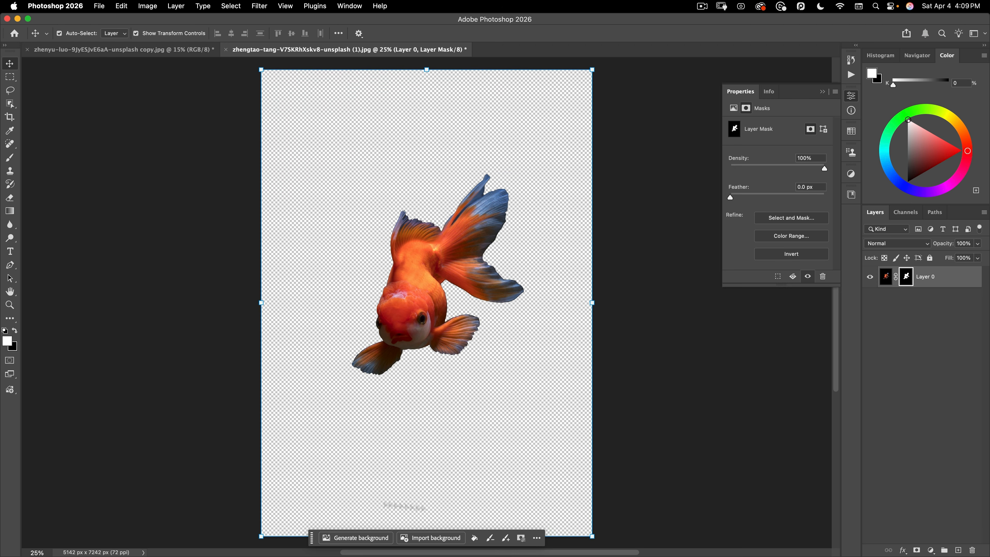
Step: Try rotating the goldfish layer by about 29°, cancel the transform, and turn off Show Transform Controls for the Move tool
left_click_drag(598, 66, 650, 200)
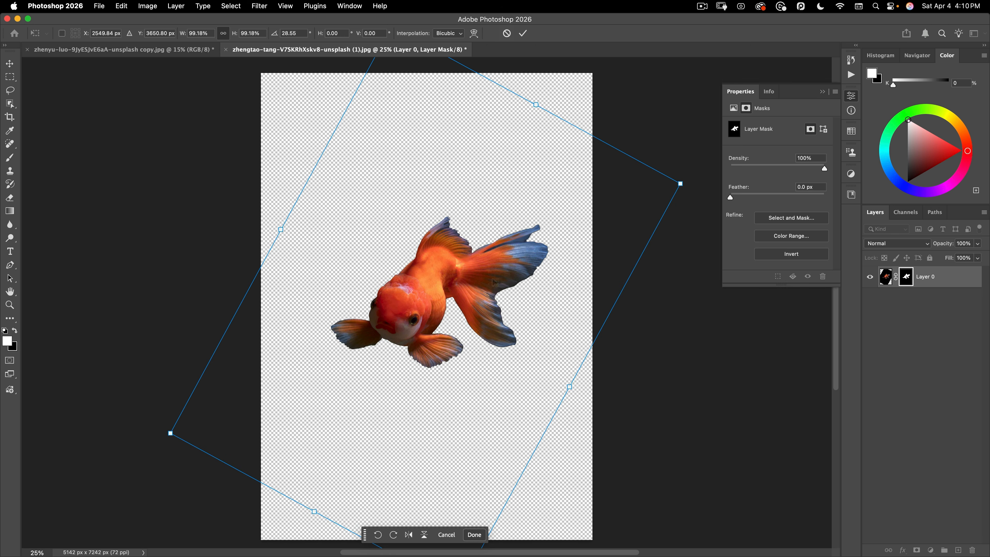
key("Escape")
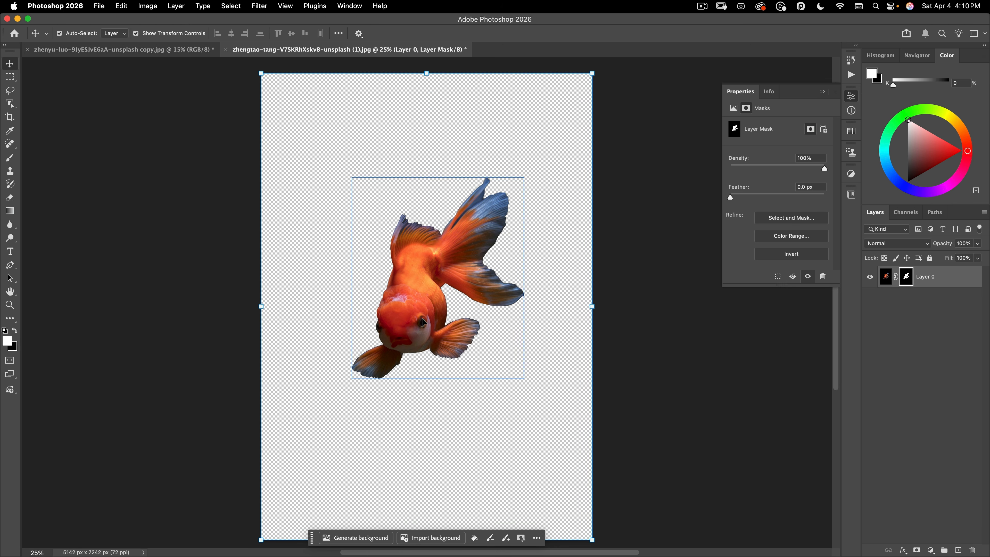
left_click(156, 33)
Step: Turn off the Move tool's Show layer bounds on hover, Expand layer group on click and Show hover bounds from Layers options
left_click(359, 35)
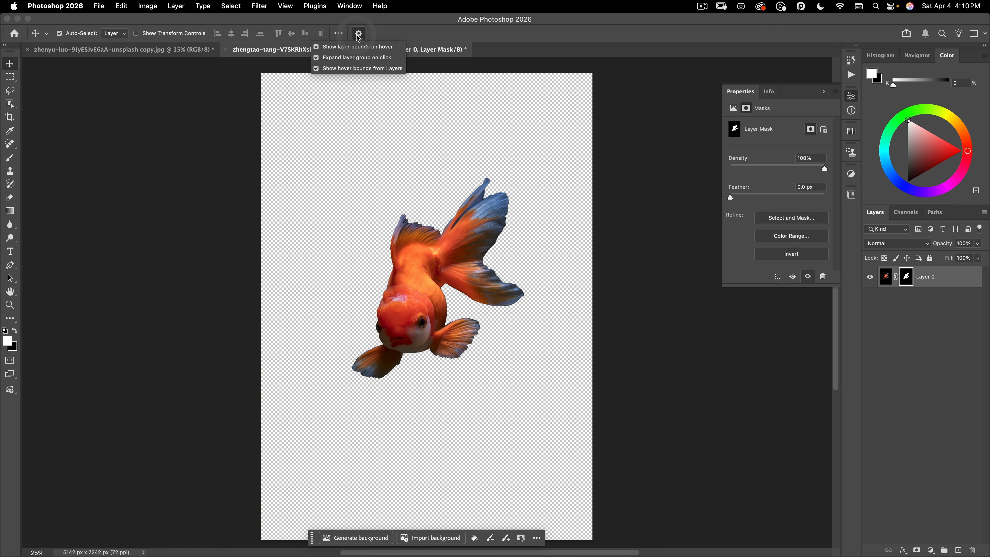
left_click(341, 66)
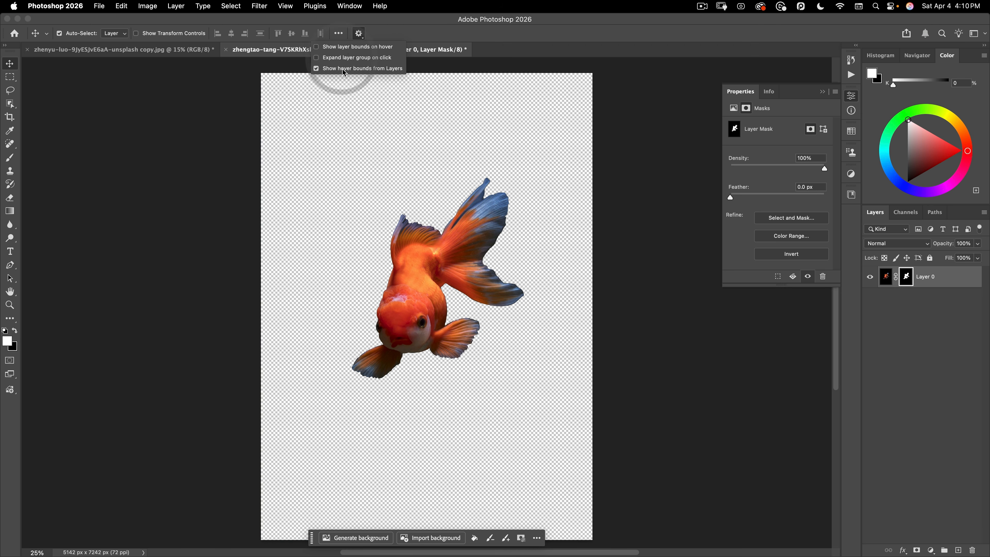
left_click(343, 69)
left_click(391, 30)
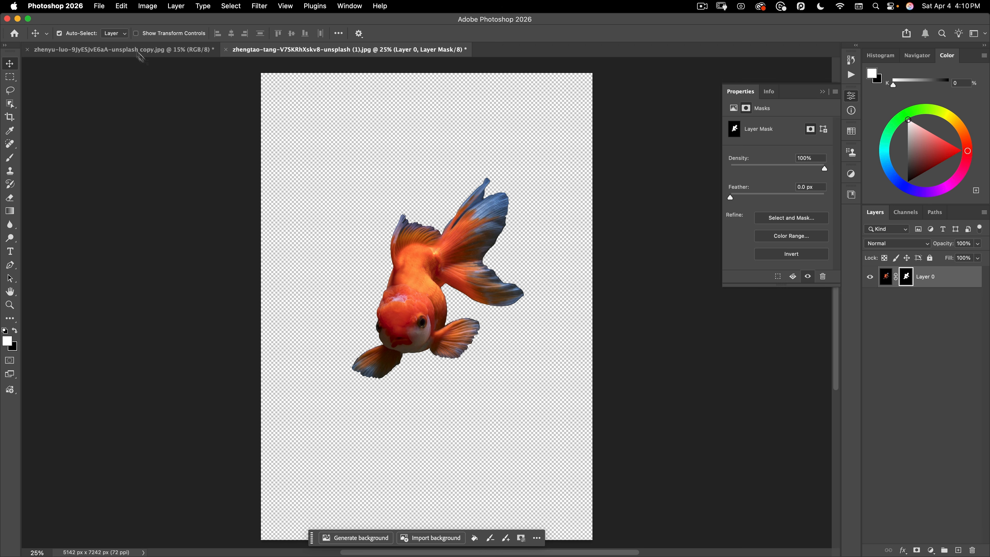
left_click(99, 7)
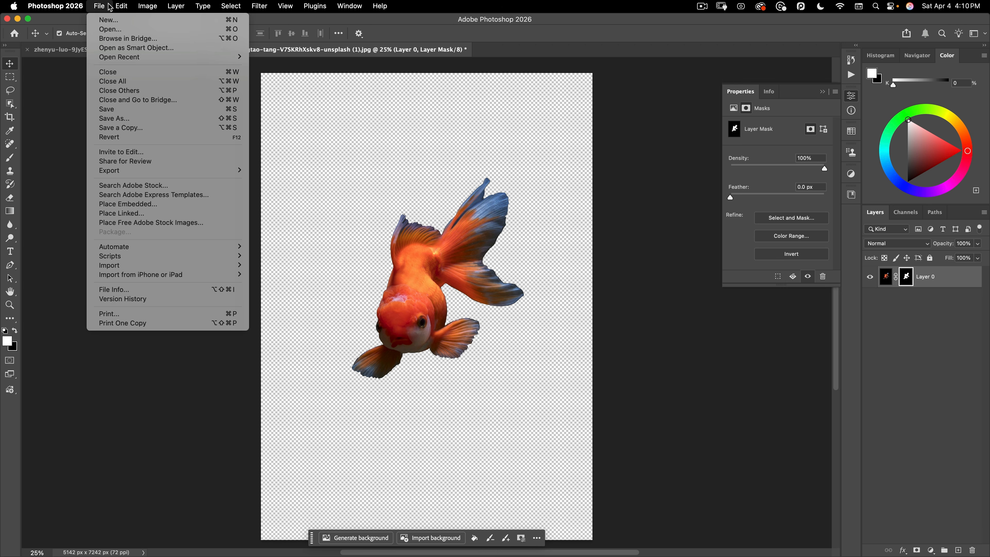
mouse_move(122, 6)
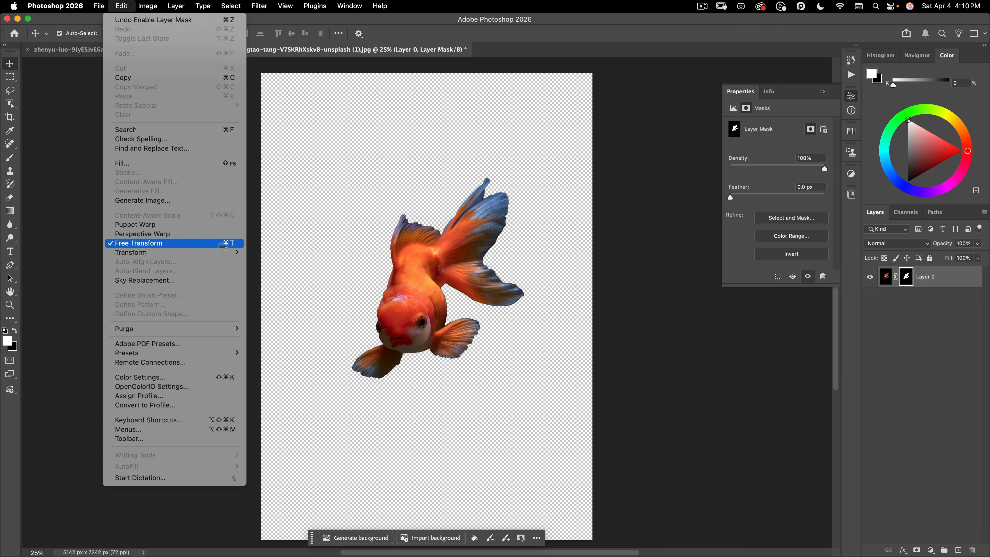
left_click(413, 40)
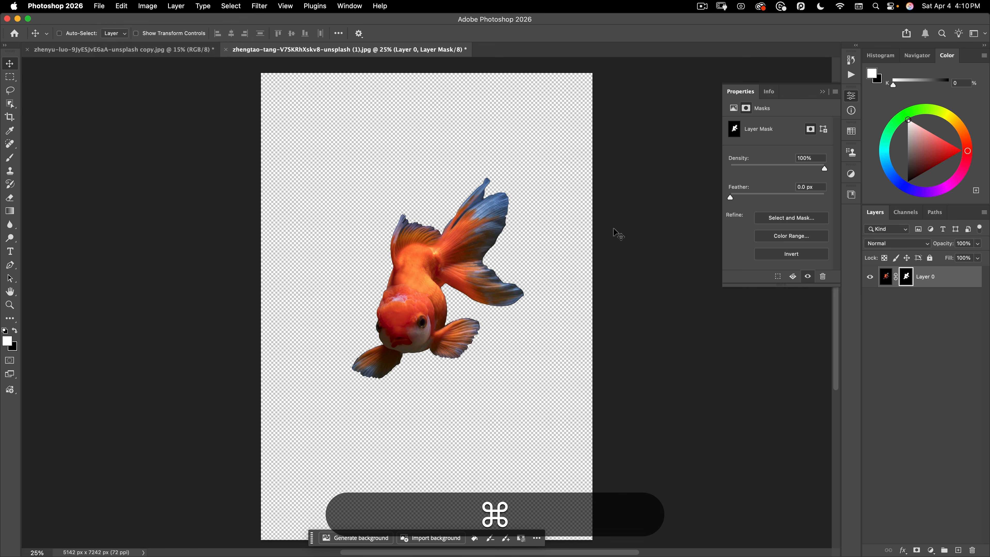
key("super+t")
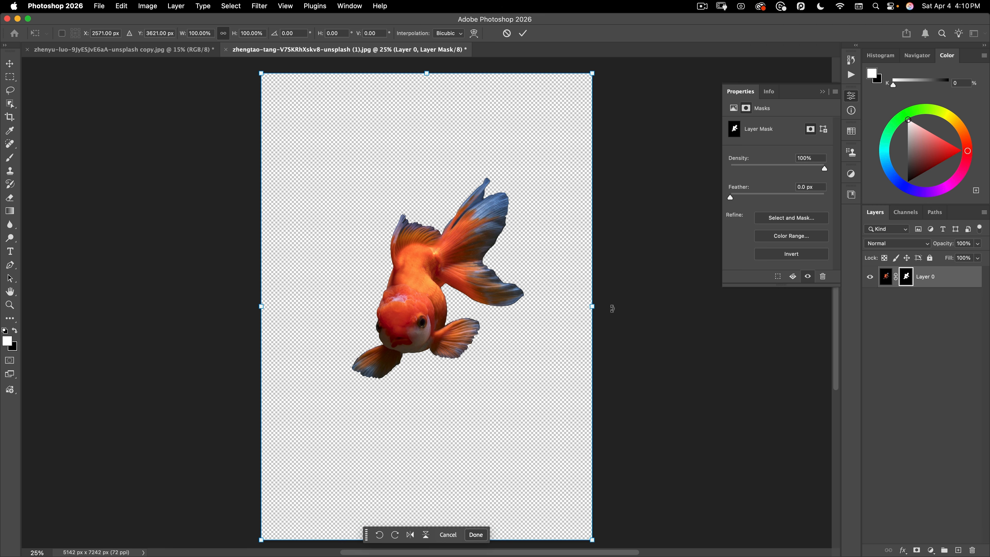
key("Escape")
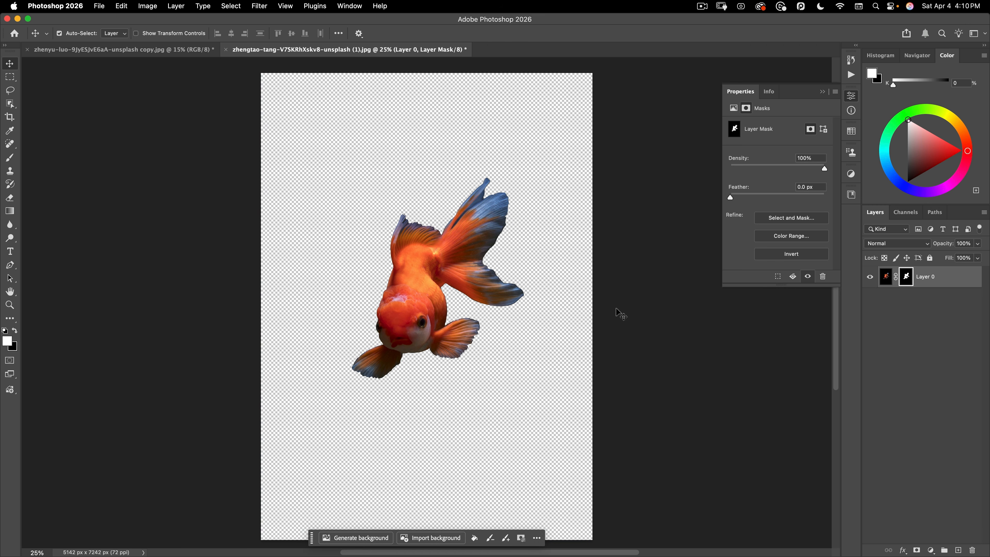
Step: Inspect the goldfish cutout's edges up close and view the landscape document for comparison
key("space")
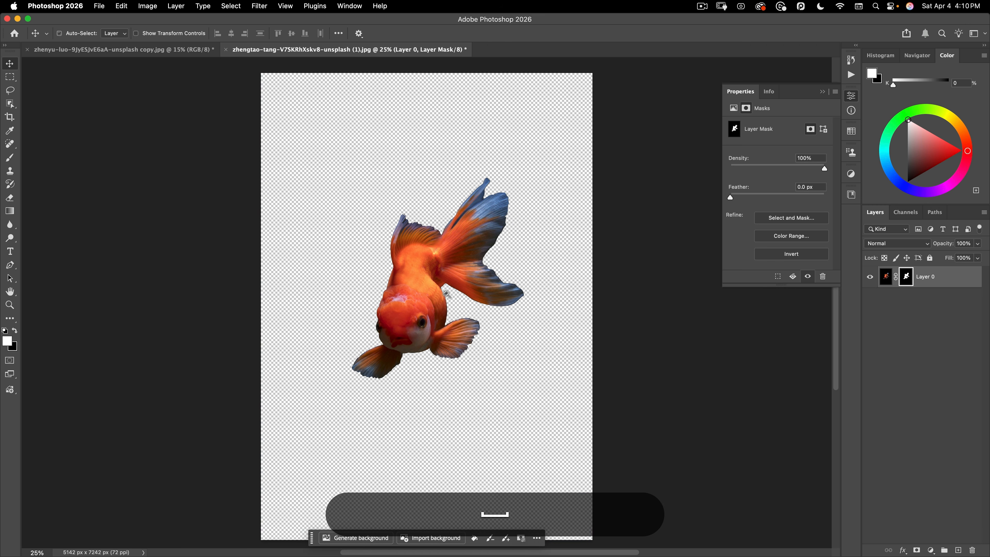
left_click_drag(444, 297, 509, 261)
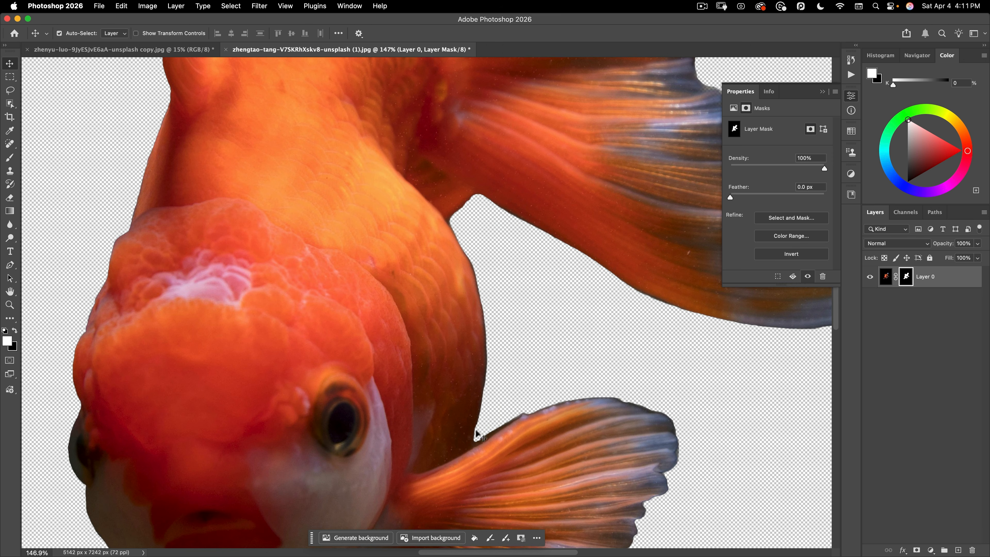
key("space")
left_click_drag(493, 335, 446, 362)
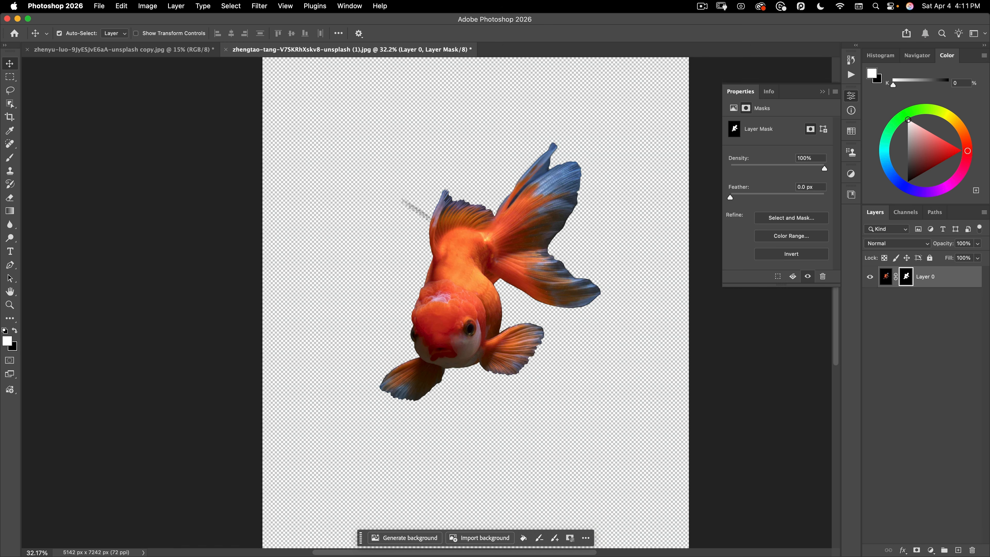
left_click(171, 52)
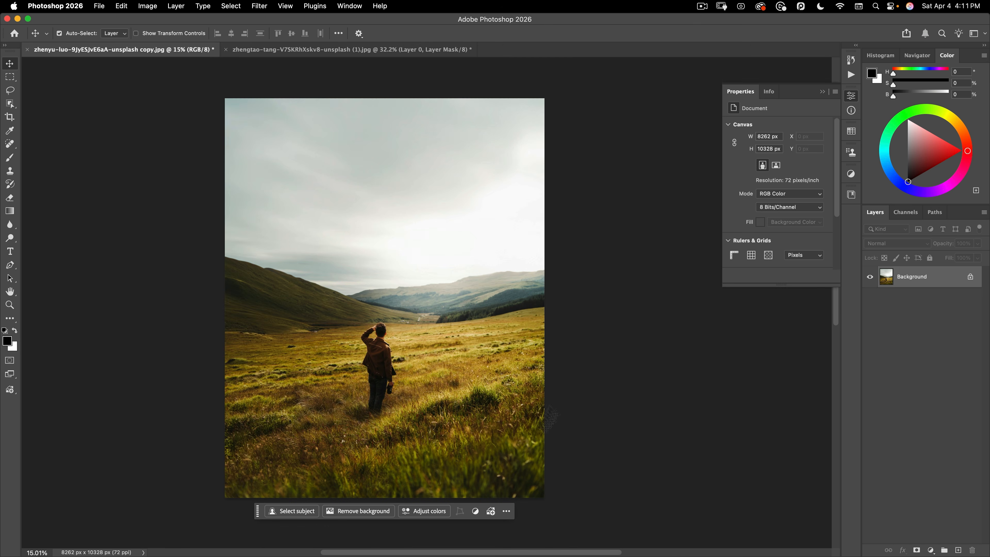
Step: Add a light grey (#e6e6e6) Solid Color fill layer to the goldfish document and place it beneath the goldfish layer
left_click(290, 51)
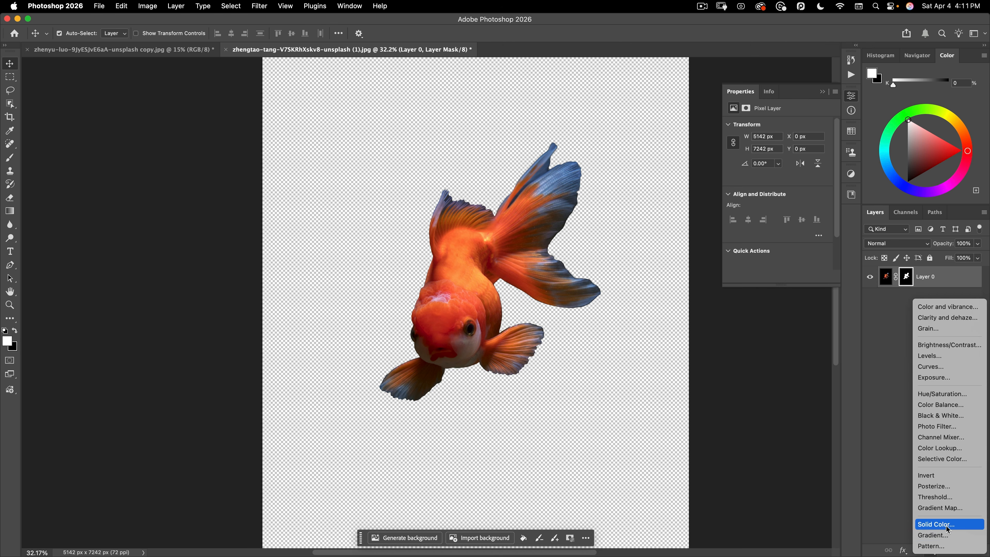
left_click(948, 525)
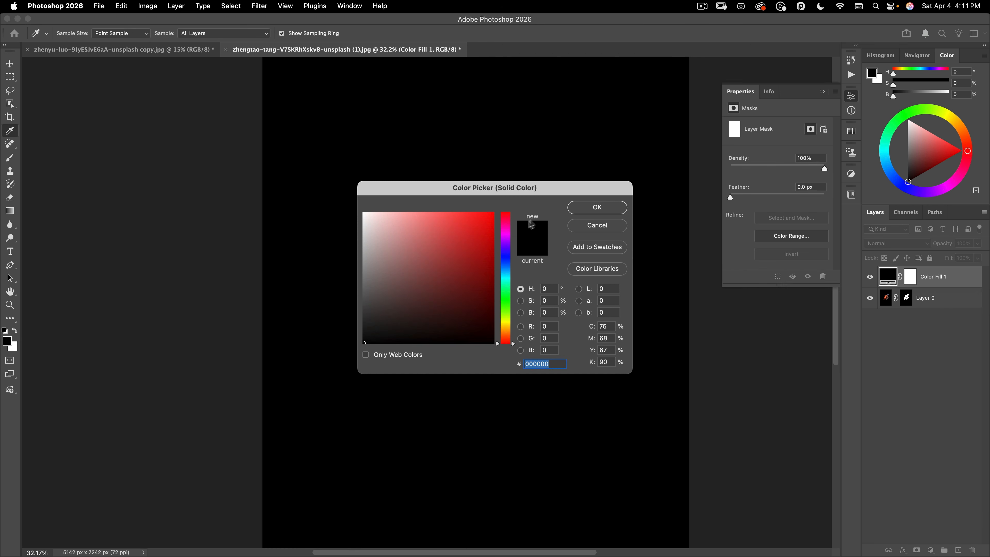
left_click_drag(387, 240, 348, 225)
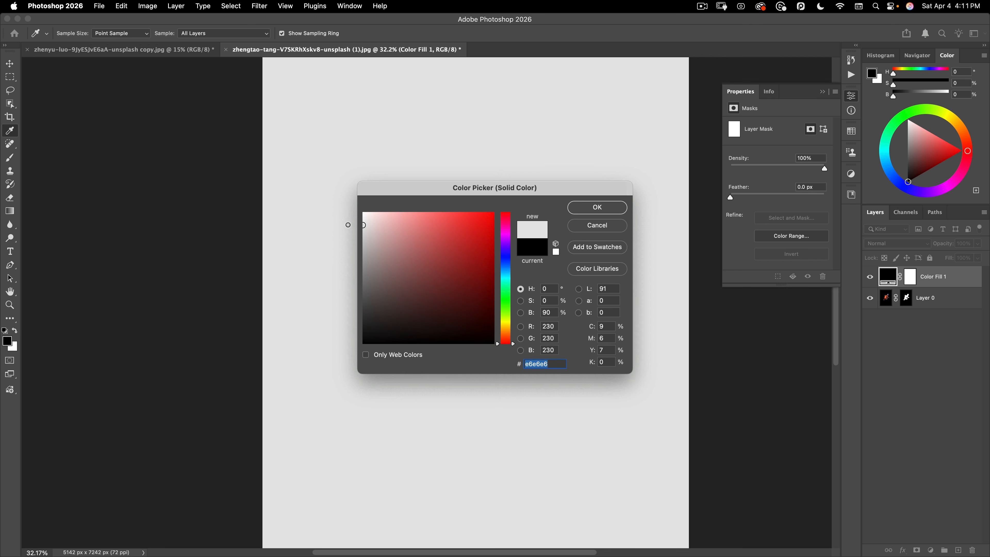
left_click(348, 225)
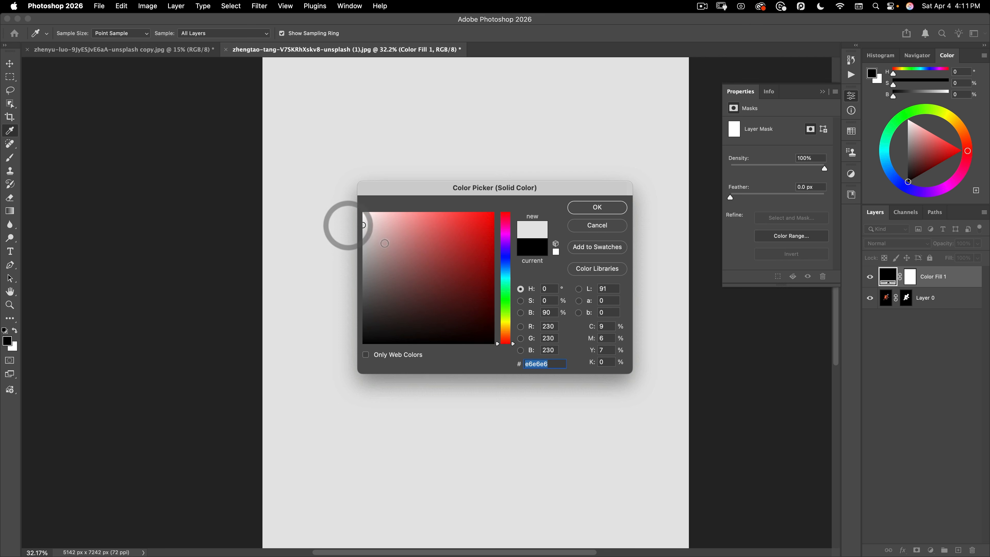
left_click(600, 209)
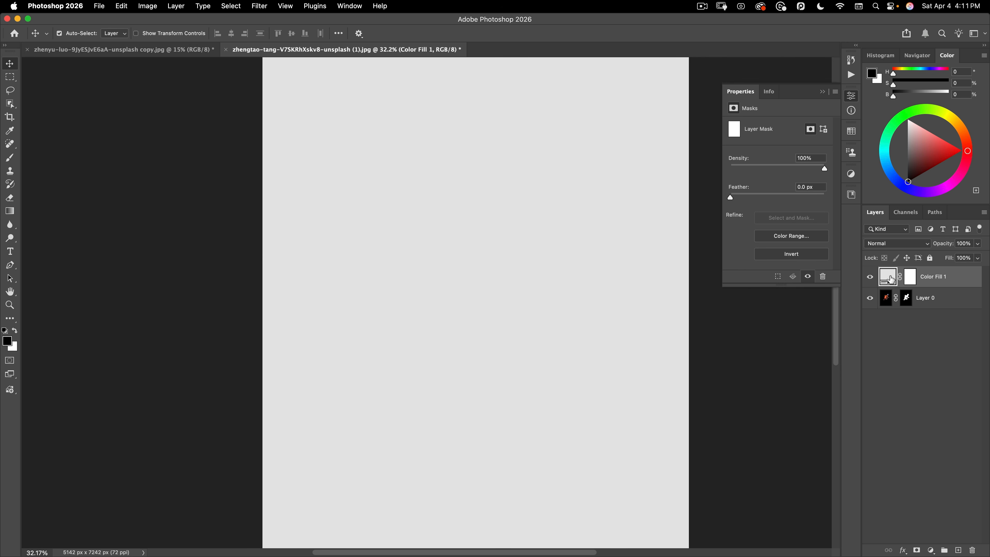
left_click_drag(890, 277, 889, 310)
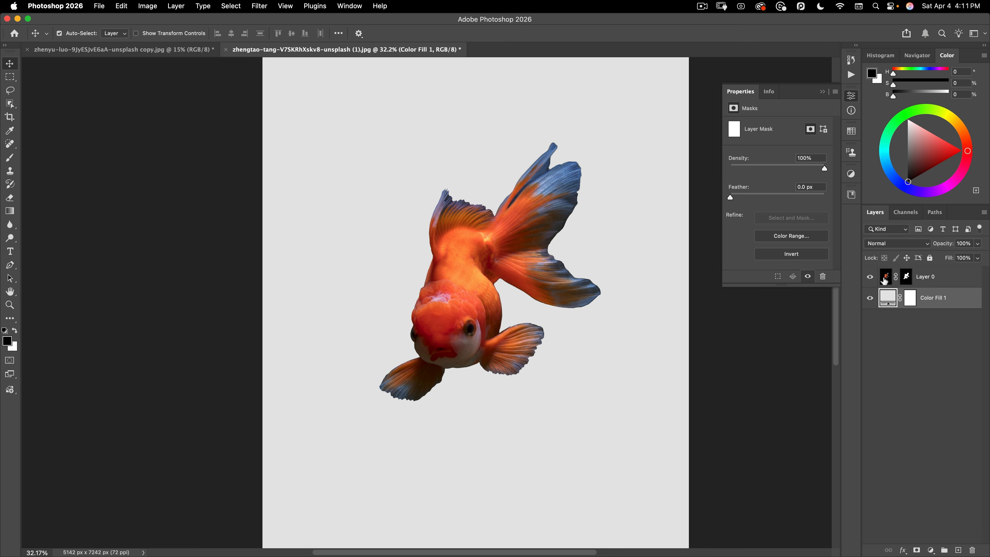
Step: Examine the masked goldfish's fin and body edges up close against the light grey background
left_click(885, 278)
left_click(906, 276)
left_click_drag(491, 319, 564, 274)
left_click_drag(521, 186, 492, 200)
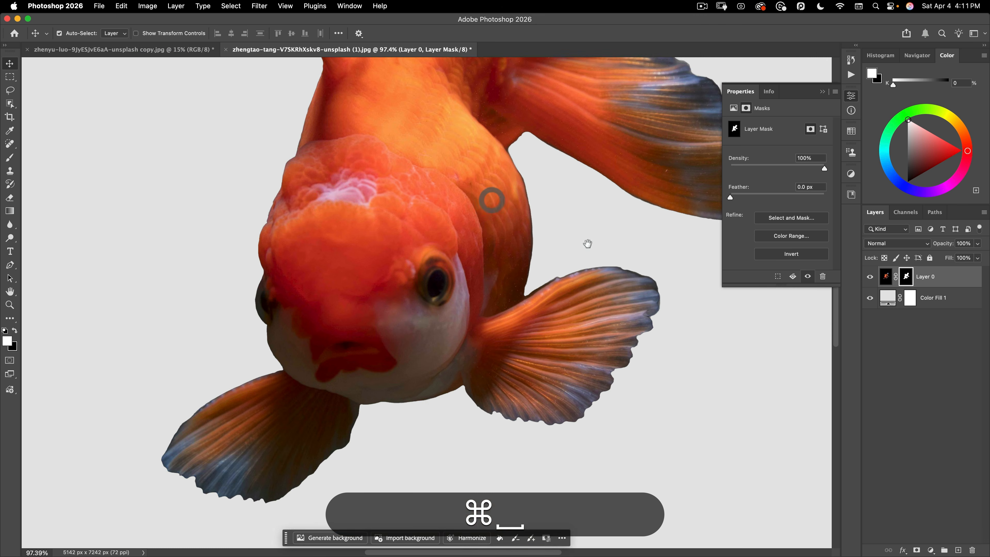
left_click_drag(588, 243, 561, 221)
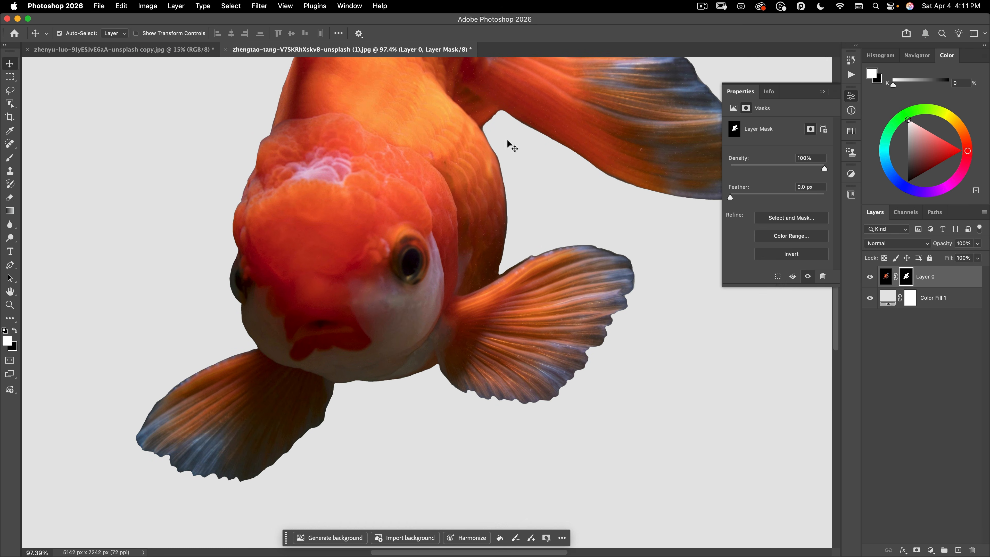
left_click_drag(442, 269, 435, 343)
left_click_drag(488, 311, 462, 338)
left_click_drag(554, 321, 565, 366)
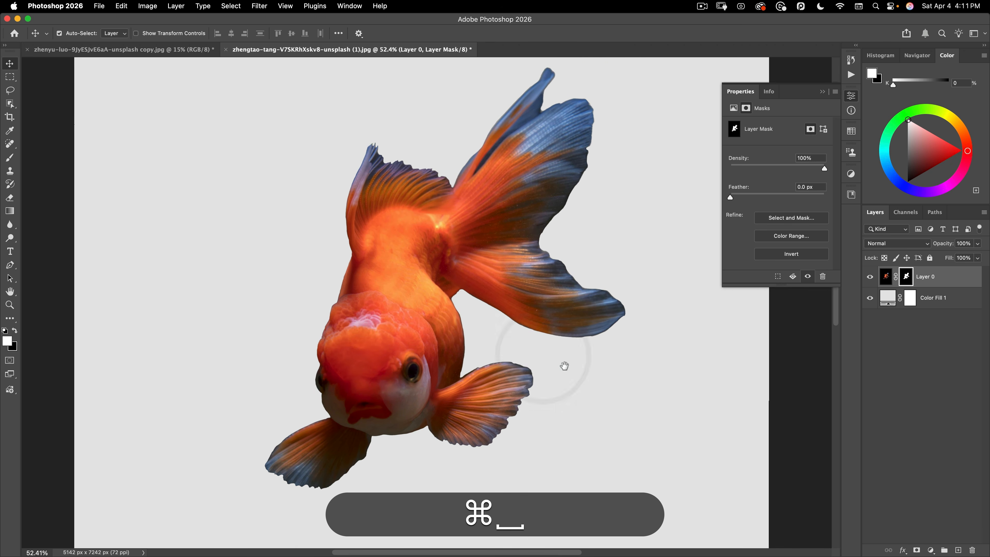
Step: Delete the goldfish layer's mask and select the fish using Select Subject of the Object Selection tool
right_click(908, 278)
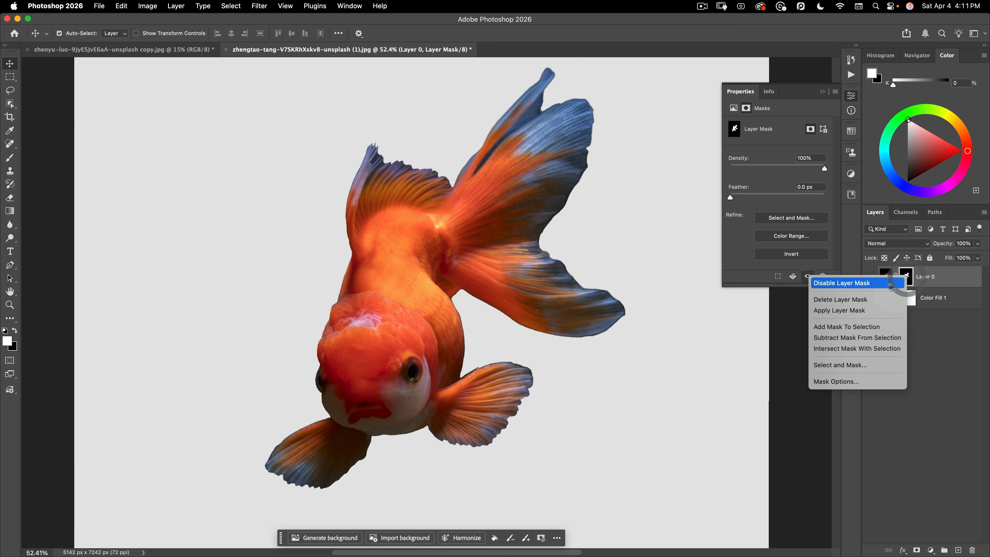
left_click(856, 300)
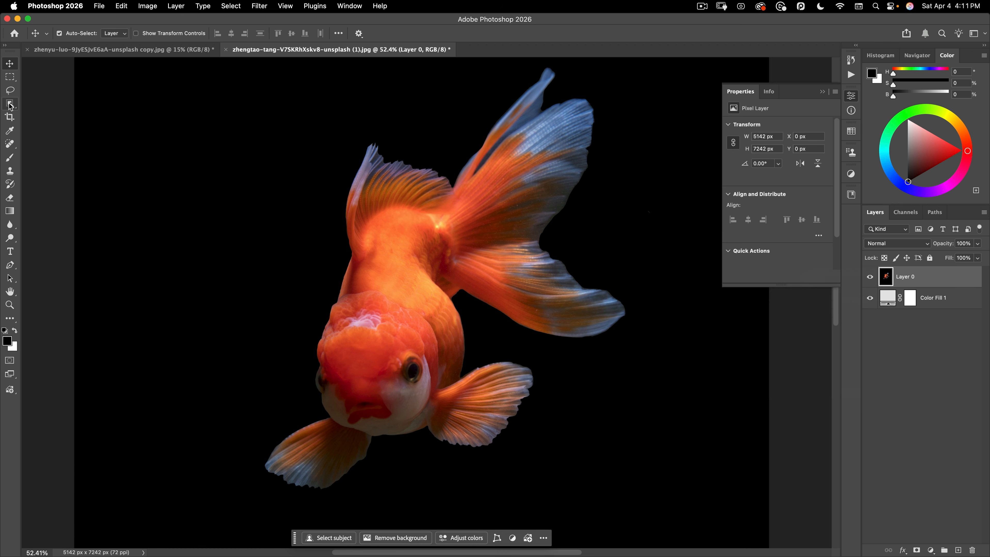
left_click(10, 104)
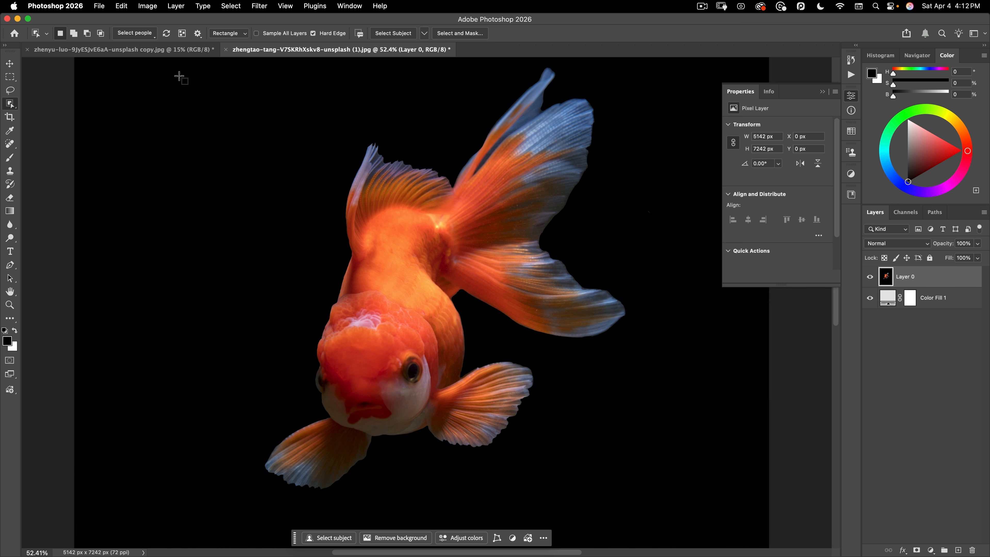
left_click(389, 35)
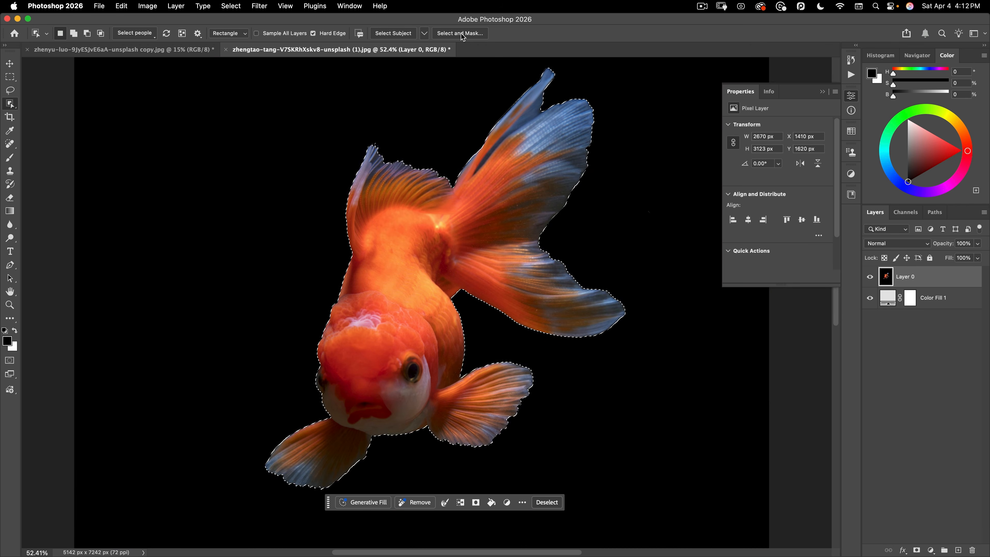
Step: Open the goldfish selection in Select and Mask and preview it On White at 100% opacity
left_click(452, 34)
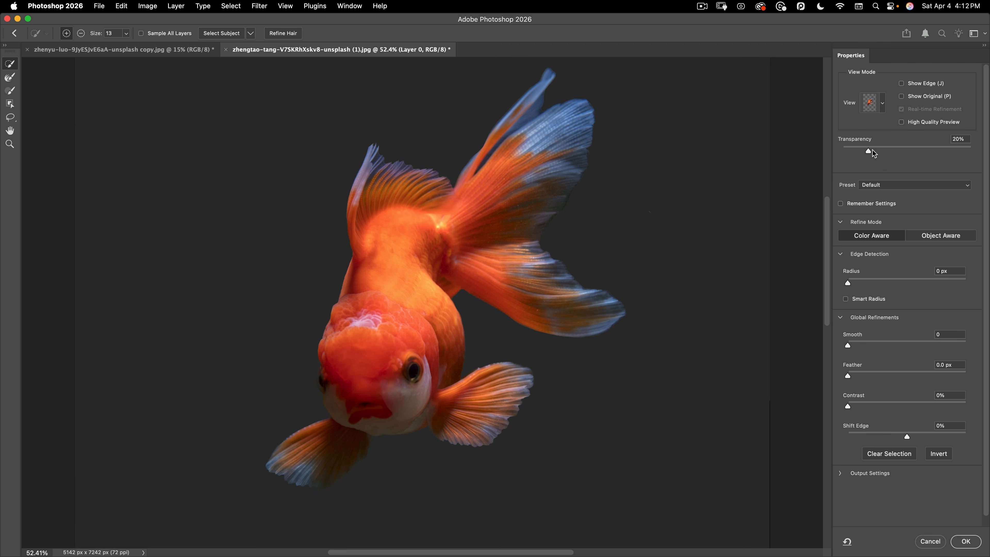
left_click(883, 104)
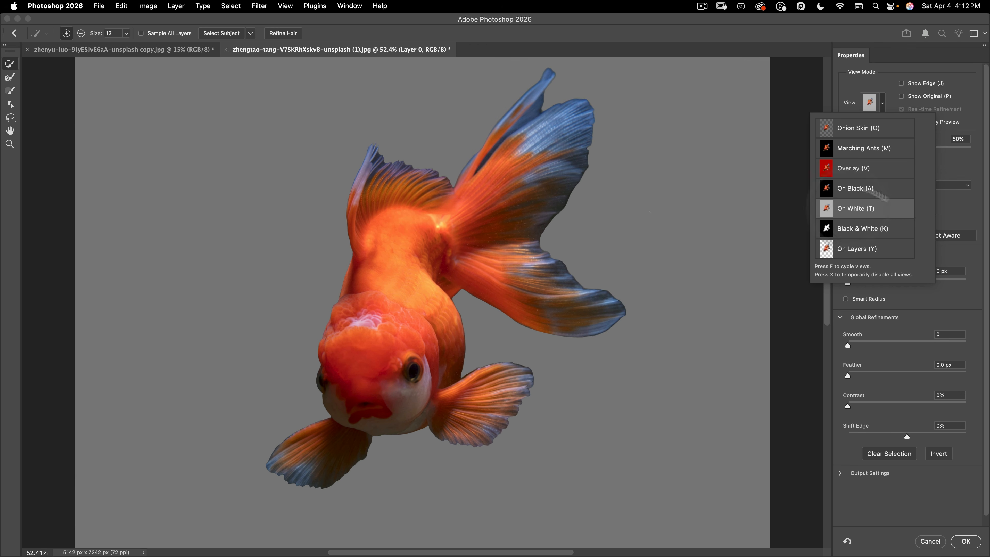
left_click(850, 209)
left_click_drag(910, 151, 972, 151)
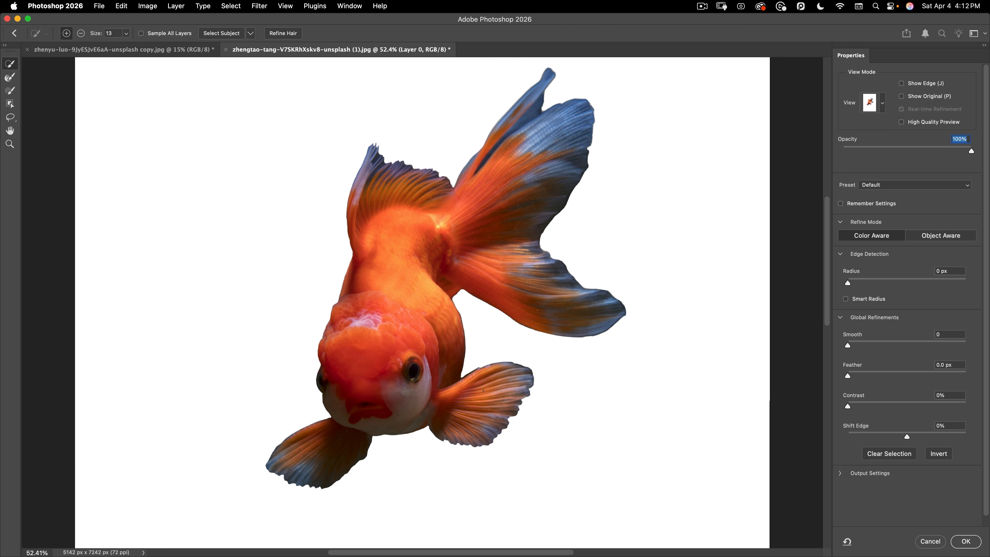
Step: Refine the goldfish selection with an Edge Detection radius of 6 px and Shift Edge at -43%, and apply it
key("space")
left_click_drag(460, 380, 622, 319)
scroll(638, 316, "down", 3)
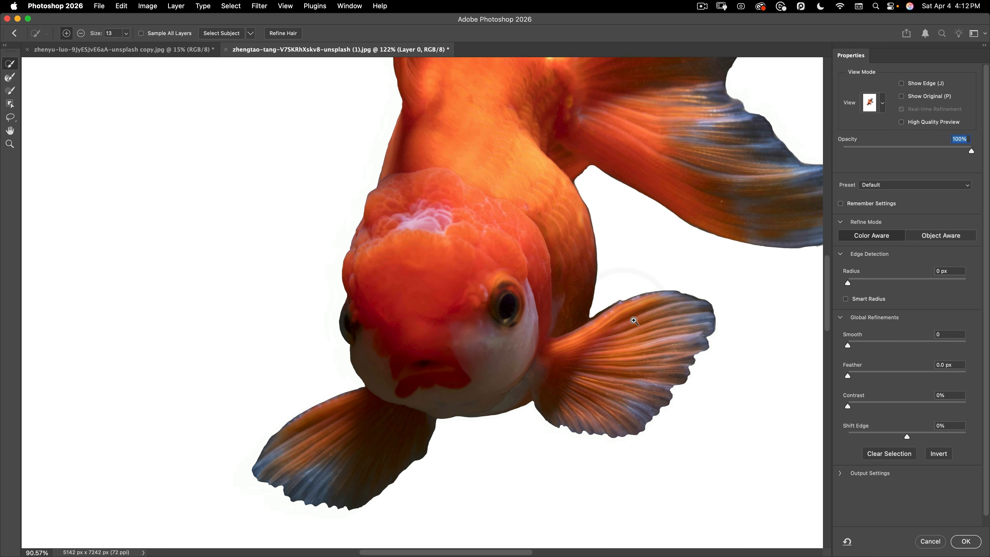
key("space")
left_click_drag(662, 345, 628, 341)
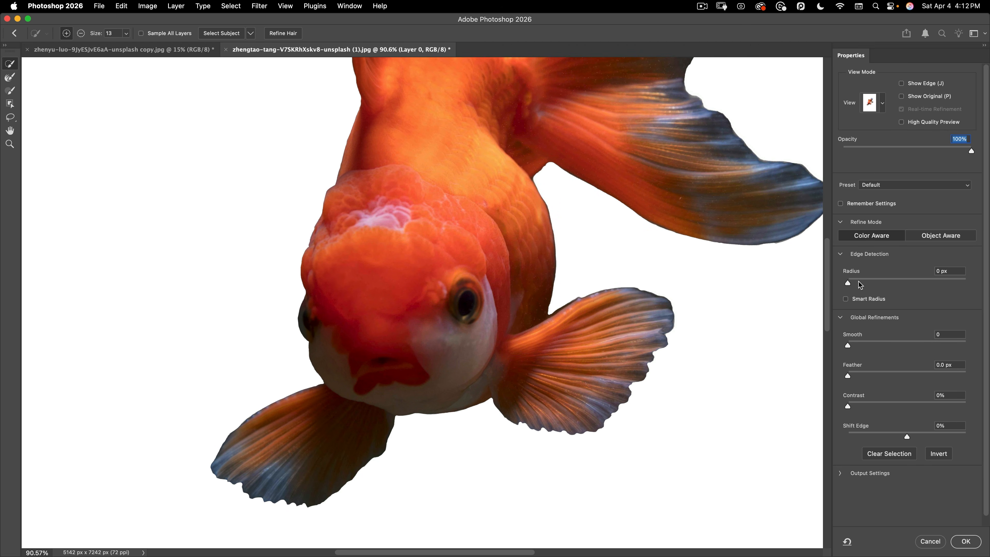
left_click_drag(860, 285, 875, 283)
left_click_drag(875, 282, 885, 283)
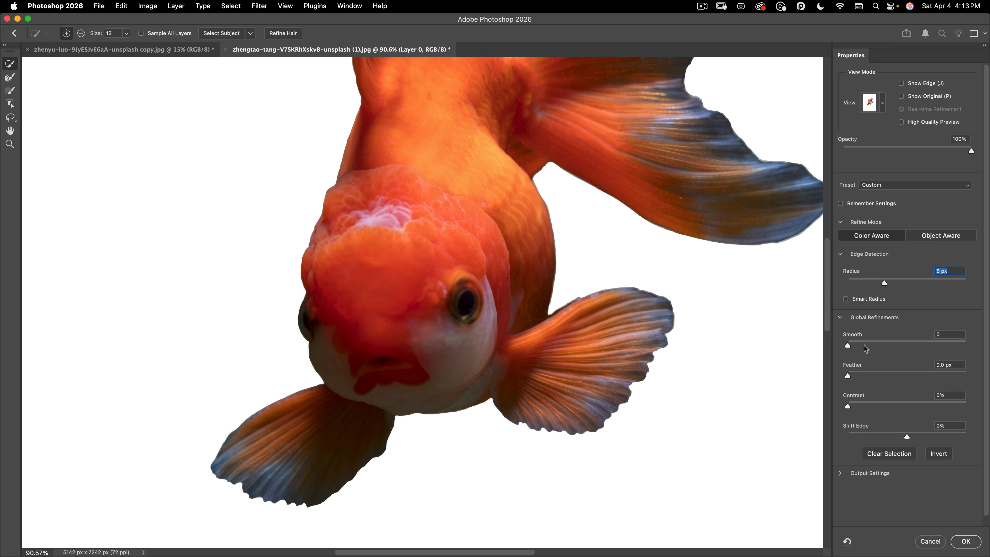
left_click_drag(908, 439, 883, 428)
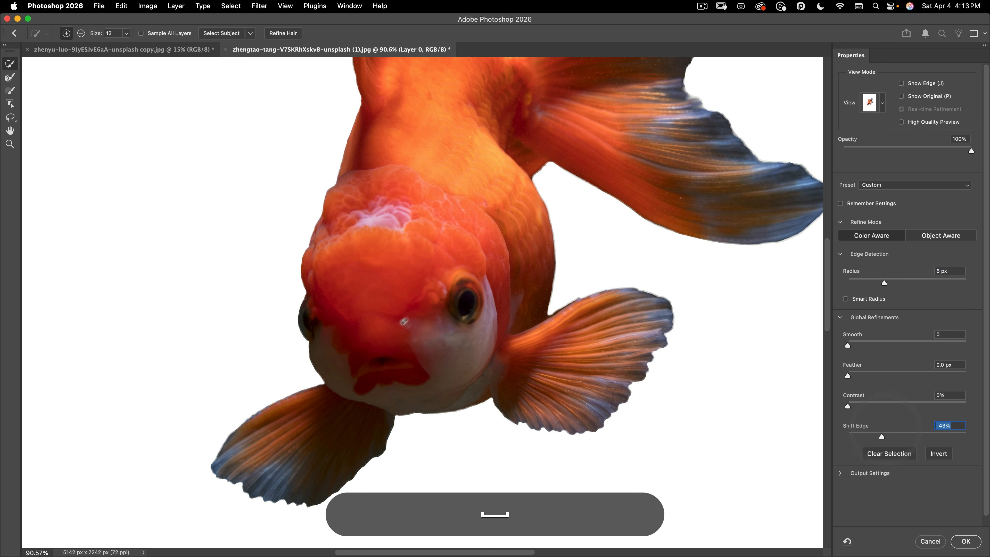
scroll(405, 322, "down", 5)
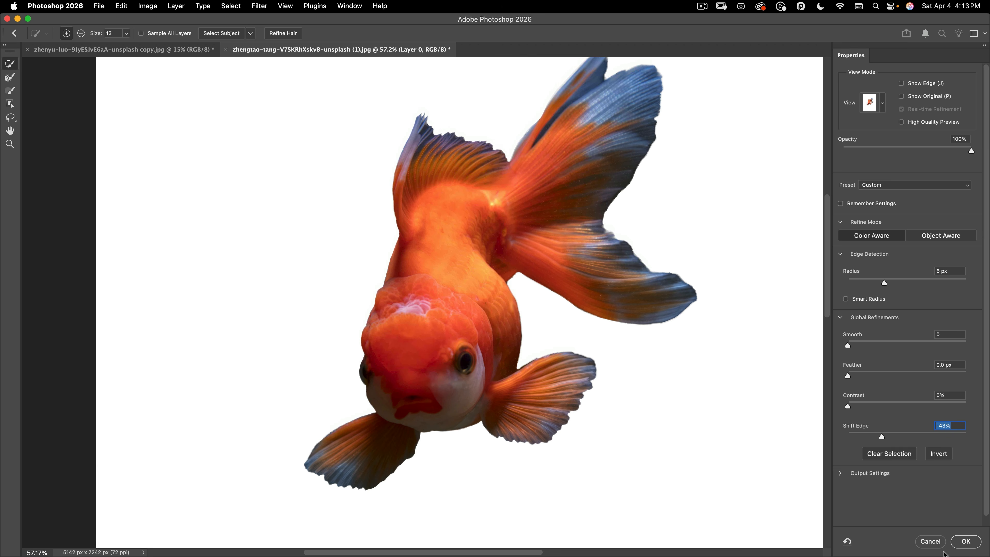
left_click(966, 542)
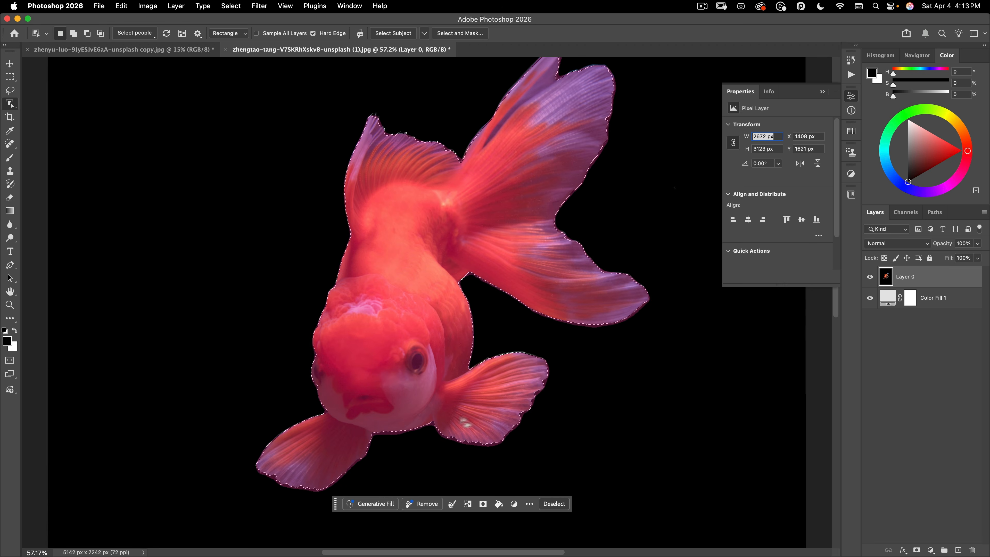
Step: Mask the goldfish layer with the refined selection and check the cutout over the light grey fill
left_click(9, 63)
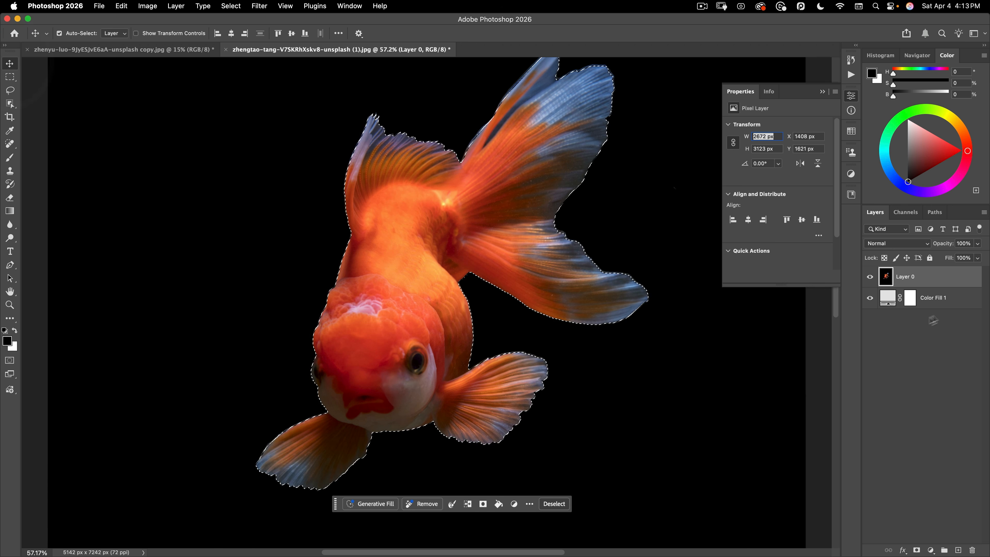
left_click(919, 550)
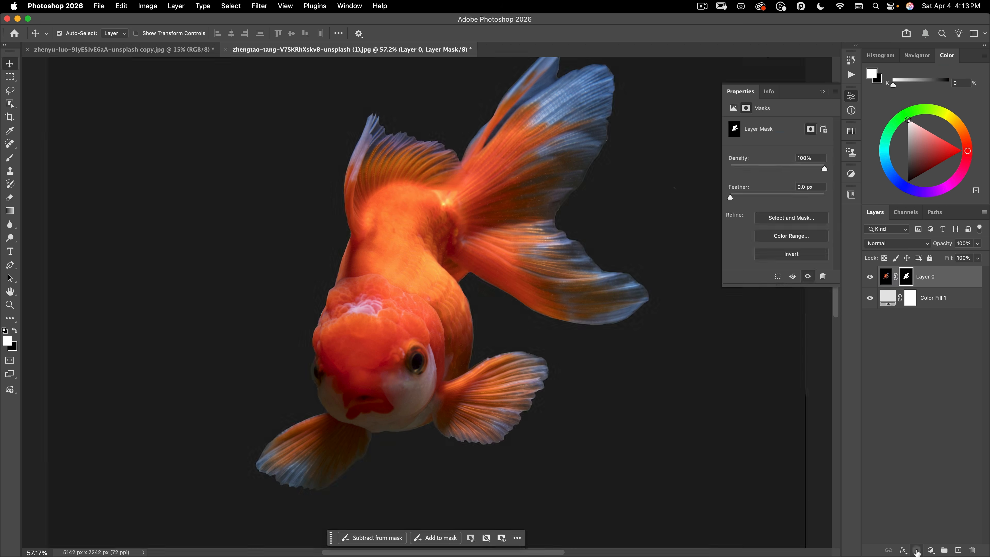
left_click_drag(499, 274, 464, 301)
left_click(573, 260)
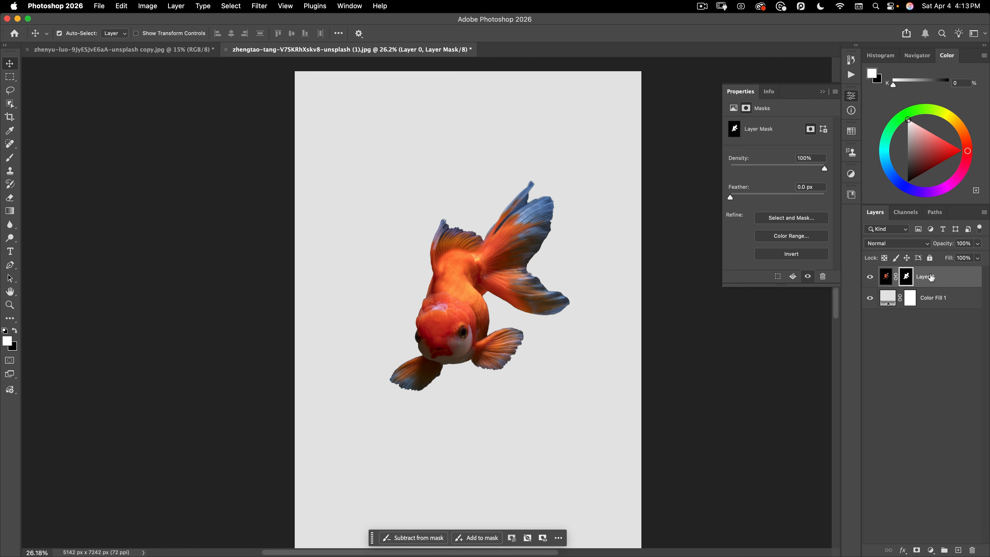
Step: Convert the masked goldfish layer to a smart object and move the fish slightly up the canvas
right_click(954, 279)
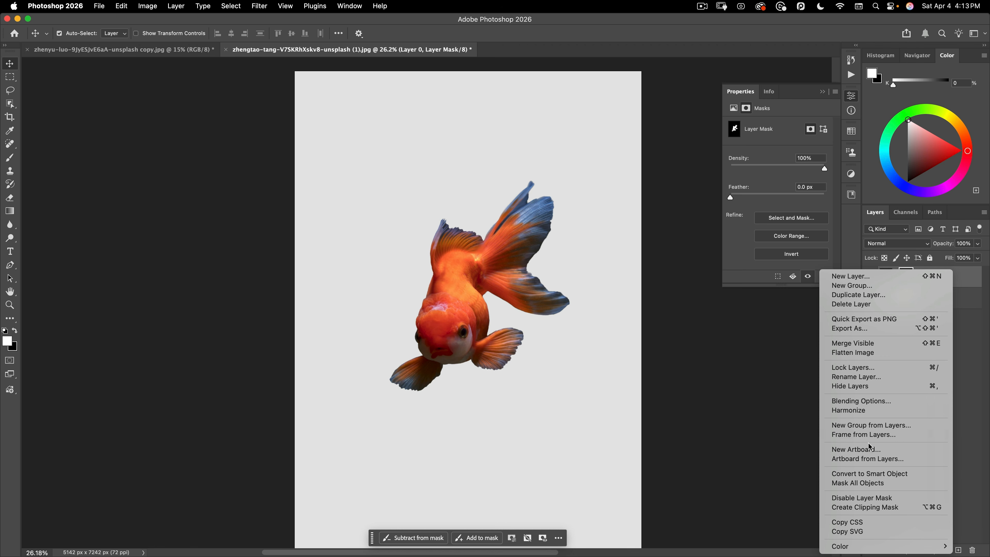
left_click(860, 474)
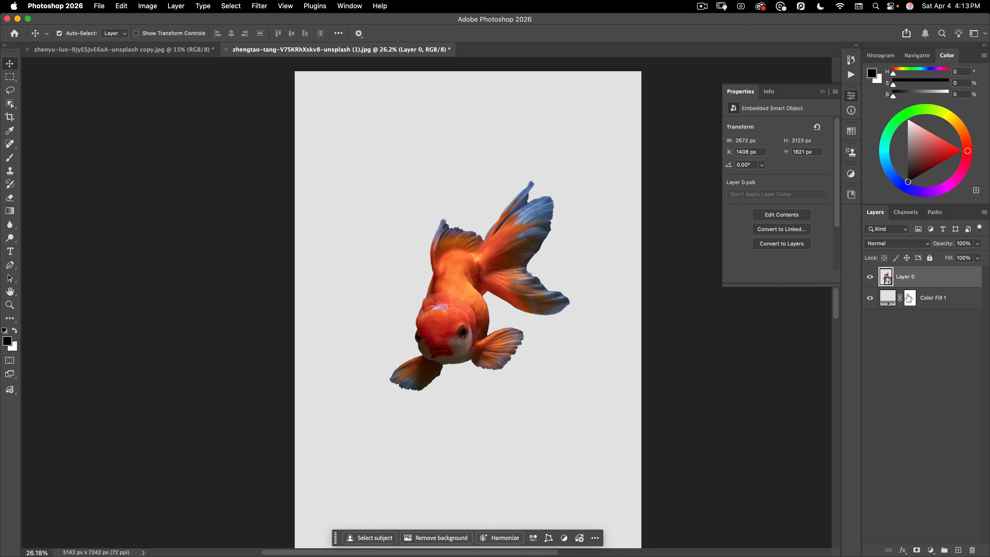
mouse_move(507, 312)
left_mouse_down()
mouse_move(506, 224)
mouse_move(496, 310)
mouse_move(507, 306)
left_mouse_up()
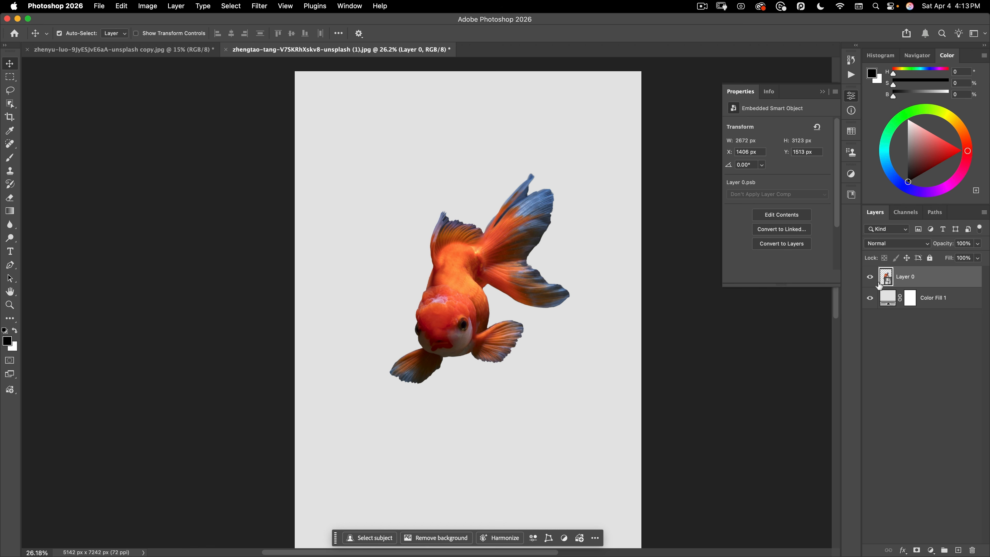
Step: Open the goldfish smart object's contents to check the preserved layer and mask, and close them without changes
double_click(888, 280)
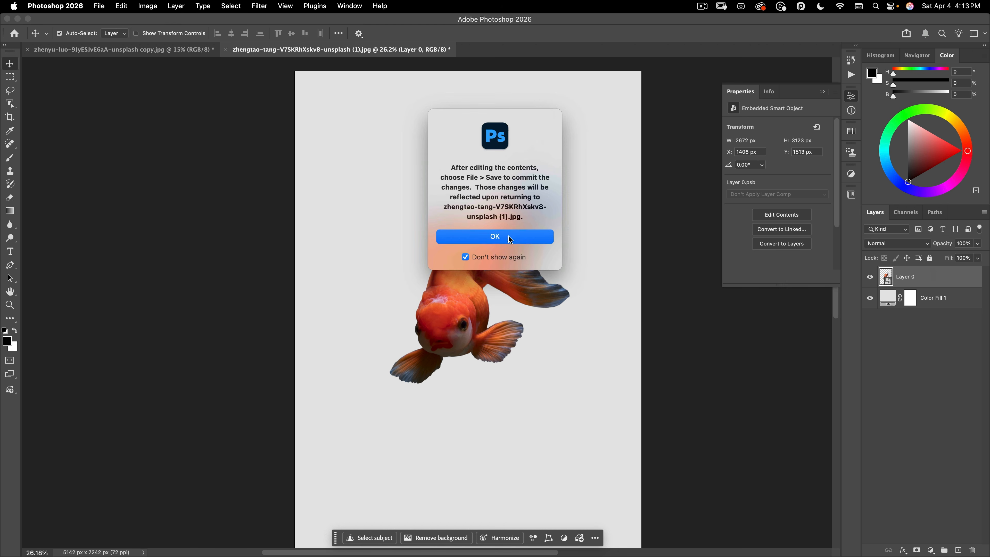
left_click(508, 236)
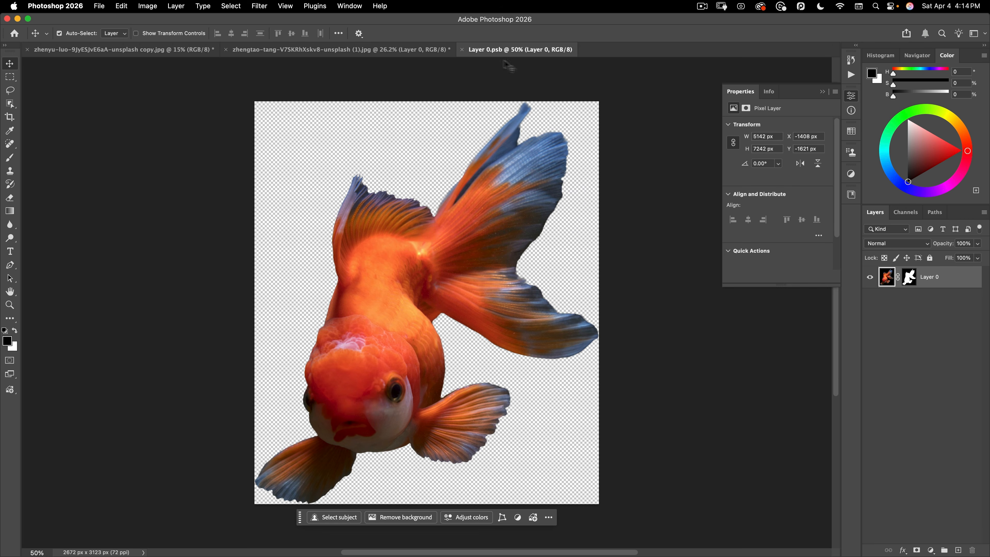
left_click(462, 50)
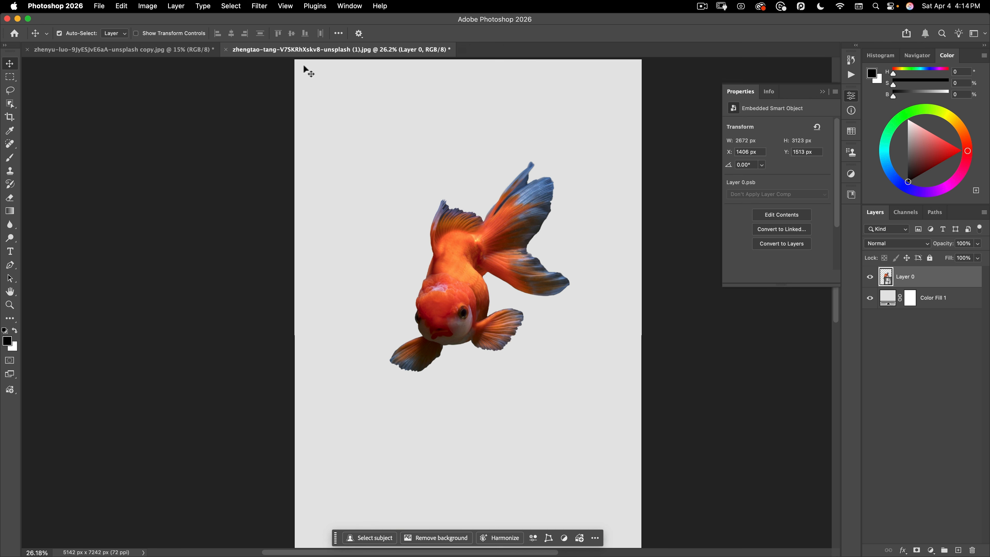
Step: Float the goldfish document in its own window and copy the goldfish smart object into the landscape document
left_click_drag(303, 50, 532, 81)
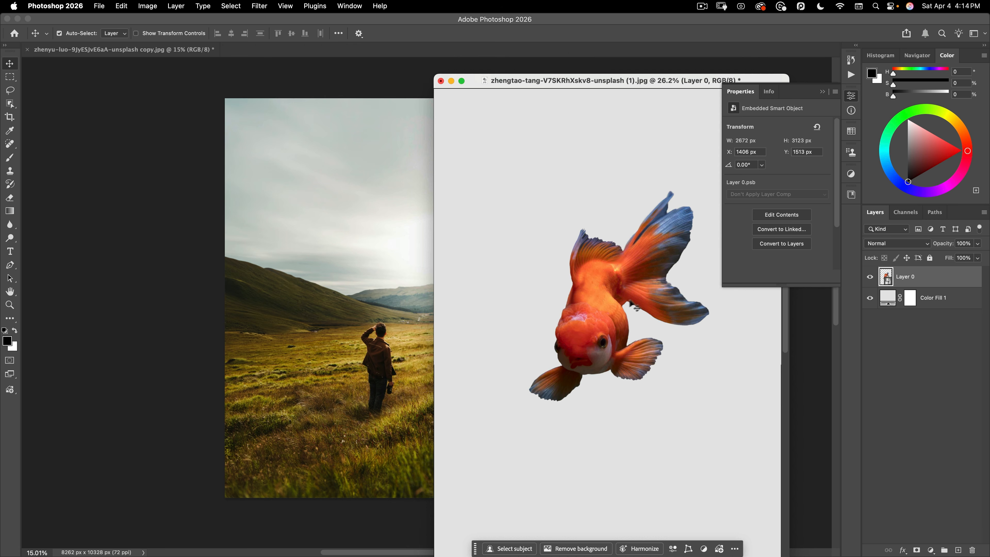
left_click_drag(614, 316, 639, 284)
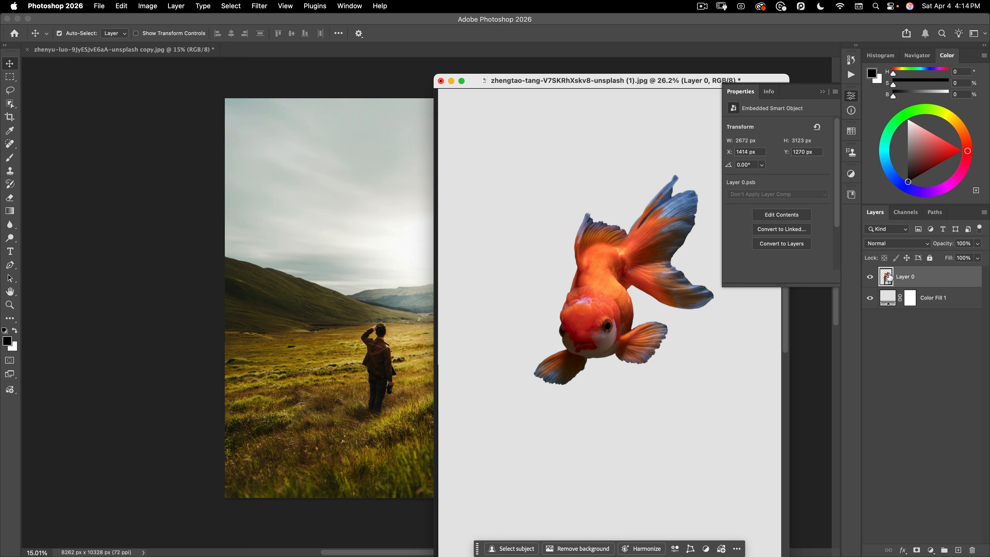
left_click_drag(887, 275, 414, 277)
Step: Rotate the goldfish by about 7.78°, scale it to about 228.66%, and place it in the sky above the man
key("super+t")
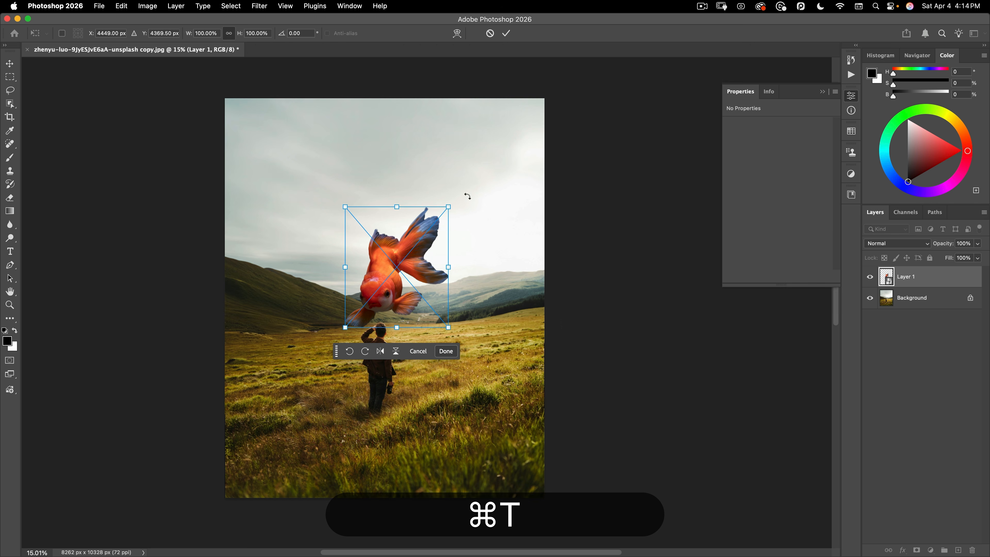
mouse_move(467, 196)
left_mouse_down()
mouse_move(484, 208)
mouse_move(485, 197)
left_mouse_up()
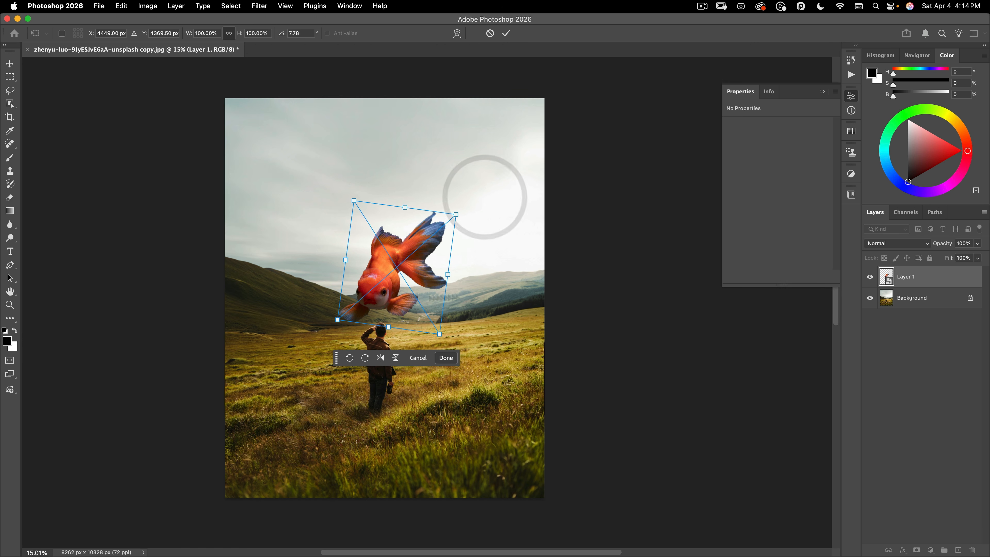
left_click_drag(405, 207, 473, 60)
left_click_drag(423, 190, 447, 206)
left_click_drag(448, 204, 457, 206)
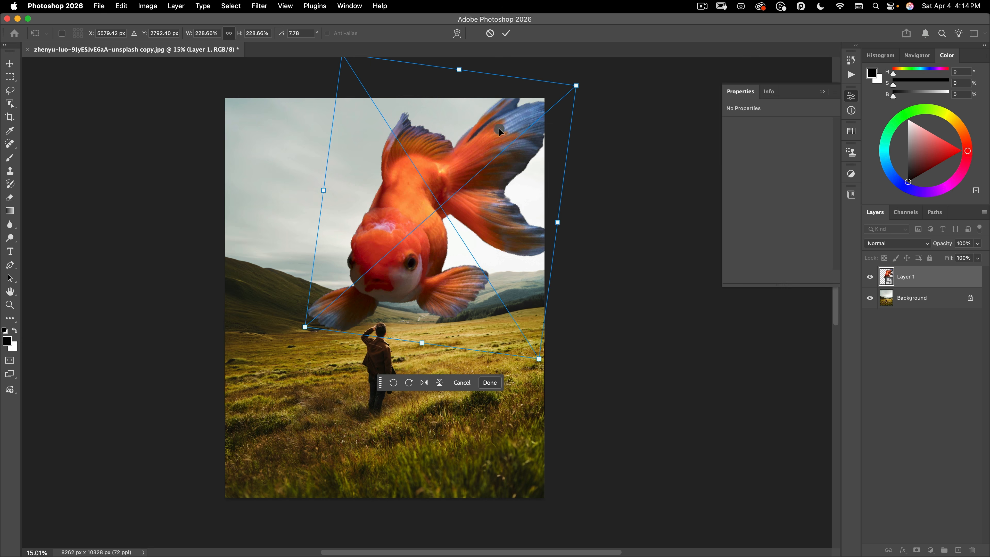
key("Return")
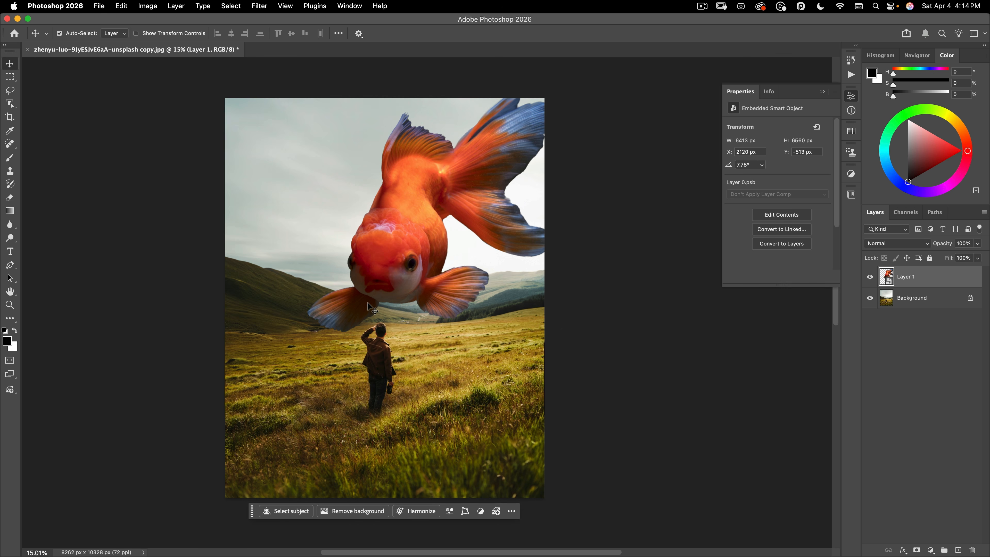
Step: Harmonize the goldfish with the landscape, compare the generated variations, and keep the second one
left_click(418, 513)
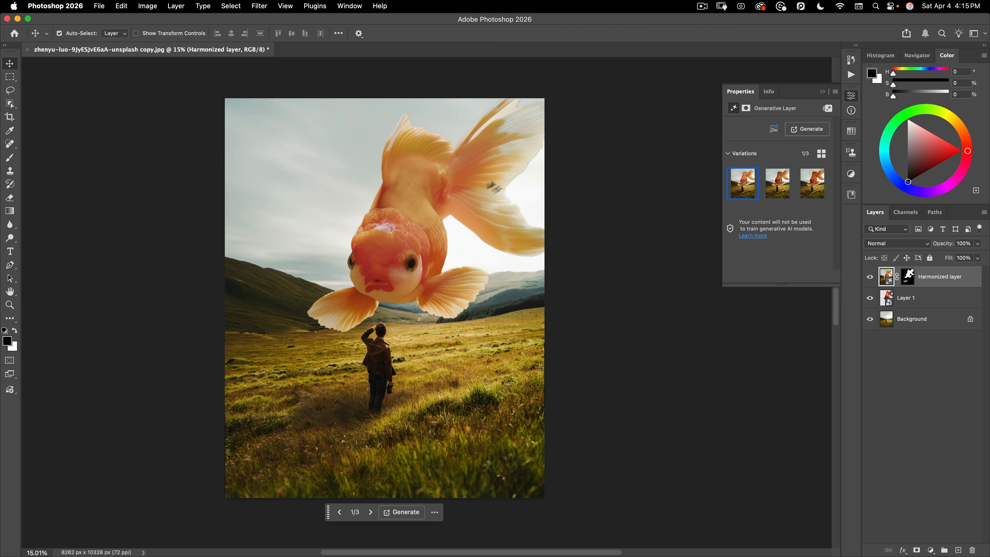
left_click(778, 190)
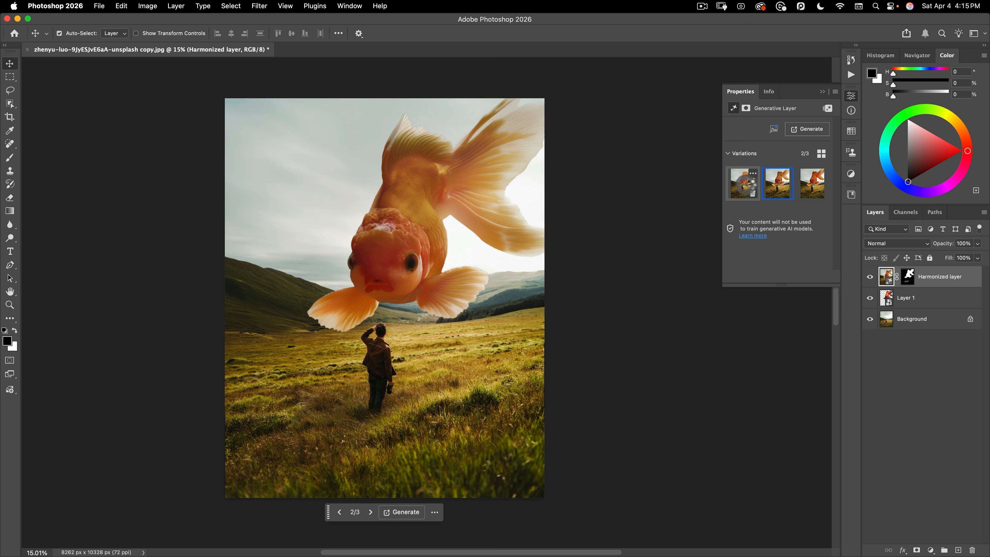
left_click(742, 183)
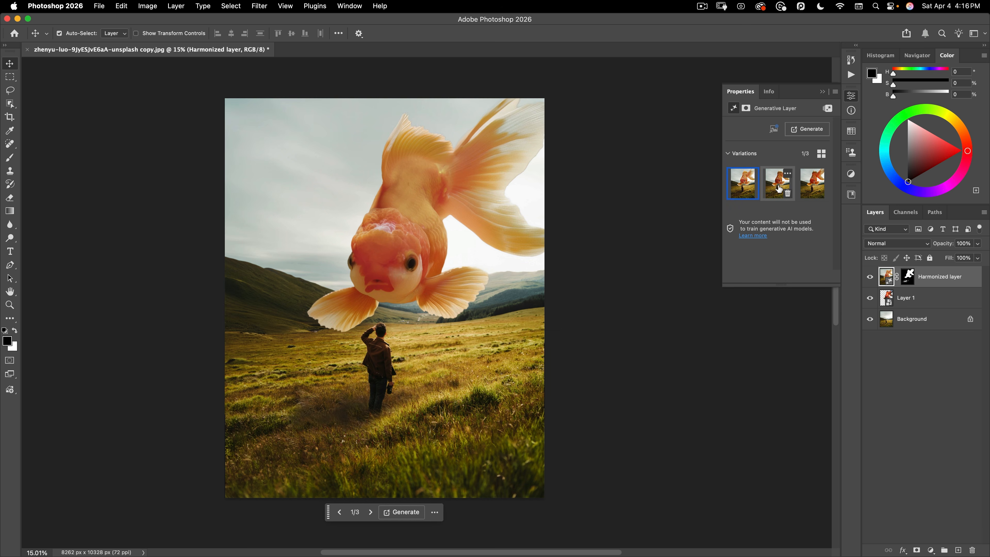
left_click(779, 189)
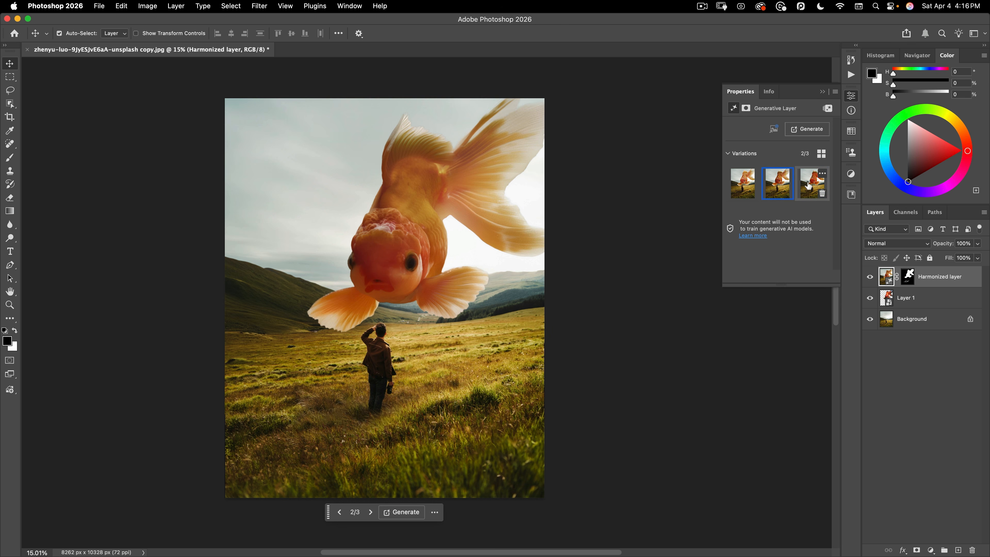
left_click(809, 186)
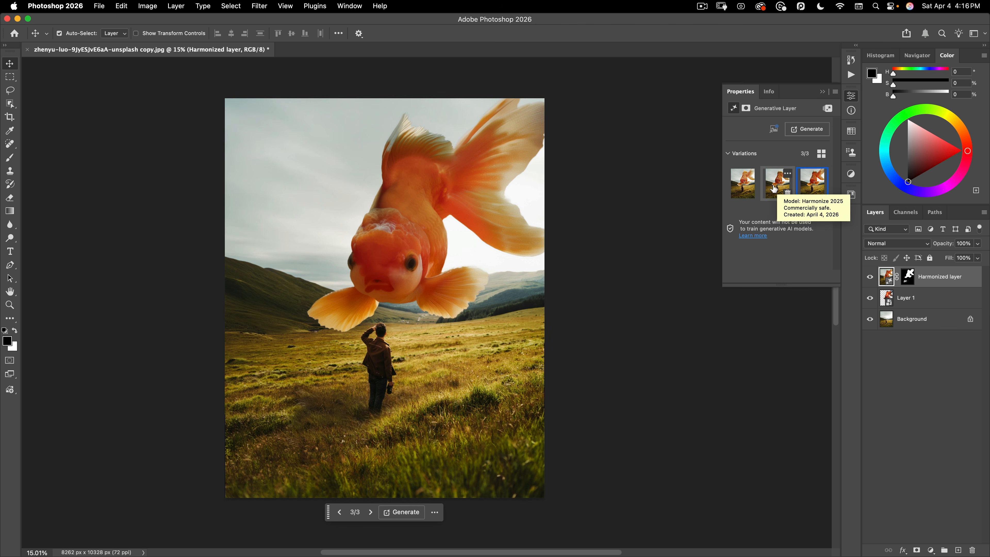
left_click(774, 189)
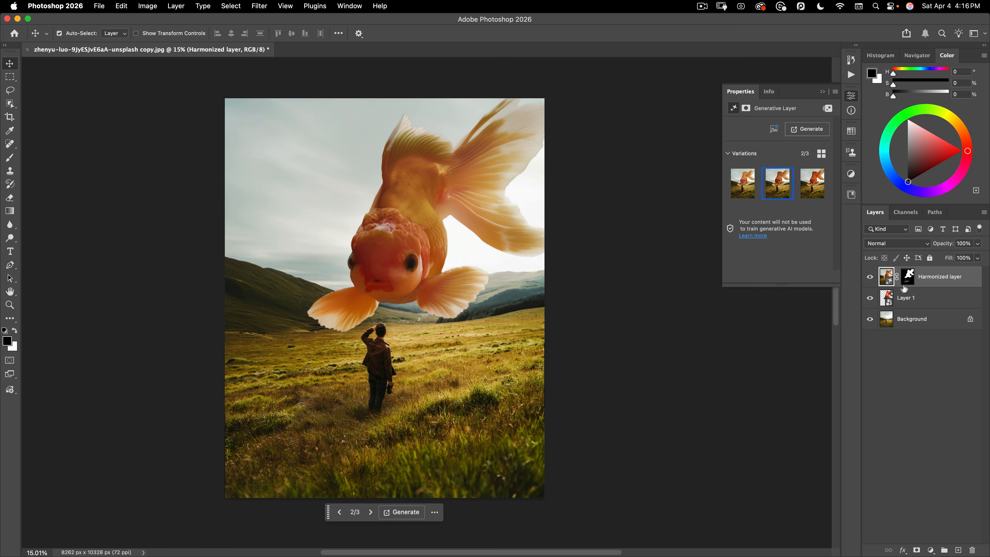
Step: Examine the Harmonized layer's mask in isolation and compare it with the normal image view
left_click(908, 280, "alt")
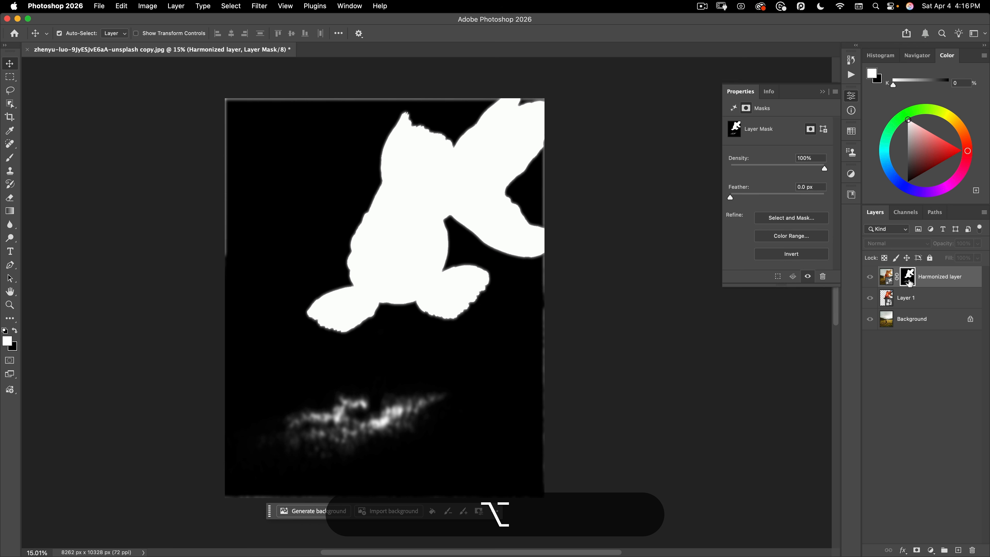
left_click(909, 281, "alt")
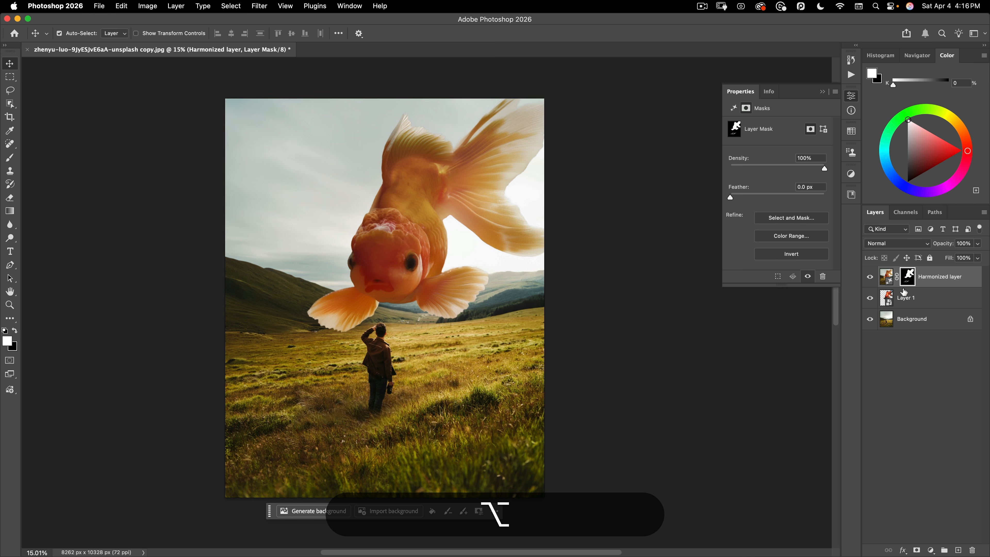
left_click(907, 278, "alt")
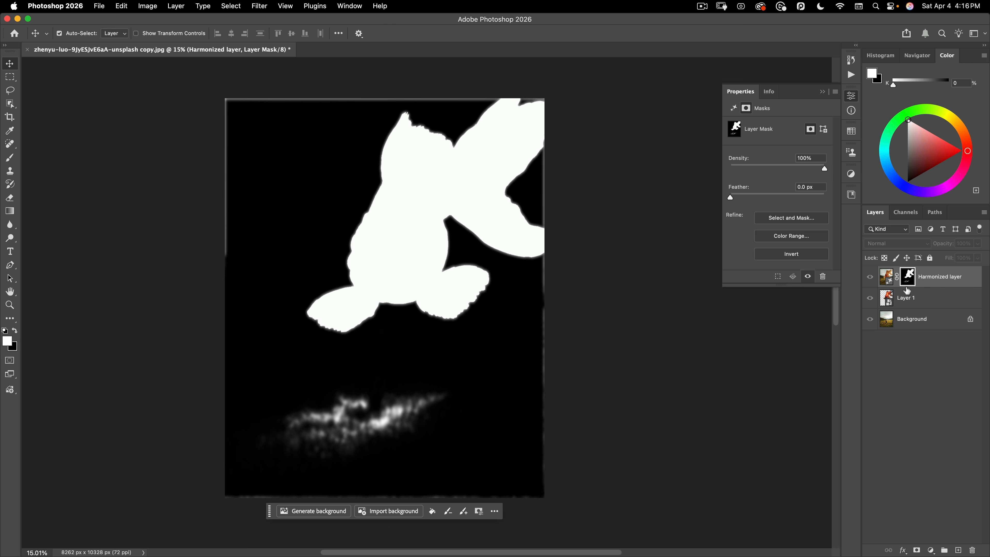
left_click(908, 277, "alt")
Step: Delete the Harmonized layer's mask and clip the layer to the goldfish smart object in Layer 1
right_click(907, 284)
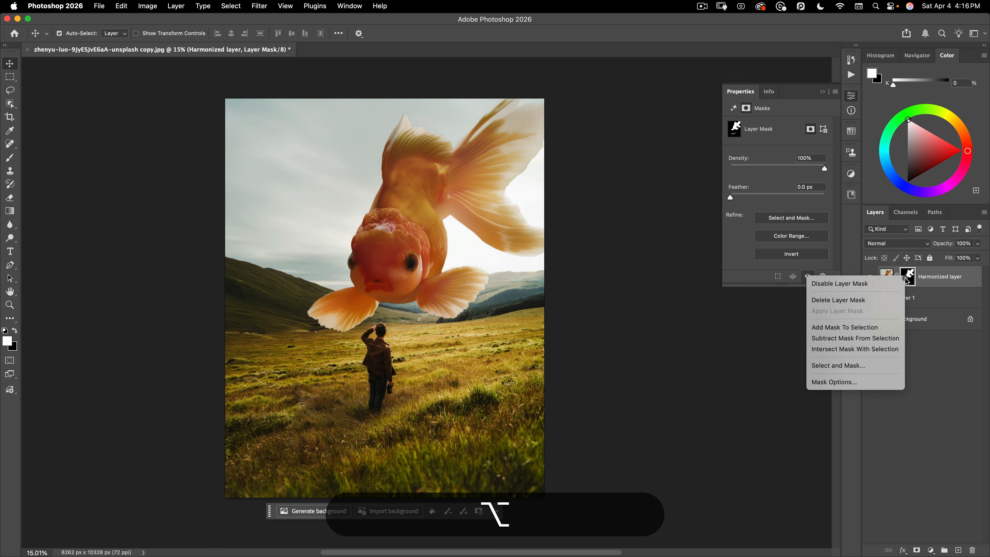
left_click(881, 299)
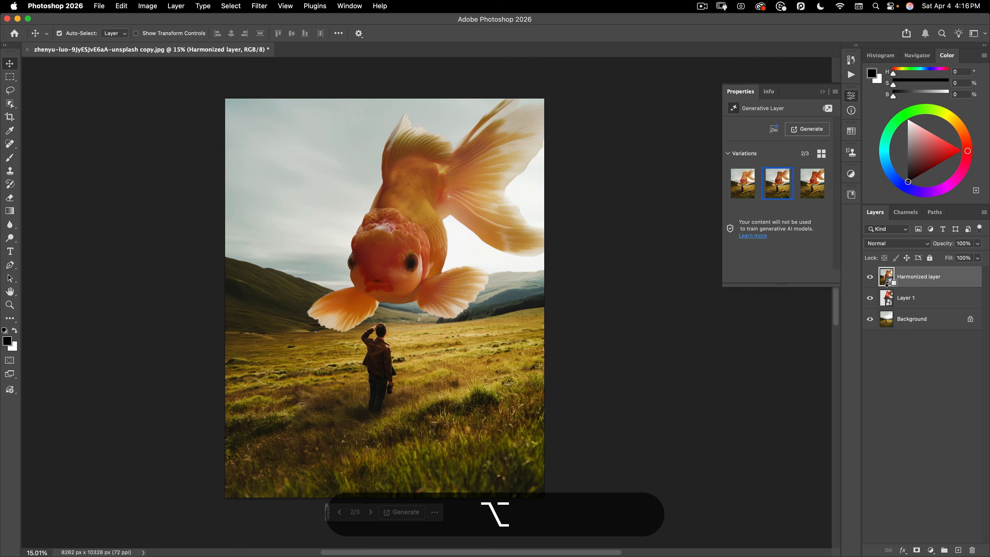
left_click(888, 285, "alt")
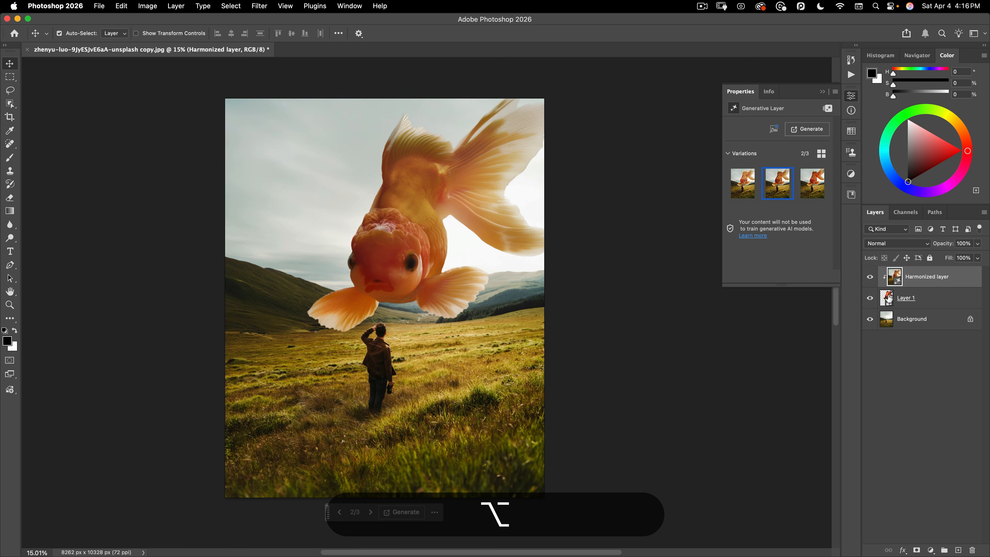
Step: Compare the goldfish before and after harmonizing by hiding and showing the clipped Harmonized layer
left_click(871, 278)
left_click(870, 278)
left_click(886, 301)
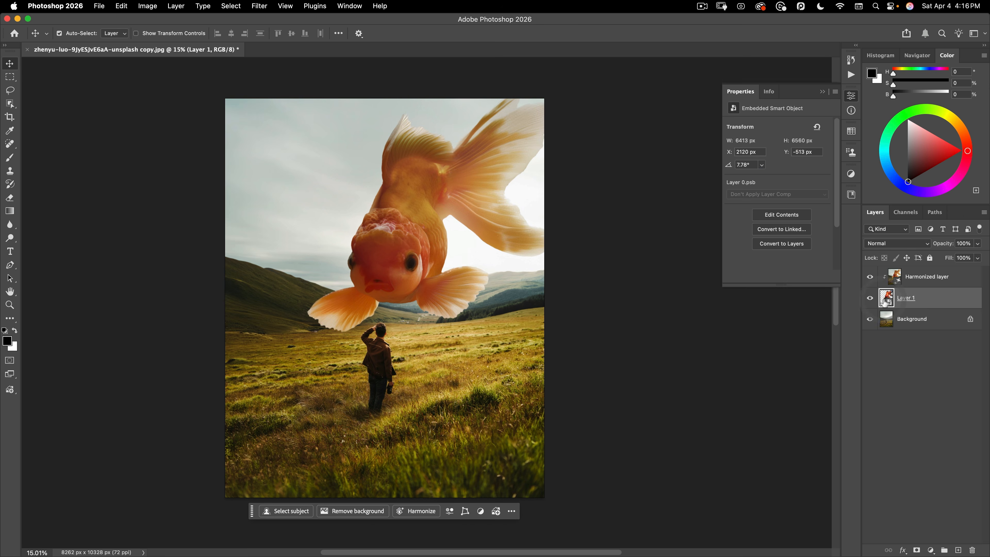
left_click(892, 281)
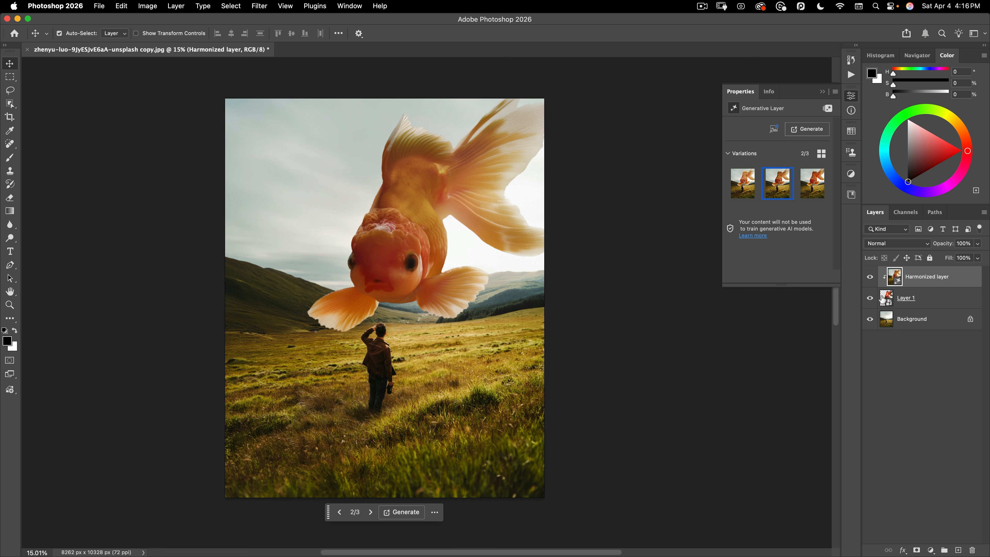
left_click(870, 278)
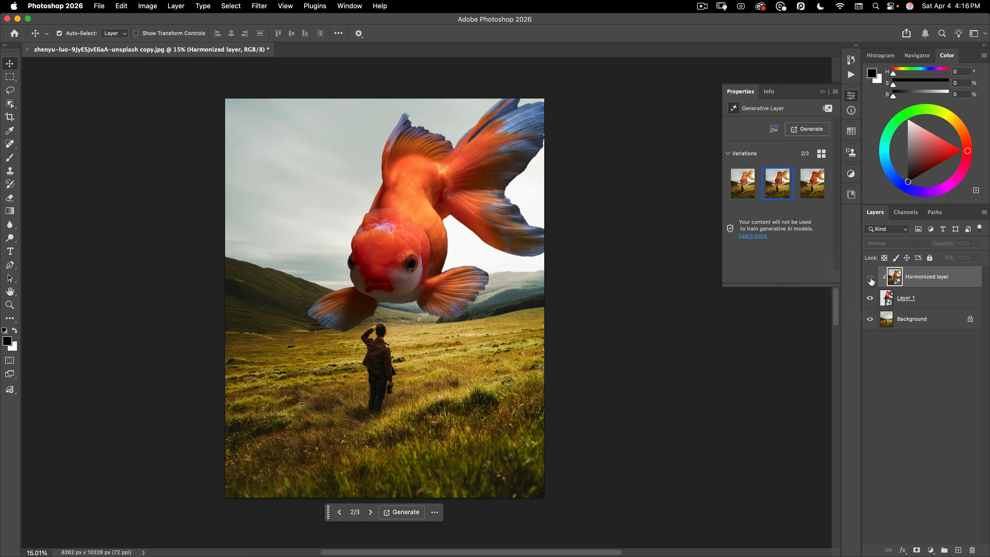
left_click(871, 278)
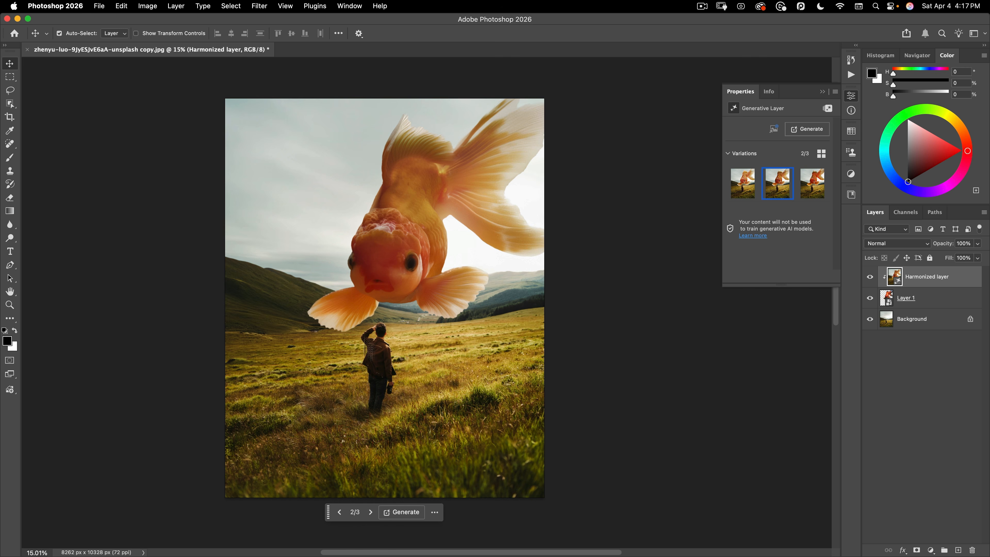
Step: Select the standing man on the Background layer with a rectangle of the Object Selection tool
left_click(905, 329)
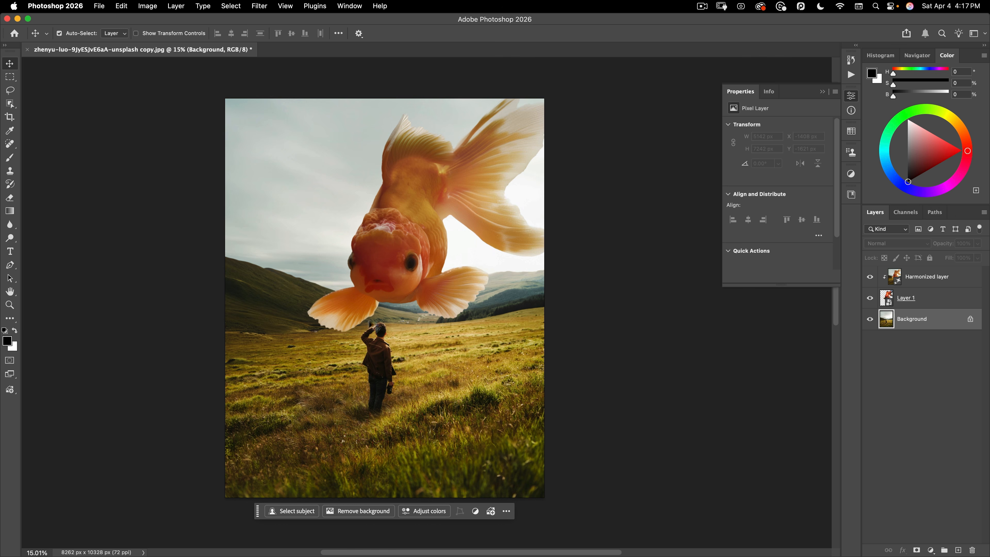
key("super+space")
left_click_drag(395, 351, 648, 252)
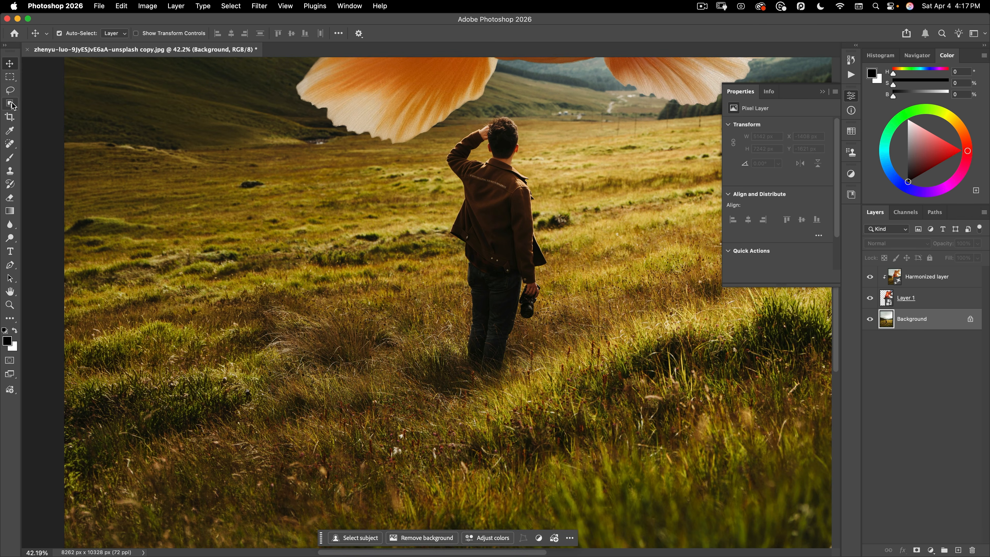
left_click(11, 104)
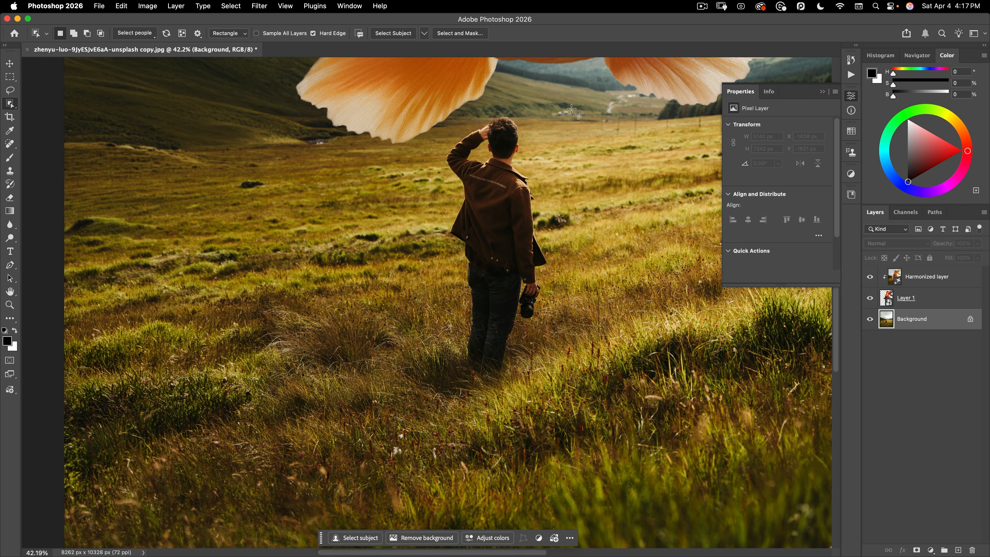
left_click_drag(572, 109, 435, 397)
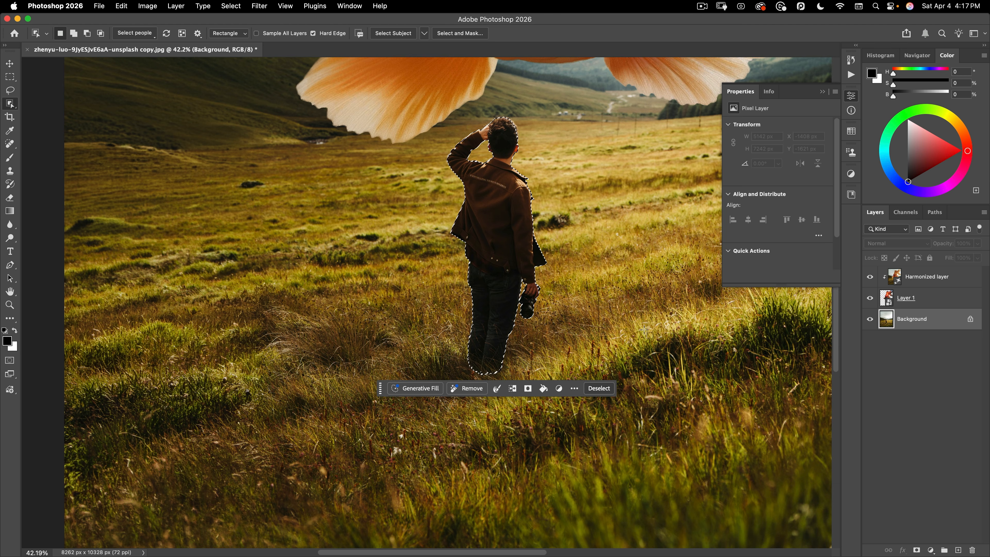
Step: Copy the selected man from the Background onto a new layer with Layer Via Copy
left_click(174, 6)
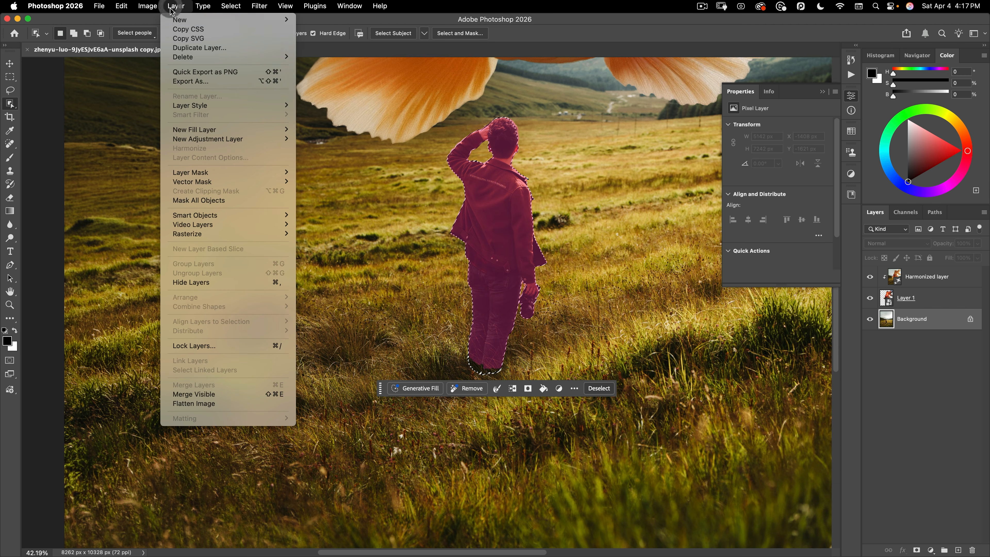
mouse_move(174, 20)
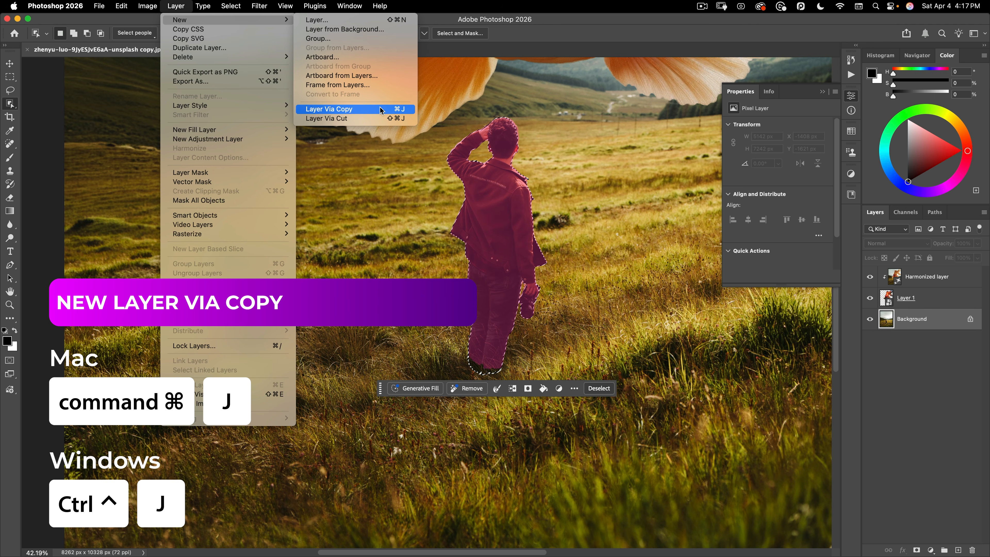
left_click(162, 5)
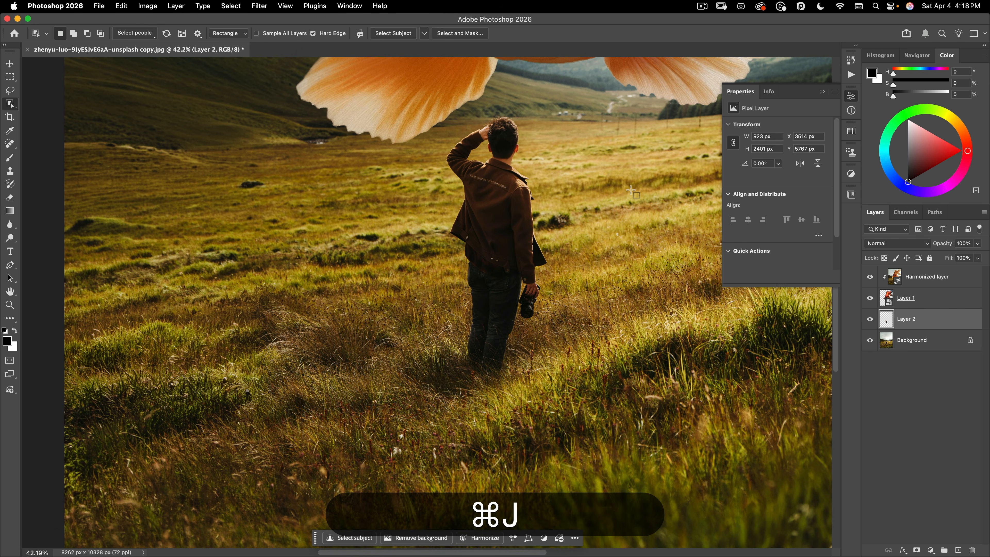
Step: Rename Layer 2 as "man" and Layer 1 as "fish"
key("v")
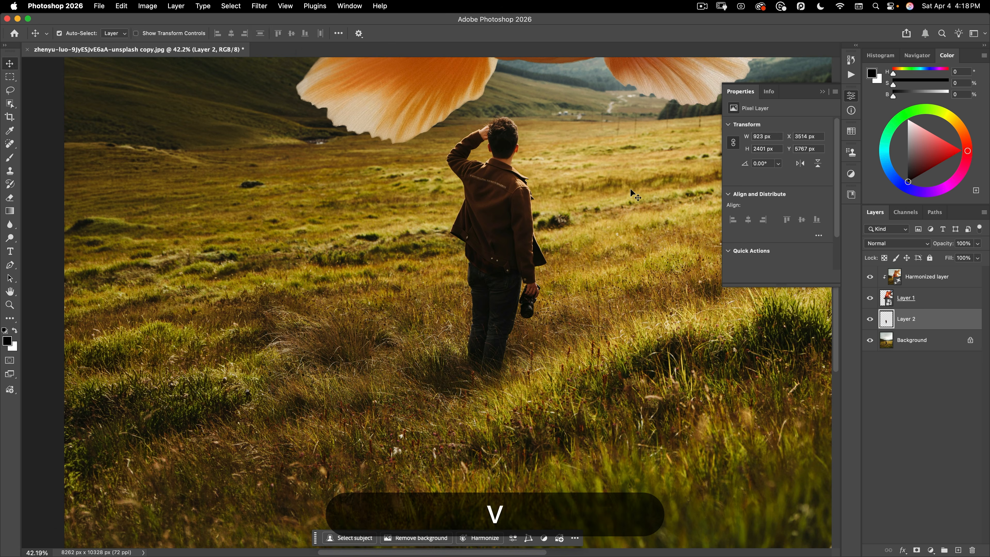
double_click(906, 319)
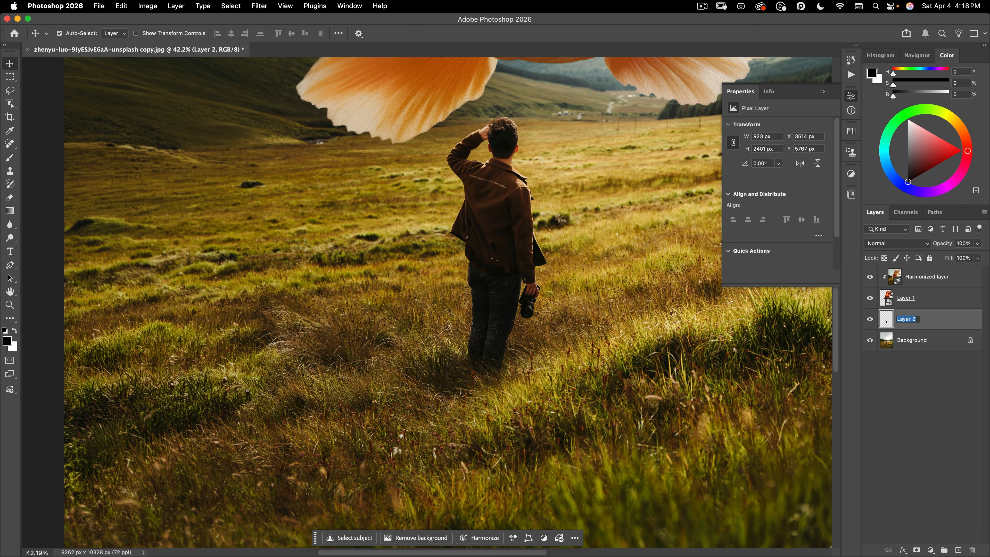
type("man")
key("Return")
double_click(911, 298)
type("fish")
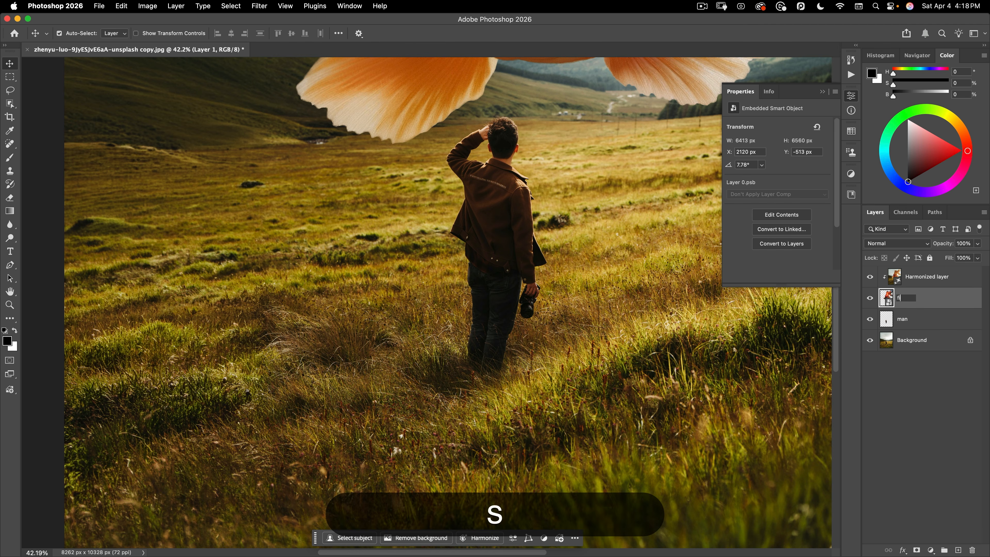
key("Return")
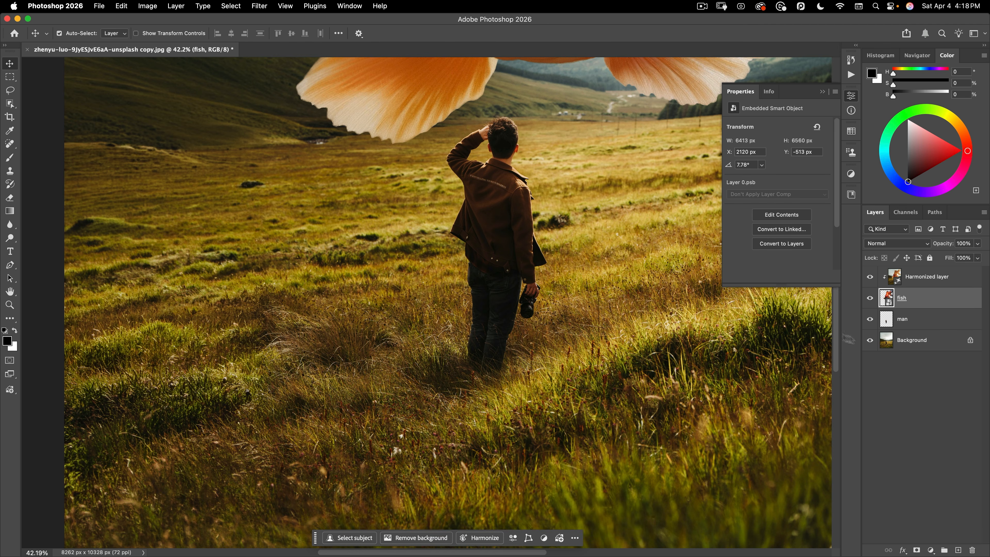
Step: With the Background layer active, make a wide, flat elliptical selection on the grass around the man, beneath the goldfish
left_click(900, 343)
key("space")
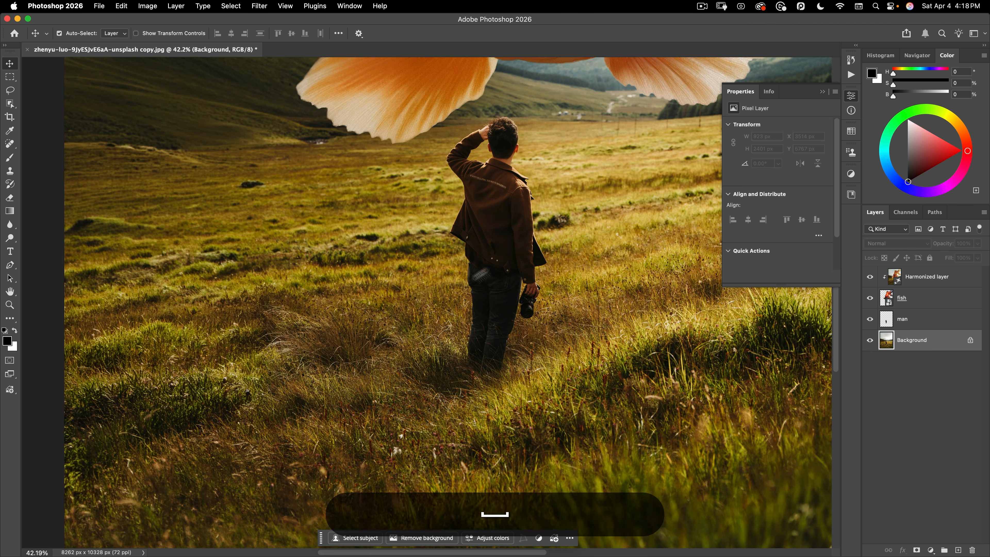
left_click_drag(490, 271, 453, 284)
left_click_drag(581, 242, 551, 315)
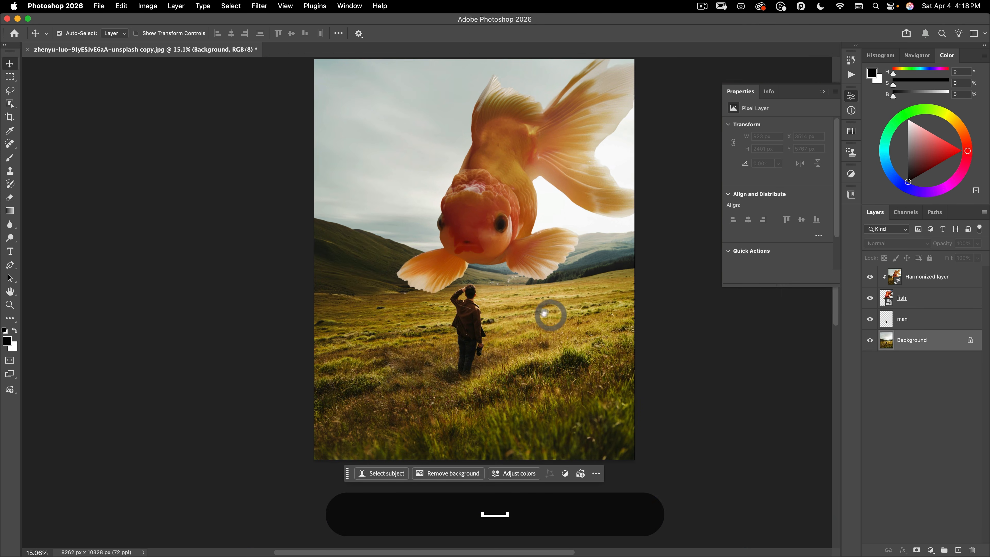
left_click(10, 77)
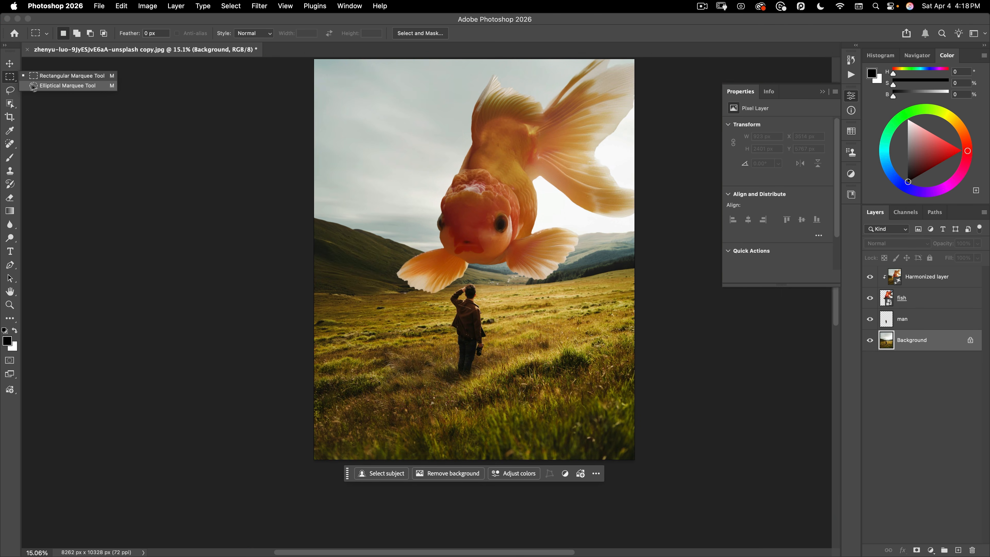
left_click(59, 86)
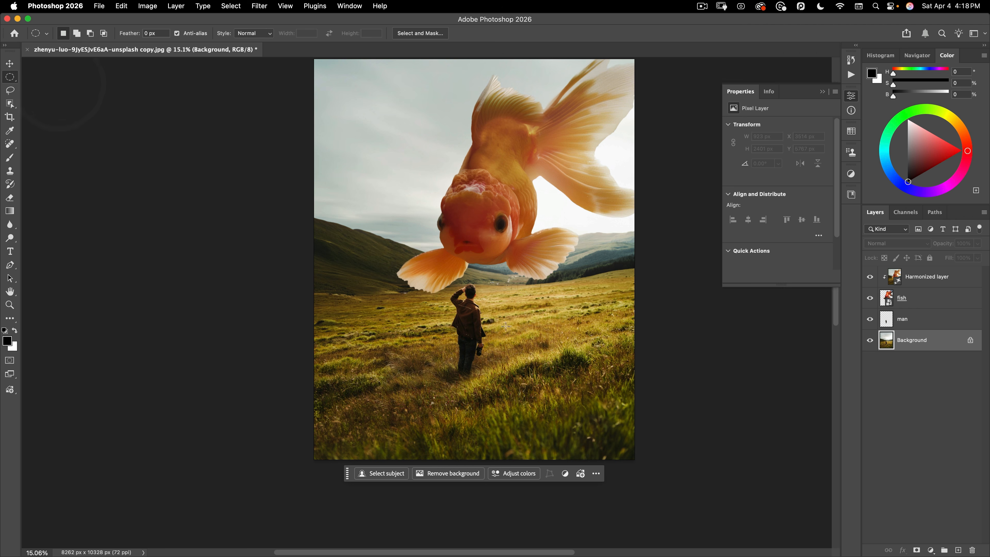
key("alt")
left_click_drag(482, 325, 560, 315)
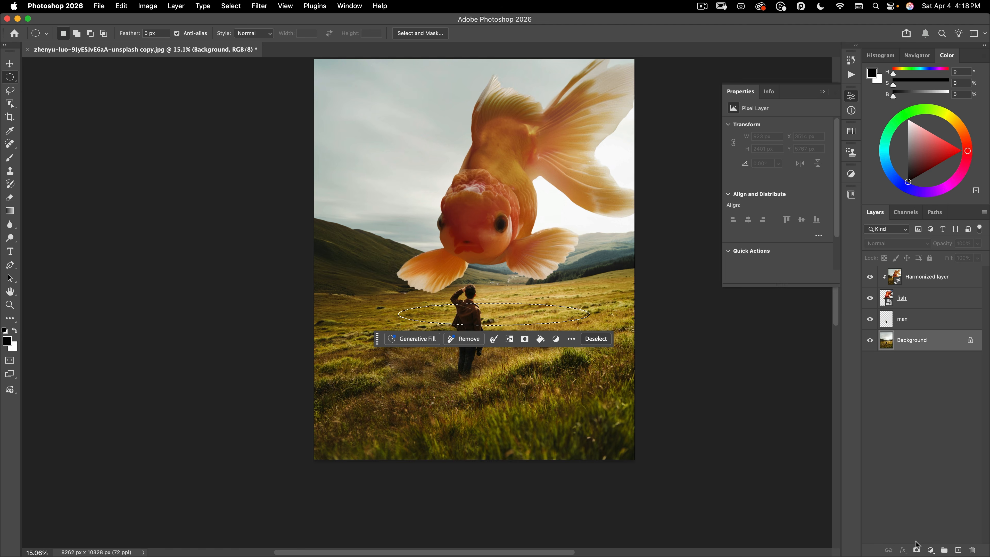
Step: Darken the ellipse with a Curves adjustment layer, lowering the white point output to 186 and the midtone to input 140, output 55
left_click(931, 550)
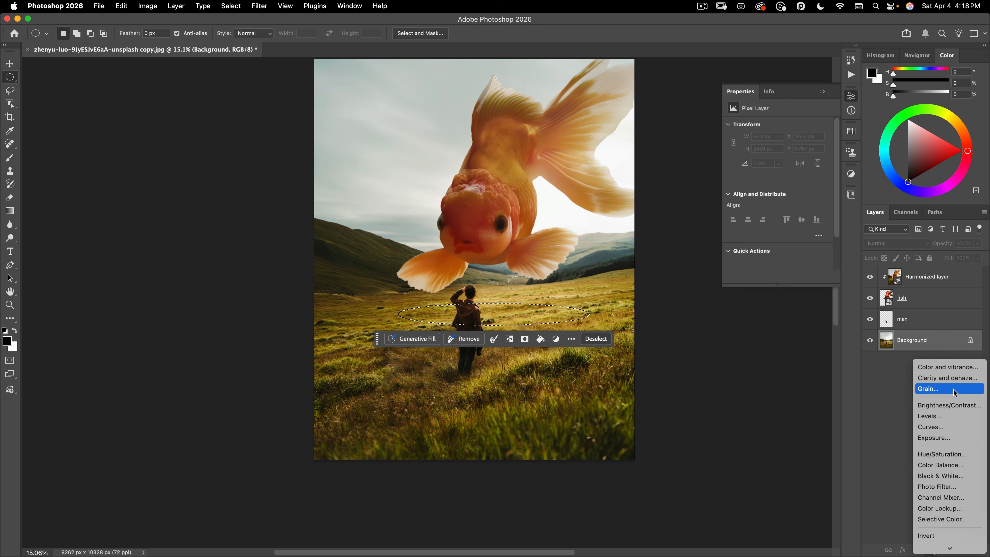
left_click(952, 427)
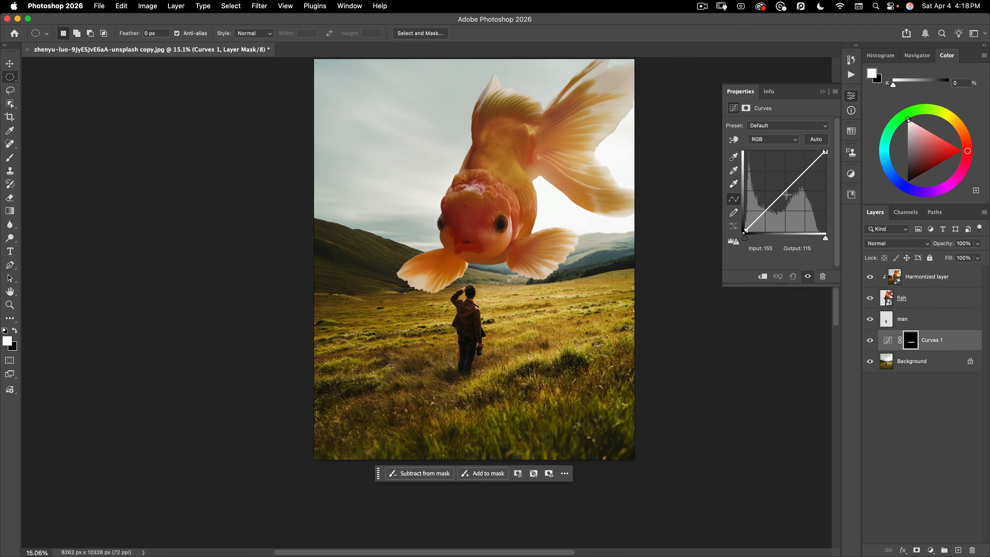
left_click_drag(784, 192, 787, 206)
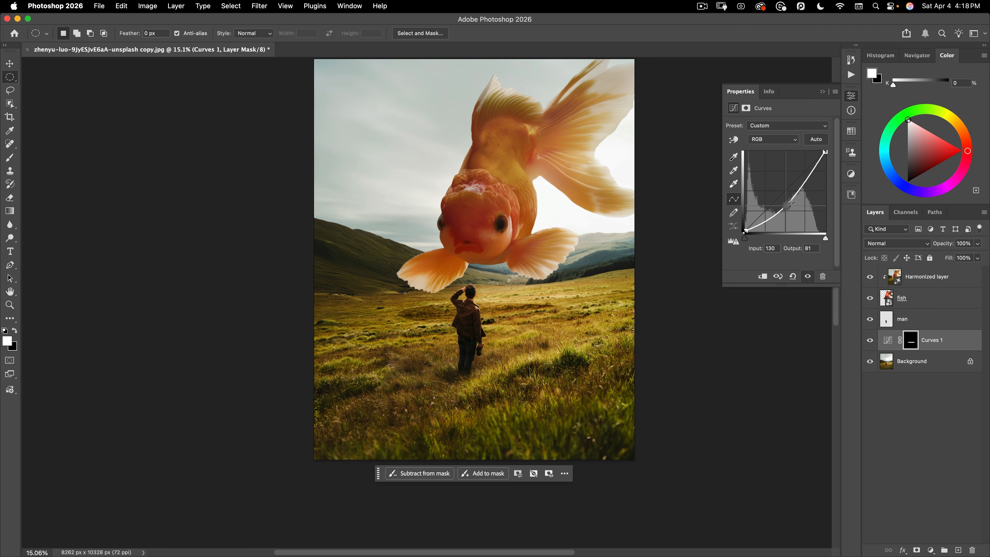
left_click_drag(825, 152, 830, 173)
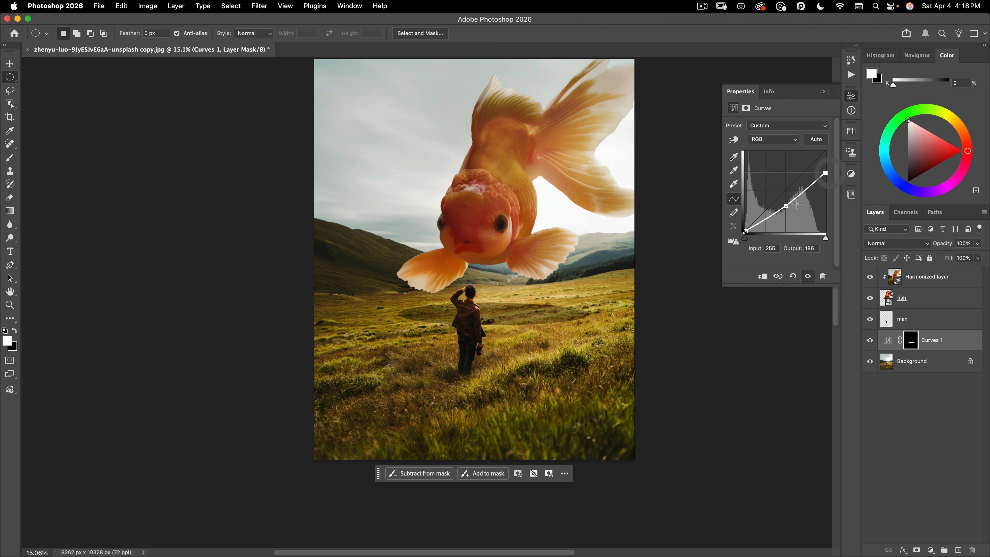
left_click_drag(787, 206, 789, 214)
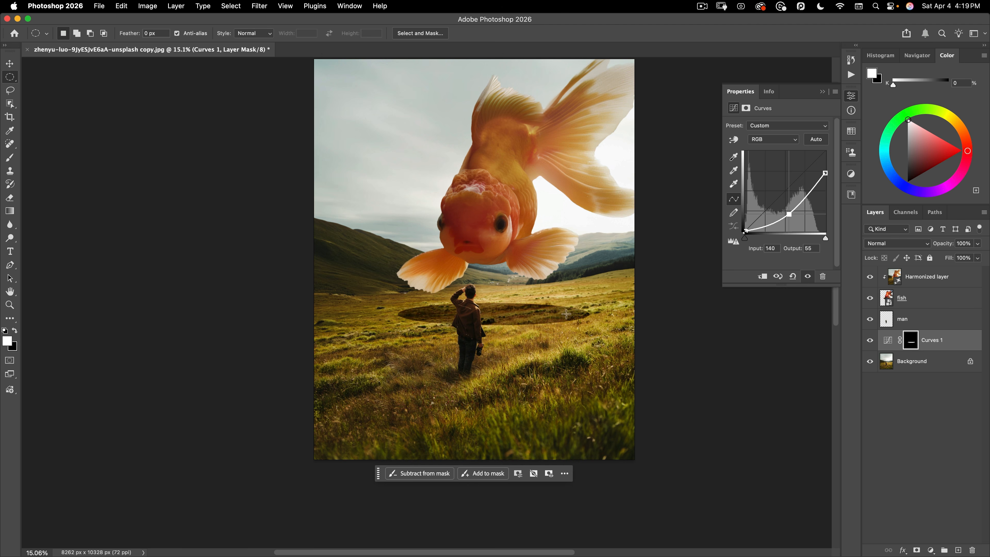
Step: Feather the Curves 1 mask about 84.5 px and refine its curve to white point output 171 and midtone input 143, output 58
left_click(747, 108)
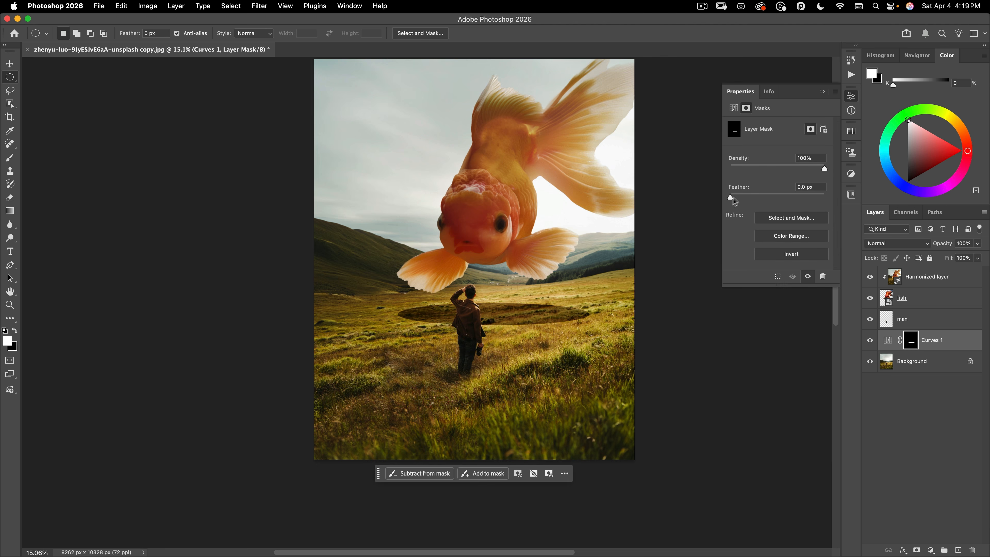
left_click_drag(737, 199, 784, 192)
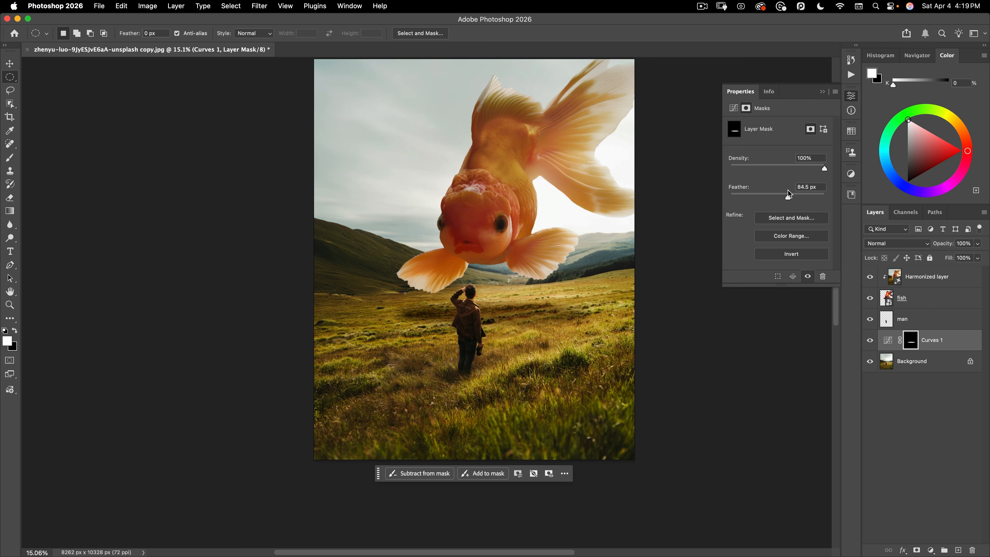
left_click(733, 109)
left_click_drag(826, 173, 826, 178)
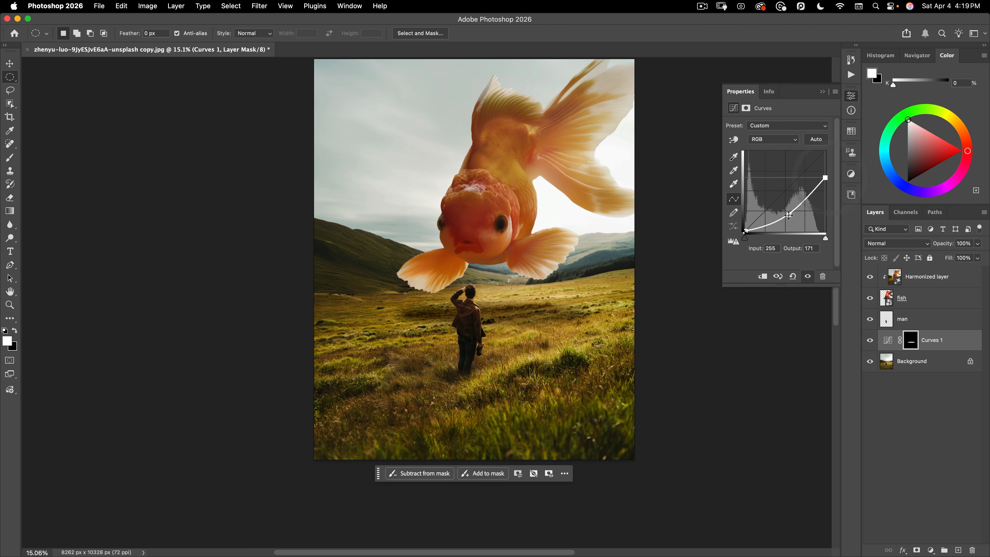
left_click_drag(789, 215, 790, 213)
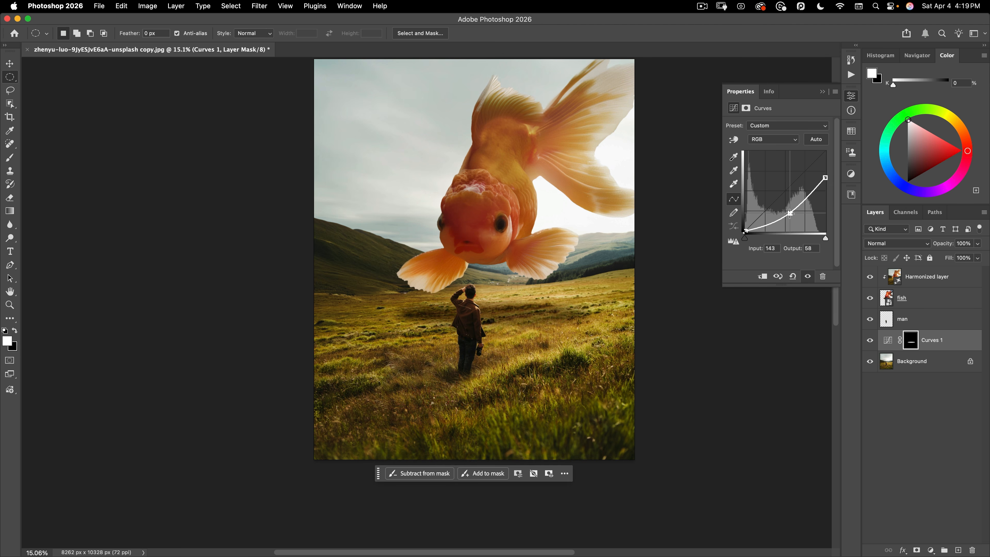
left_click(853, 99)
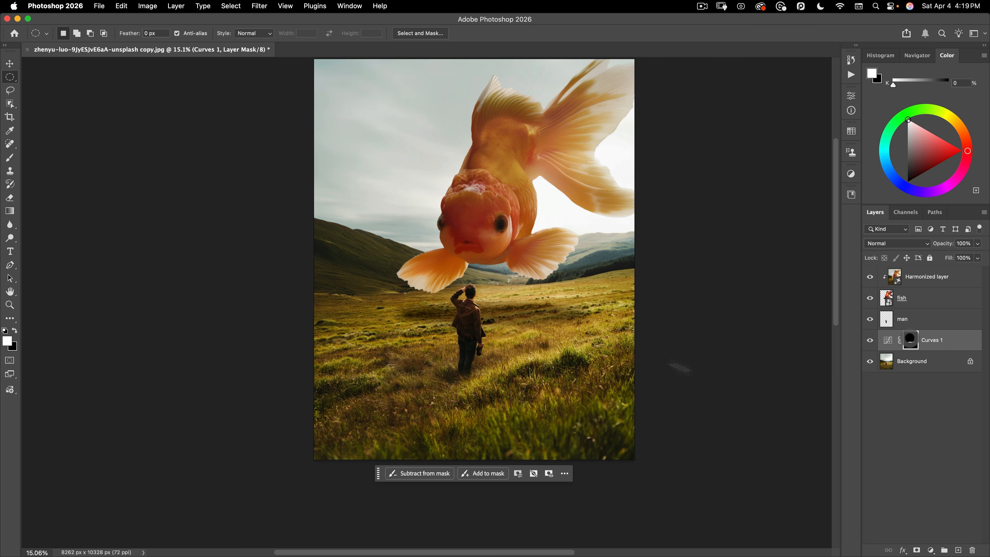
Step: Enlarge the elliptical Curves 1 mask slightly and reposition the shadow on the grass beneath the goldfish
key("super+t")
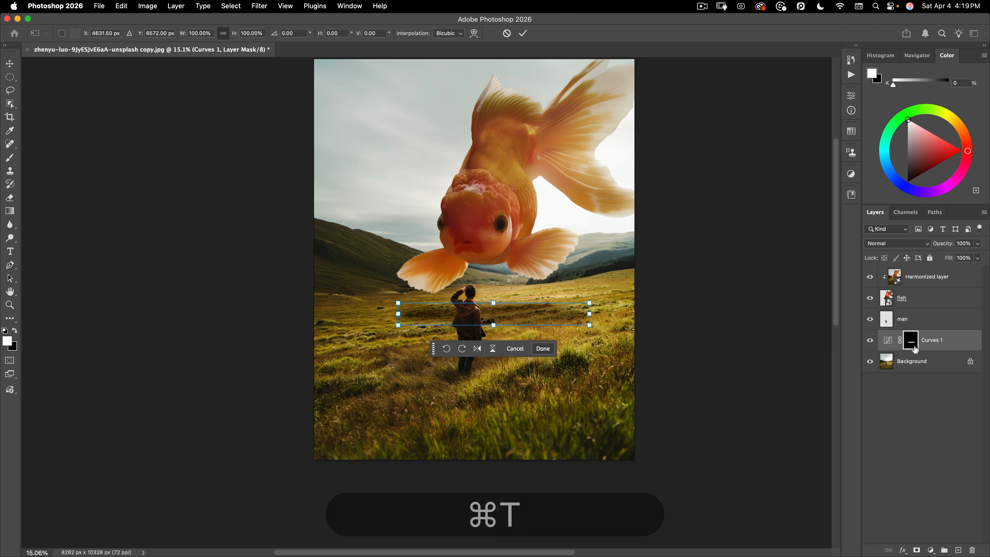
left_click_drag(583, 304, 597, 278)
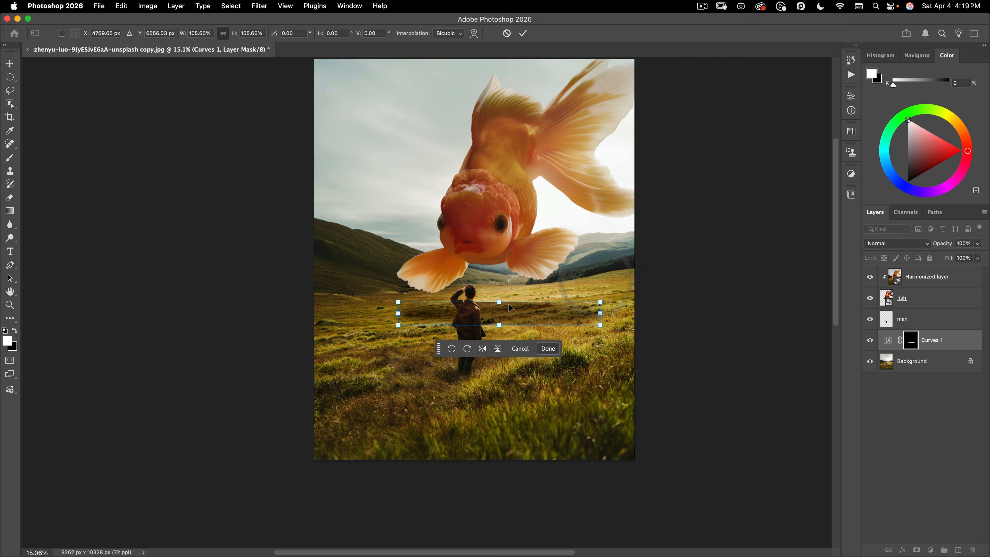
left_click_drag(509, 303, 508, 294)
key("Return")
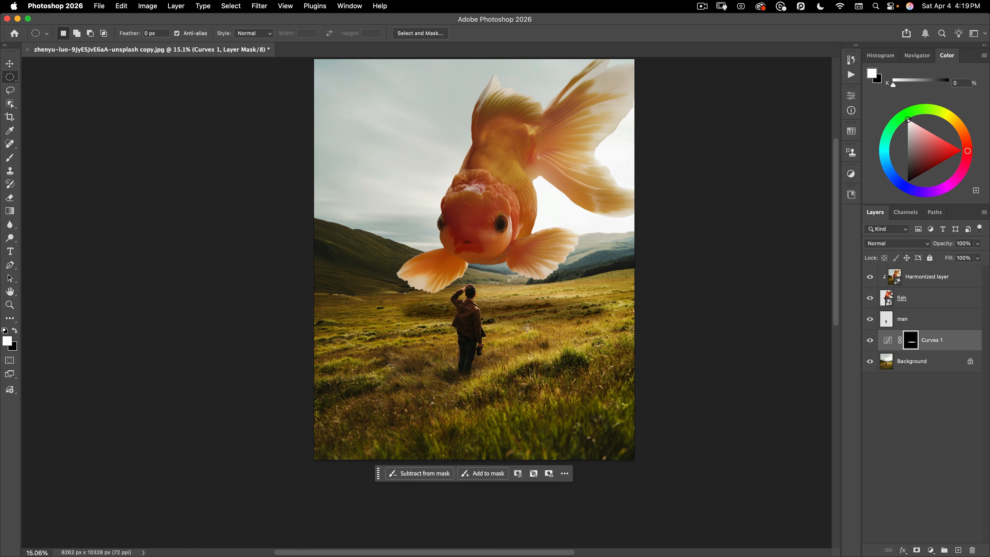
key("v")
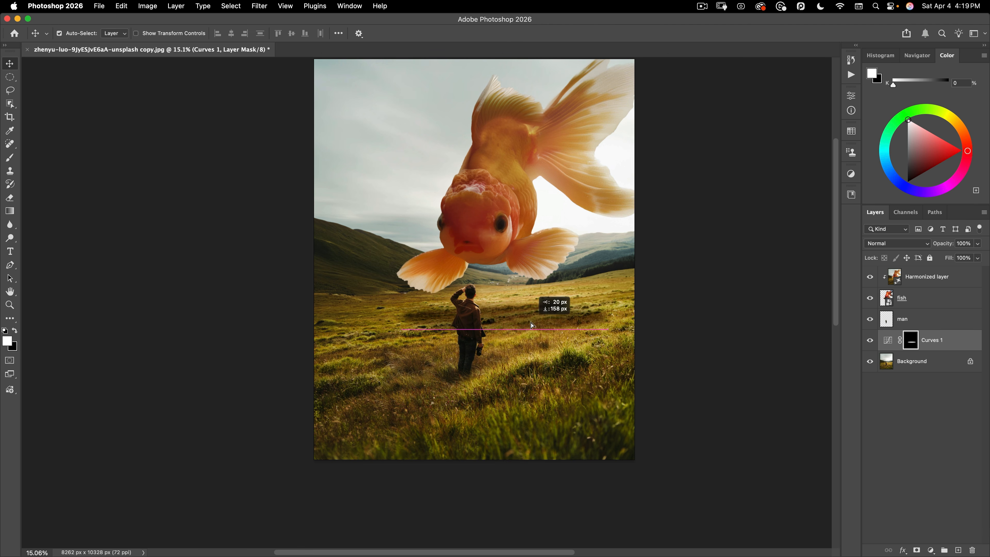
key("space")
left_click_drag(525, 316, 595, 284)
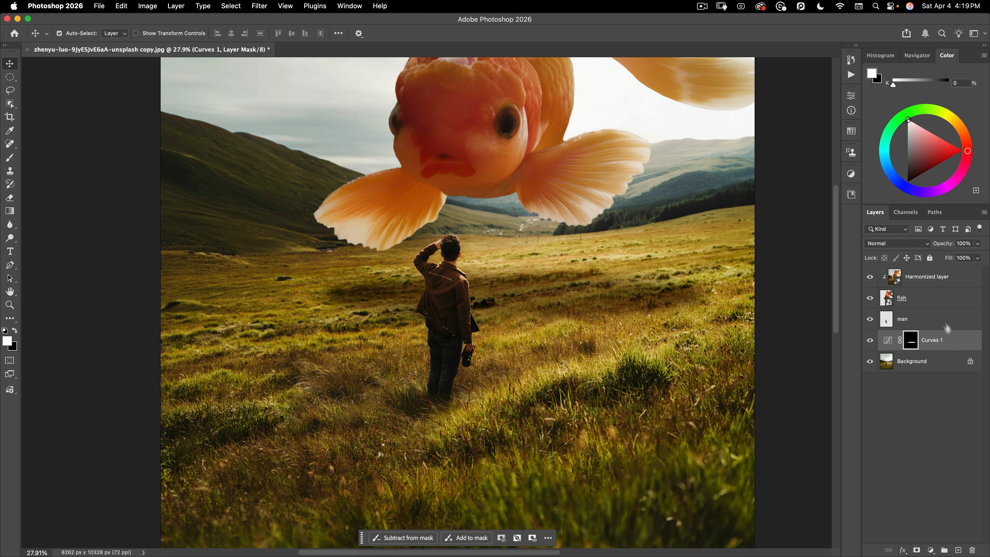
Step: In the Curves 1 blending options, lower the Blend If underlying-layer highlight limit to about 180
double_click(968, 344)
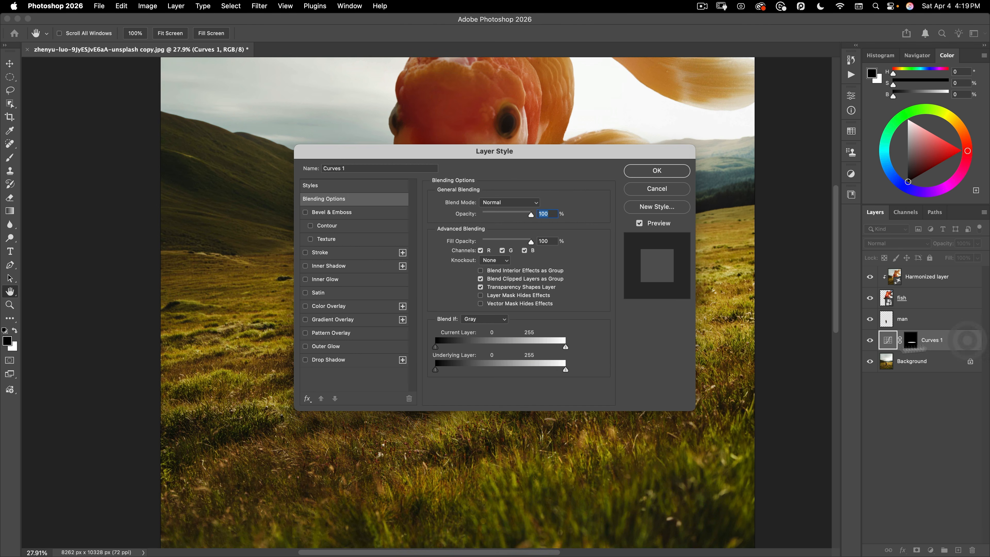
left_click_drag(499, 148, 738, 118)
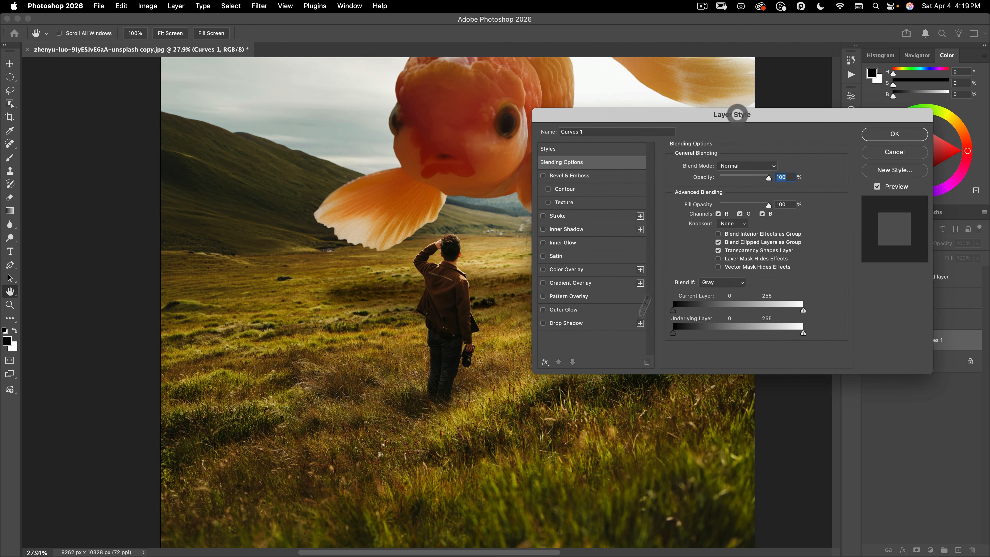
key("space")
left_click_drag(432, 288, 303, 249)
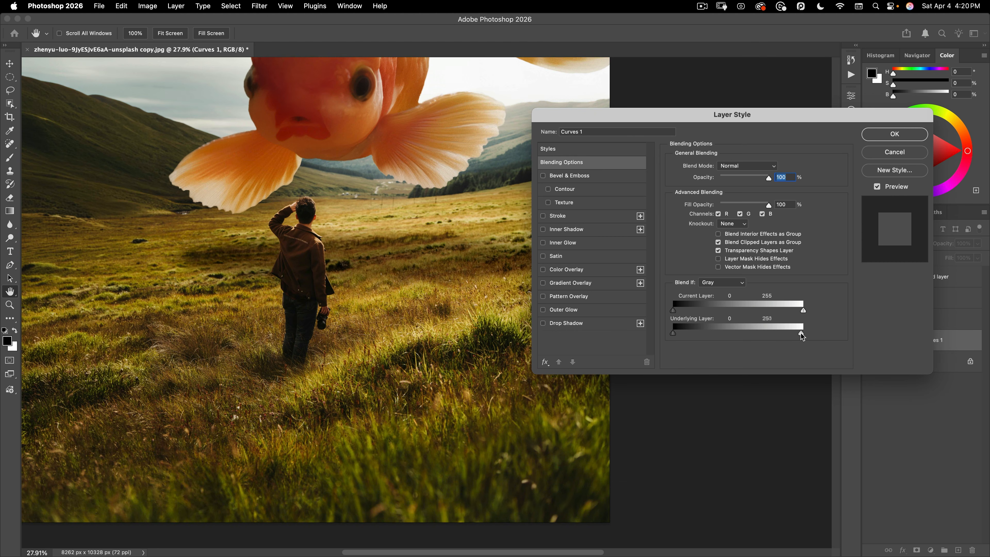
left_click_drag(775, 330, 769, 331)
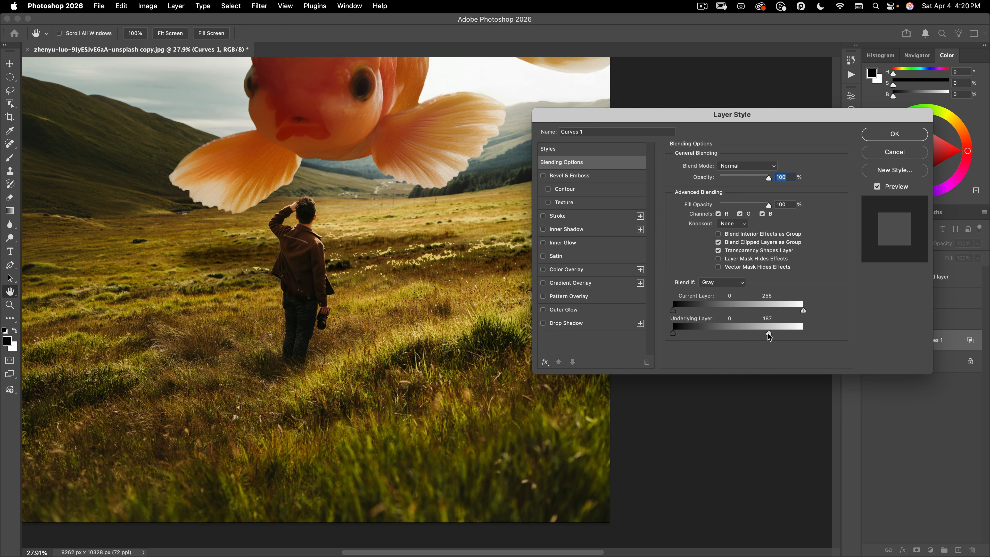
left_click_drag(768, 333, 765, 329)
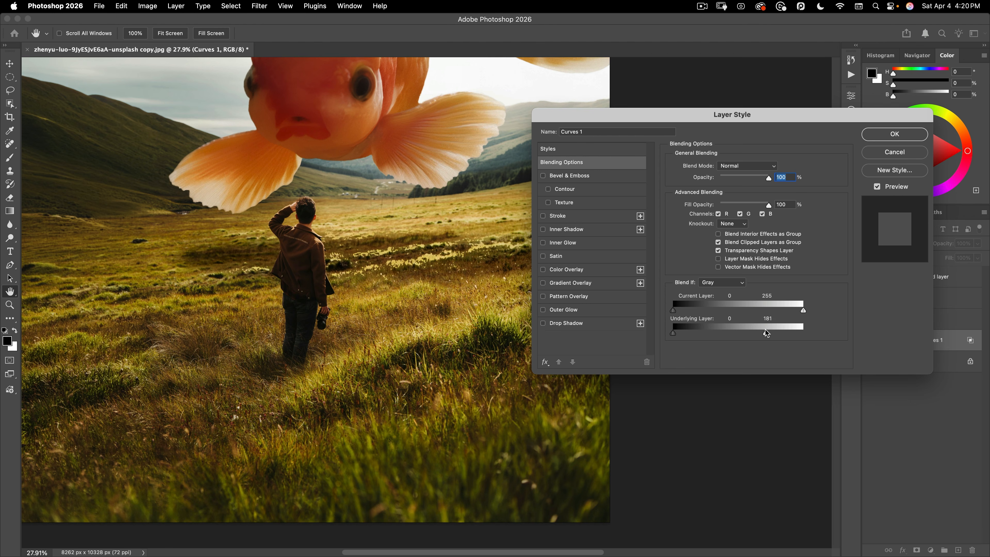
Step: Split the Blend If underlying-layer highlight slider for a soft transition around the bright grass and apply the layer style
key("space")
left_click_drag(427, 261, 523, 213)
key("space")
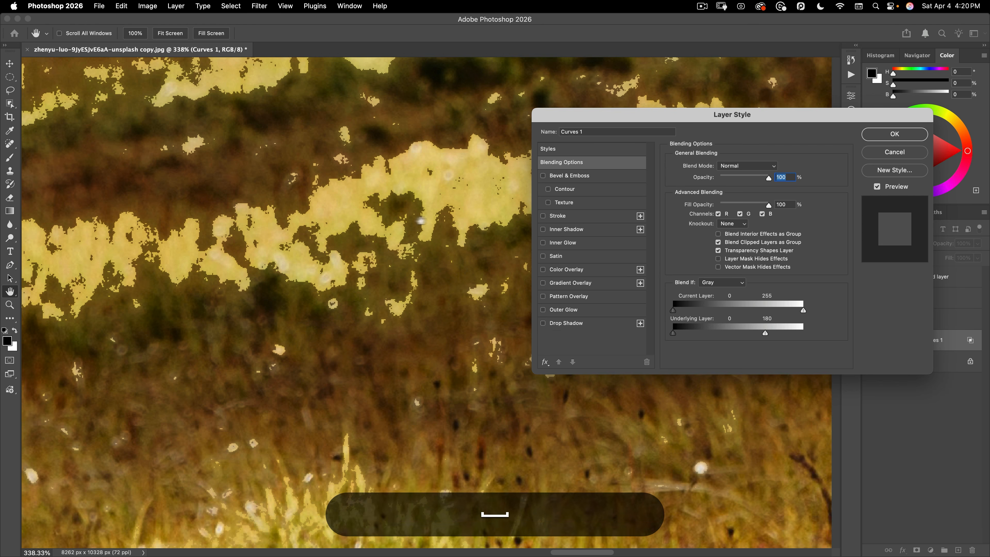
left_click_drag(424, 225, 367, 238)
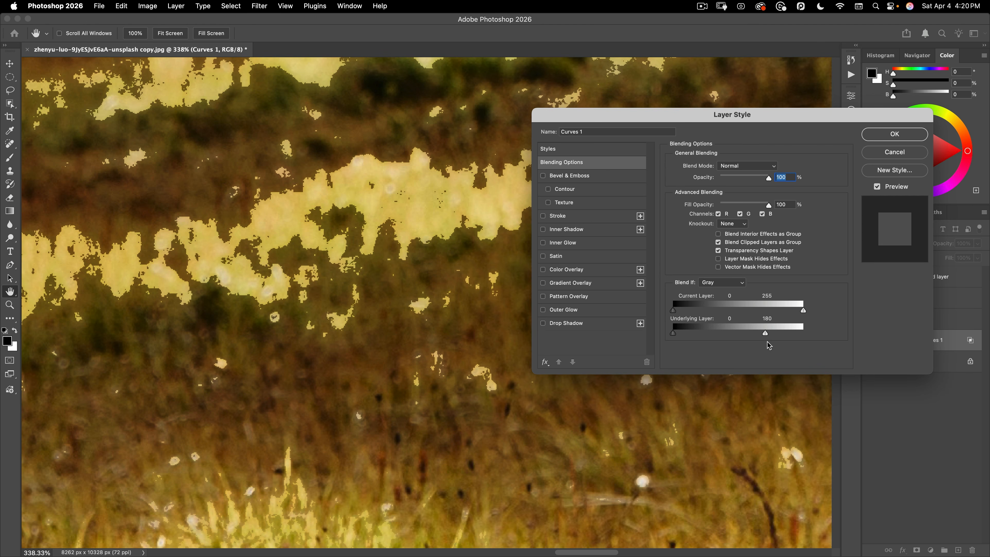
key("alt")
mouse_move(767, 332)
left_mouse_down()
mouse_move(759, 333)
mouse_move(785, 333)
left_mouse_up()
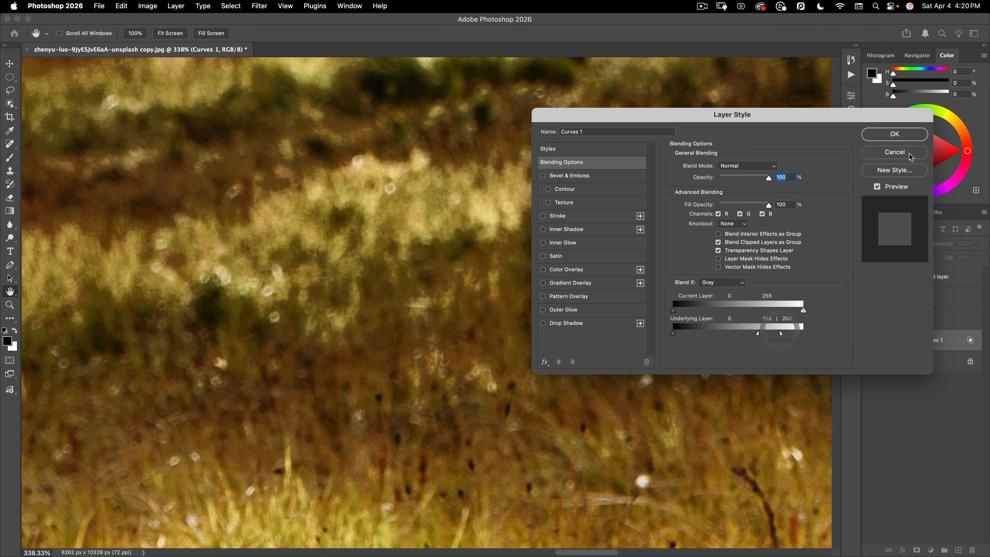
left_click(906, 135)
key("space")
left_click_drag(610, 197, 506, 245)
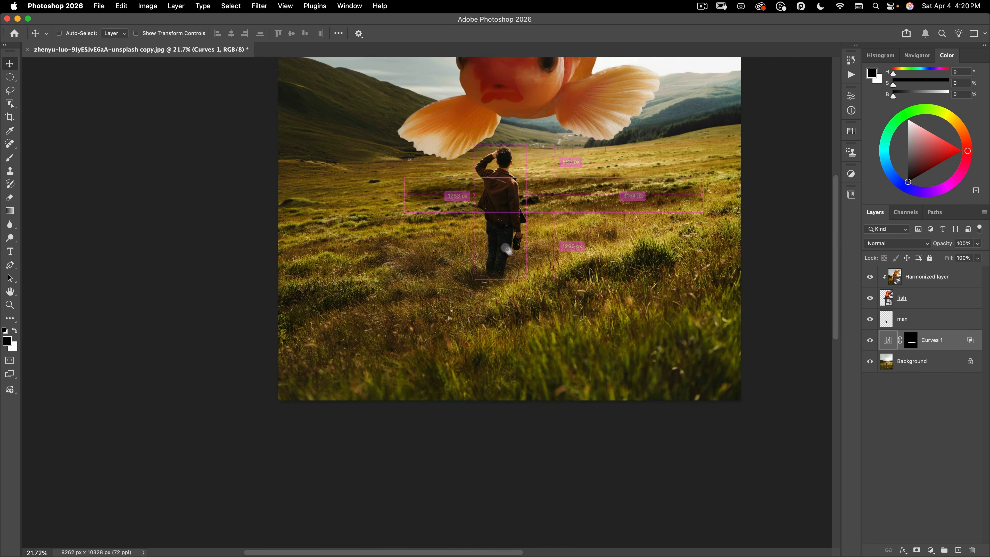
left_click_drag(601, 292, 605, 366)
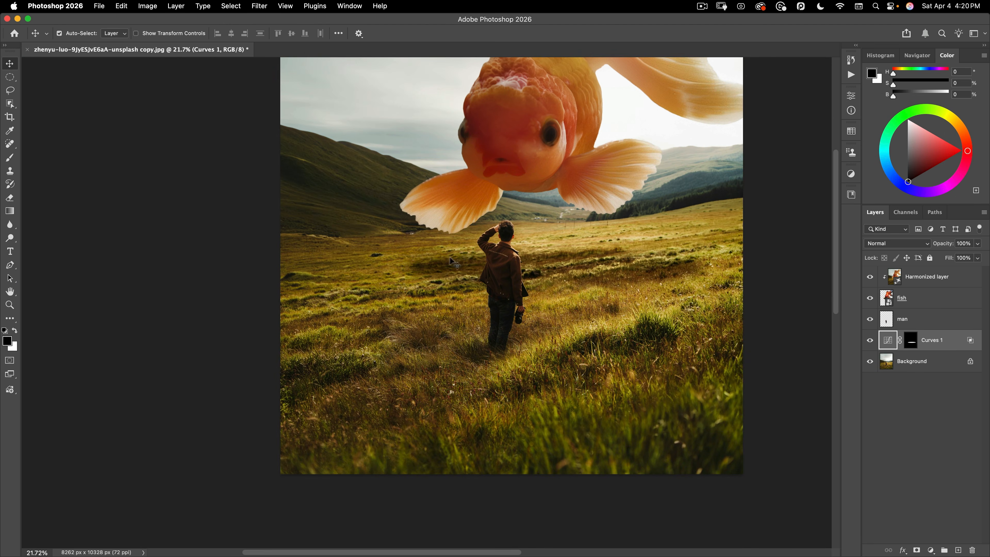
left_click_drag(524, 296, 500, 297)
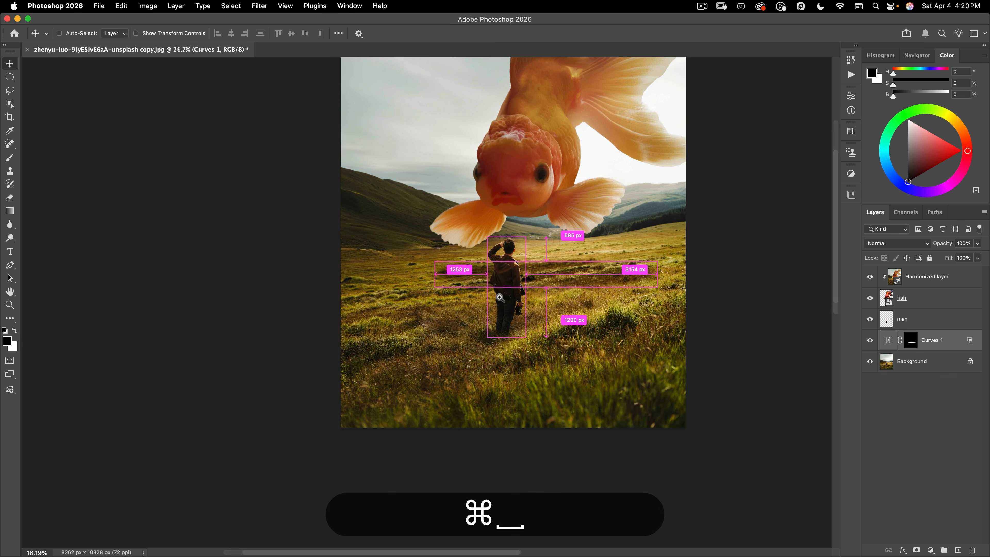
left_click_drag(625, 334, 588, 351)
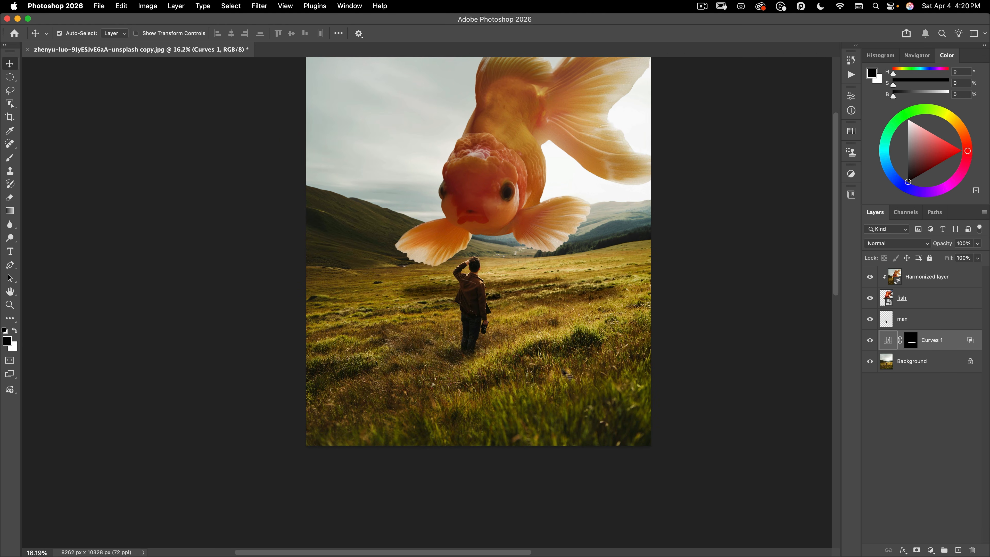
key("space")
left_click_drag(547, 326, 475, 347)
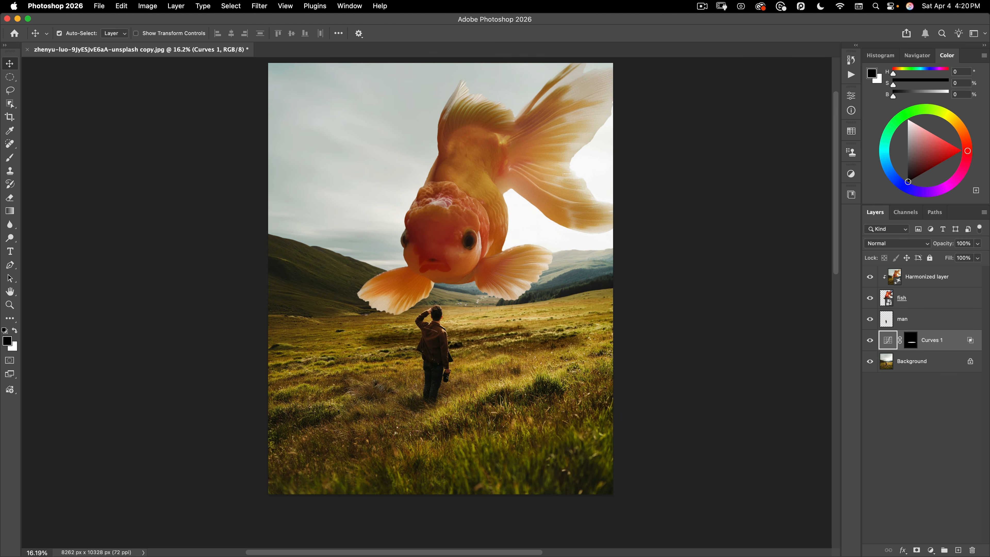
key("space")
left_click_drag(386, 366, 397, 379)
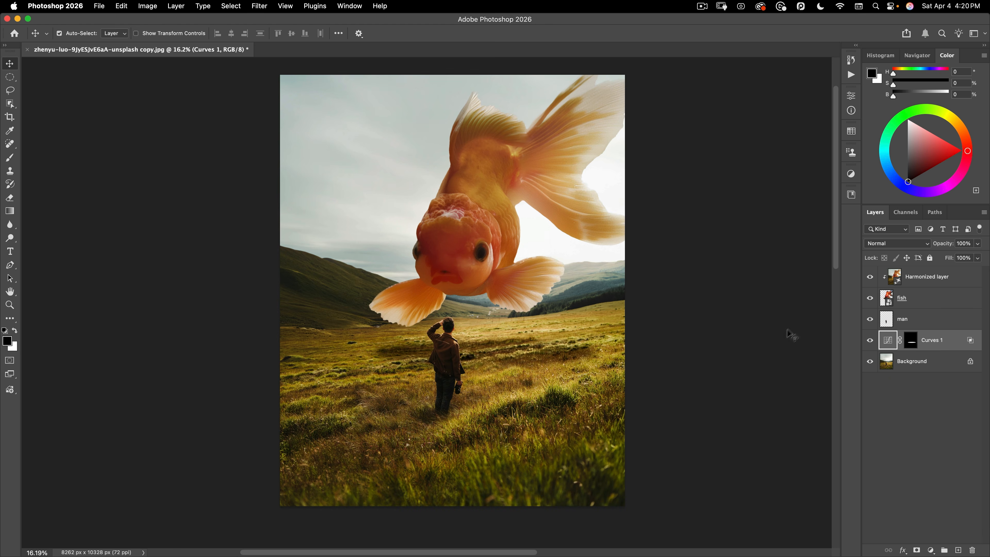
Step: Target the Curves 1 layer mask and make black the foreground colour for the Brush tool
left_click(910, 342)
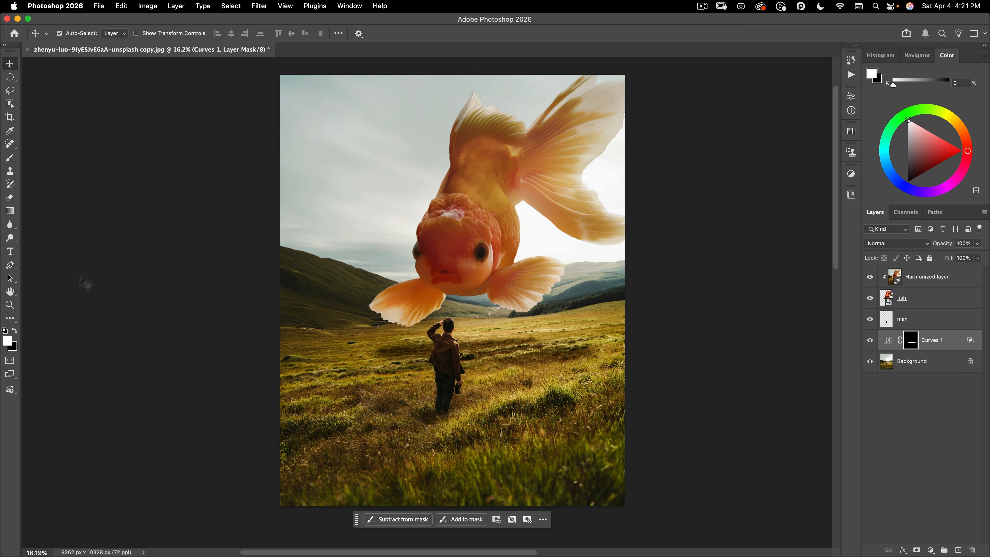
left_click(14, 331)
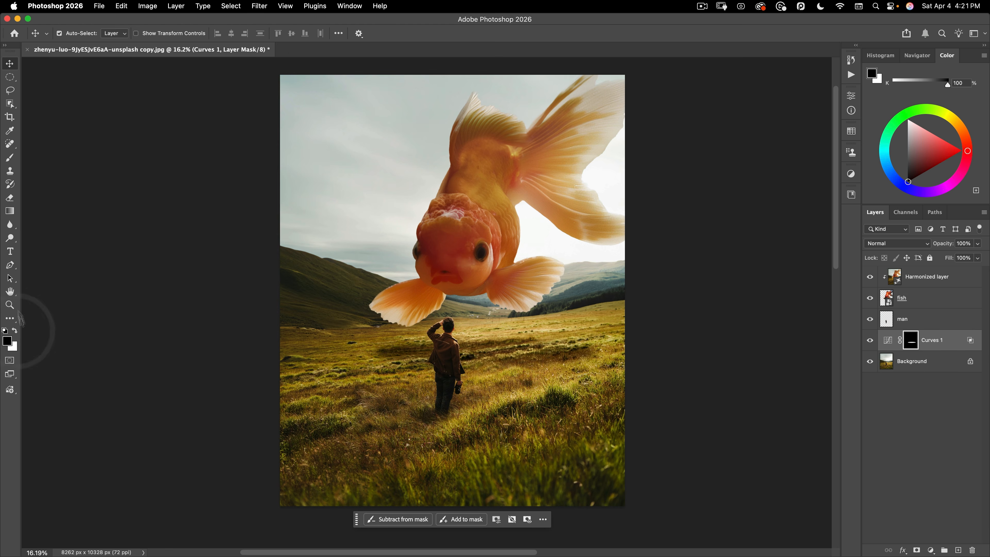
left_click(10, 157)
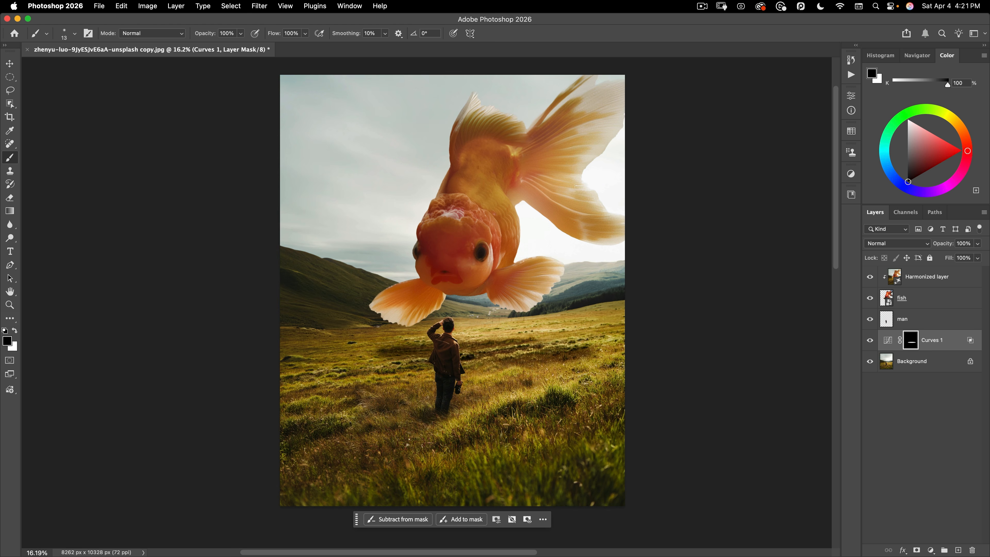
Step: Set up a Soft Round Pressure Opacity brush with a size of 3560 px and 30% flow
right_click(373, 229)
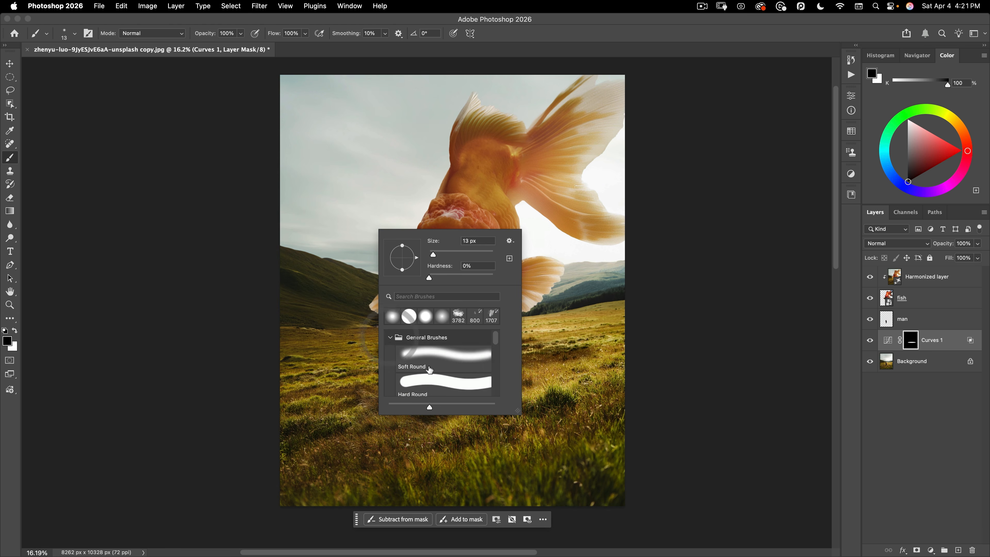
scroll(427, 379, "down", 5)
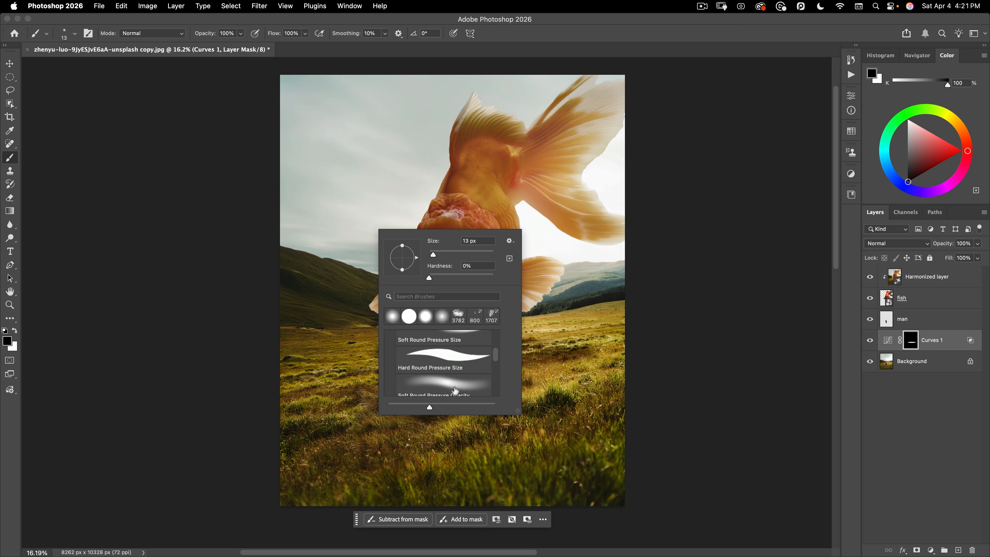
scroll(456, 384, "down", 1)
left_click(451, 374)
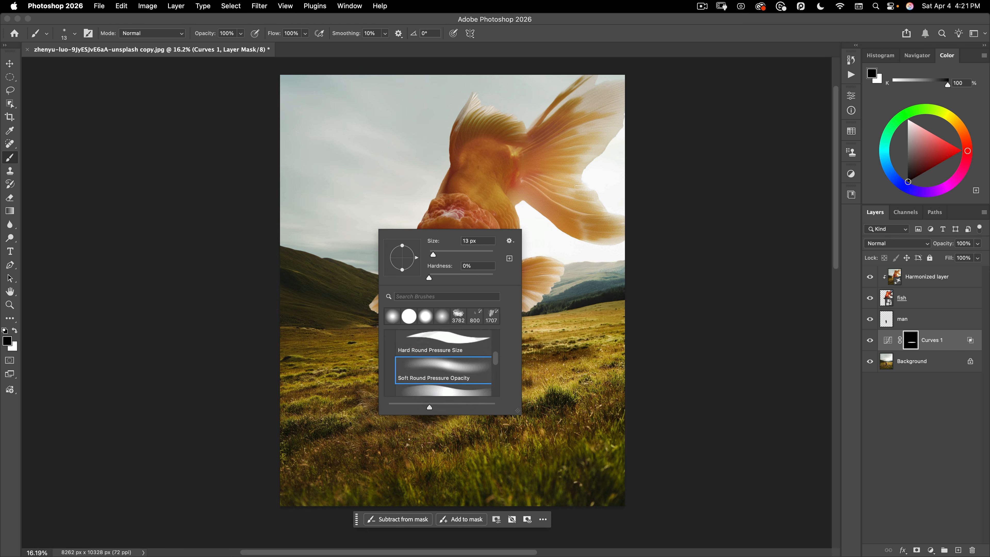
left_click_drag(447, 255, 496, 256)
left_click(284, 18)
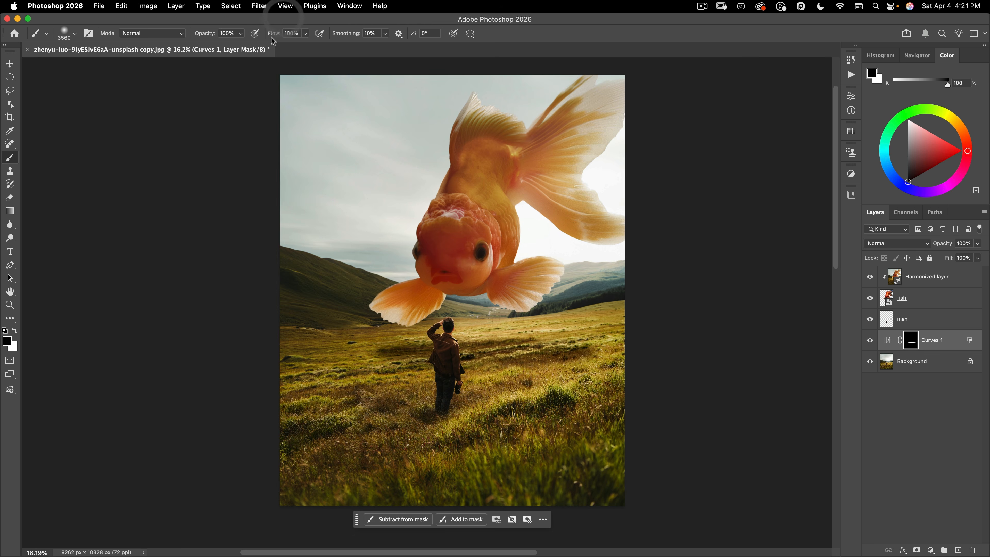
left_click_drag(272, 38, 241, 35)
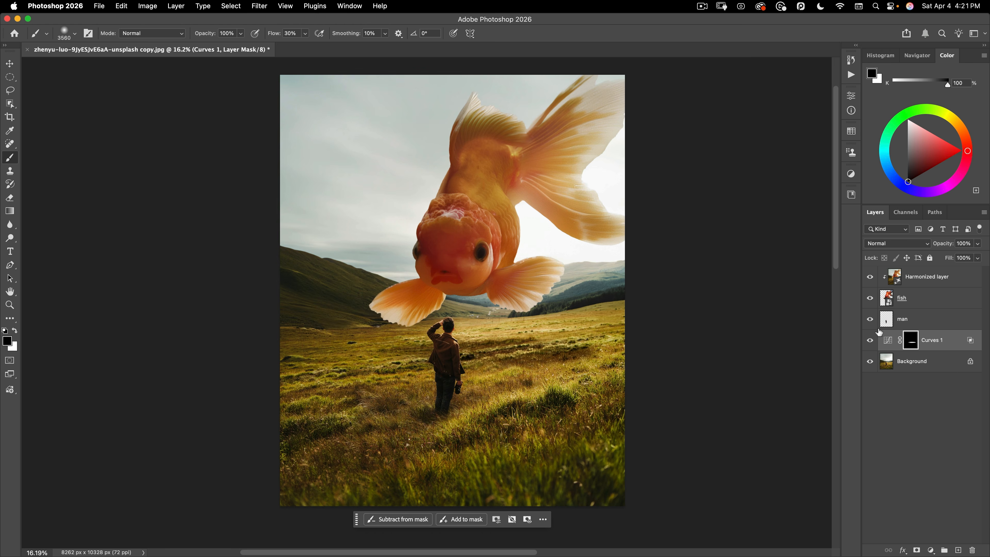
key("v")
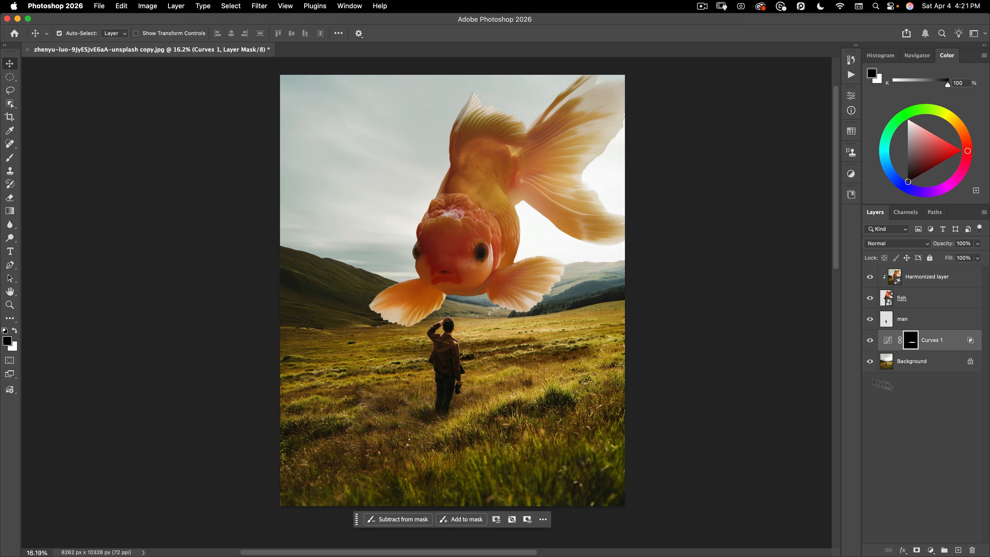
Step: Add a new layer above Curves 1 and move the fish and Harmonized layer pair beneath it
left_click(959, 550)
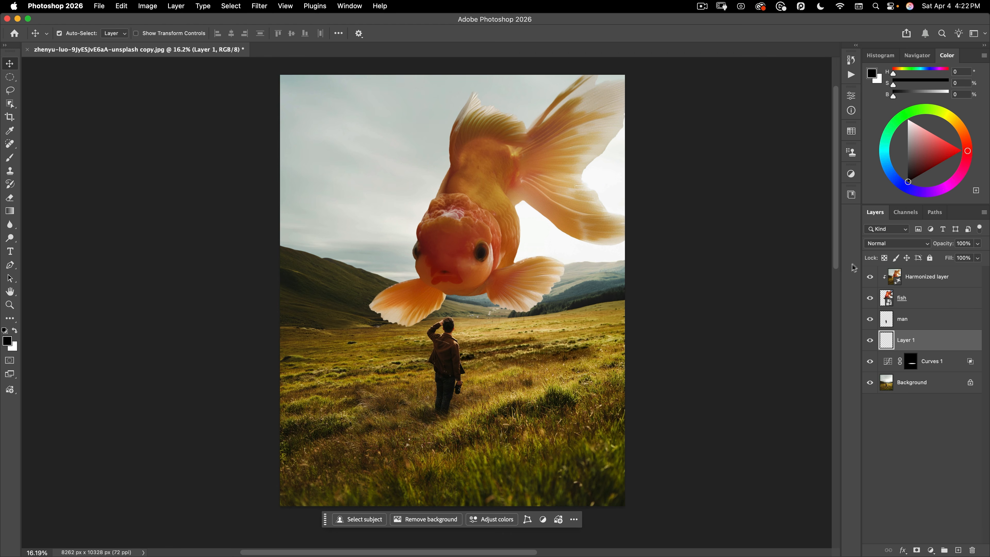
left_click(909, 297)
left_click(921, 278, "shift")
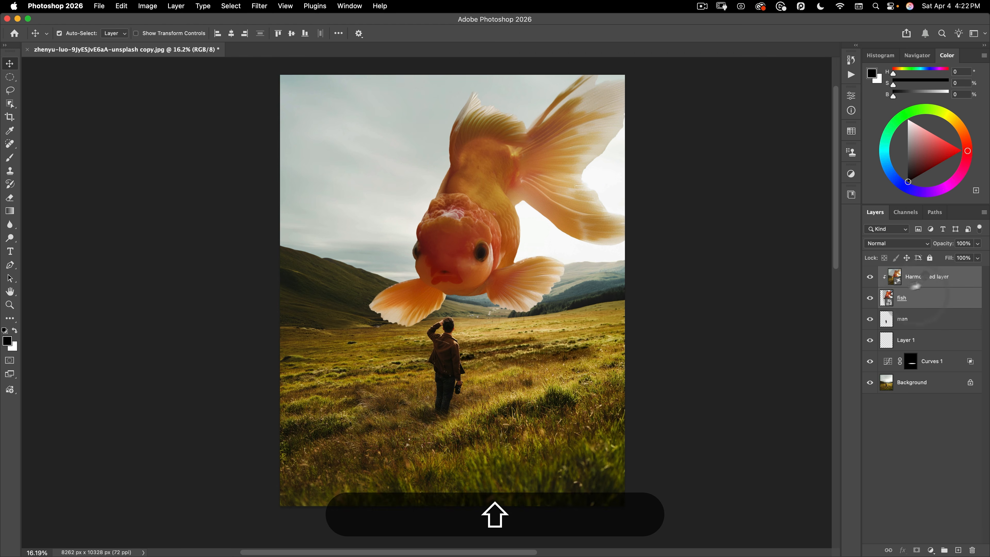
mouse_move(919, 304)
left_mouse_down()
mouse_move(910, 341)
mouse_move(916, 301)
left_mouse_up()
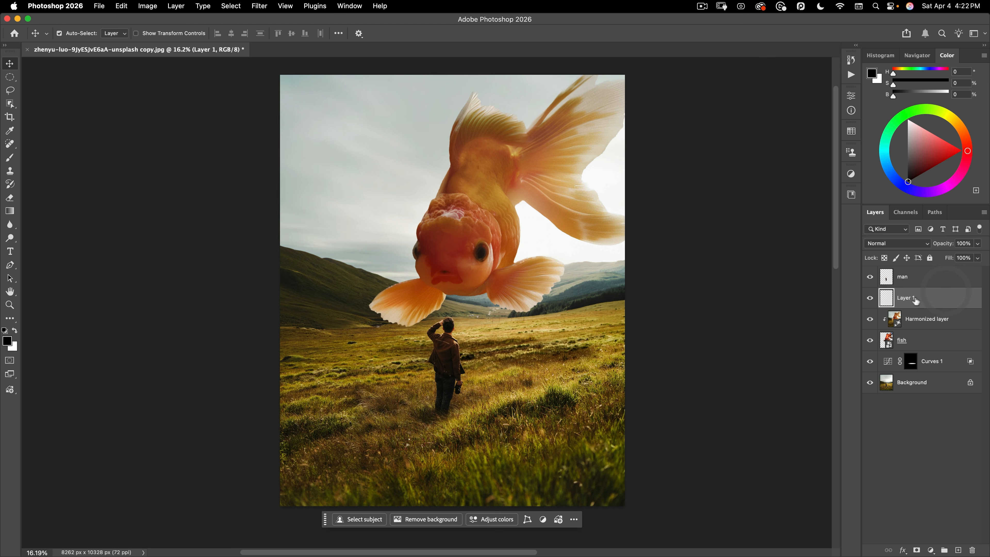
Step: Rename the new empty layer as atmosphere
double_click(916, 301)
type("atm")
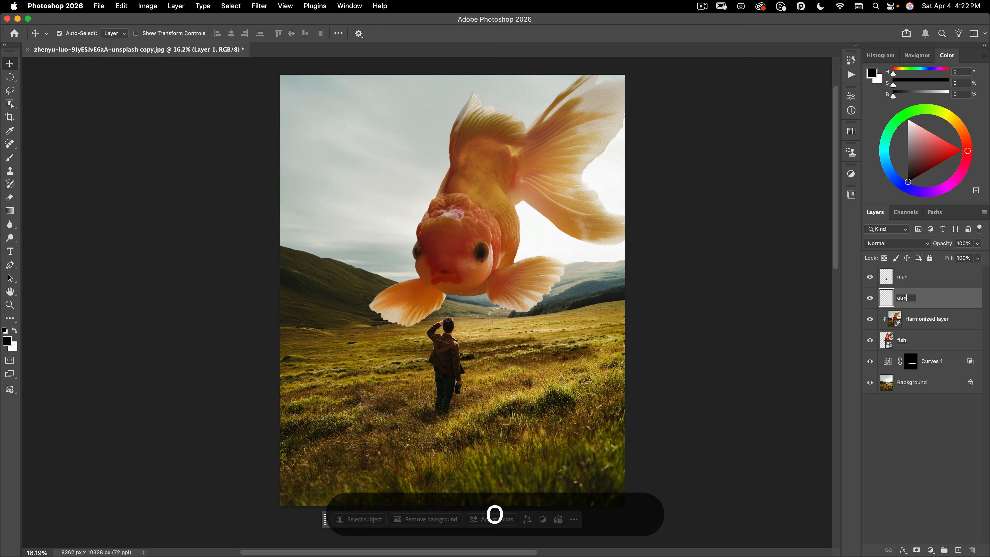
type("osphere")
key("Return")
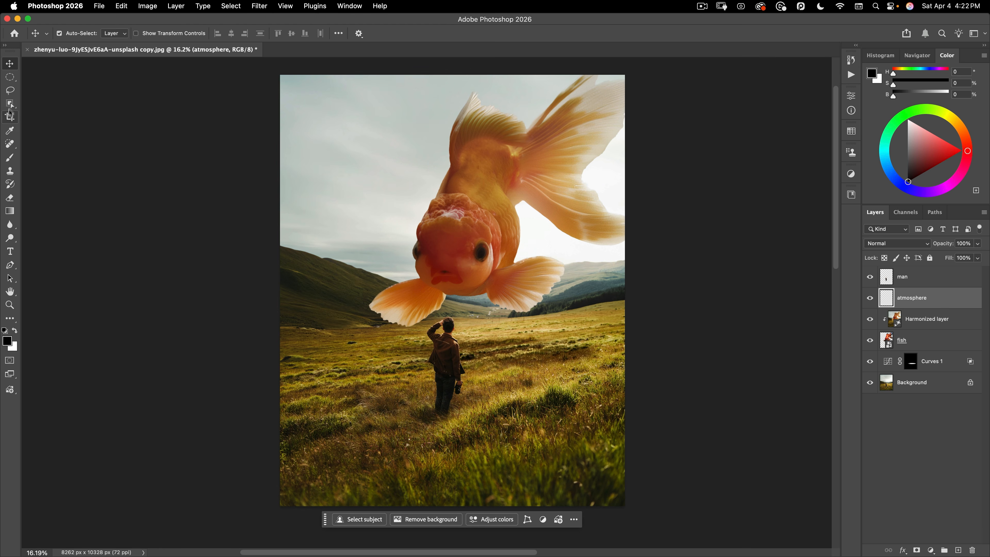
Step: Draw a wide elliptical selection around the man's upper body, just beneath the fish
left_click(11, 79)
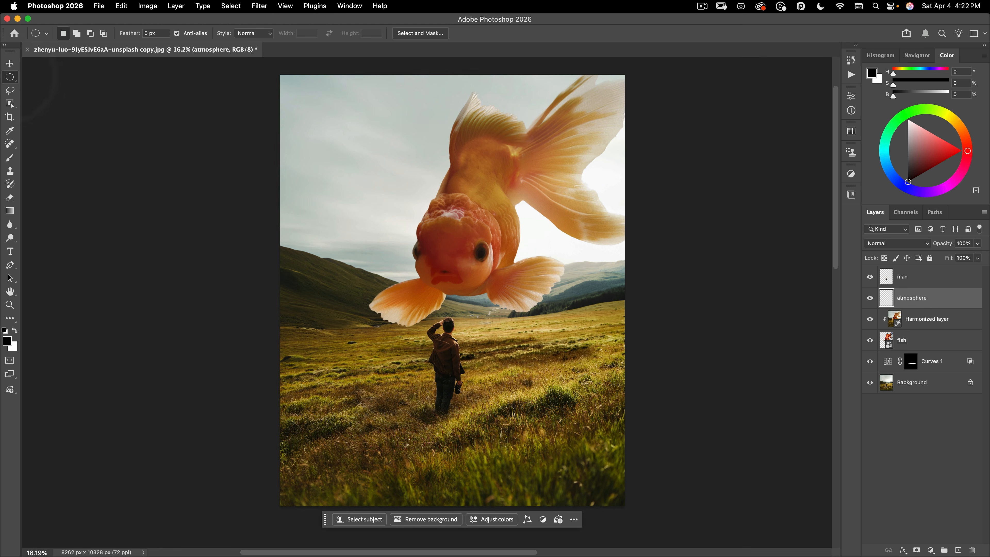
mouse_move(450, 343)
left_mouse_down()
mouse_move(486, 306)
mouse_move(495, 308)
mouse_move(469, 318)
mouse_move(517, 316)
mouse_move(530, 296)
mouse_move(466, 302)
mouse_move(549, 301)
mouse_move(499, 292)
left_mouse_up()
left_click_drag(509, 327, 472, 276)
key("space")
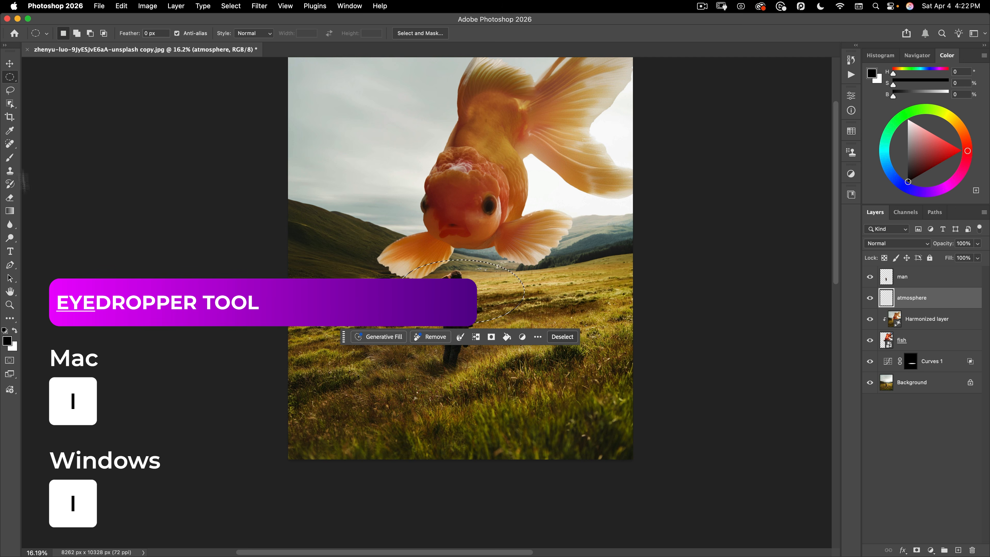
Step: Set the Eyedropper sample size to 5 by 5 Average and sample the light golden grass beside the man
left_click(13, 132)
left_click(492, 284)
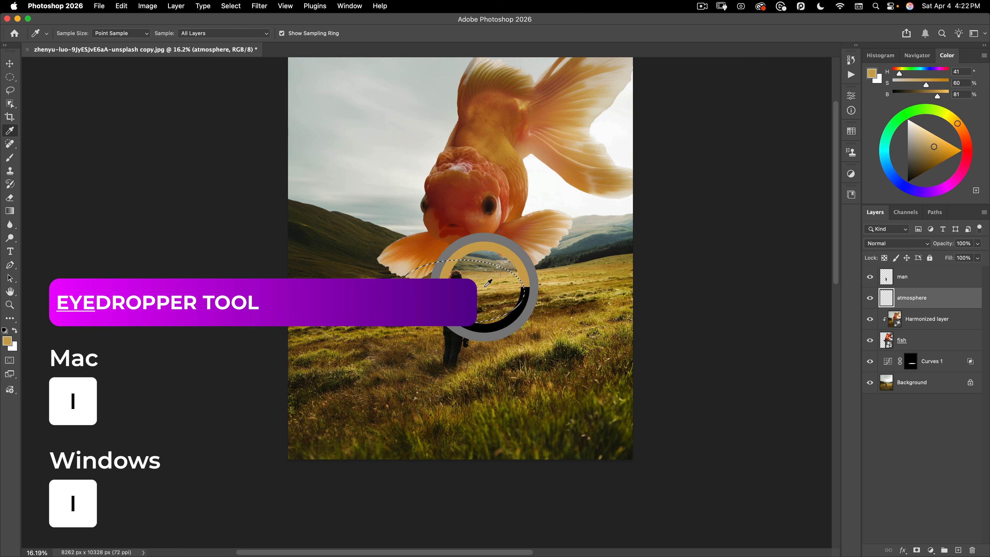
left_click_drag(492, 285, 490, 284)
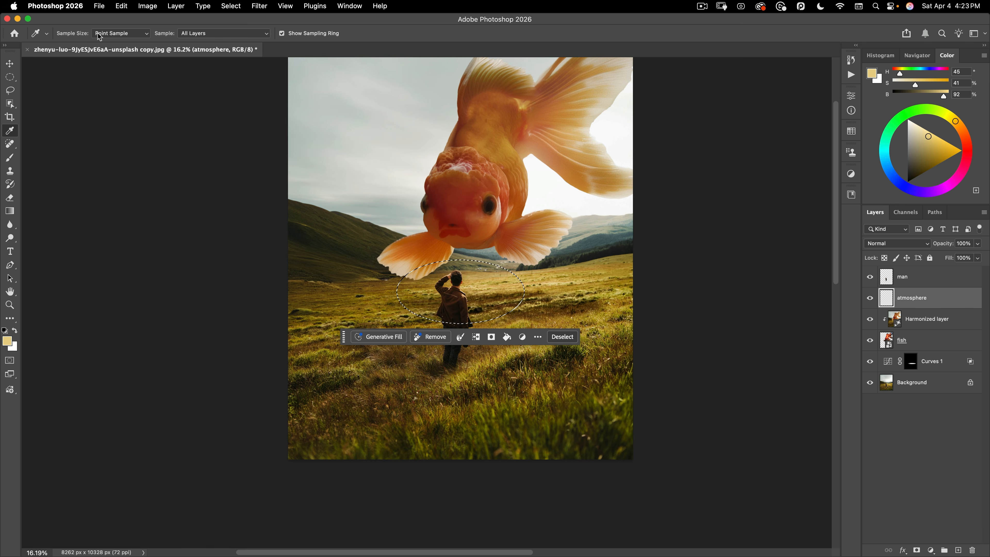
left_click(121, 35)
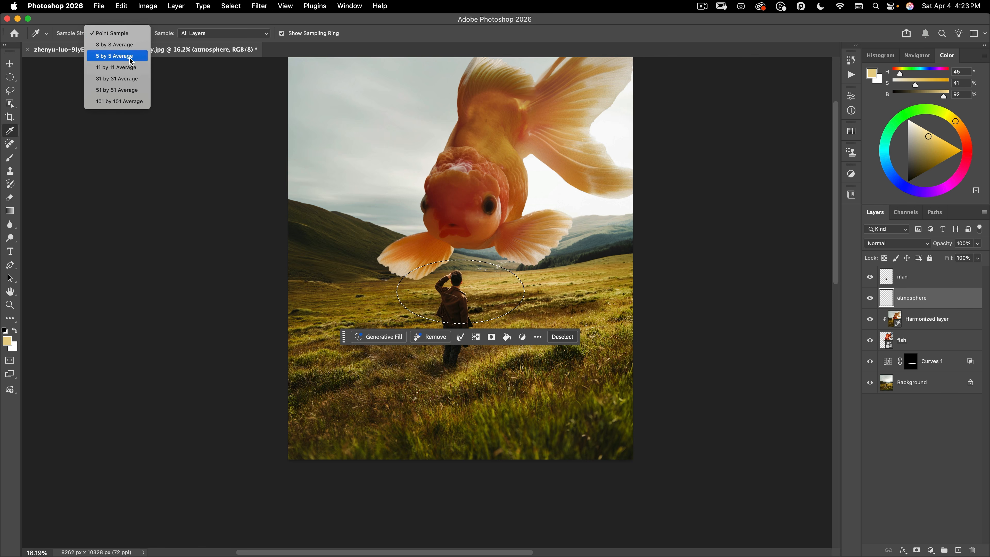
left_click(117, 56)
left_click_drag(480, 289, 483, 289)
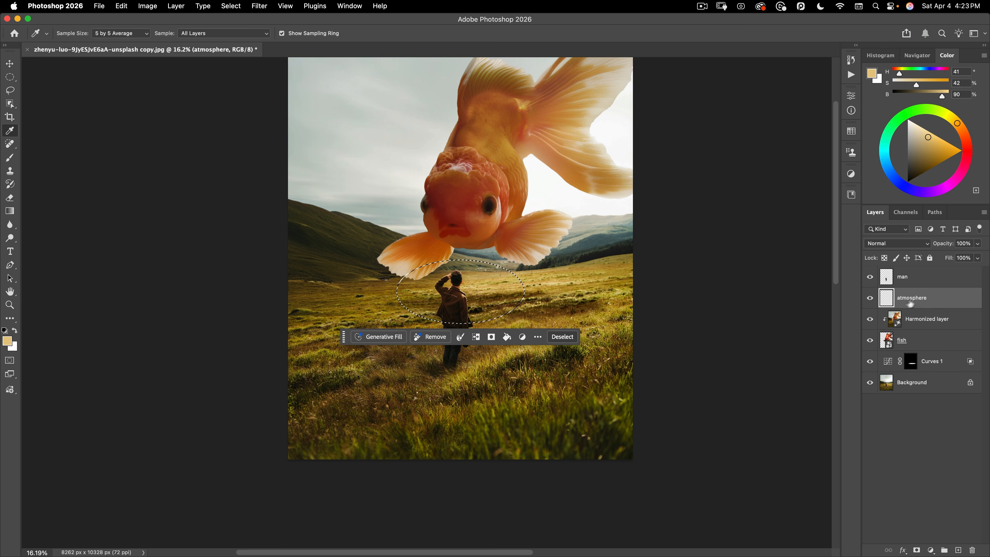
Step: Delete the atmosphere layer and fill the elliptical selection with a Solid Color fill layer in e7c987
left_click_drag(918, 303, 972, 551)
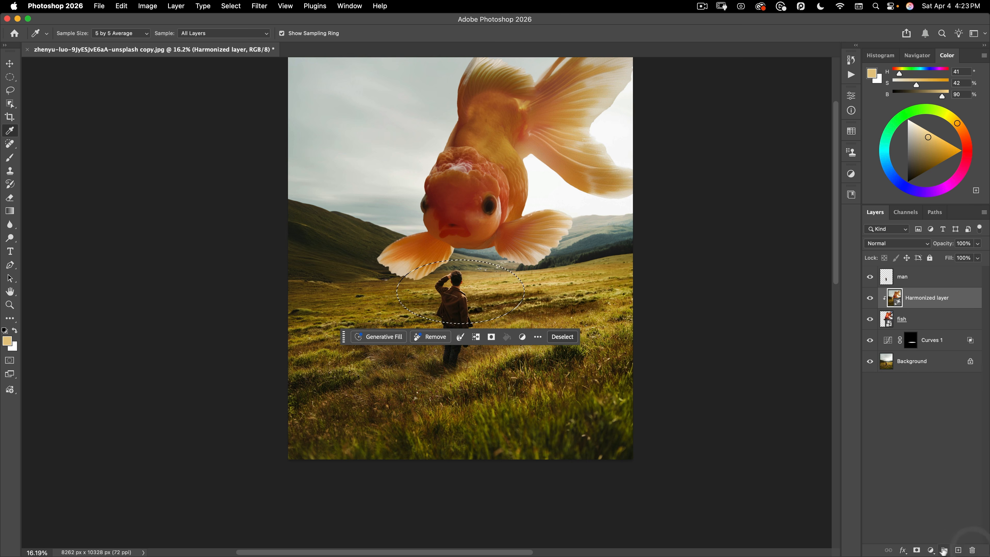
left_click(931, 550)
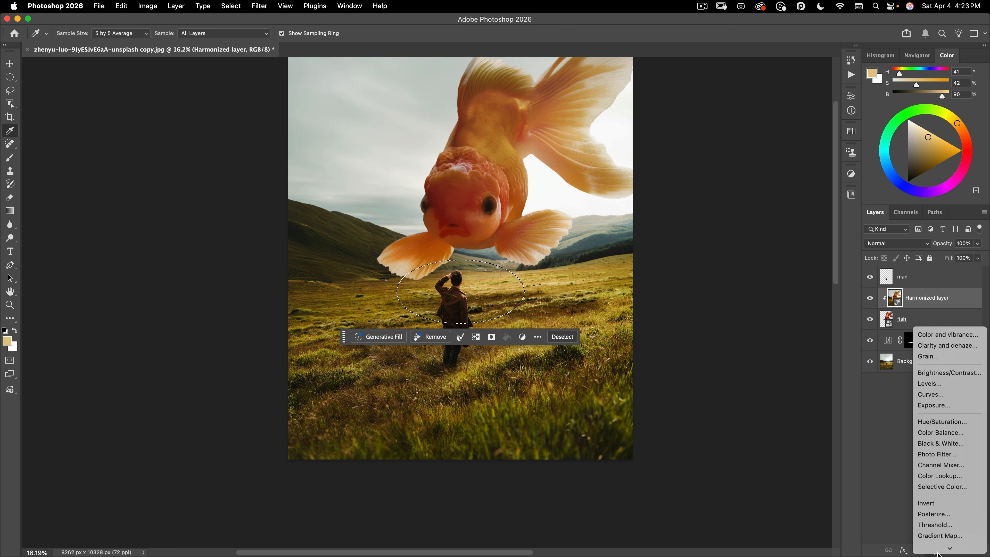
left_click(936, 524)
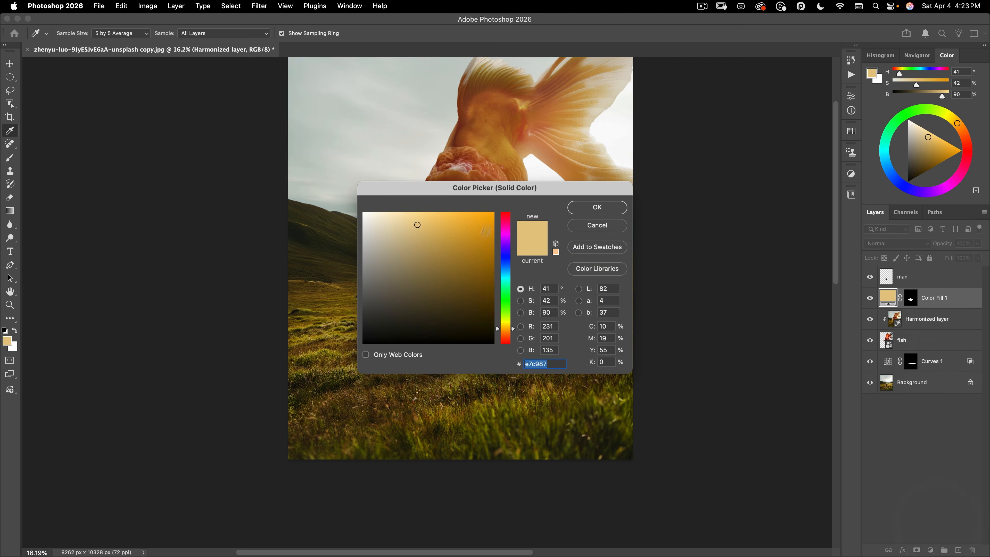
left_click_drag(492, 188, 728, 214)
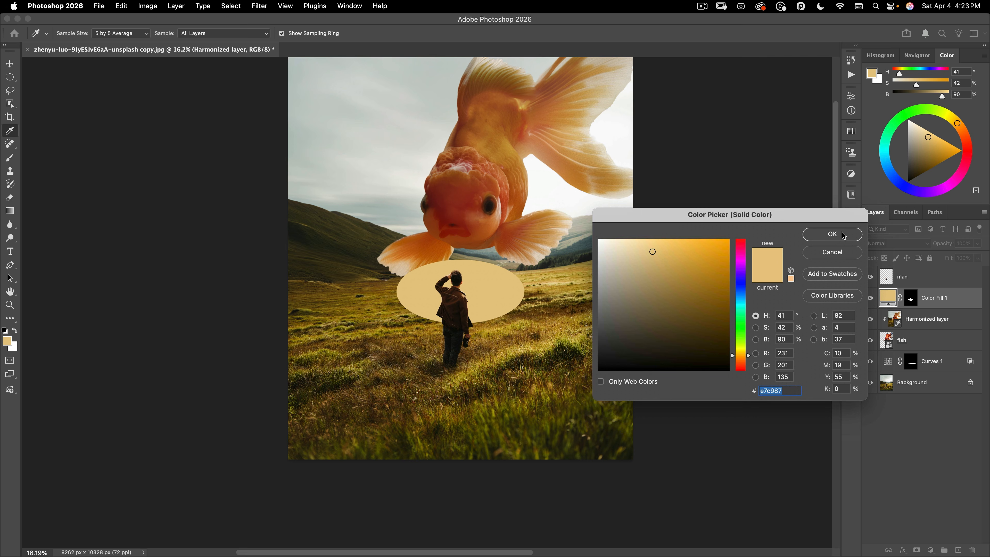
left_click(833, 235)
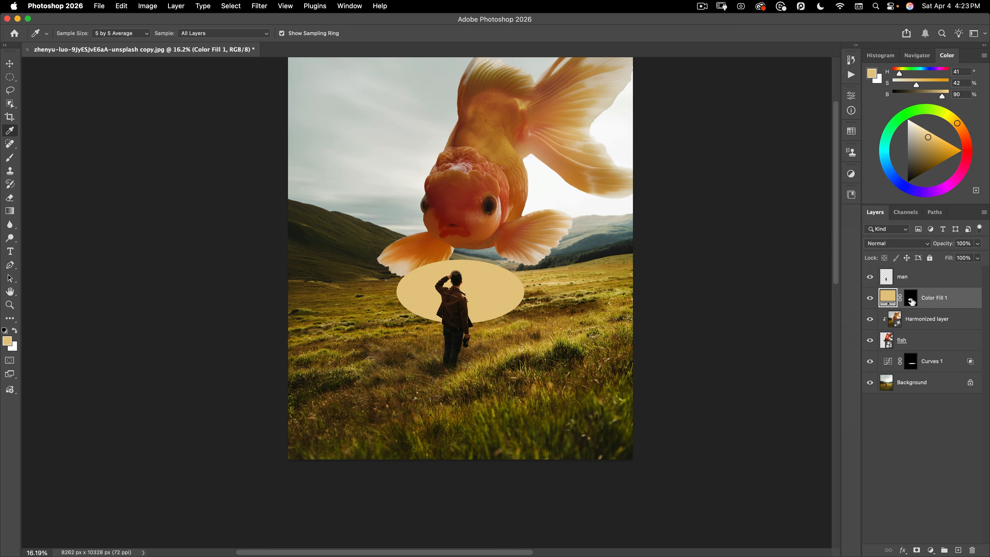
Step: Feather the Color Fill 1 mask by 660 px and set the layer's opacity to 56%
double_click(911, 301)
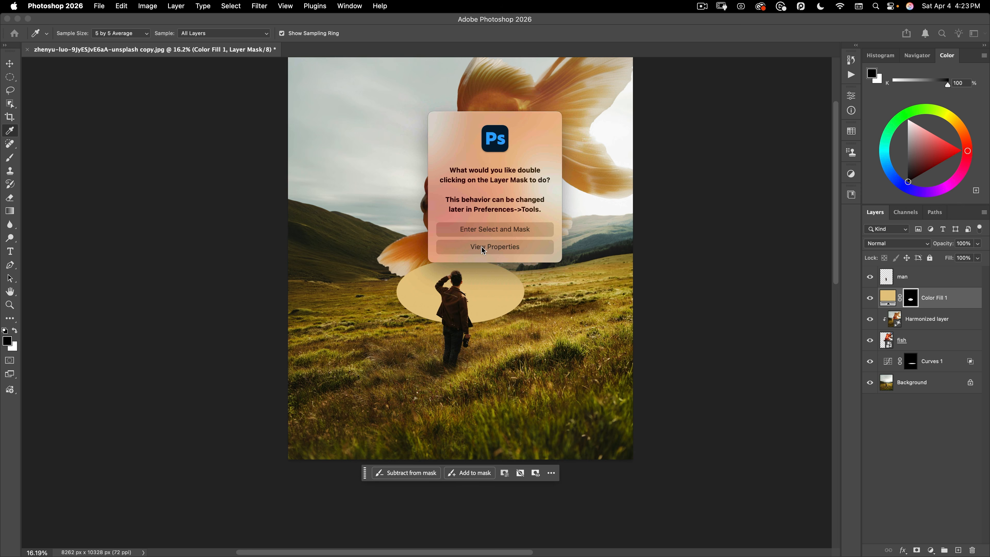
left_click(496, 249)
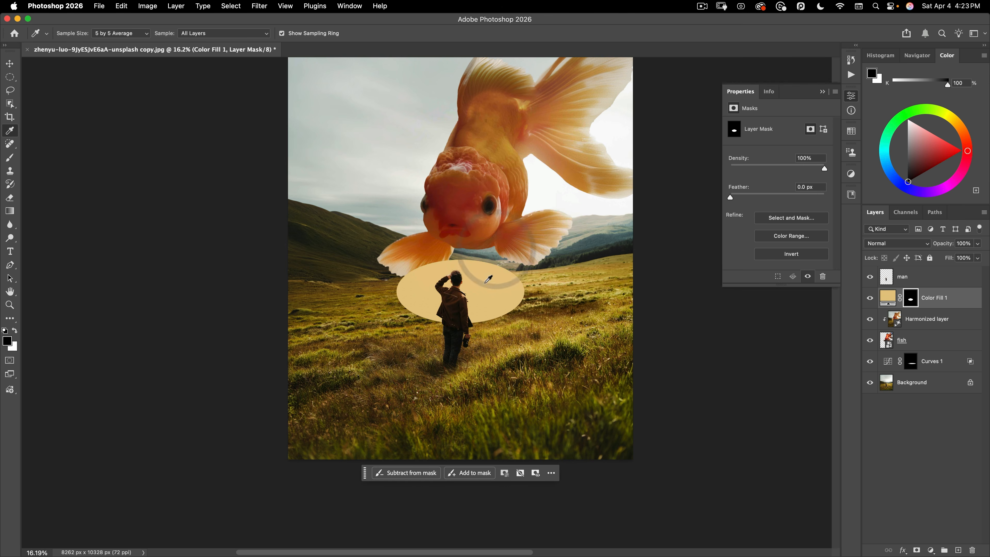
left_click_drag(731, 197, 819, 193)
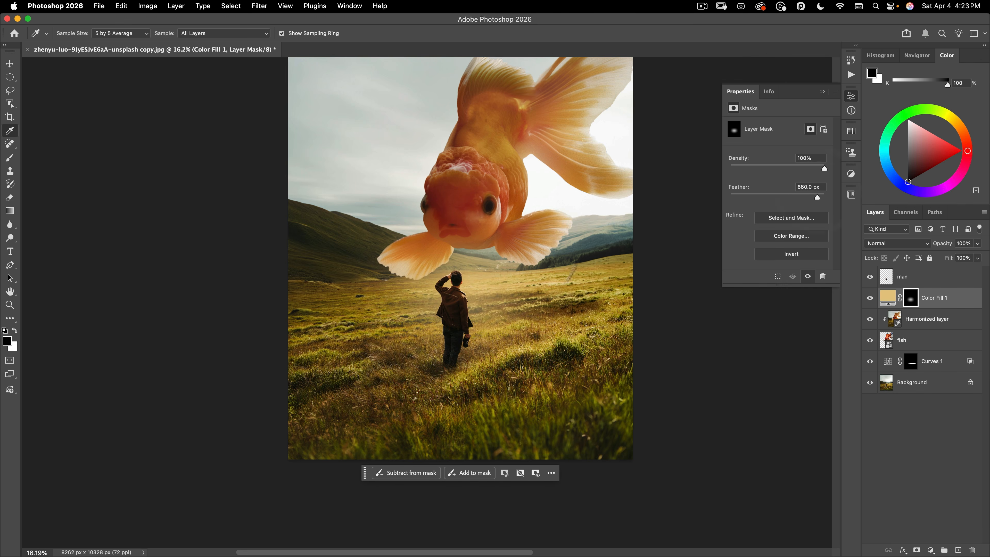
left_click(851, 96)
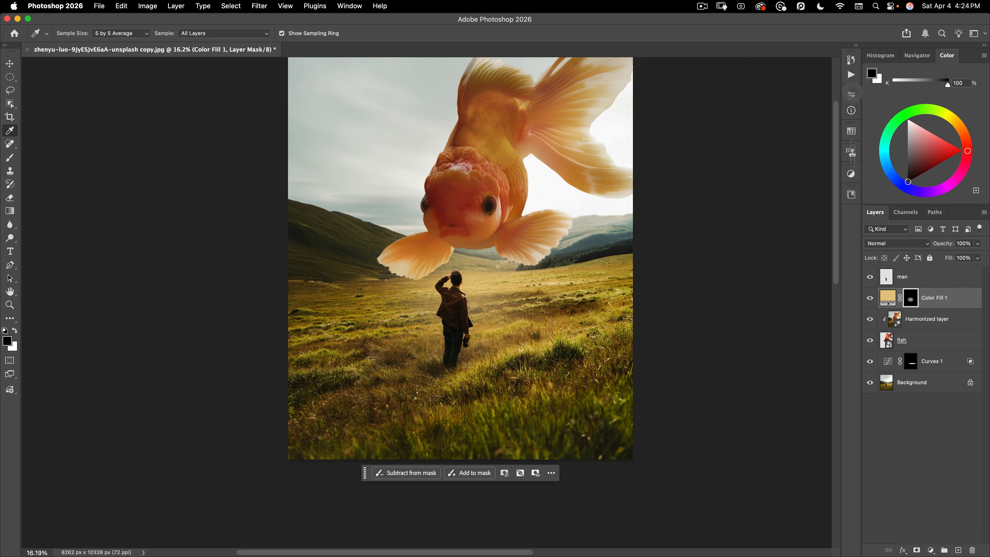
left_click_drag(941, 248, 916, 245)
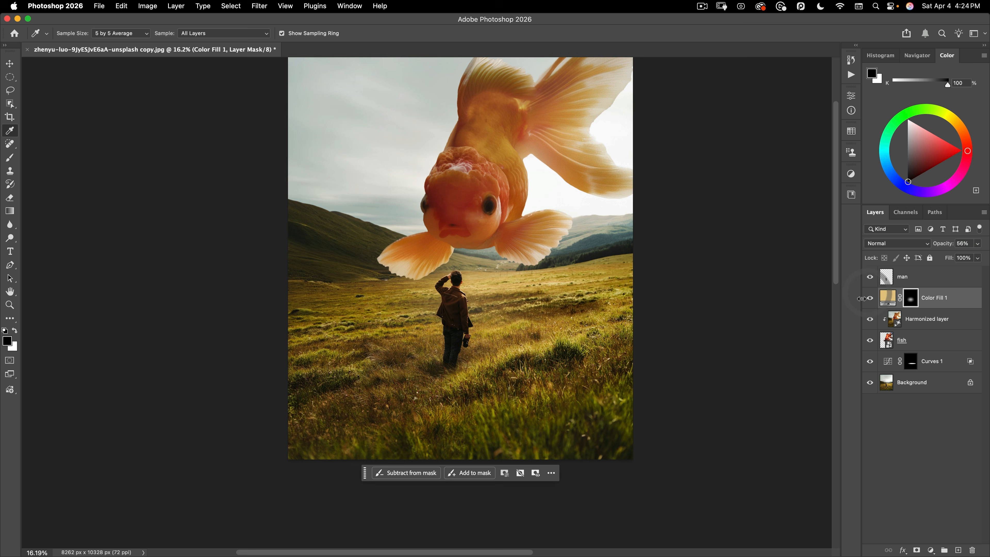
Step: Compare the composite with and without the Color Fill 1 haze, ending with the fill layer shown
left_click(870, 298)
left_click(870, 298)
left_click(870, 298)
left_click(870, 298)
left_click(871, 298)
left_click(870, 297)
key("space")
left_click_drag(438, 266, 413, 266)
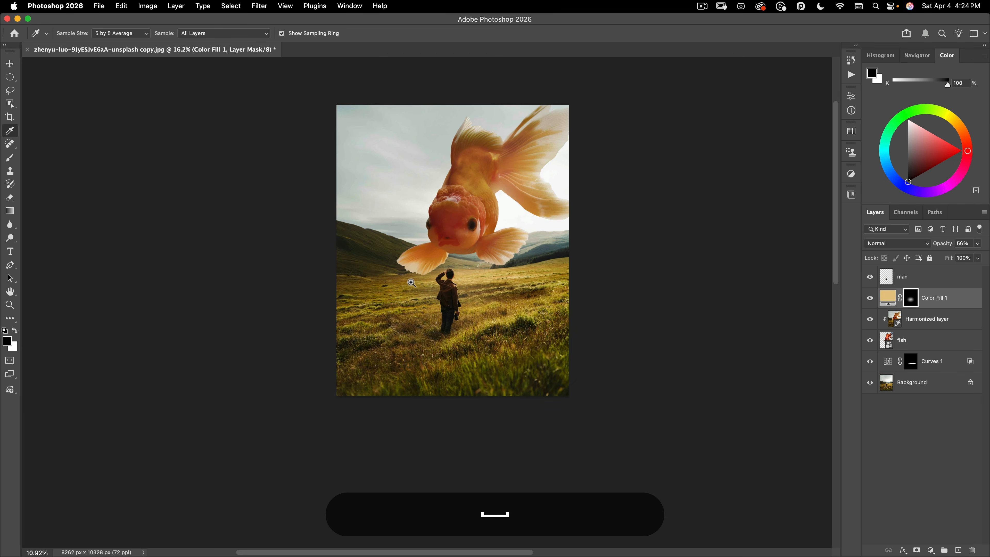
Step: Rasterize the Harmonized layer clipped to the fish
key("space")
mouse_move(522, 293)
left_mouse_down()
mouse_move(545, 312)
mouse_move(508, 287)
mouse_move(513, 276)
left_mouse_up()
key("v")
key("super+space")
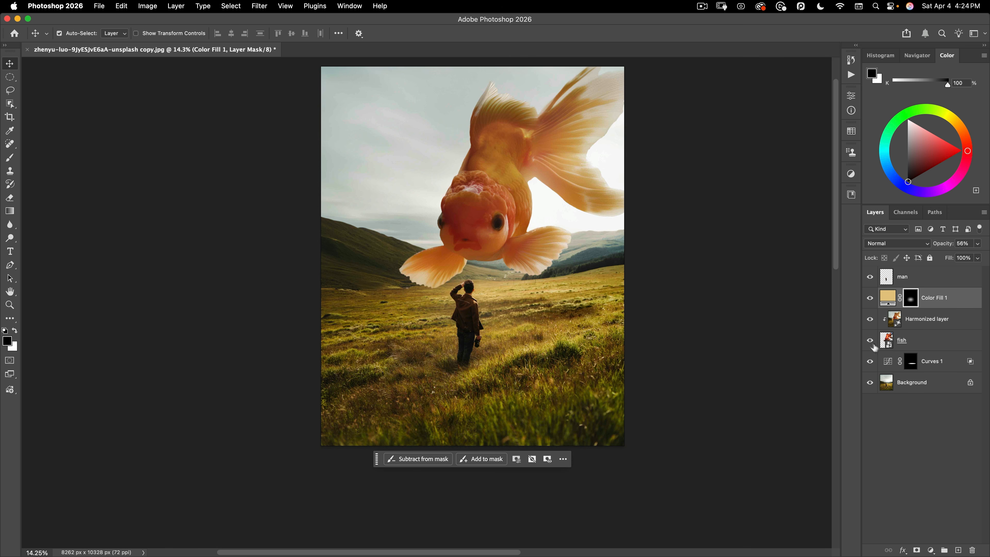
left_click(892, 322)
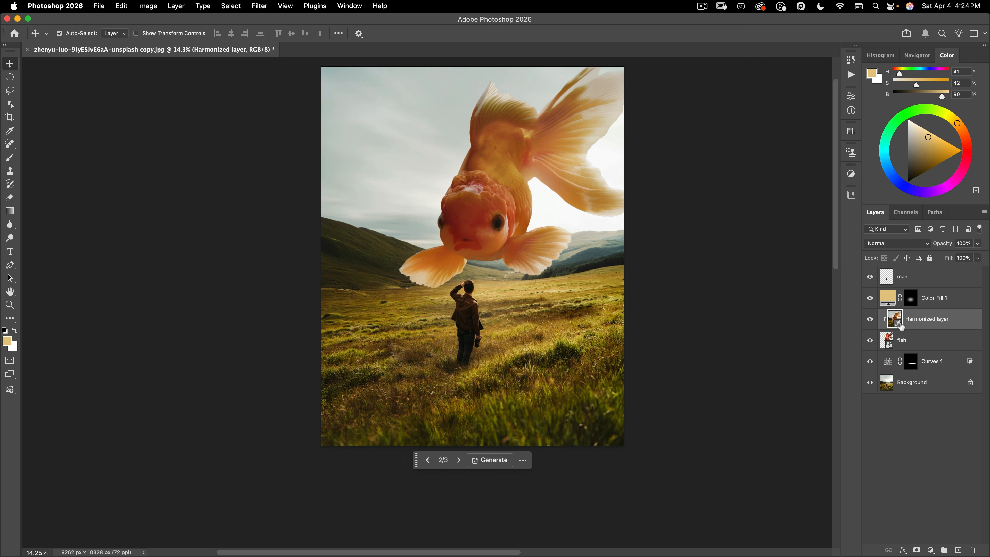
right_click(949, 320)
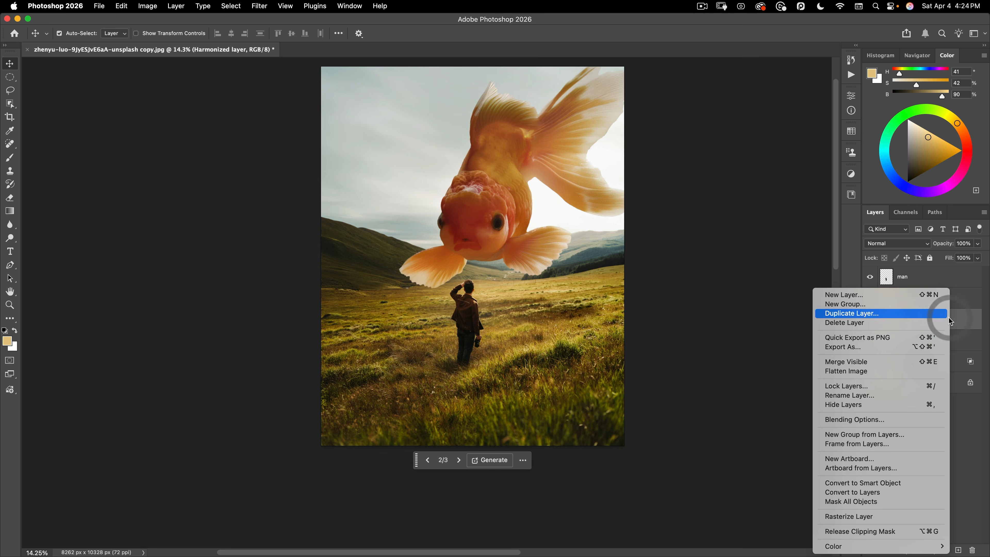
left_click(853, 517)
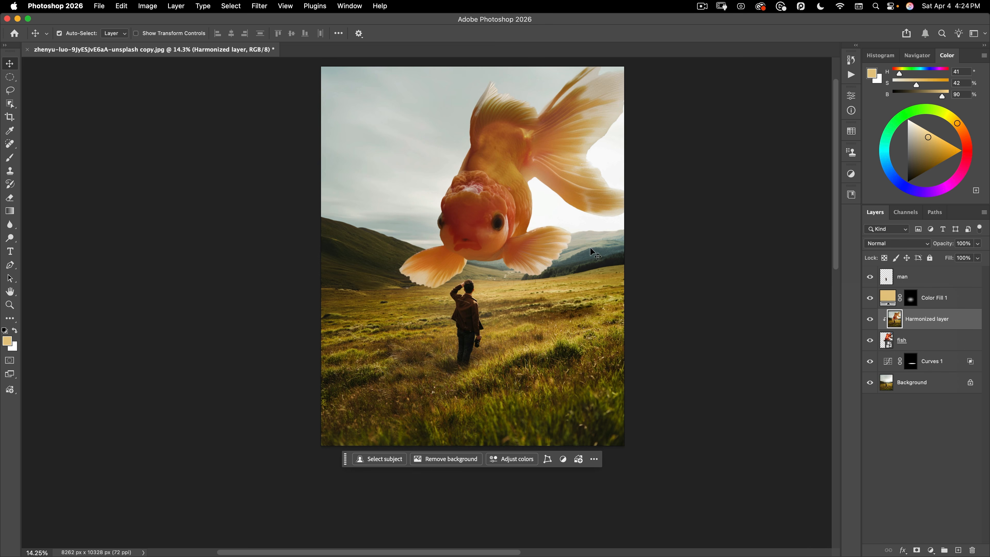
key("super+u")
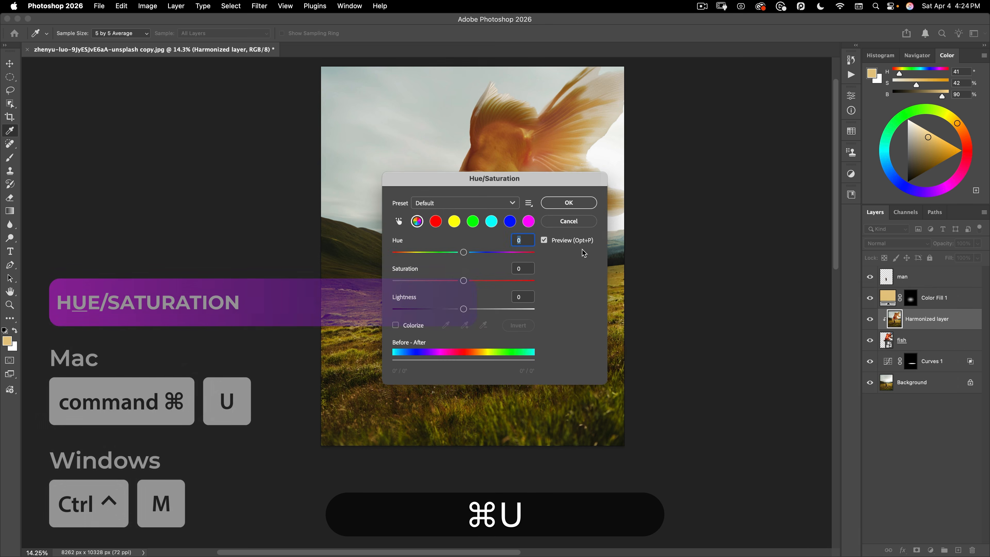
left_click_drag(488, 177, 706, 149)
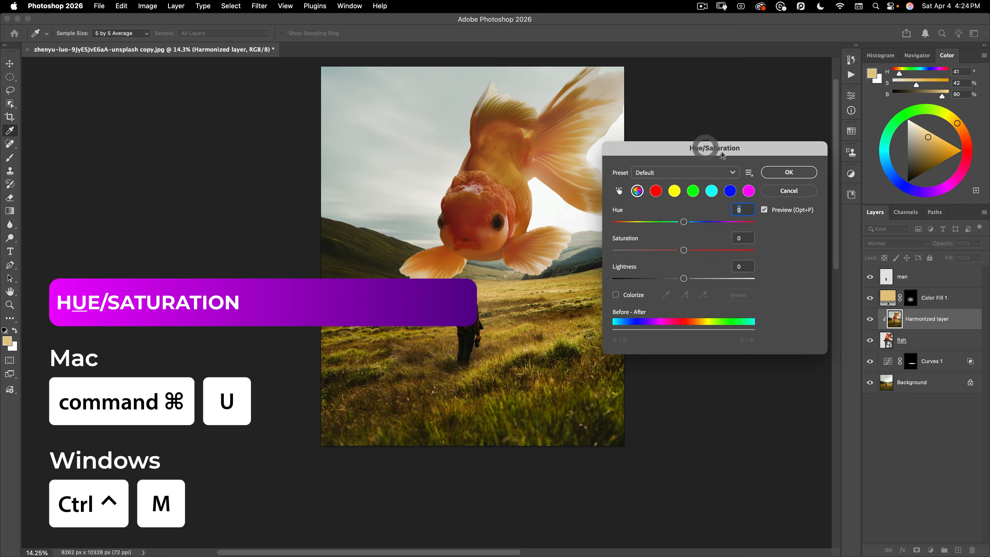
left_click(789, 190)
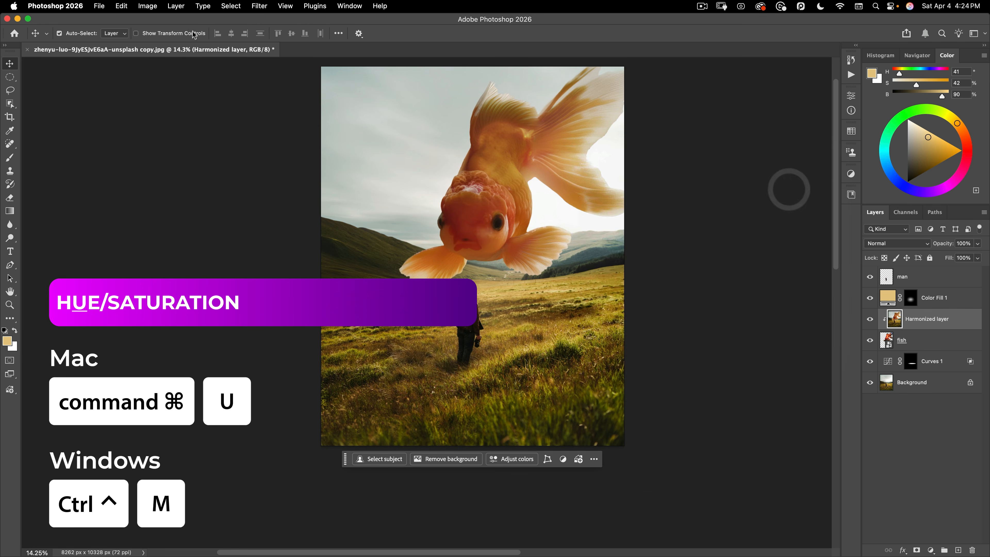
Step: Apply a Hue/Saturation adjustment to the Harmonized layer that targets the Reds and lowers their saturation to mute the goldfish's color
left_click(147, 6)
mouse_move(168, 35)
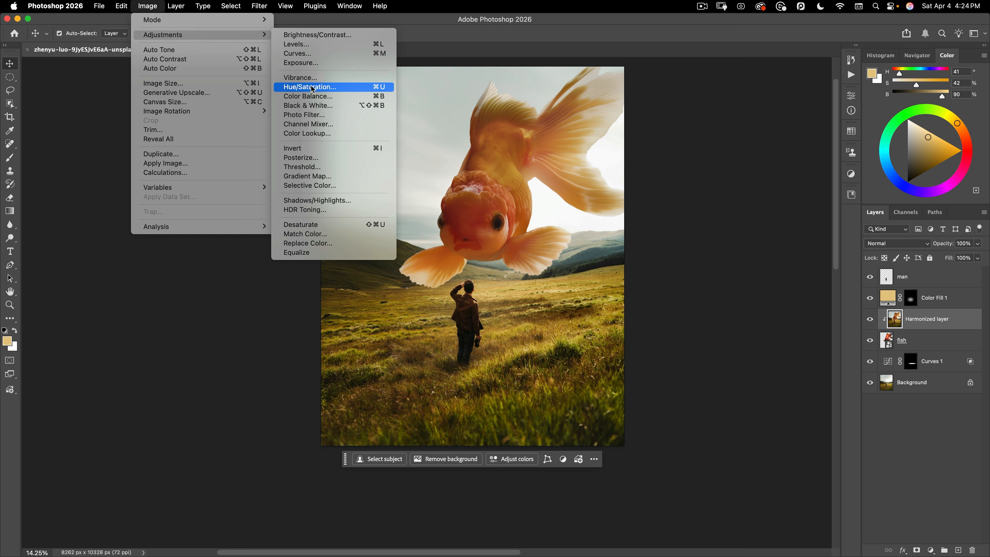
left_click(378, 90)
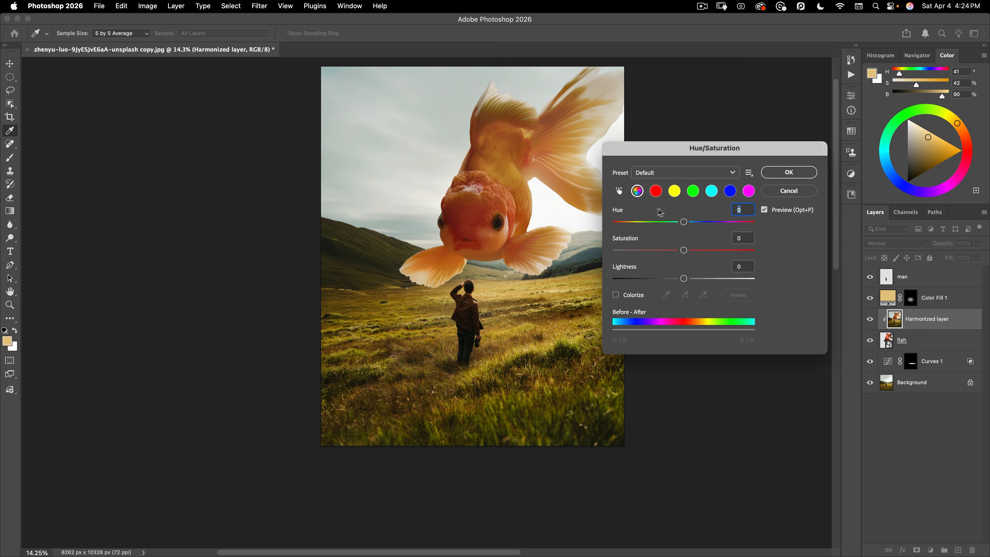
left_click(656, 193)
left_click(683, 251)
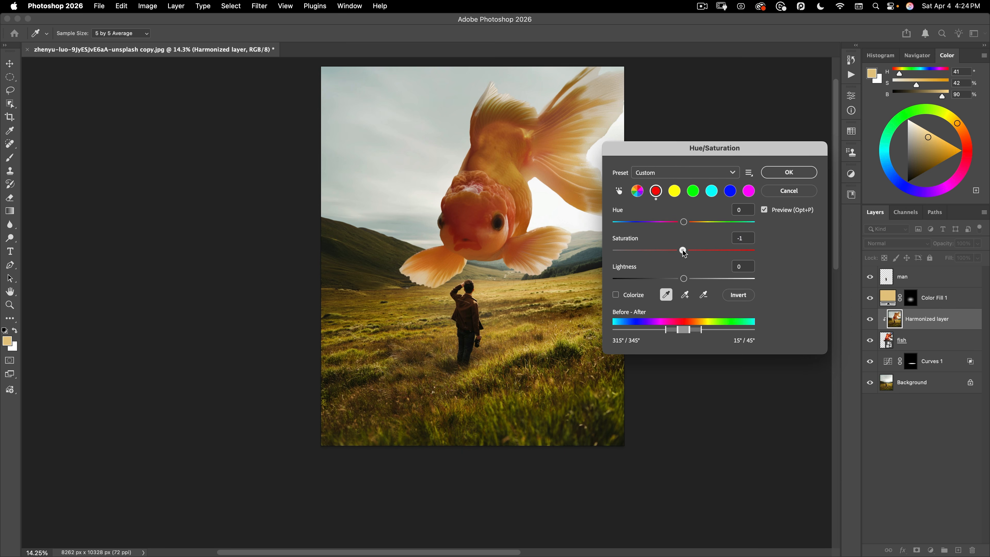
left_click_drag(683, 251, 686, 221)
left_click_drag(669, 249, 669, 248)
left_click(784, 172)
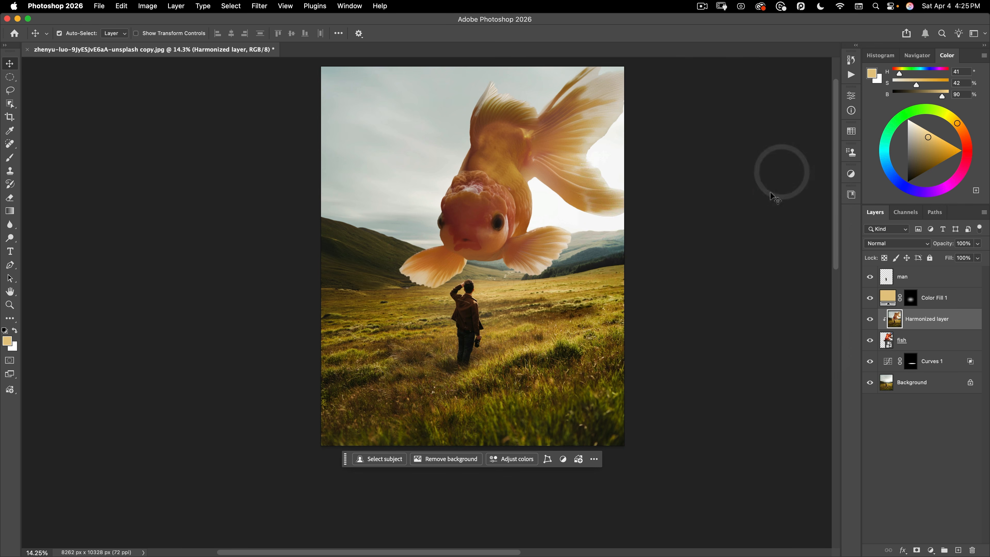
Step: Add a Hue/Saturation adjustment layer above the Background, target the grass's yellows by sampling them, and set their hue to -14
left_click(909, 382)
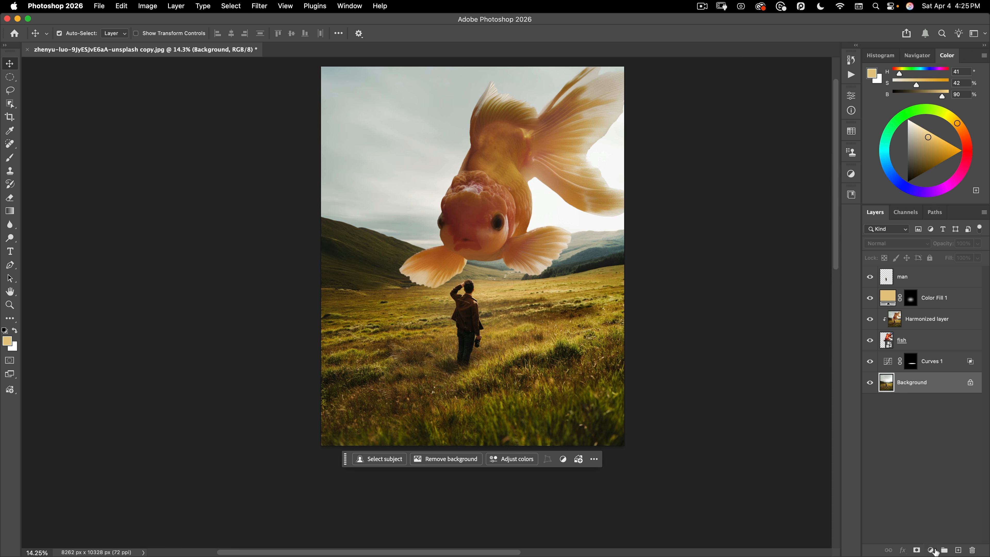
left_click(935, 550)
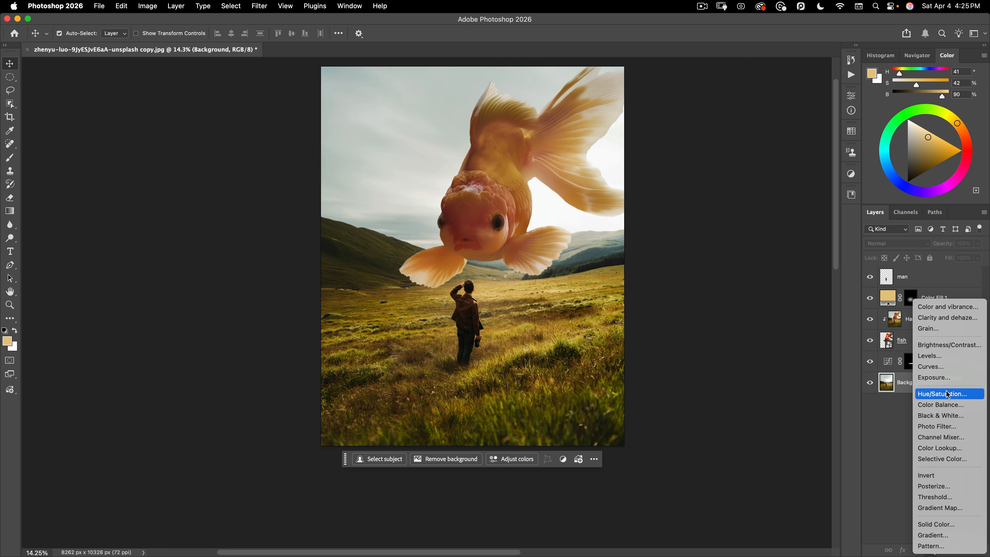
left_click(948, 394)
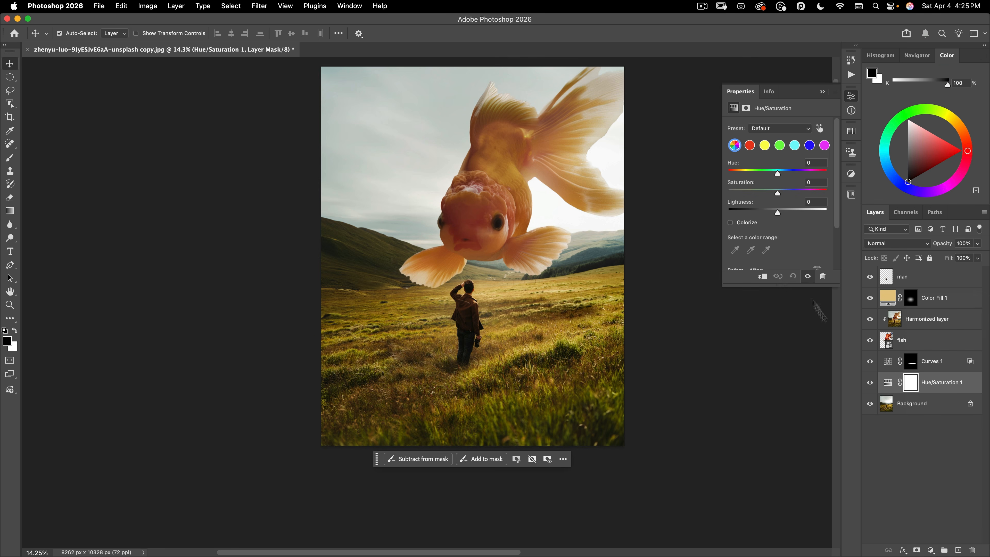
left_click(820, 129)
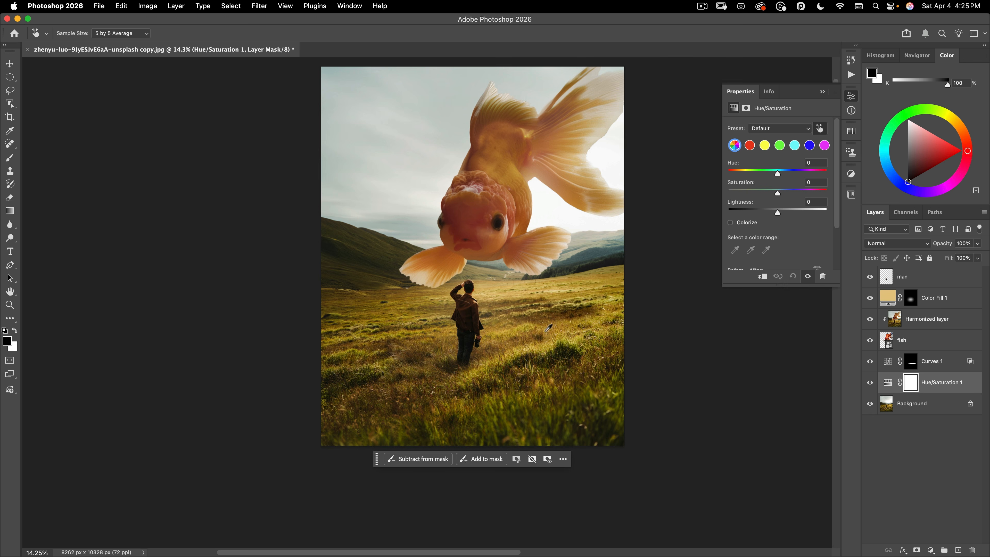
left_click(528, 325)
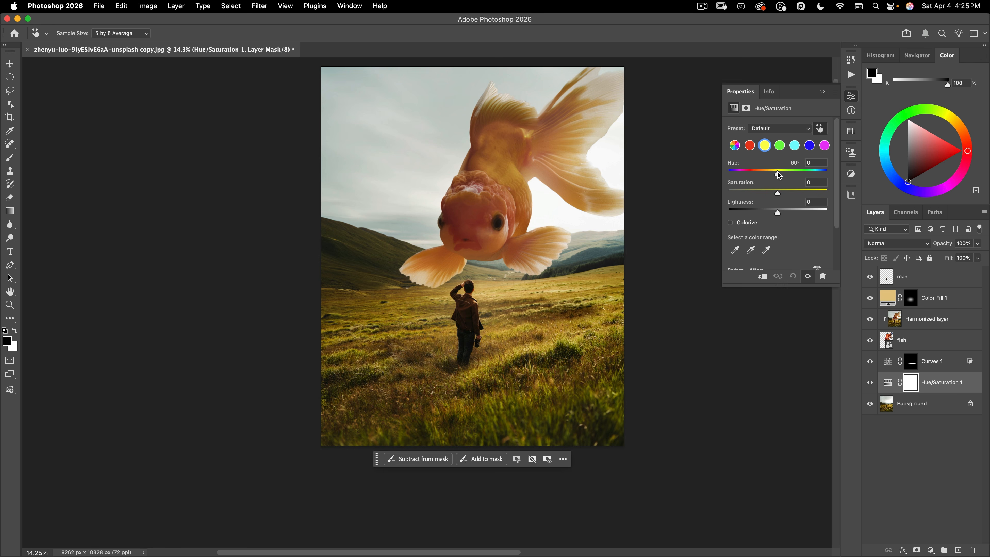
left_click_drag(777, 175, 773, 175)
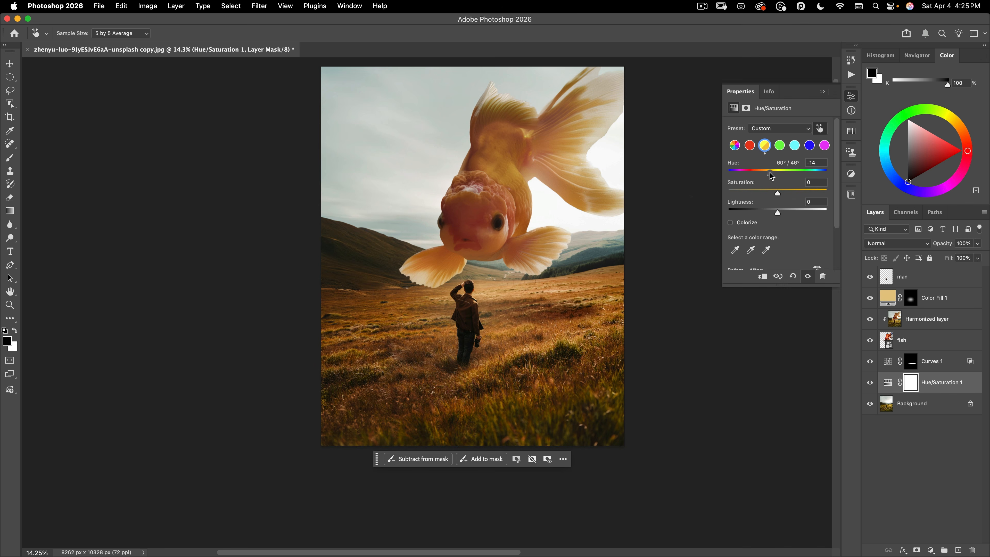
left_click(852, 97)
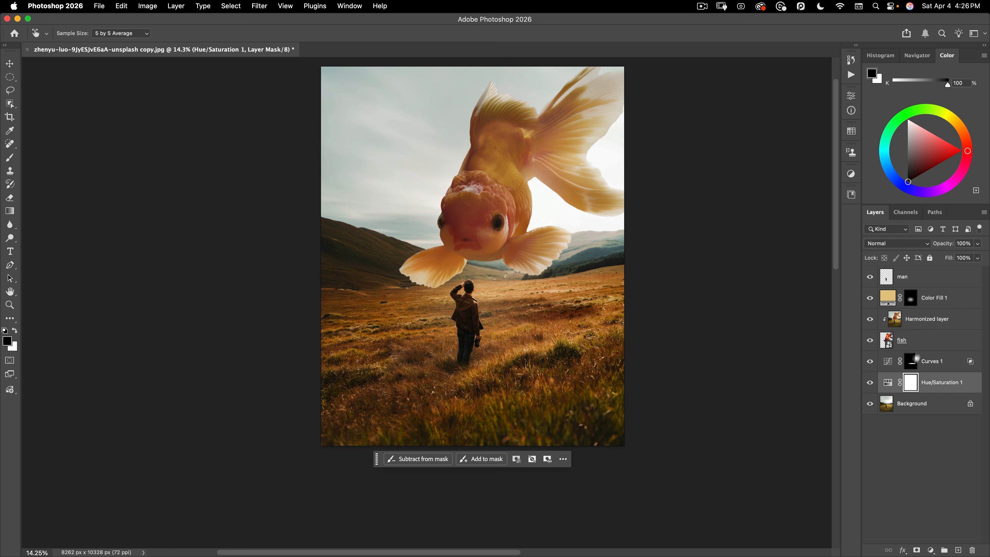
Step: Select only the man's coat on the man layer using the Object Selection tool's people detection
left_click(886, 284)
key("v")
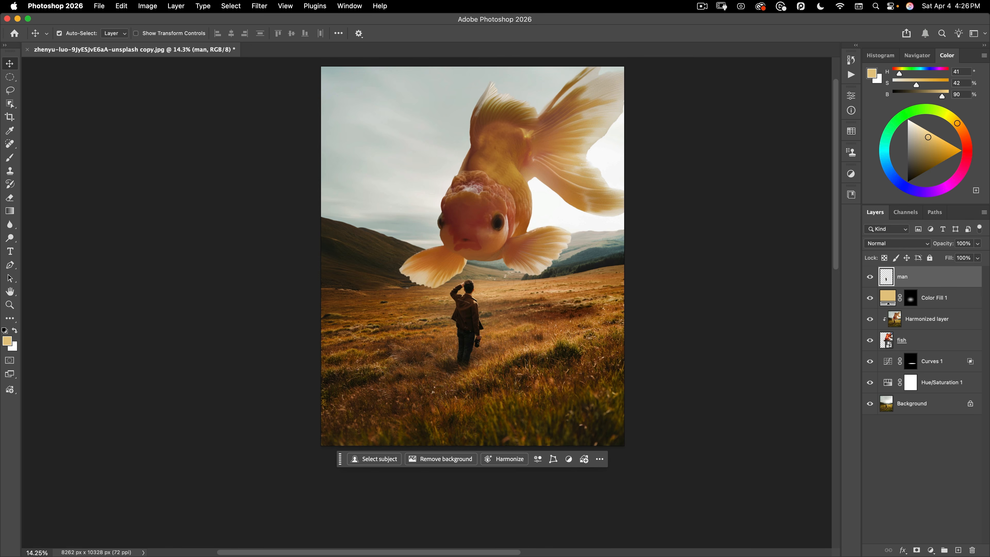
left_click(10, 104)
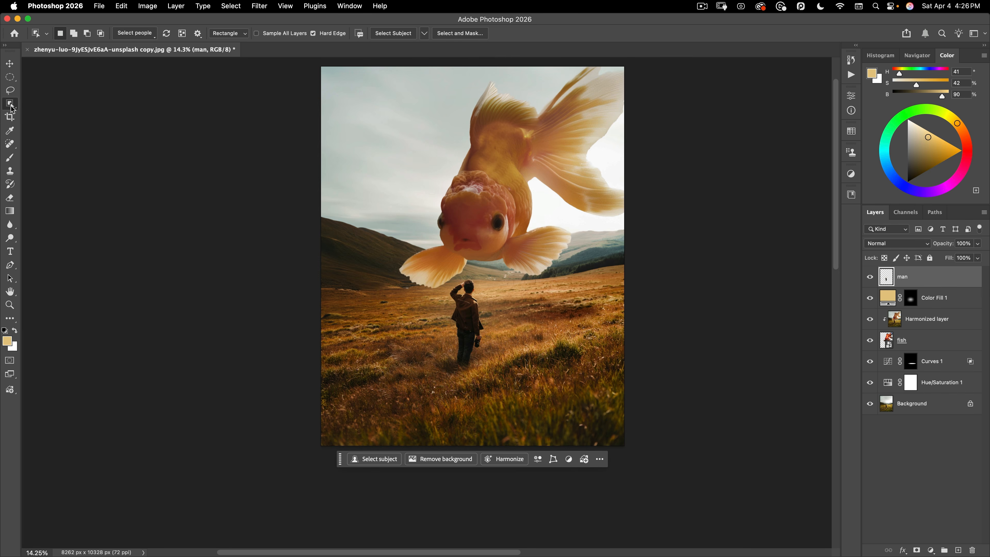
left_click(148, 38)
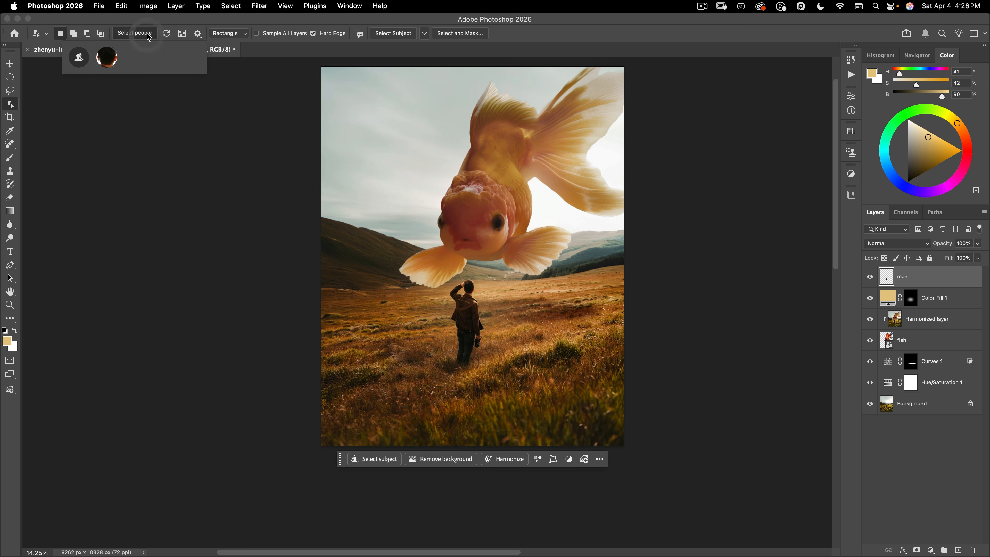
left_click(106, 60)
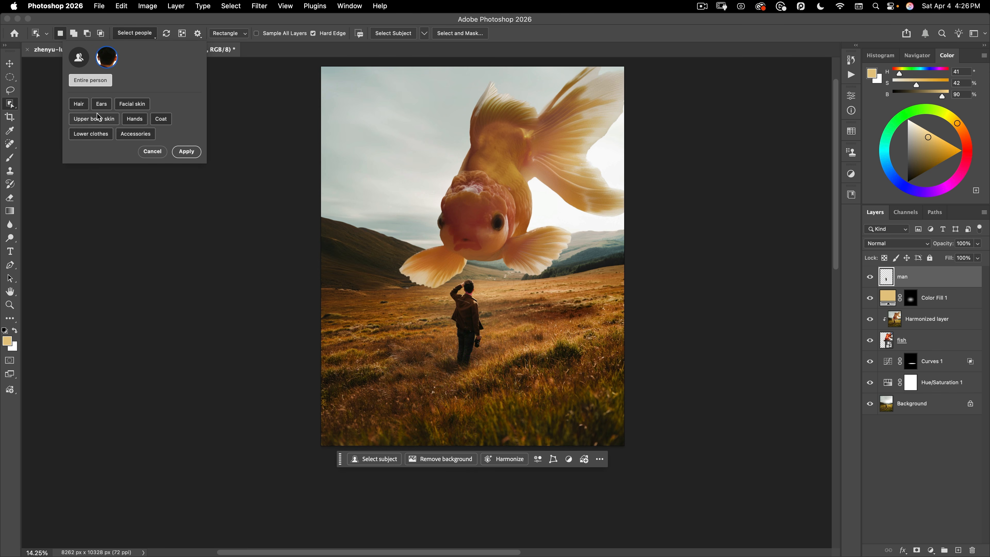
left_click(161, 119)
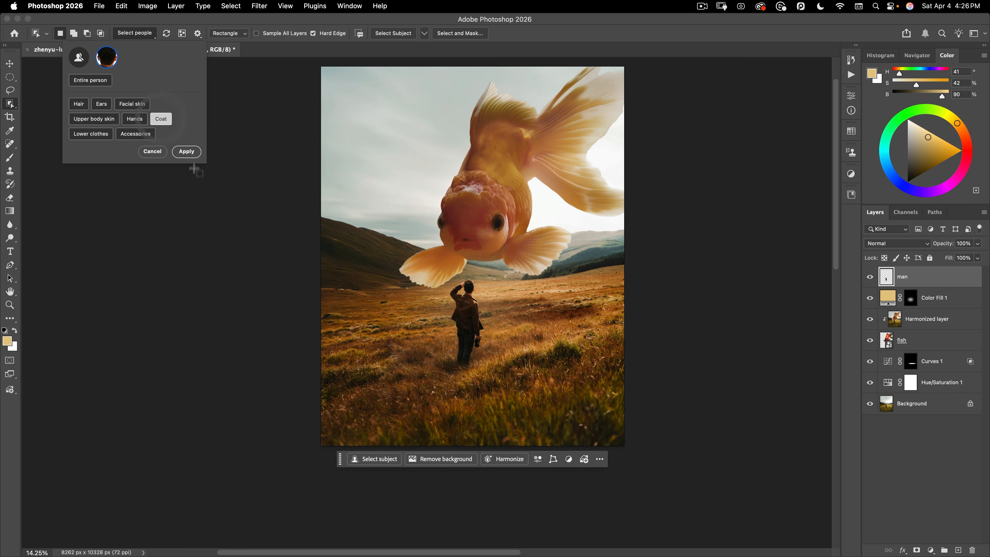
left_click(187, 152)
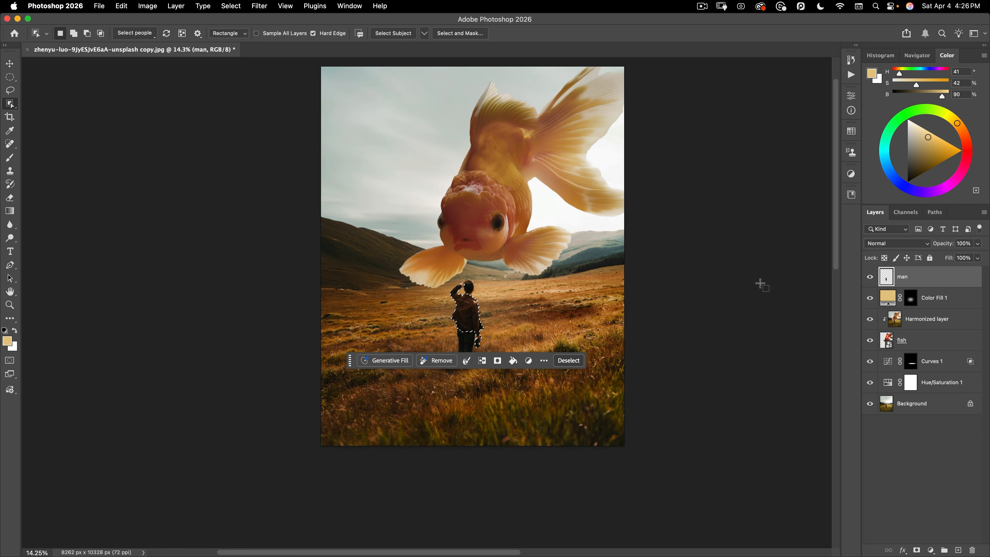
Step: Add a Curves adjustment layer above the man layer, masked to the selected coat
left_click(931, 550)
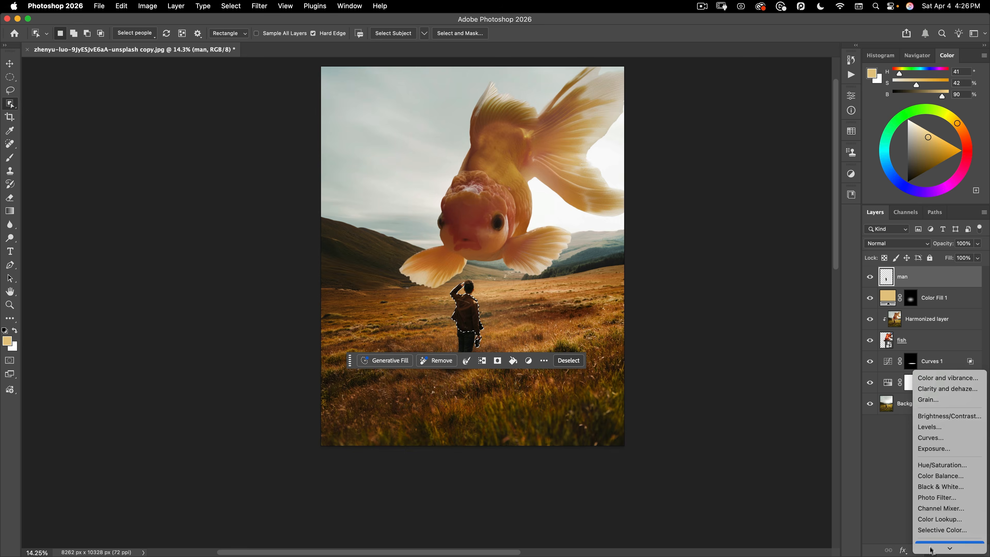
left_click(951, 427)
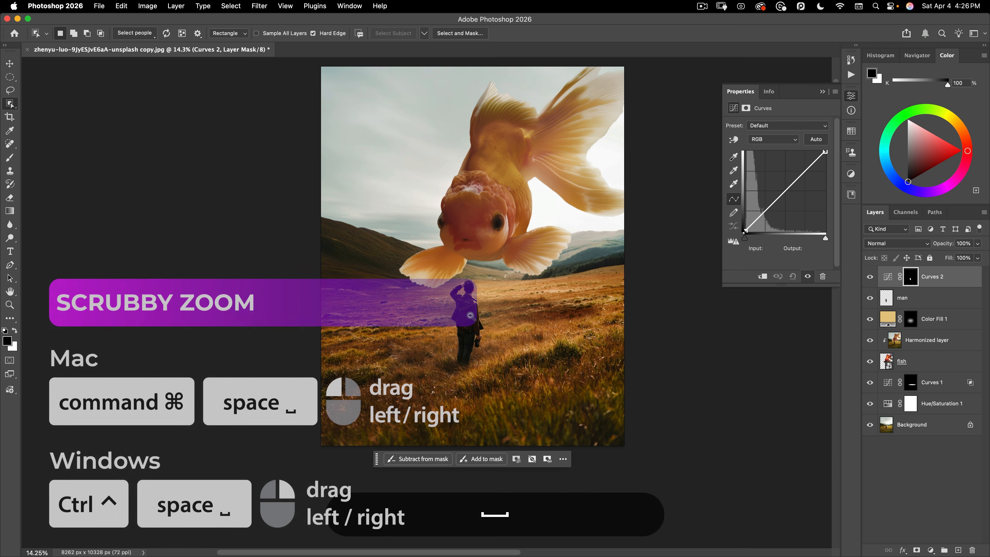
left_click_drag(468, 317, 436, 317)
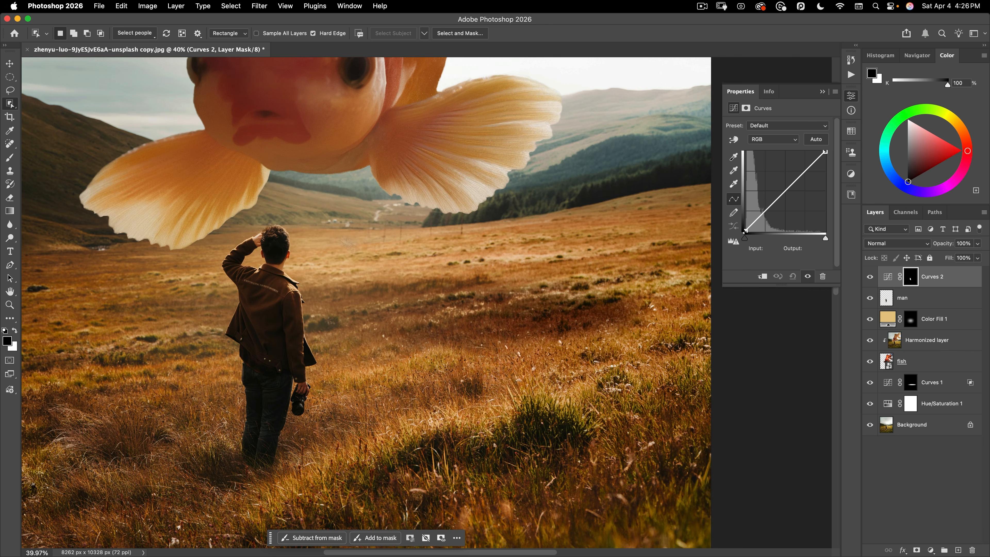
left_click(776, 139)
left_click(783, 119)
left_click(774, 143)
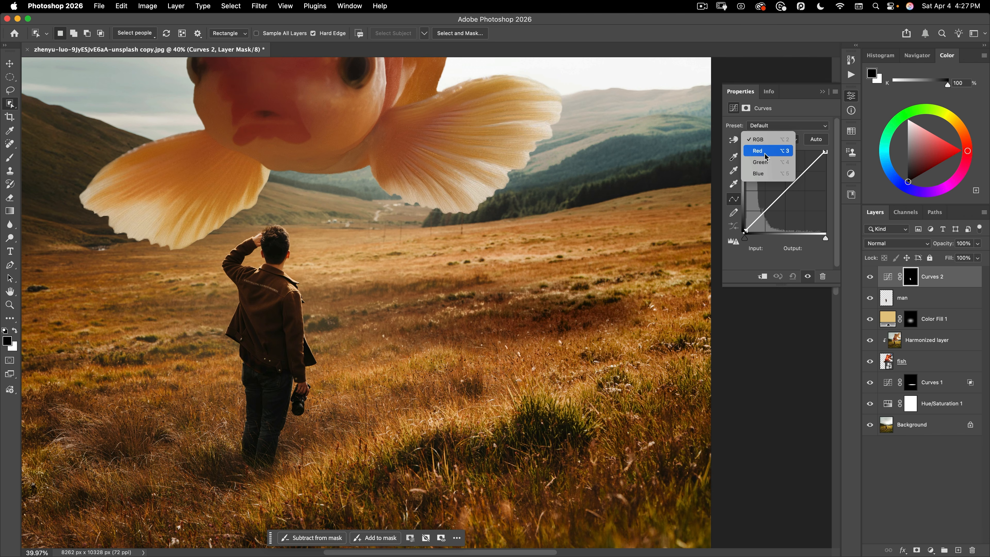
left_click(779, 102)
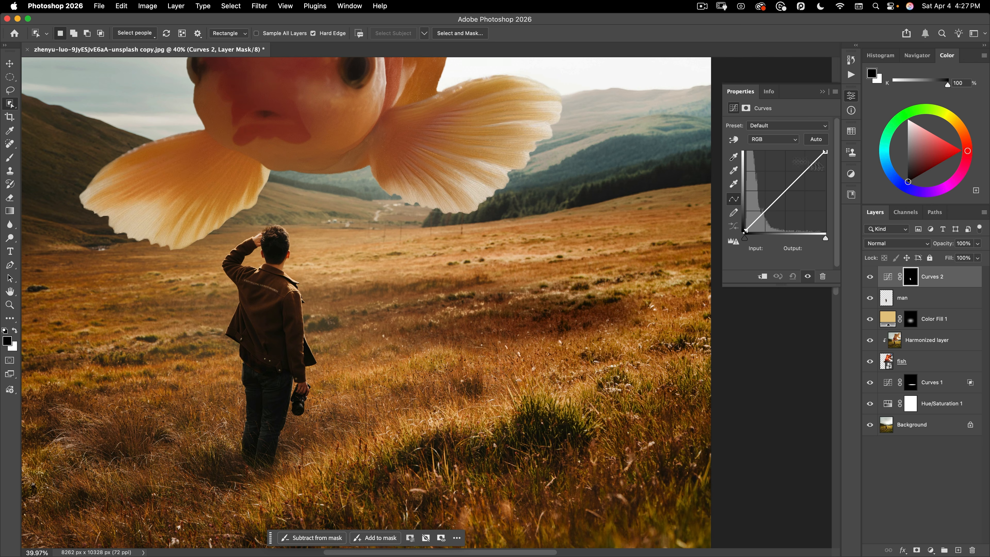
Step: Recolor the coat with Curves by lowering Red, raising Green slightly, and moving the Blue curve point to input 100, output 173
left_click(773, 140)
left_click(758, 150)
left_click(786, 193)
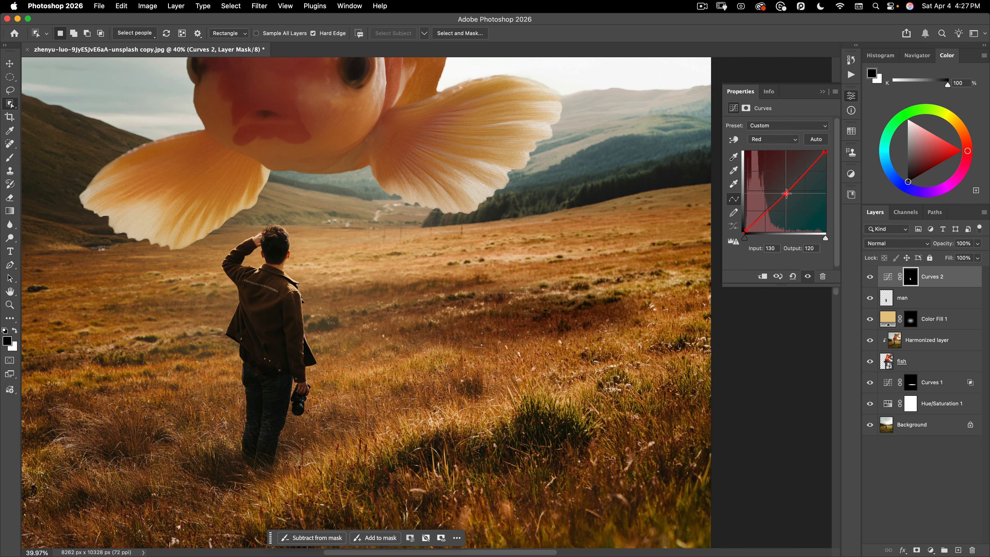
mouse_move(786, 194)
left_mouse_down()
mouse_move(791, 202)
mouse_move(777, 176)
left_mouse_up()
left_click(773, 139)
left_click(766, 148)
left_click(780, 141)
left_click(776, 151)
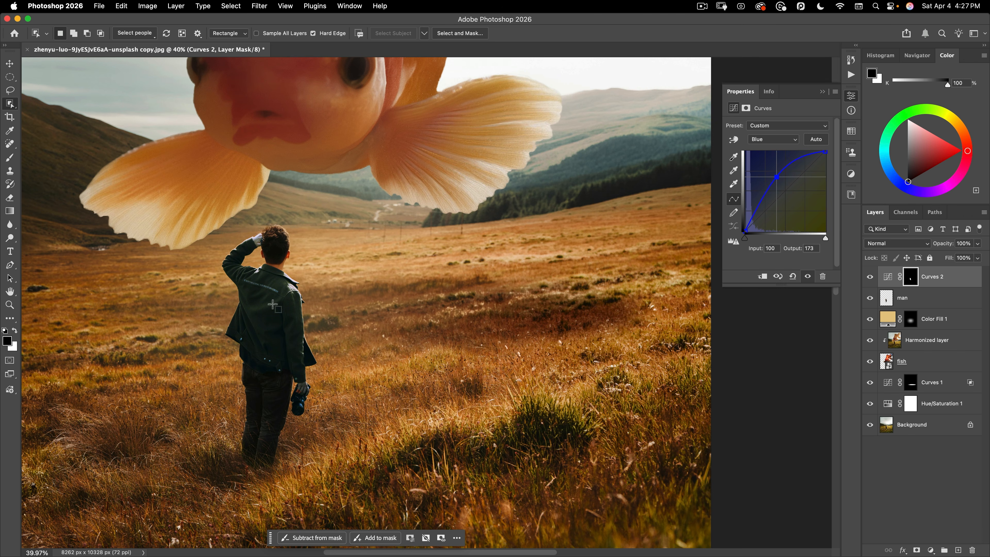
Step: Brighten the coat by raising the RGB curve's midpoint to input 118, output 158
left_click(760, 140)
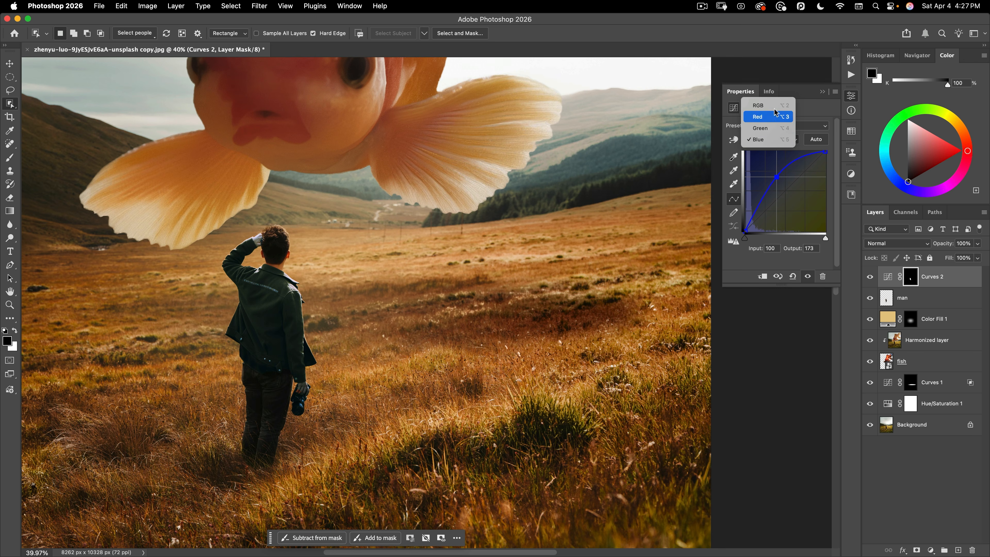
left_click(763, 105)
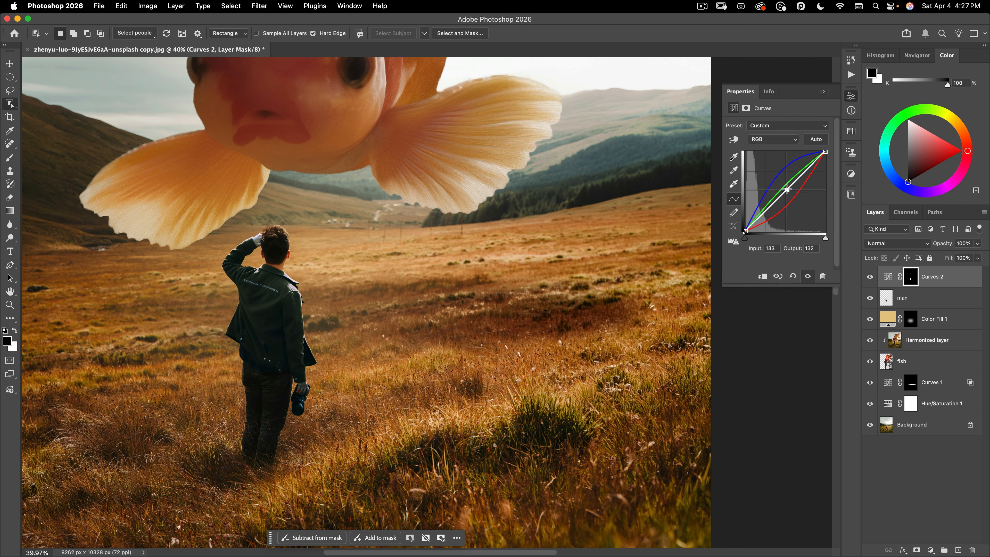
left_click_drag(787, 190, 783, 182)
left_click(777, 140)
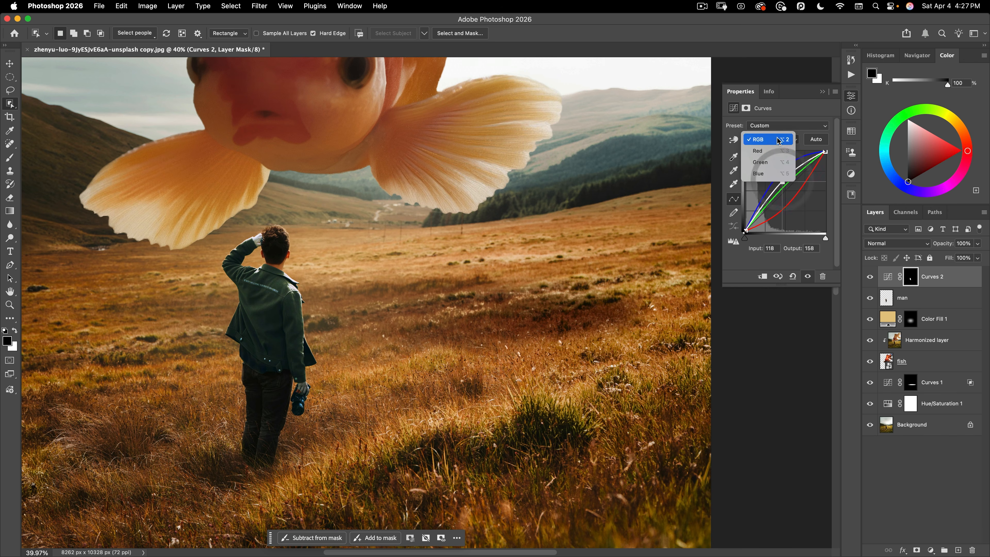
left_click(776, 150)
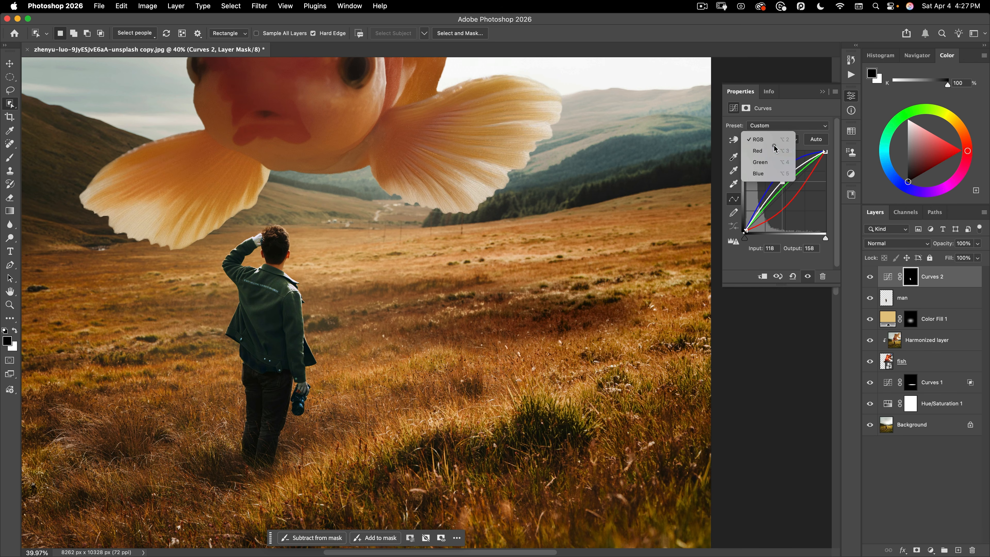
Step: Refine the coat color in Curves by setting the Red point to input 148, output 84 and the Blue point to input 92, output 199
left_click_drag(792, 203, 792, 205)
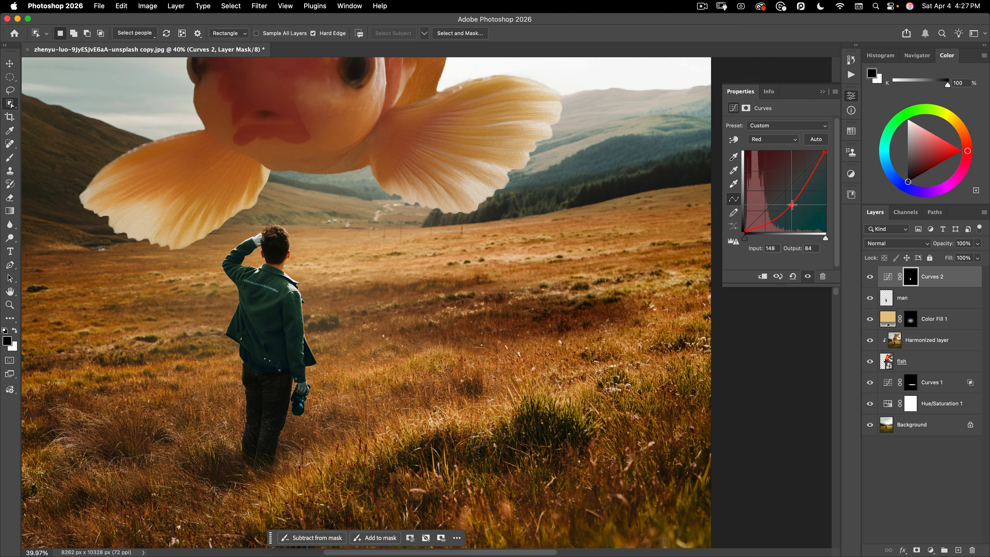
left_click(774, 139)
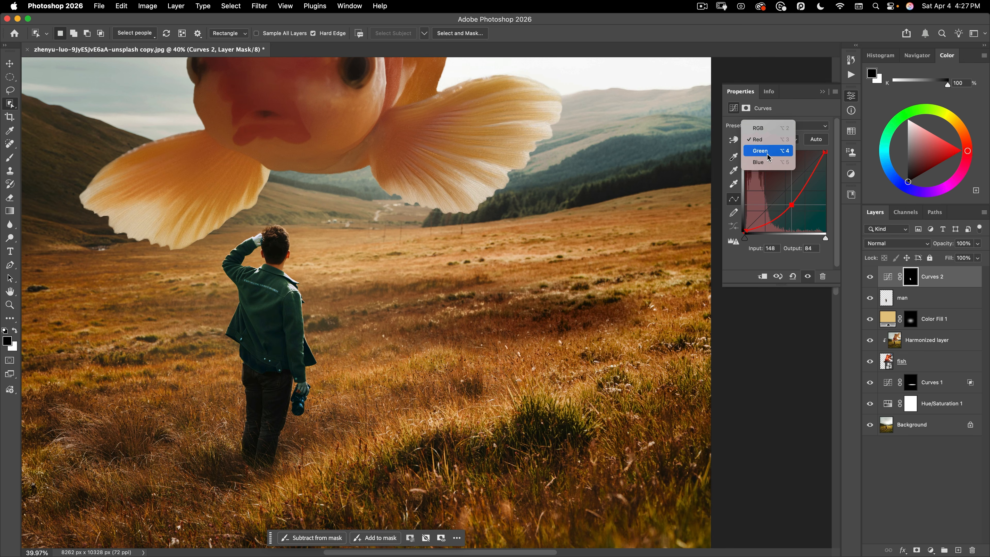
left_click(770, 158)
left_click_drag(782, 197, 772, 168)
left_click(773, 139)
left_click(772, 151)
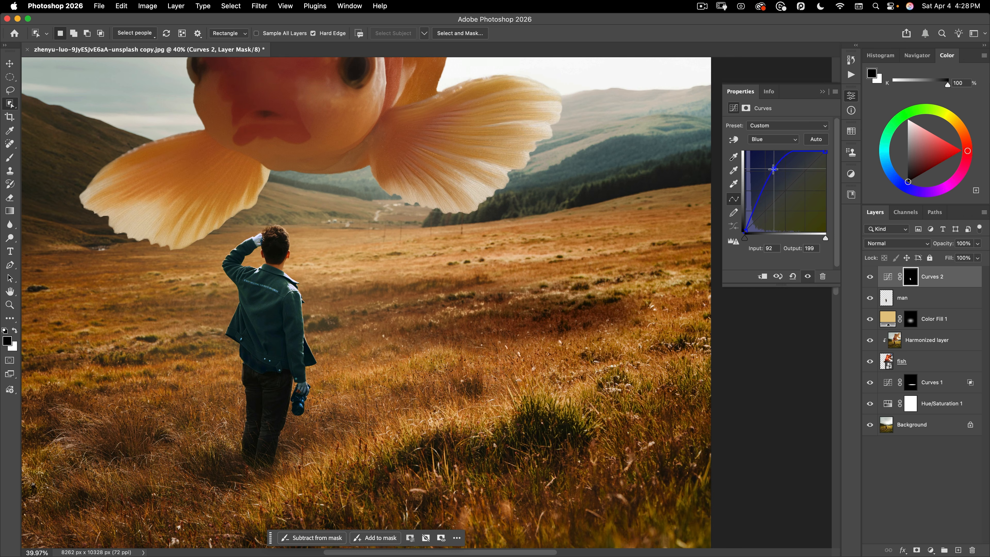
left_click(854, 104)
Step: Examine the coat mask's coverage around the man's hands and camera up close, using the red mask overlay
key("space")
left_click_drag(286, 248, 589, 160)
key("super+space")
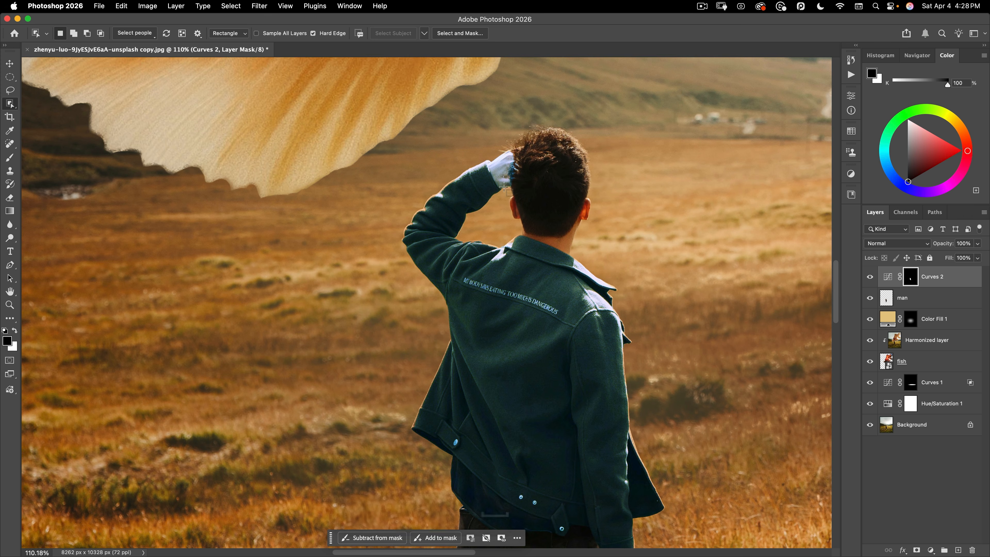
key("space")
left_click_drag(557, 195, 546, 111)
left_click_drag(631, 452, 622, 311)
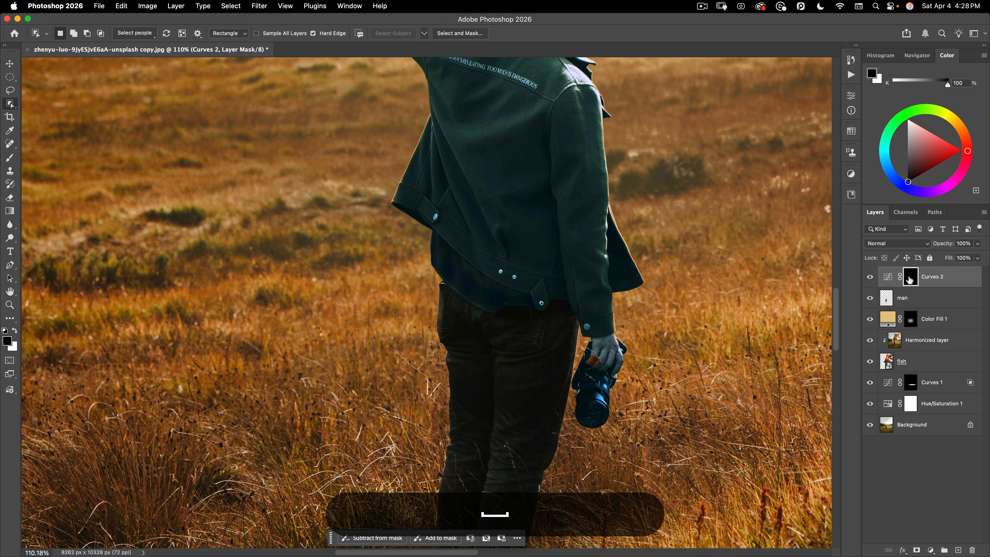
key("backslash")
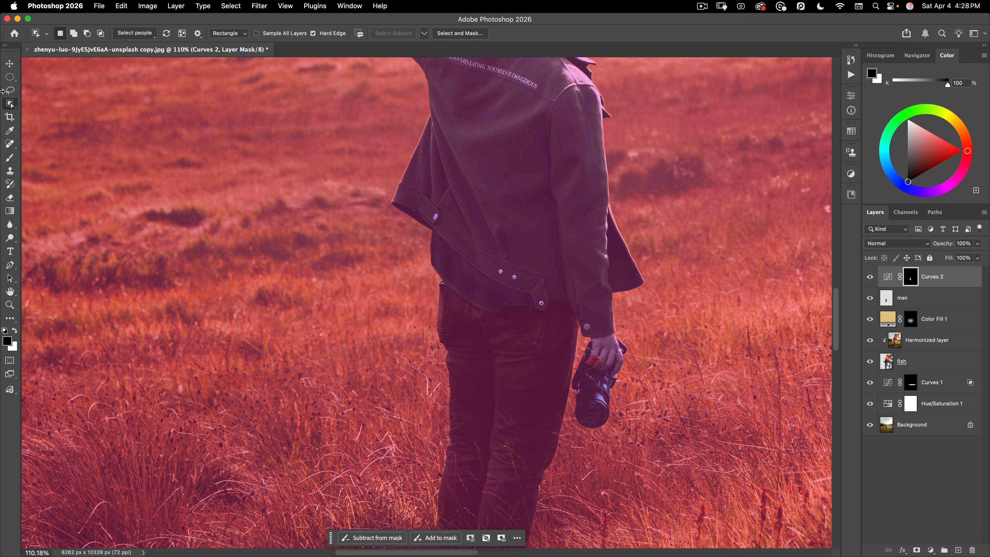
key("backslash")
Step: Set up a black brush about 125 px wide with a harder edge and 100% flow for painting on the coat mask
key("b")
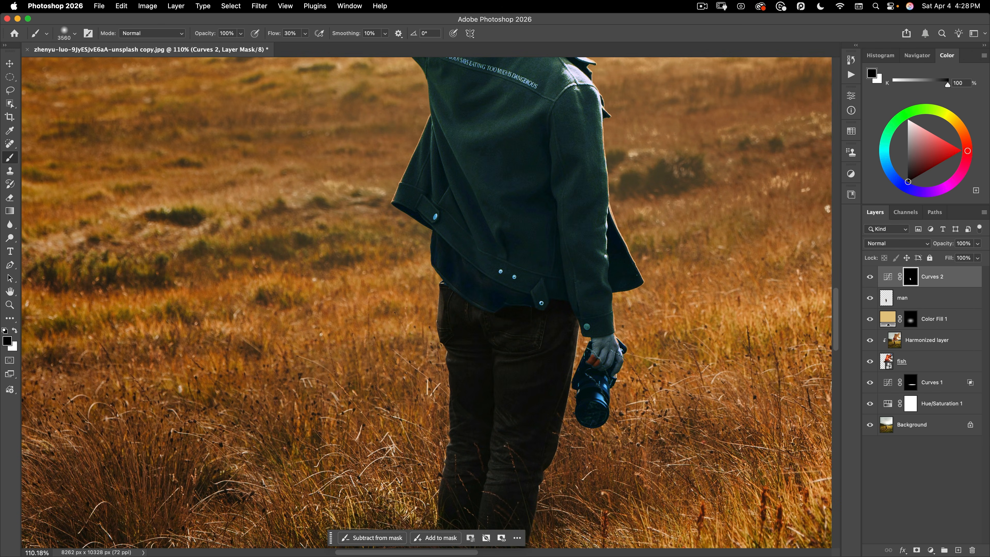
right_click(523, 284)
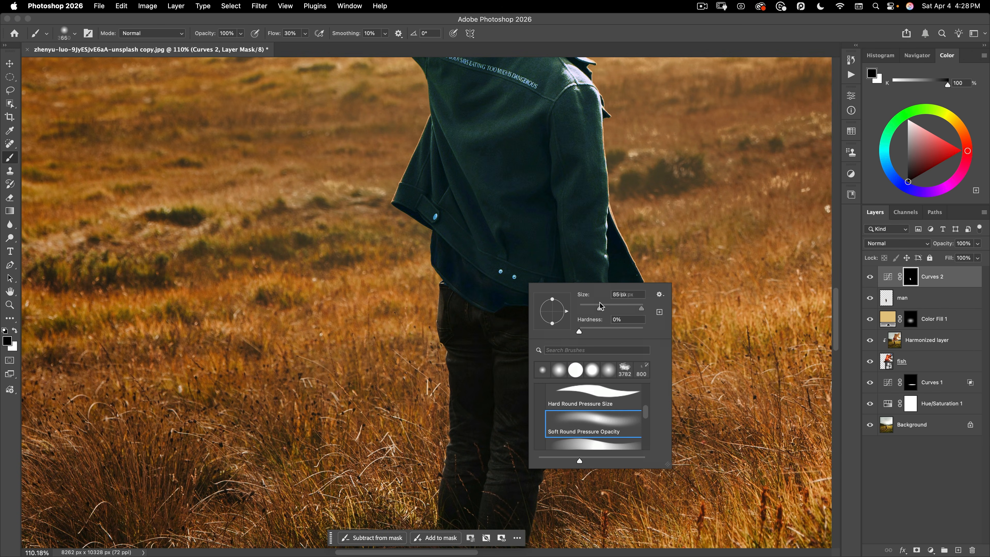
left_click_drag(589, 260, 624, 265)
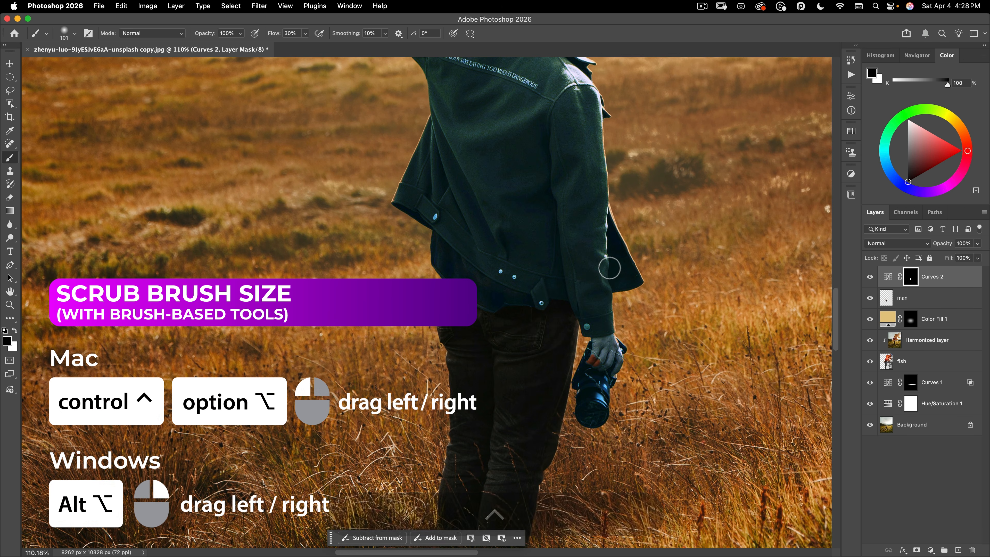
key("ctrl+alt")
left_click_drag(564, 282, 573, 281)
left_click_drag(580, 226, 591, 224)
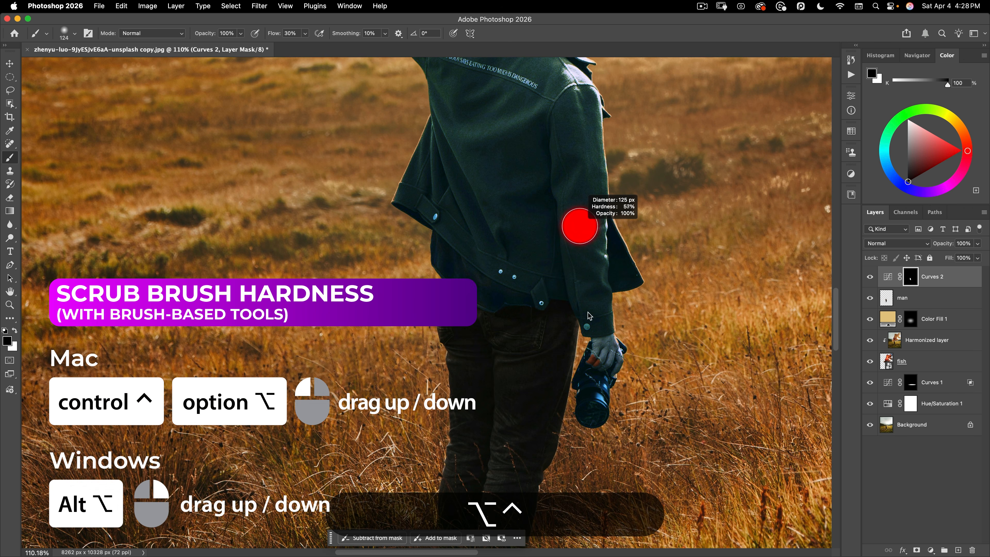
left_click_drag(588, 316, 596, 330)
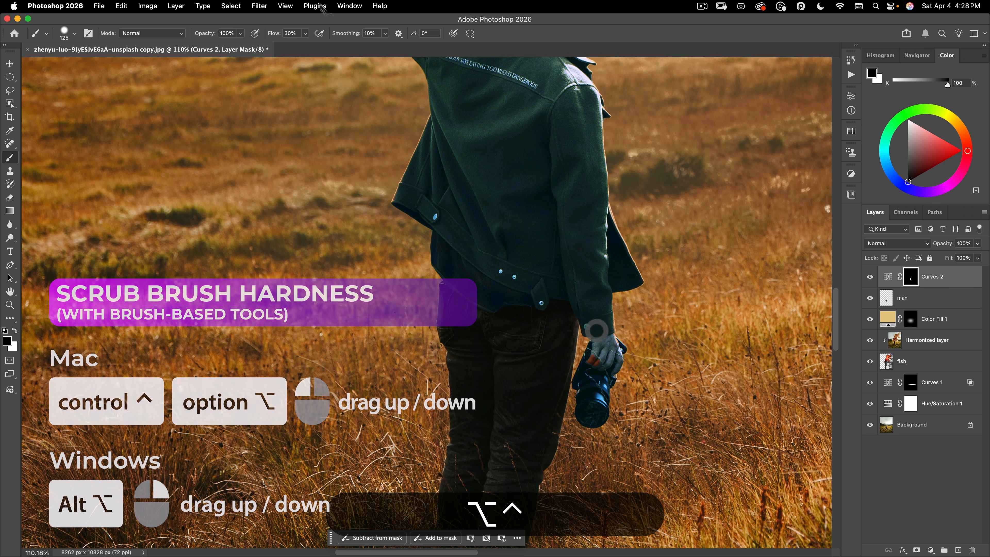
left_click_drag(273, 34, 385, 41)
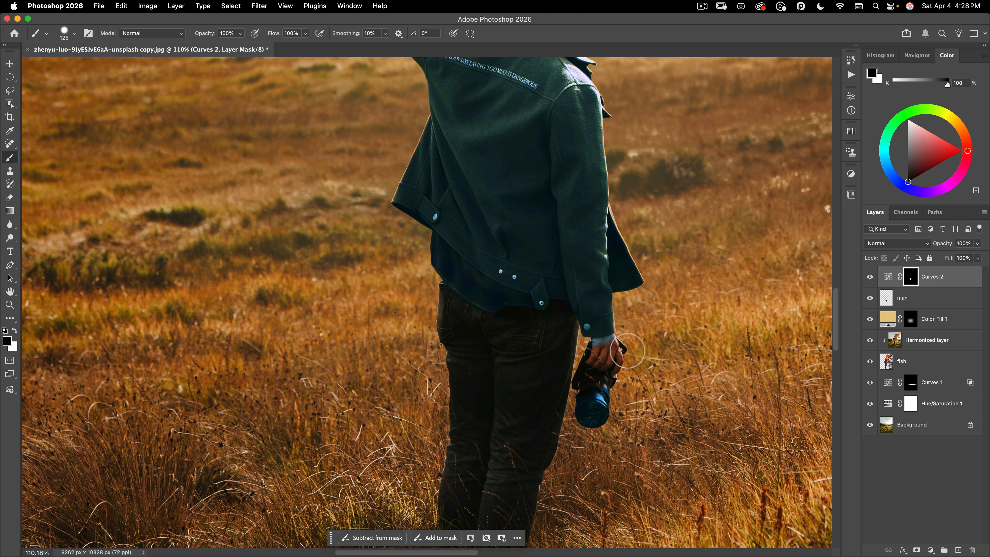
Step: Mask the coat recolor off the man's lowered hand and camera with a 75 px black brush
key("super+space")
left_click_drag(641, 353, 691, 307)
left_click_drag(563, 355, 517, 363)
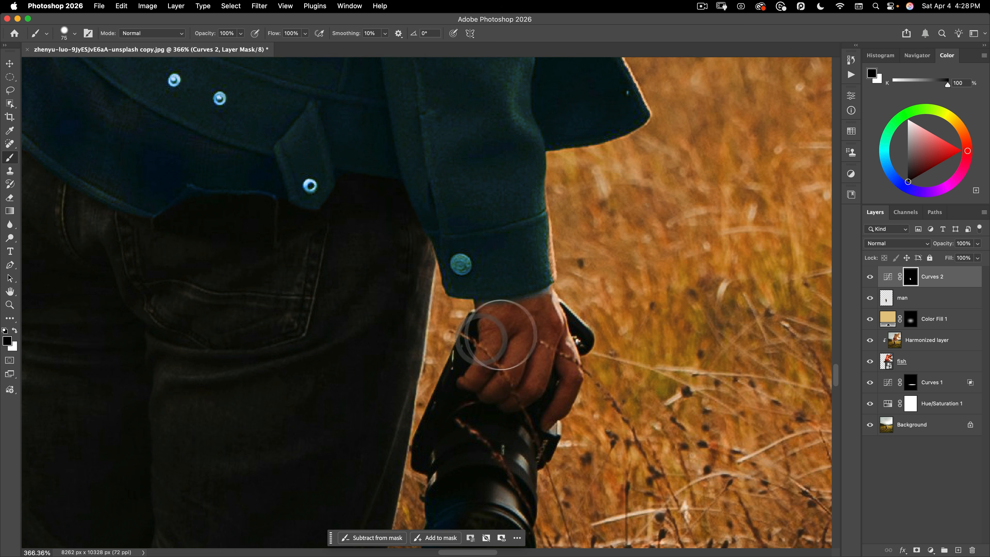
Step: Try to paint the coat recolor off the shirt hem above the trousers, and undo the stroke
key("space")
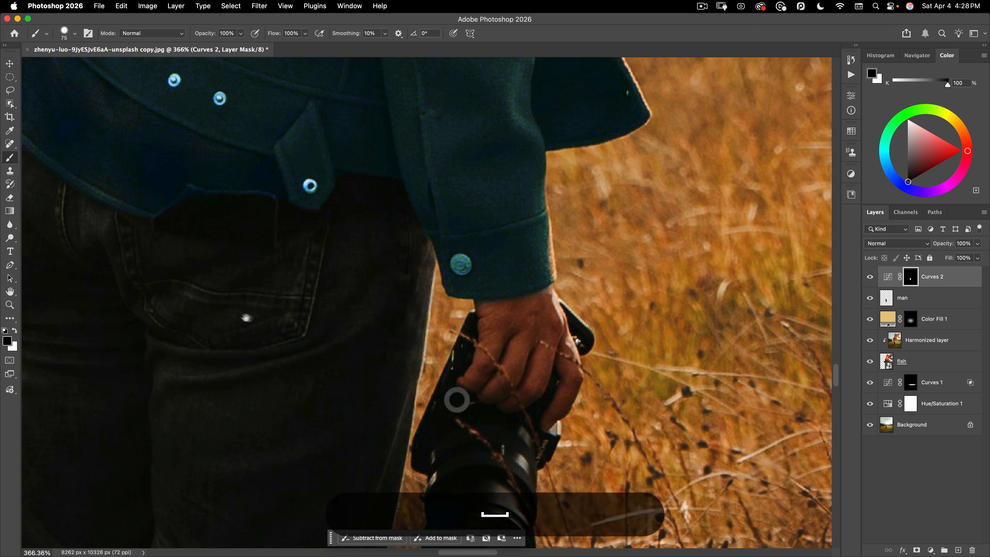
left_click_drag(246, 317, 636, 371)
left_click_drag(625, 239, 453, 166)
key("space")
mouse_move(579, 290)
left_mouse_down()
mouse_move(653, 448)
mouse_move(588, 297)
mouse_move(538, 254)
left_mouse_up()
key("super+z")
key("space")
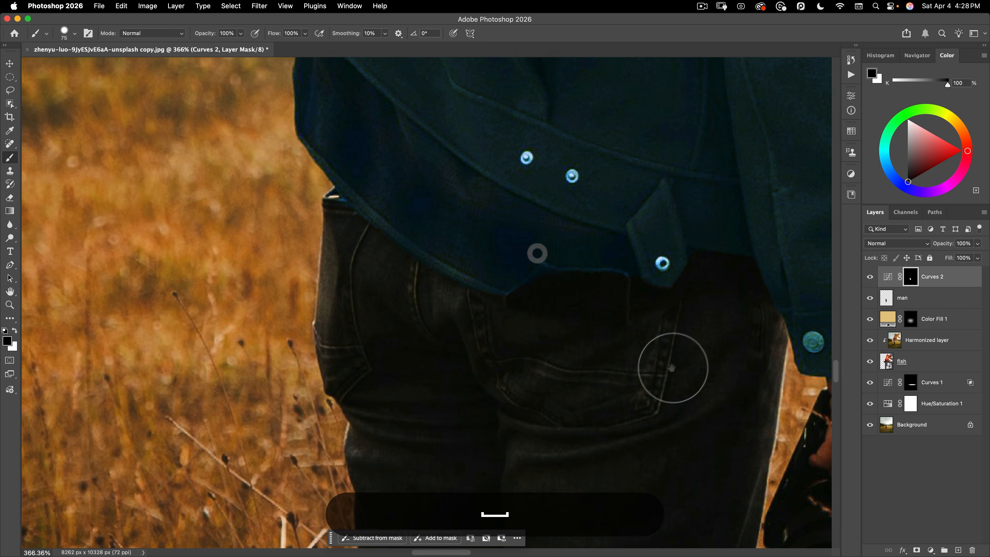
Step: Mask the coat recolor off the man's raised hand beside his head
key("space")
left_click_drag(485, 329, 616, 371)
left_click_drag(518, 303, 511, 522)
left_click_drag(437, 216, 509, 539)
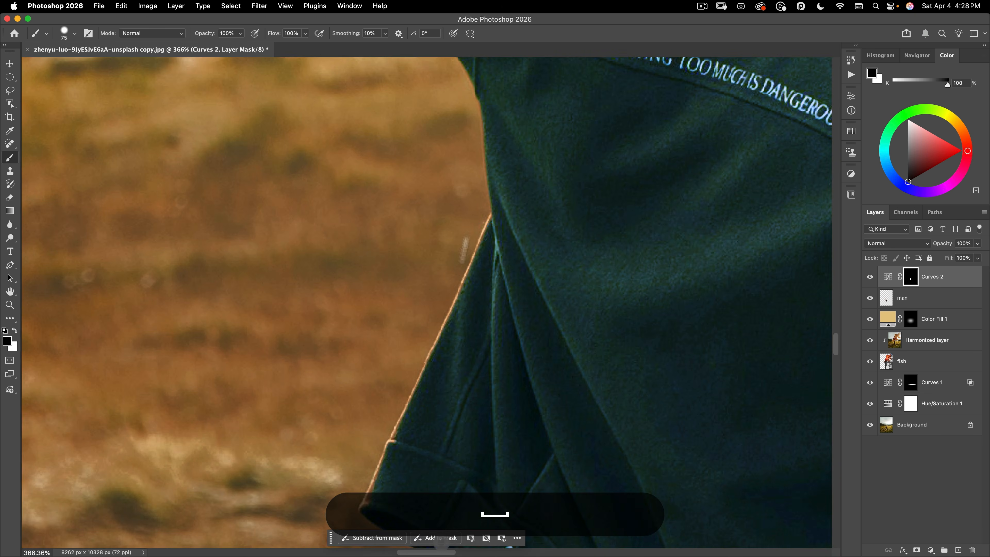
left_click_drag(469, 203, 461, 538)
mouse_move(533, 195)
left_mouse_down()
mouse_move(424, 460)
mouse_move(394, 465)
mouse_move(513, 236)
mouse_move(500, 221)
mouse_move(542, 298)
mouse_move(569, 238)
mouse_move(533, 190)
mouse_move(533, 271)
mouse_move(515, 269)
left_mouse_up()
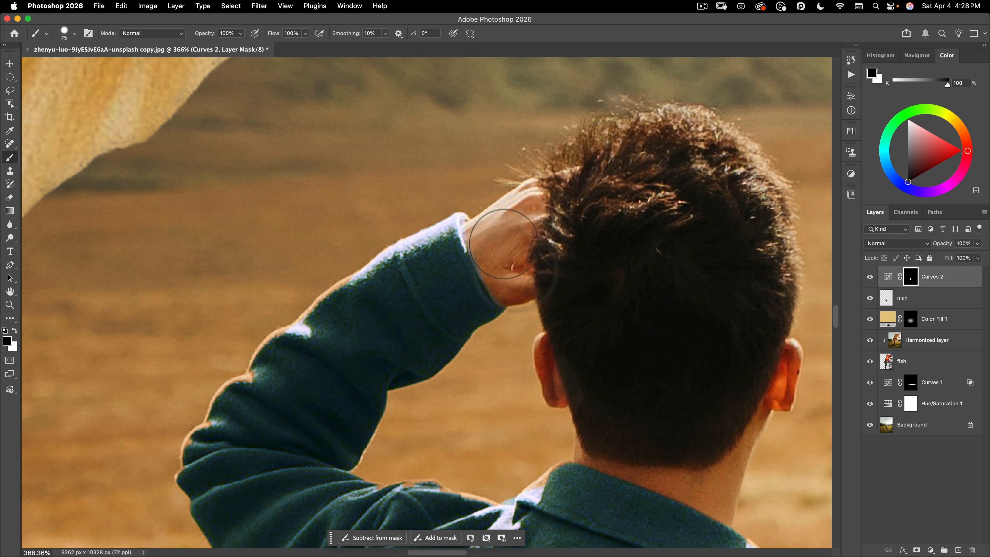
Step: Free-transform the fish and Harmonized layer together, placing the reference point on the fish's face at about X 4031 px, Y 4732 px
scroll(558, 270, "down", 15)
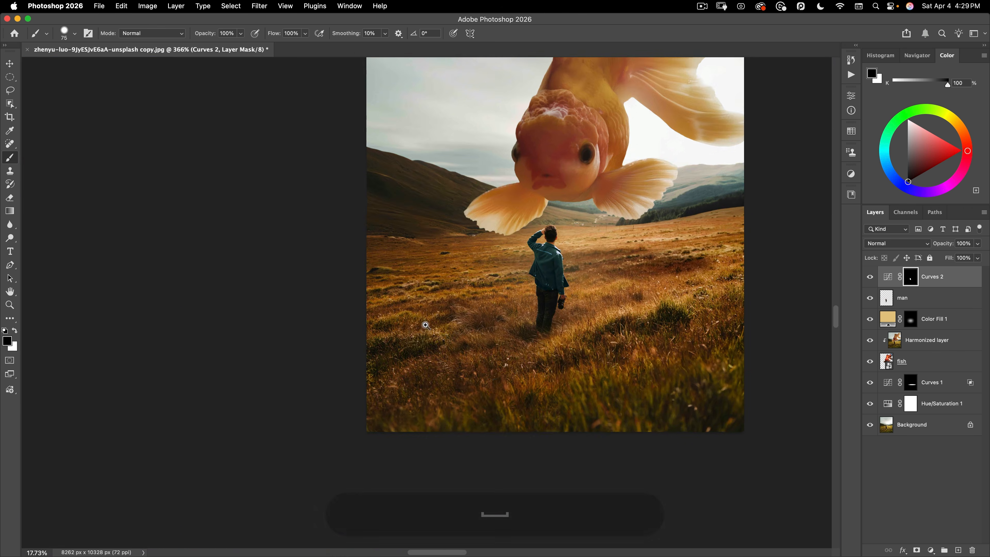
left_click_drag(631, 294, 538, 307)
left_click_drag(607, 295, 589, 331)
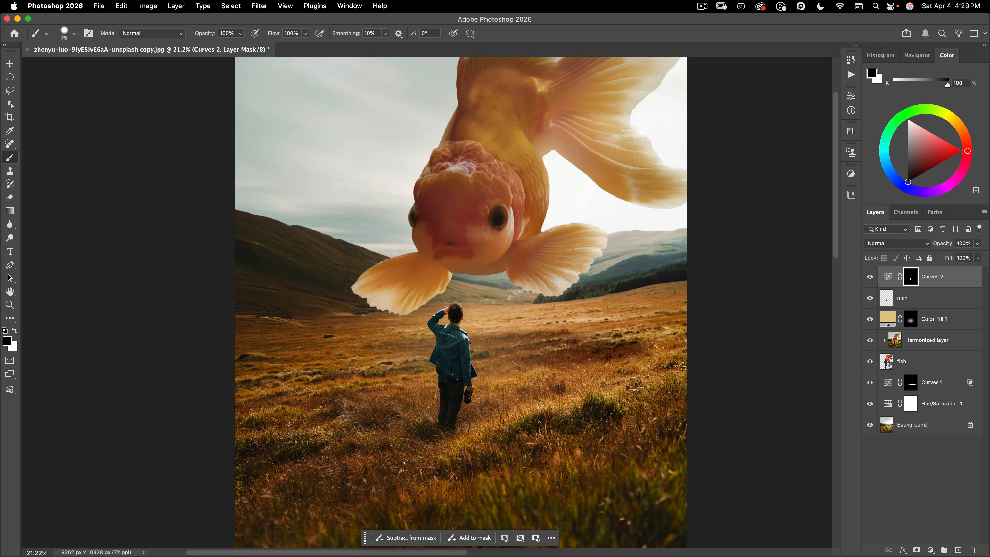
left_click_drag(476, 364, 460, 381)
left_click_drag(534, 362, 516, 356)
key("v")
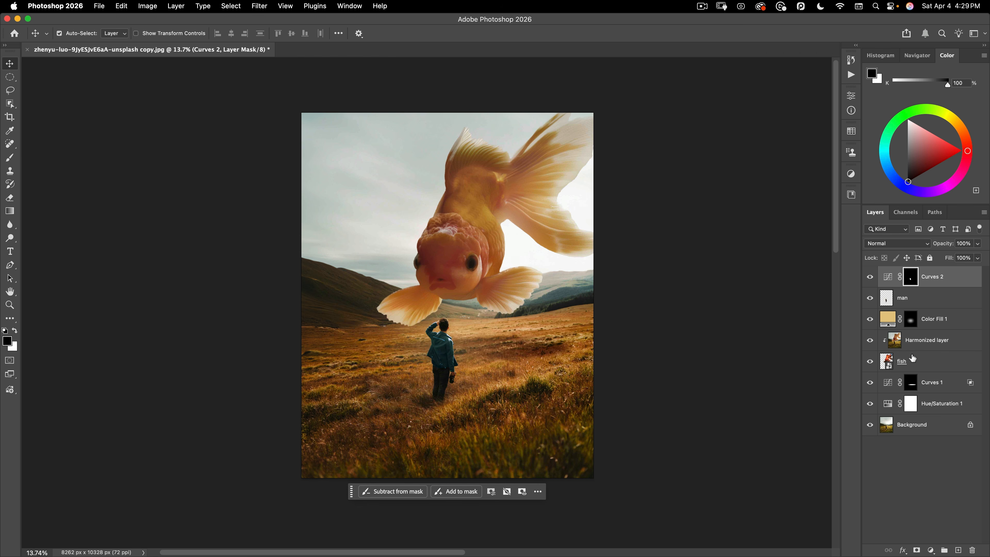
left_click(927, 359)
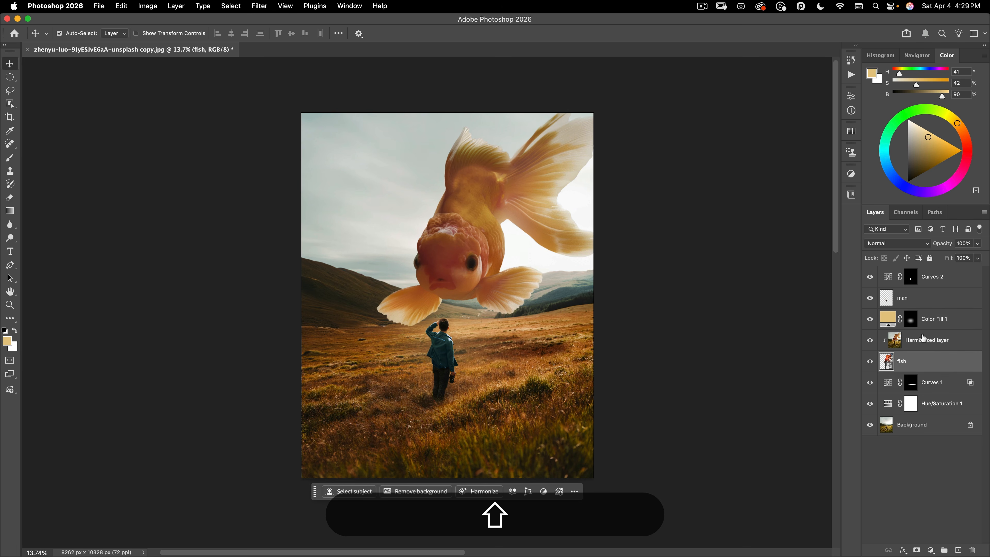
left_click(923, 339, "shift")
key("shift+super+t")
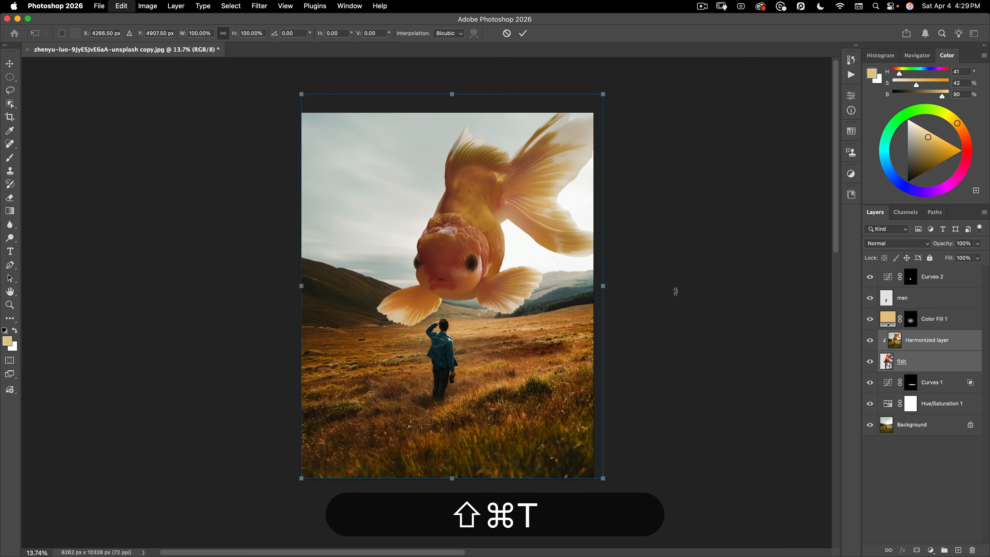
key("super+t")
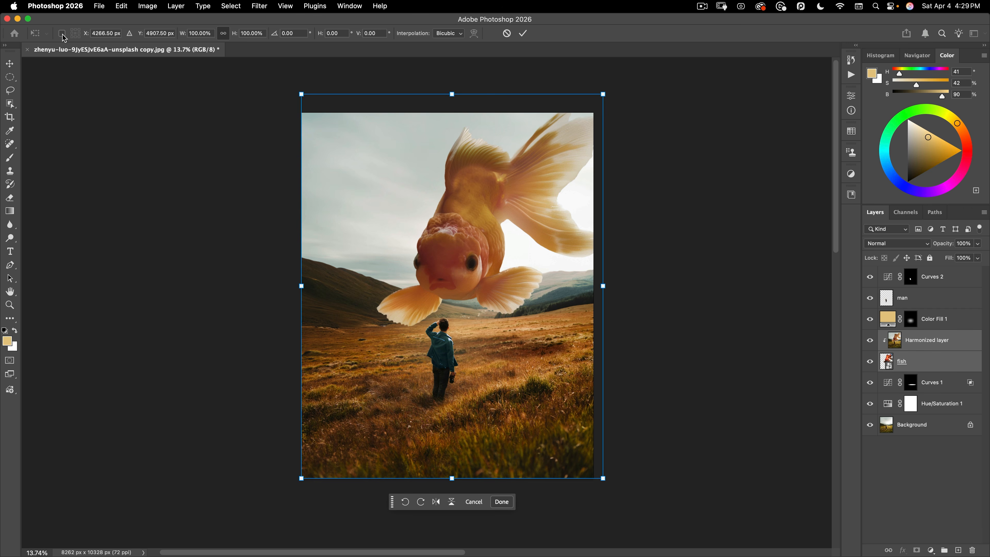
mouse_move(454, 287)
left_mouse_down()
mouse_move(443, 274)
mouse_move(443, 284)
mouse_move(495, 250)
mouse_move(470, 265)
mouse_move(419, 269)
mouse_move(449, 281)
mouse_move(456, 316)
mouse_move(448, 280)
left_mouse_up()
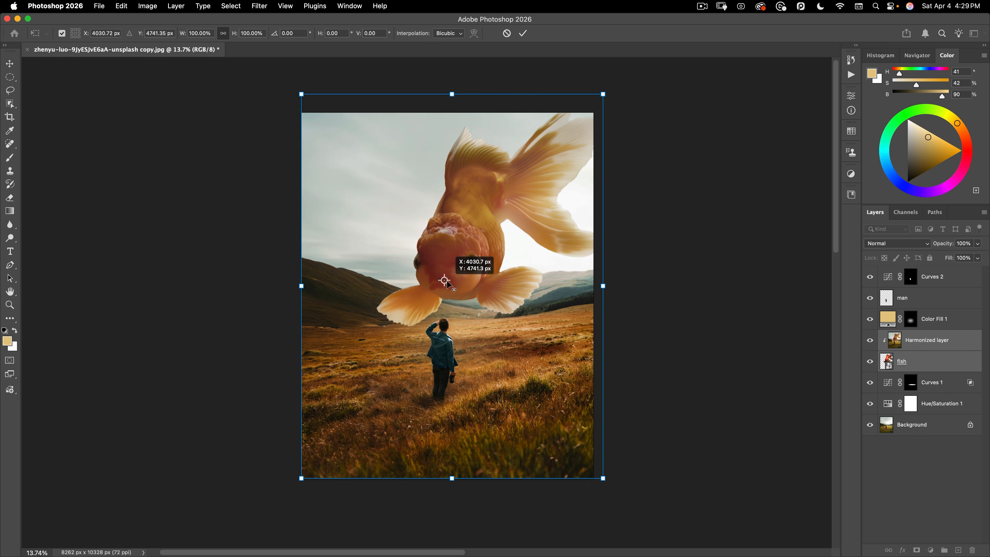
left_click_drag(448, 283, 444, 281)
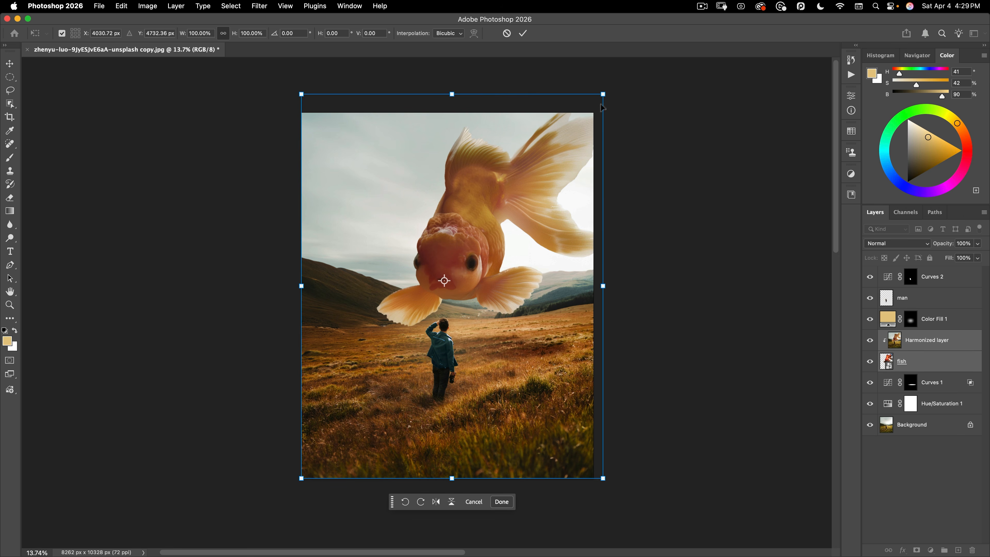
Step: Scale the fish to 105.22%, rotate it 3.50° around the reference point, and apply the transform
mouse_move(609, 87)
left_mouse_down()
mouse_move(622, 96)
mouse_move(615, 104)
mouse_move(623, 95)
left_mouse_up()
key("alt")
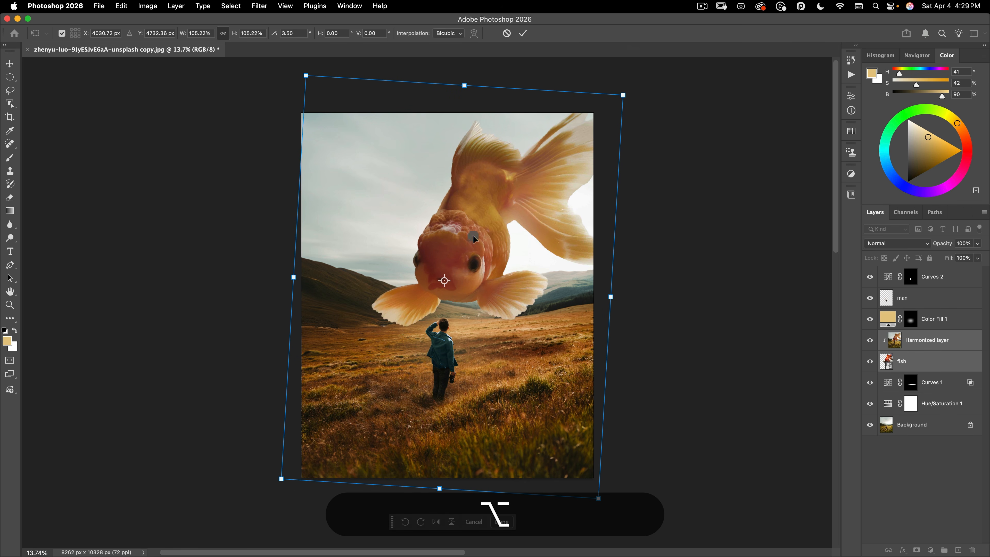
double_click(473, 266)
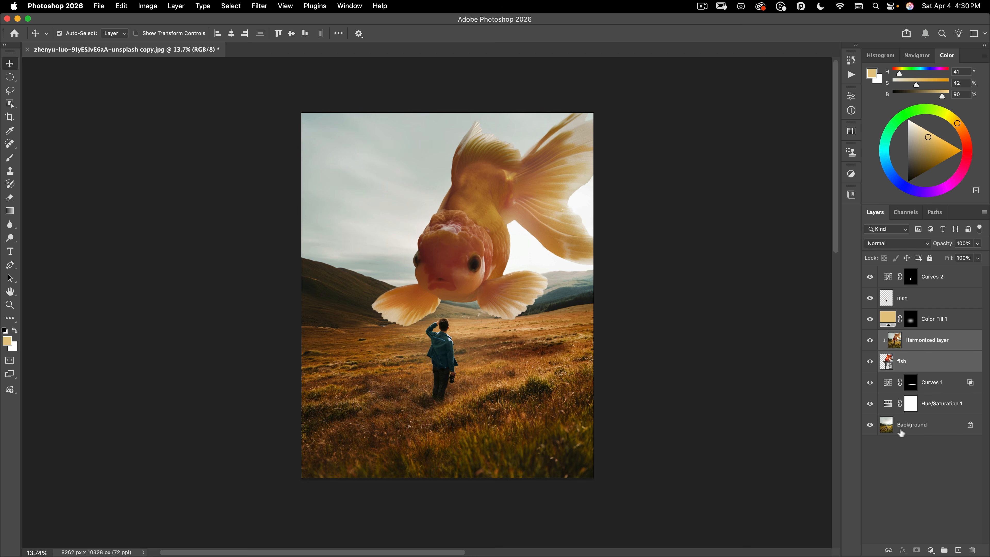
Step: Try to duplicate the Background and Hue/Saturation 1 layers together above the originals
left_click(916, 429)
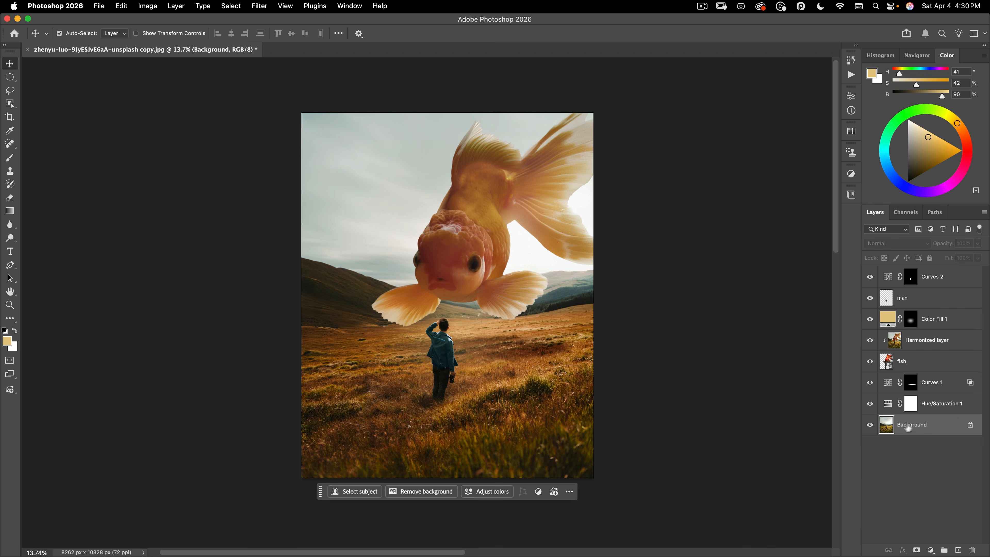
left_click(941, 408, "shift")
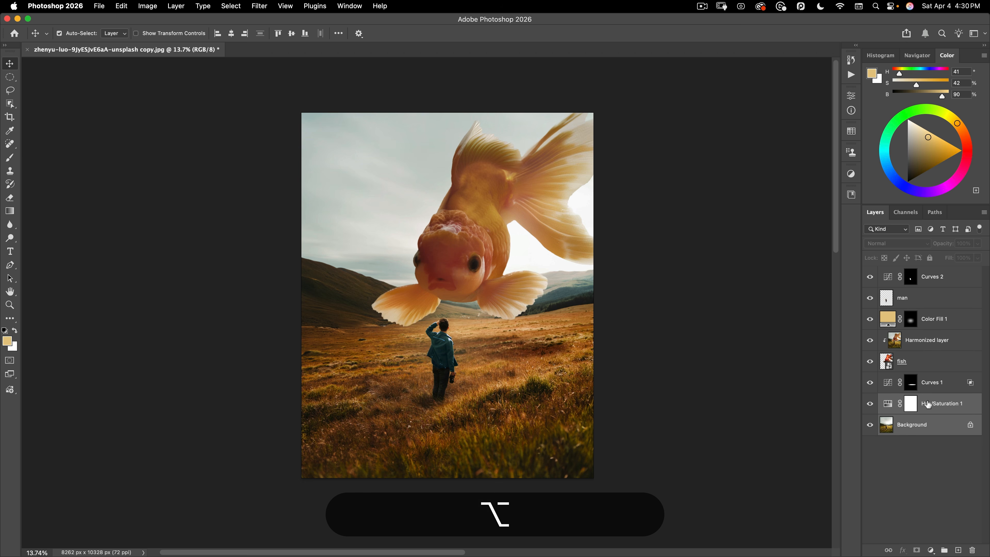
left_click_drag(926, 404, 925, 393)
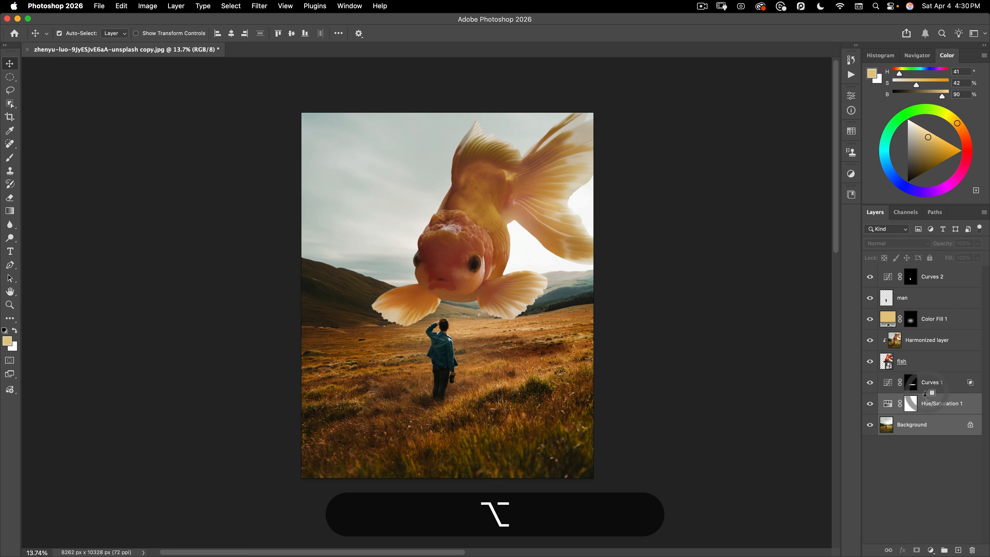
Step: Duplicate the locked Background layer on its own
left_click(911, 425)
key("super+j")
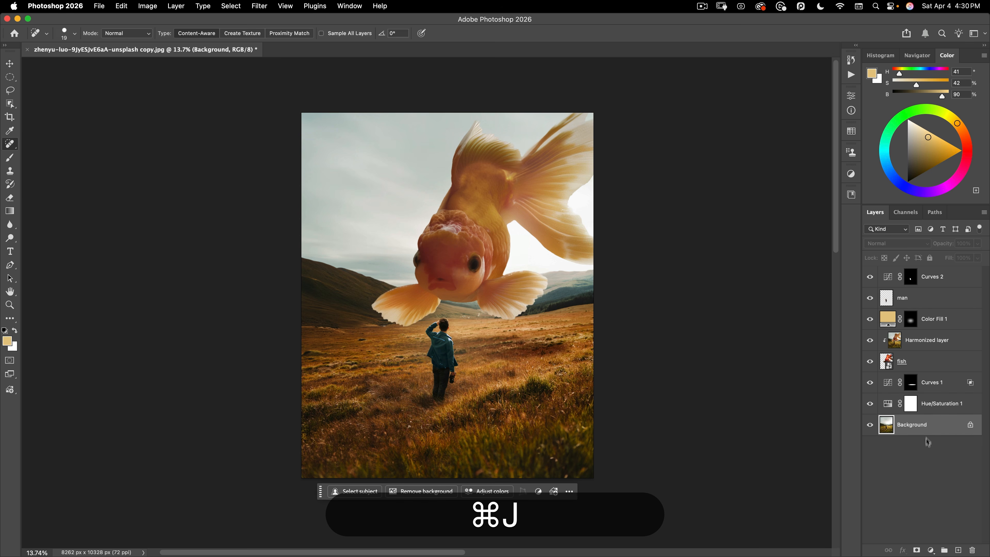
key("super+j")
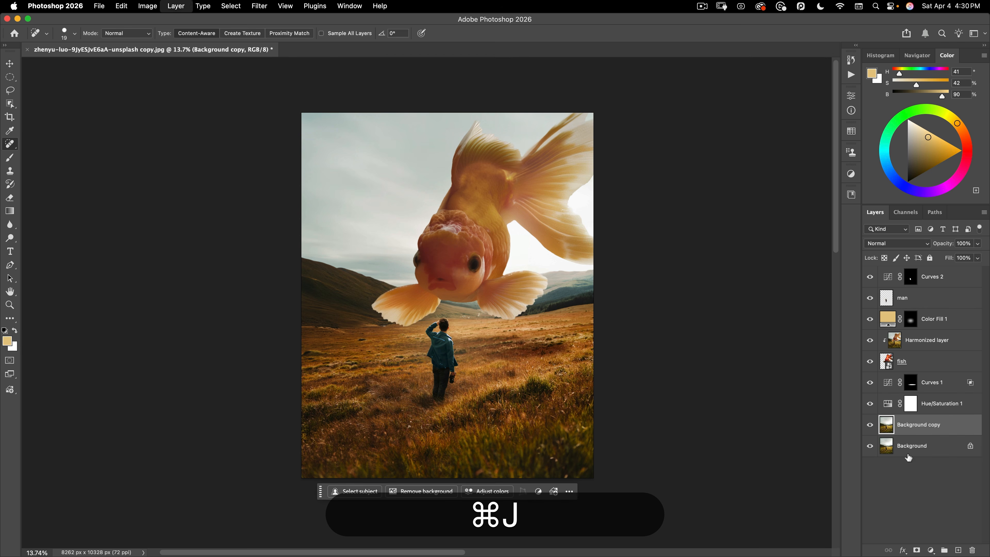
Step: Duplicate the Background copy and Hue/Saturation 1 layers together, merge the duplicates, and place the merged layer above all other layers
key("shift")
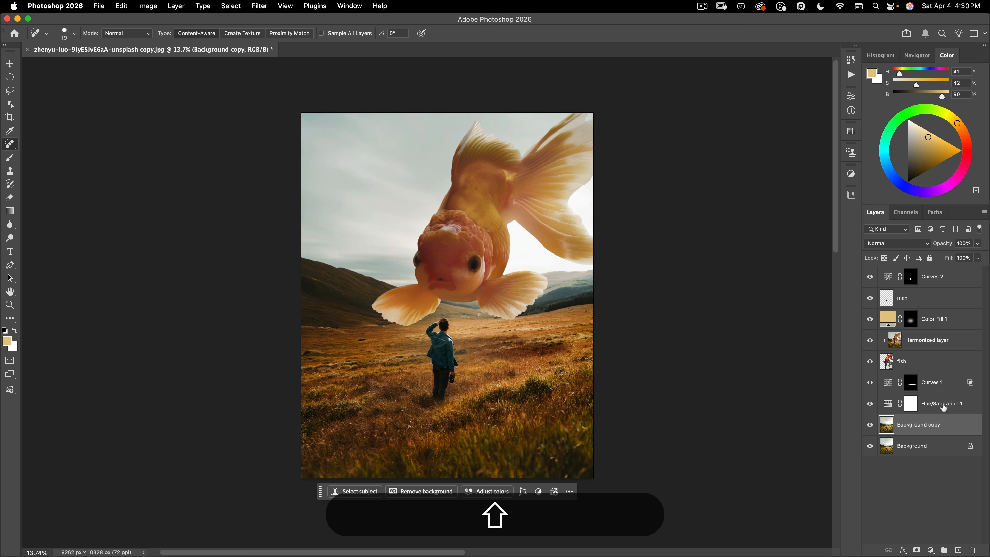
left_click(943, 406)
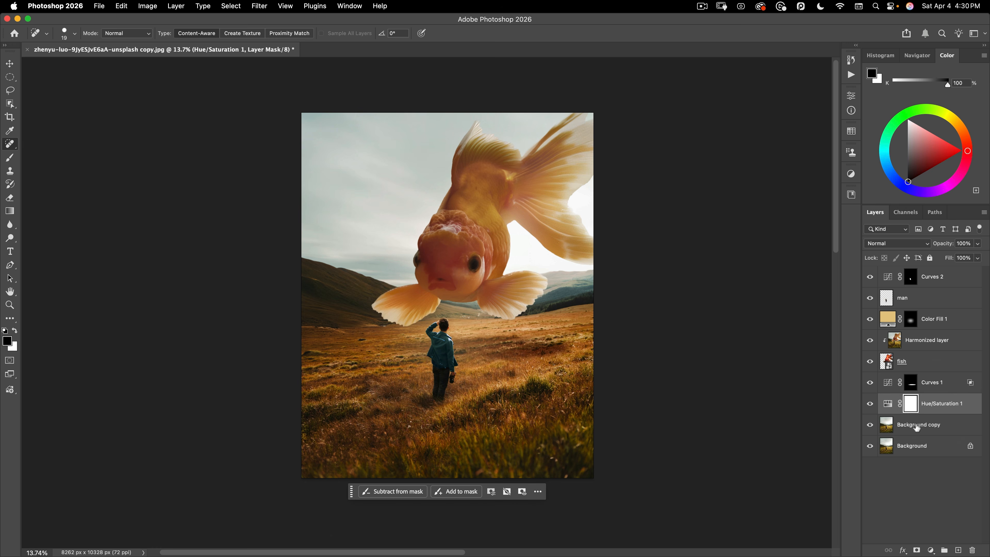
left_click(928, 426, "shift")
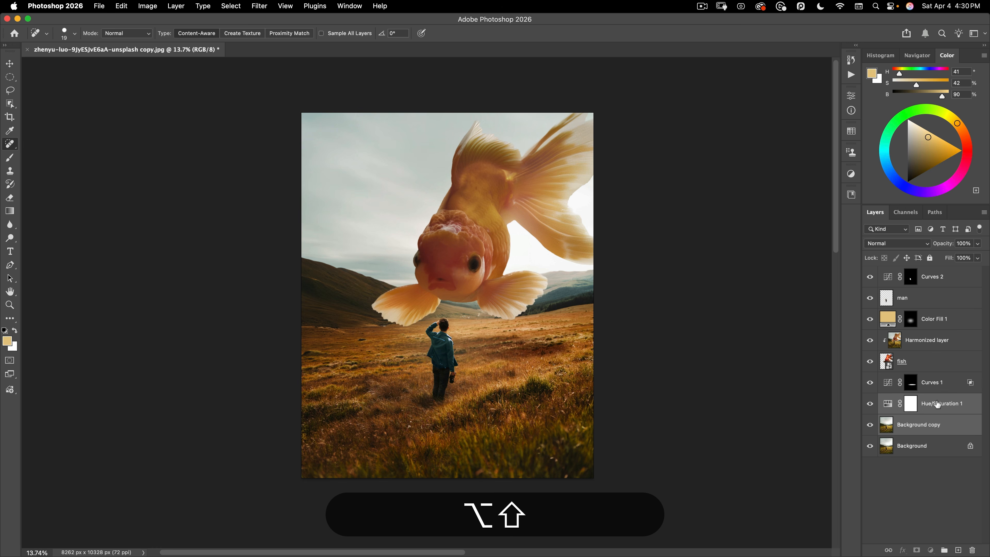
mouse_move(938, 404)
left_mouse_down()
mouse_move(944, 343)
mouse_move(942, 392)
left_mouse_up()
key("super+e")
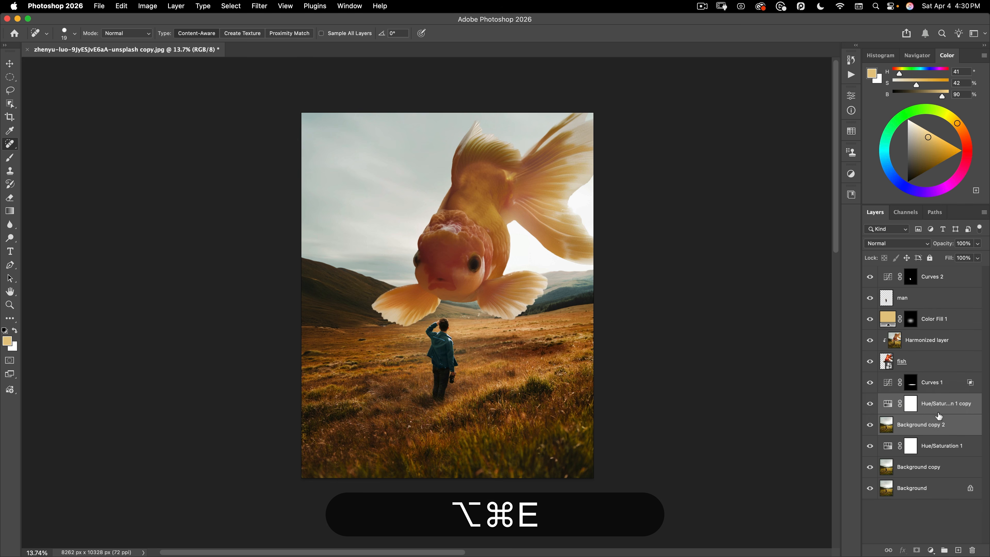
left_click_drag(923, 404, 933, 266)
Step: Free-transform the merged landscape copy, scaling it to 5.72% and positioning it over the fish's larger visible eye
key("super+t")
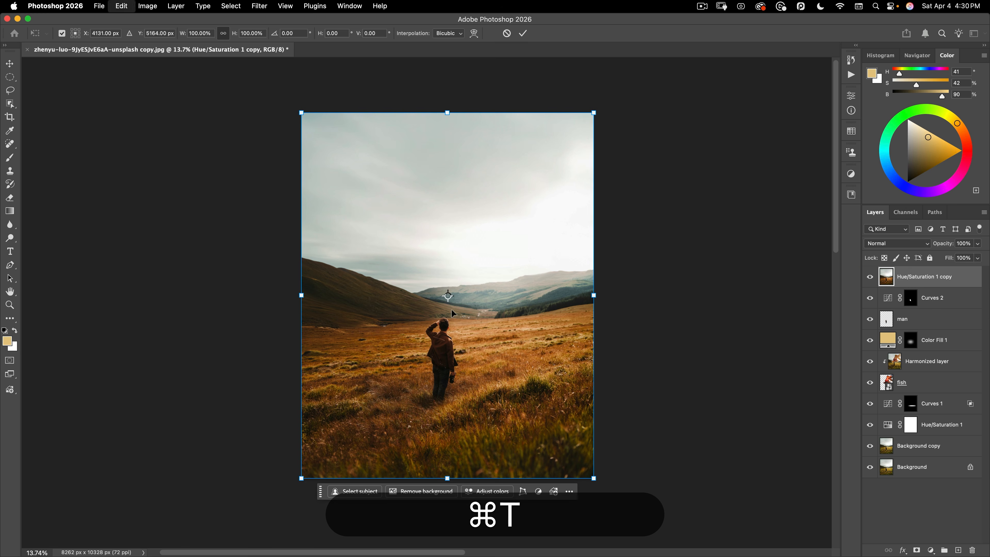
left_click_drag(303, 114, 537, 442)
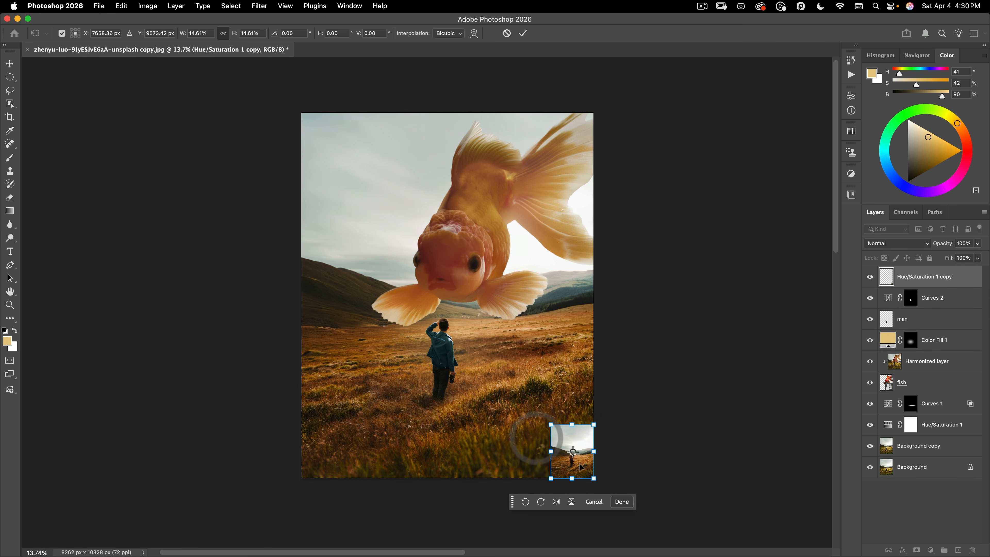
left_click_drag(581, 467, 559, 193)
left_click_drag(616, 239, 515, 234)
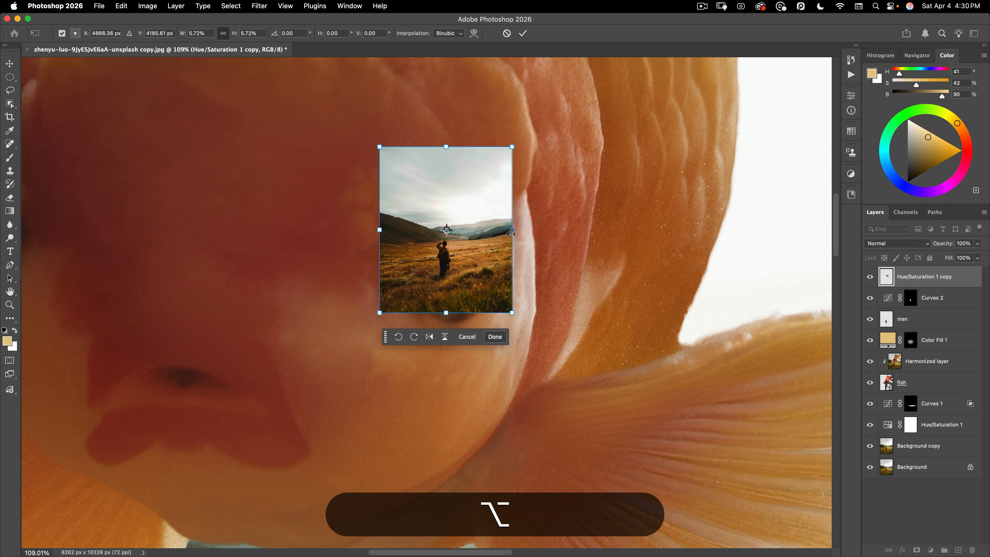
left_click_drag(456, 231, 590, 280)
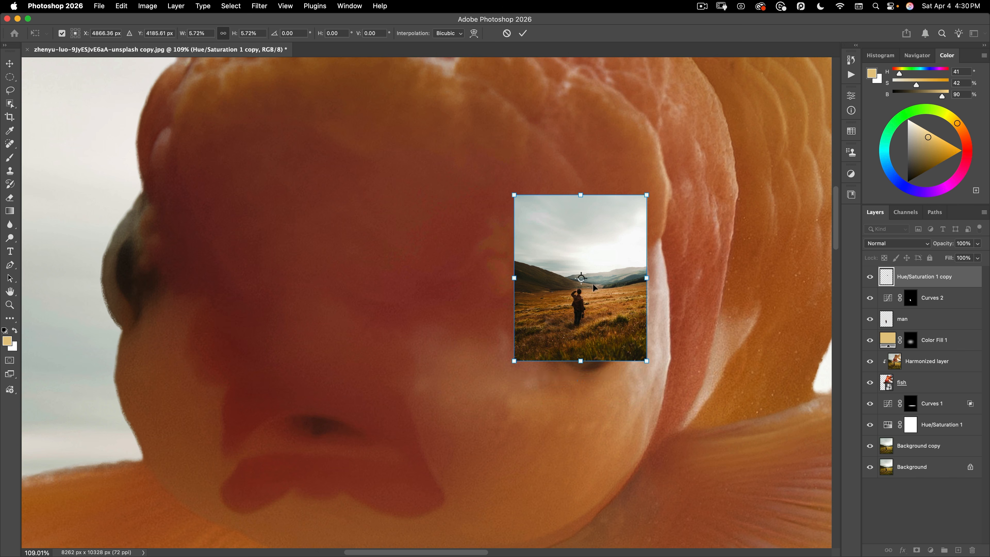
left_click_drag(593, 283, 591, 301)
Step: Set the landscape copy's blend mode to Screen, scale it to 5.02%, and center it over the fish's eye
left_click(879, 243)
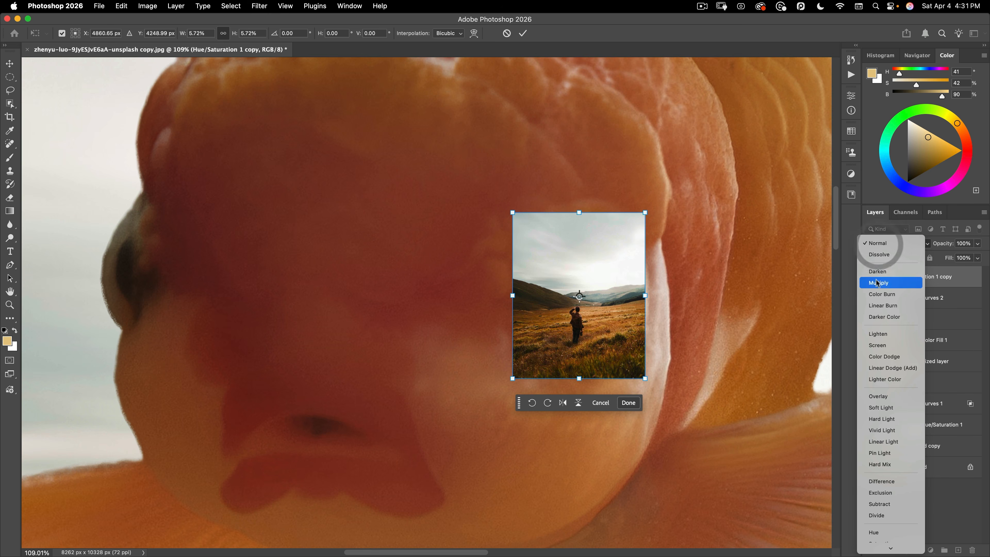
left_click(877, 345)
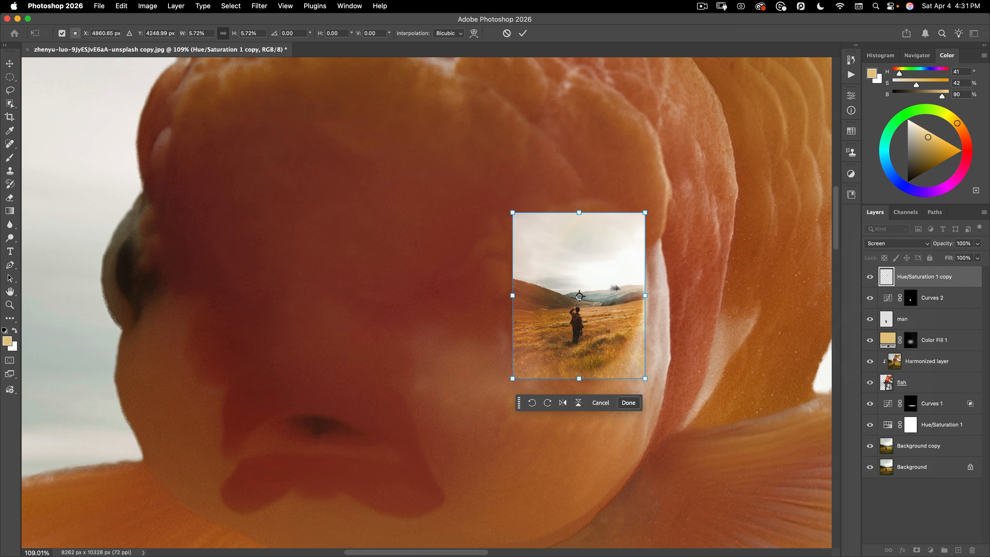
left_click_drag(645, 213, 637, 220)
mouse_move(605, 273)
left_mouse_down()
mouse_move(642, 429)
mouse_move(614, 272)
mouse_move(622, 279)
left_mouse_up()
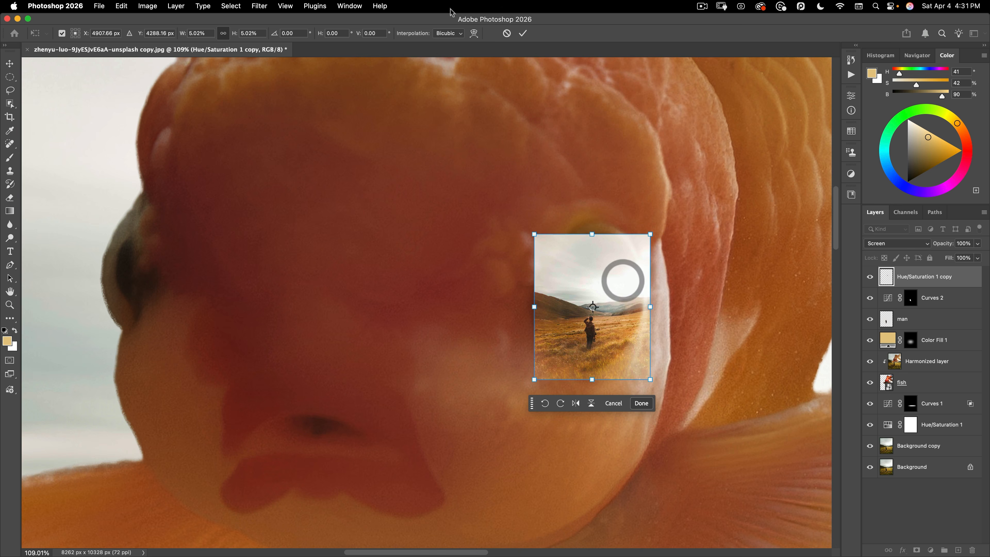
Step: Warp the landscape copy, pulling its four corners inward to follow the rounded shape of the fish's eye
left_click(474, 34)
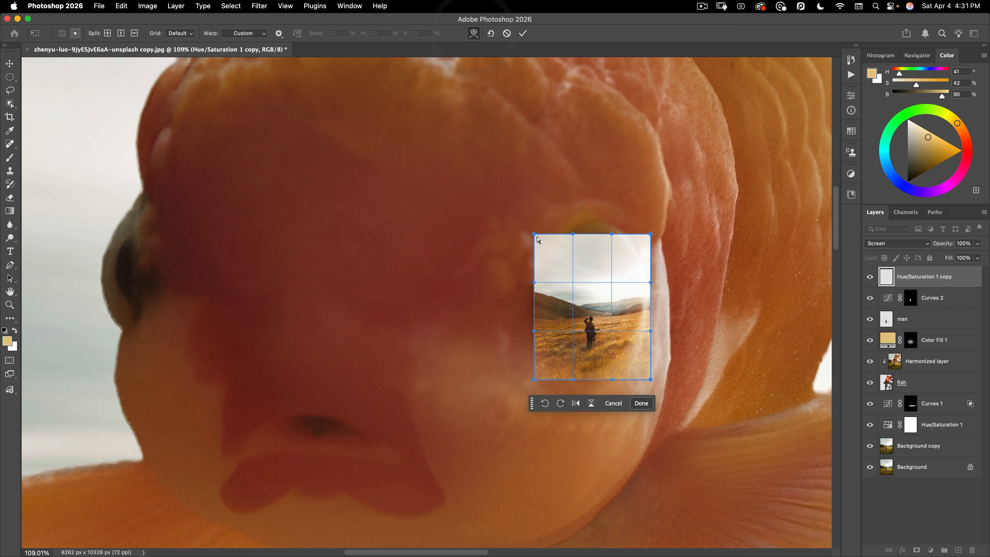
left_click_drag(537, 238, 560, 241)
left_click_drag(534, 380, 550, 347)
left_click_drag(648, 375, 629, 349)
left_click_drag(648, 237, 625, 232)
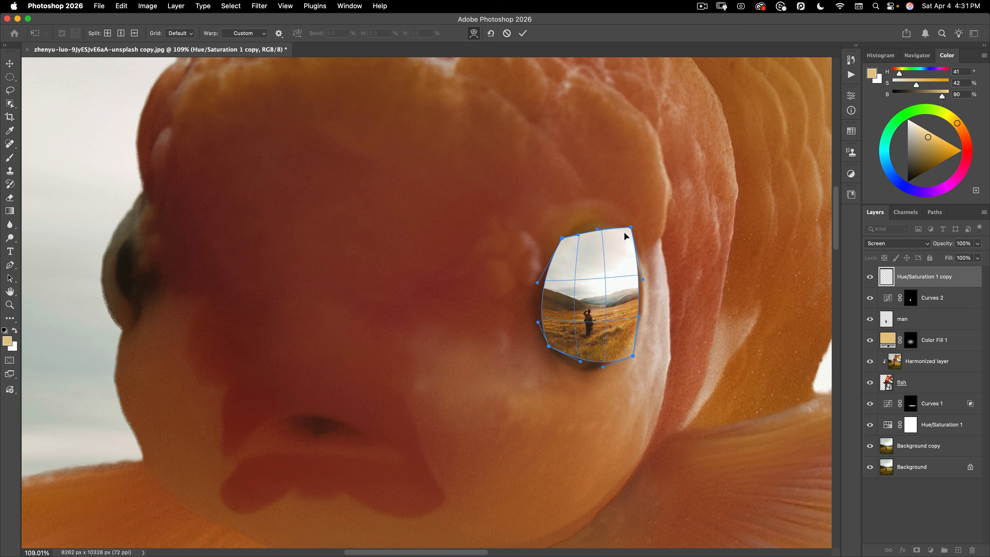
Step: Bulge the warp's sides and curve its horizon to suggest a spherical eye reflection, and apply the transform
left_click_drag(639, 316, 637, 305)
left_click_drag(592, 282, 593, 294)
left_click_drag(550, 271, 551, 264)
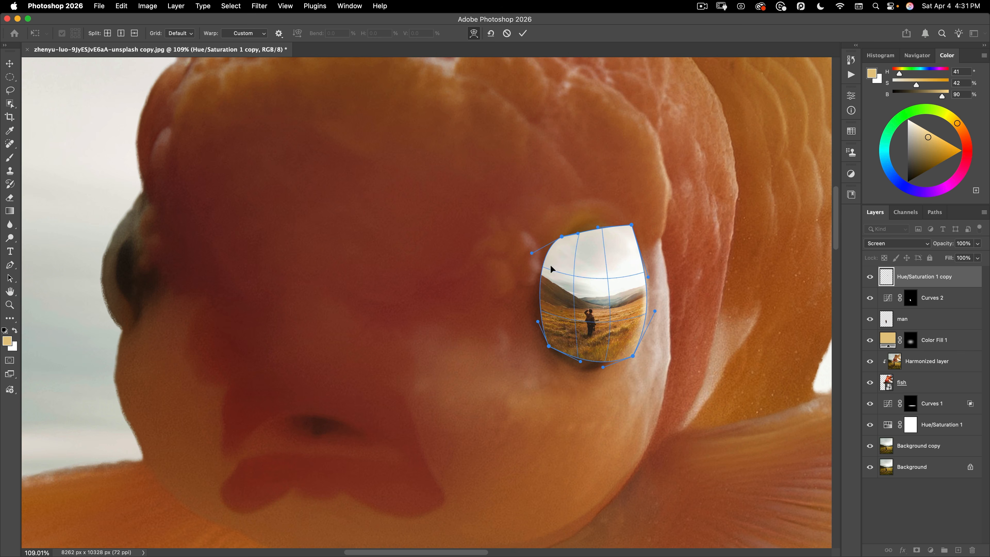
left_click_drag(597, 342, 592, 344)
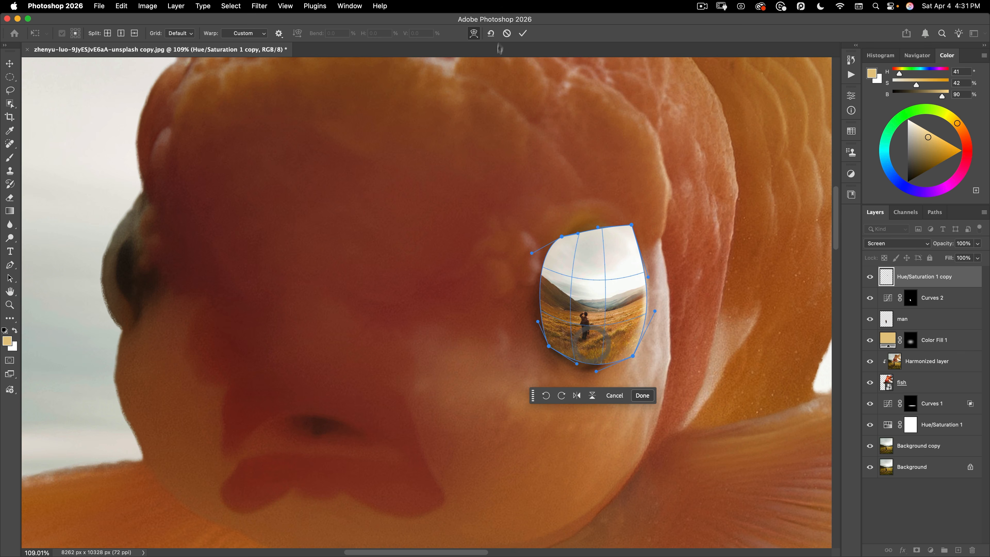
left_click(523, 33)
Step: Apply a Curves adjustment to the reflection layer, moving the RGB black point to input 165, output 0
key("v")
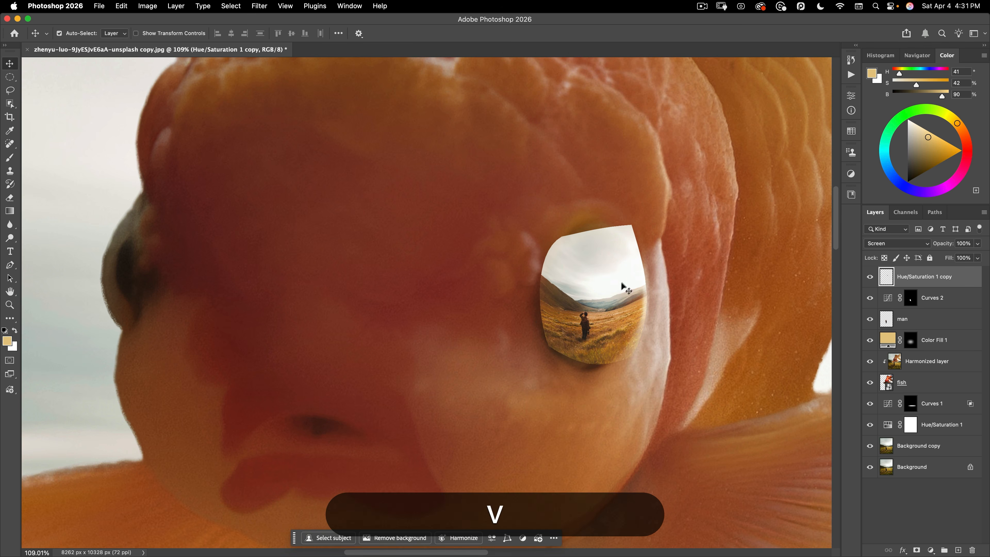
key("super")
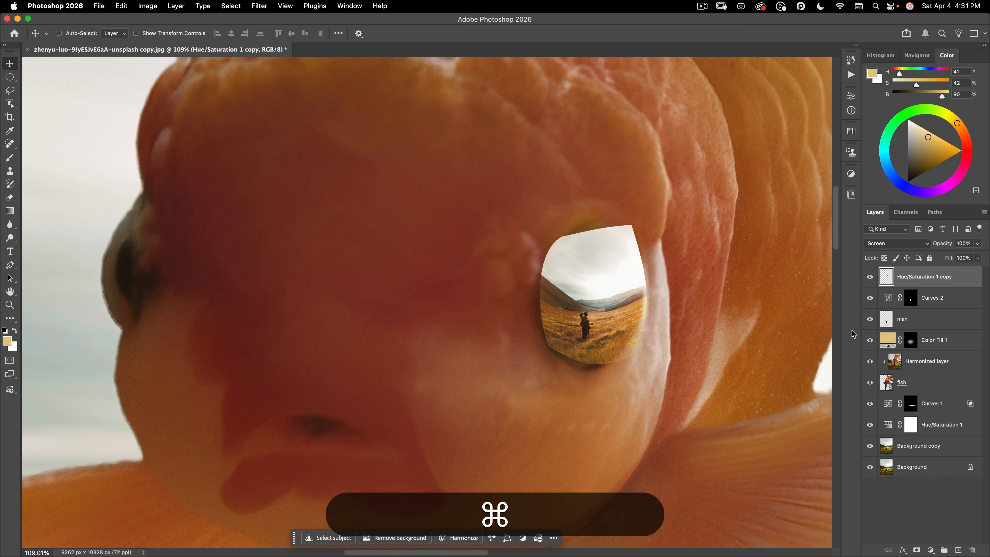
left_click(147, 5)
mouse_move(164, 35)
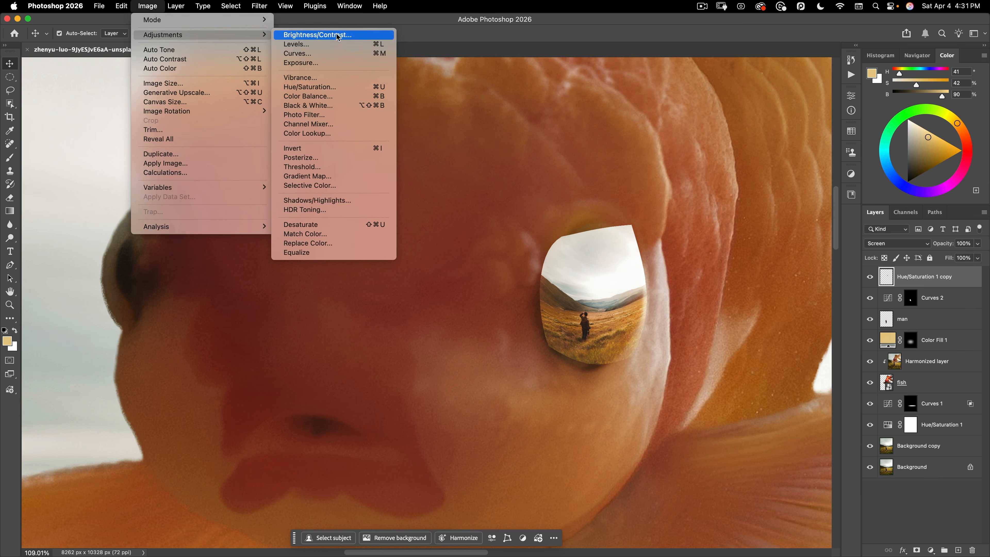
left_click(333, 55)
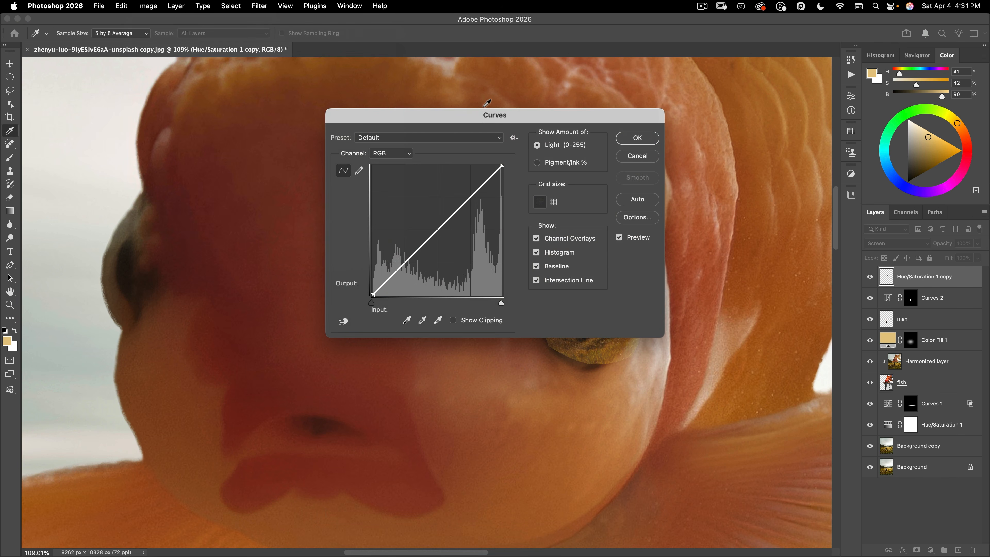
left_click_drag(487, 110, 819, 104)
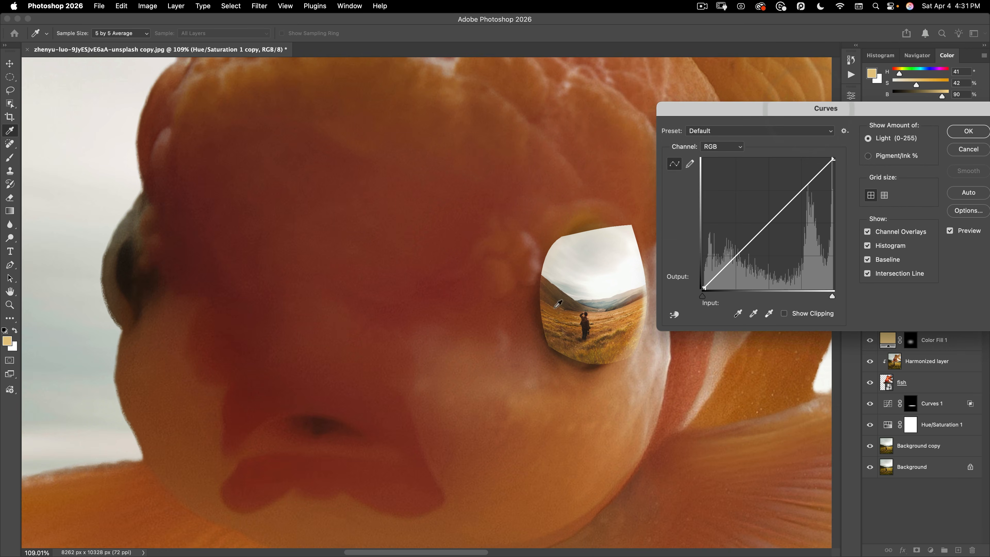
left_click_drag(705, 301, 787, 289)
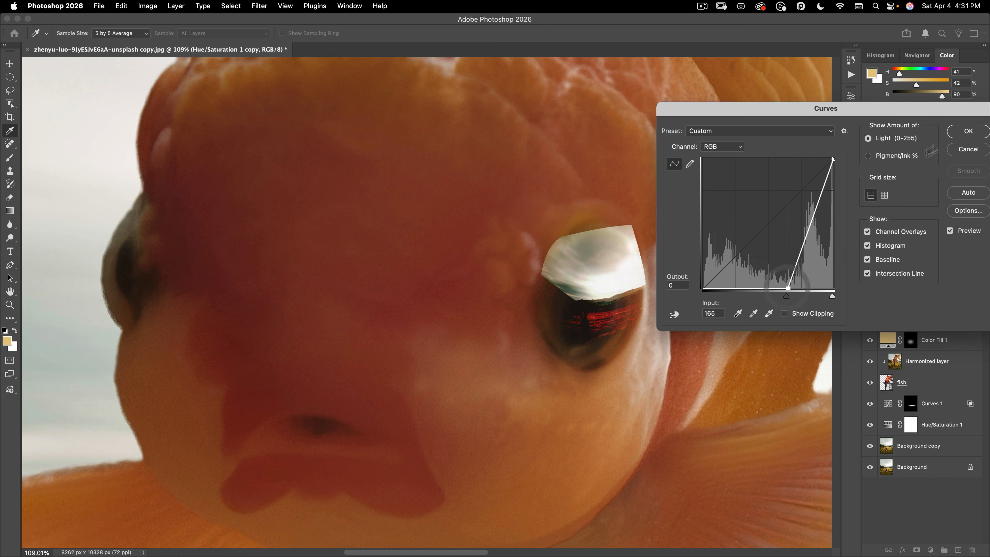
left_click(968, 131)
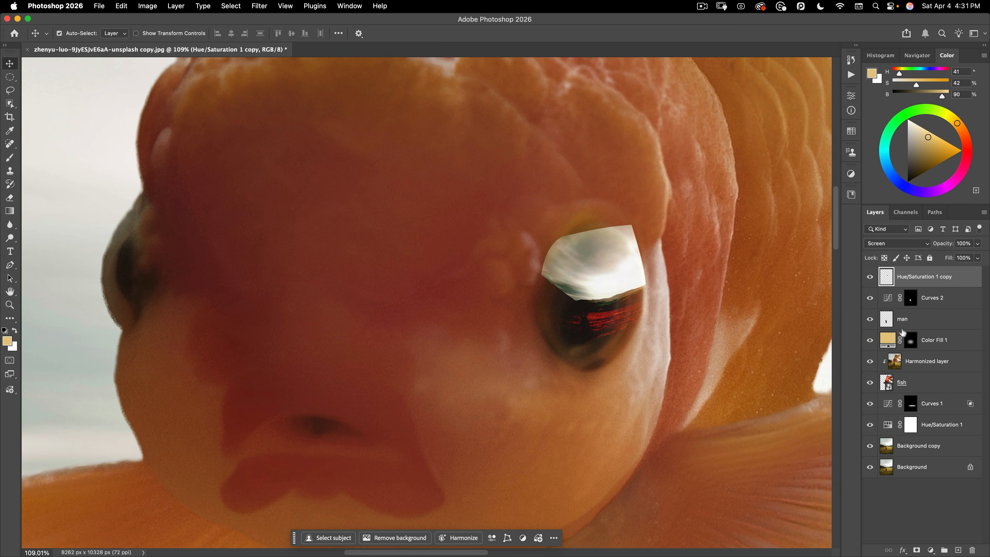
Step: Hide the reflection layer and draw an elliptical selection about 240 by 340 px around the fish's pupil
left_click(870, 278)
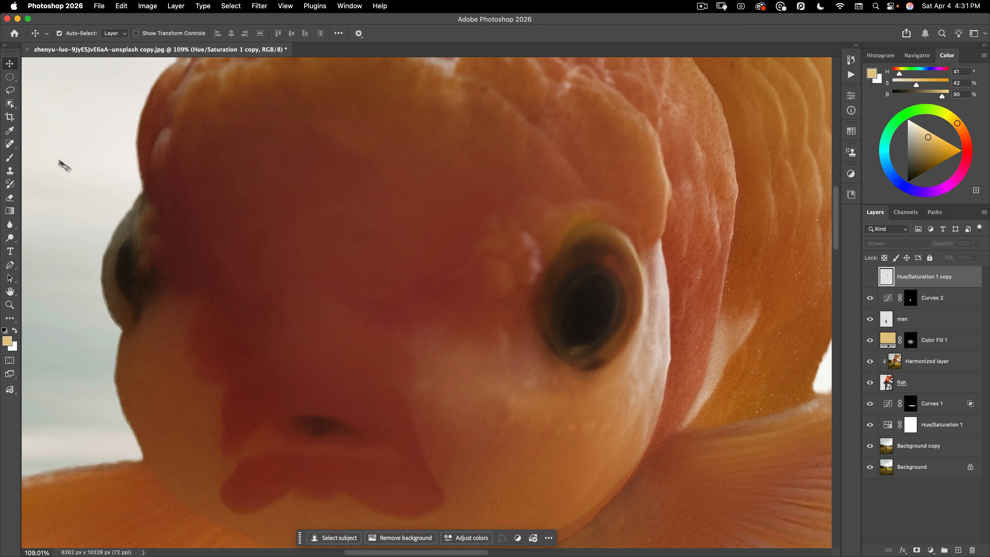
left_click(15, 79)
key("alt")
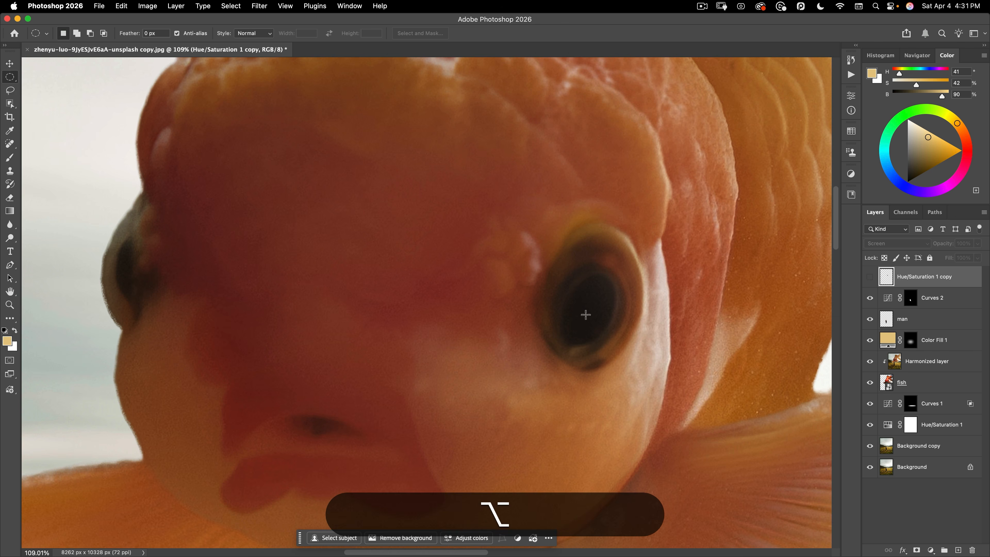
left_click_drag(586, 314, 619, 267)
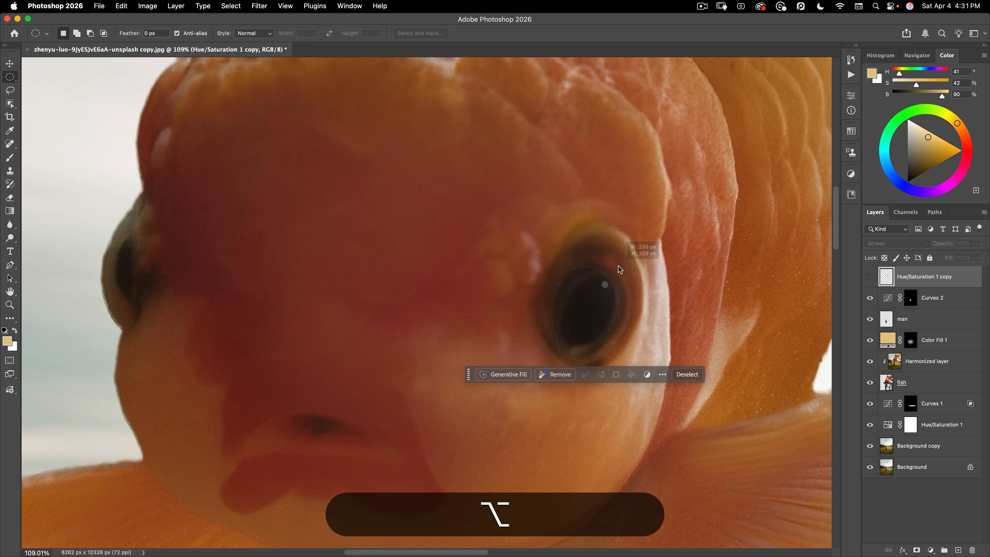
left_click_drag(598, 301, 596, 297)
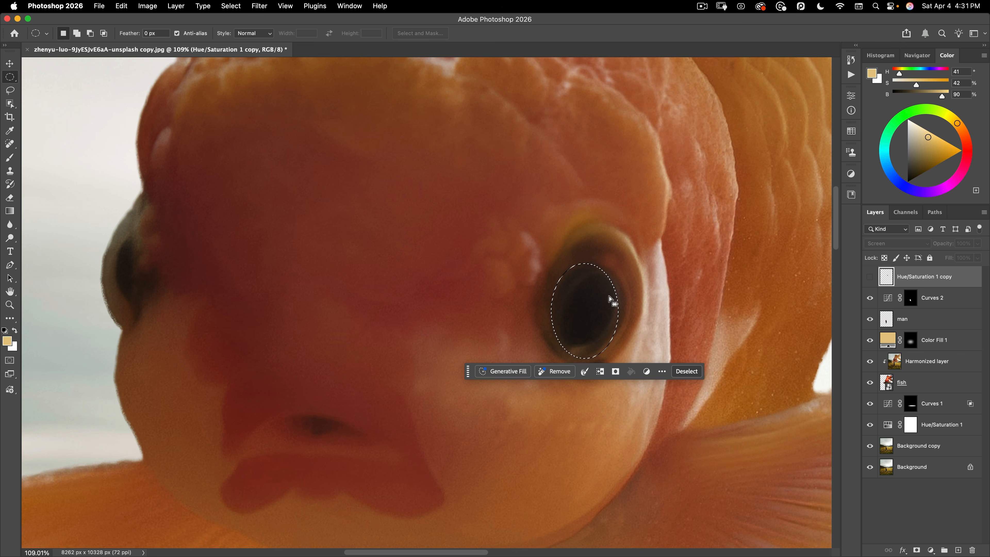
Step: Transform the elliptical selection, rotating it 25.91° and shifting it to match the tilted pupil, and apply it
right_click(590, 293)
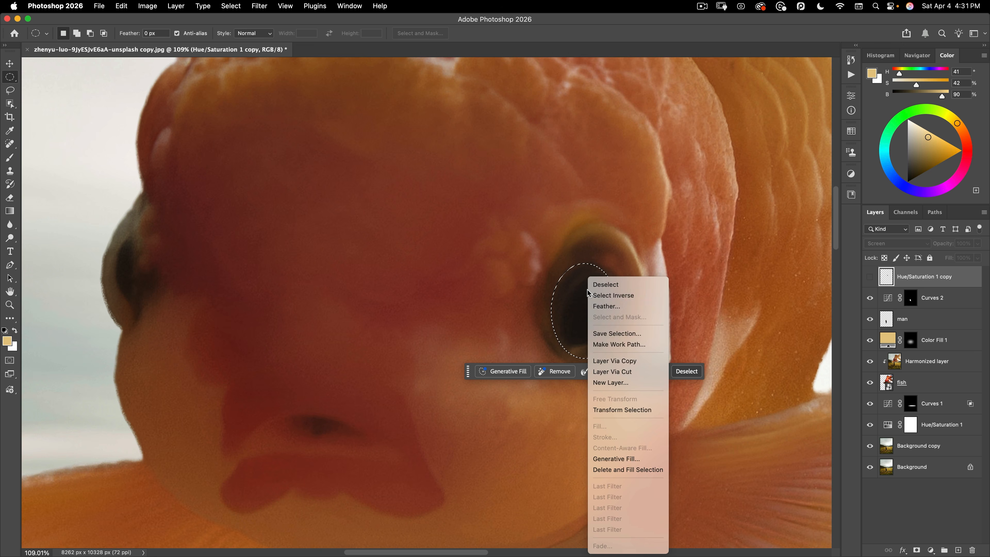
left_click(625, 410)
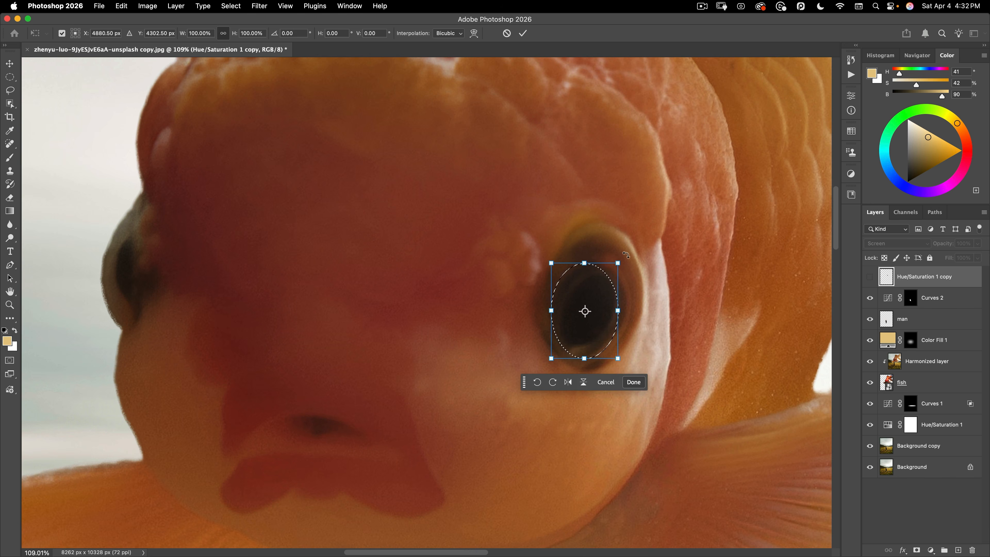
left_click_drag(639, 239, 651, 275)
left_click_drag(601, 304, 604, 306)
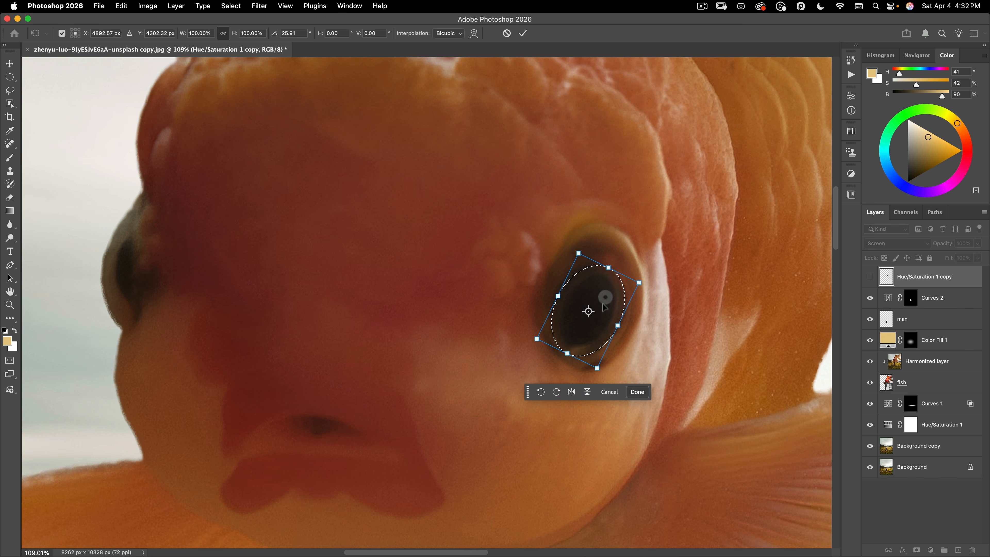
double_click(583, 288)
Step: Show the reflection layer, mask it with the pupil selection, and feather the mask by 7.2 px
left_click(870, 277)
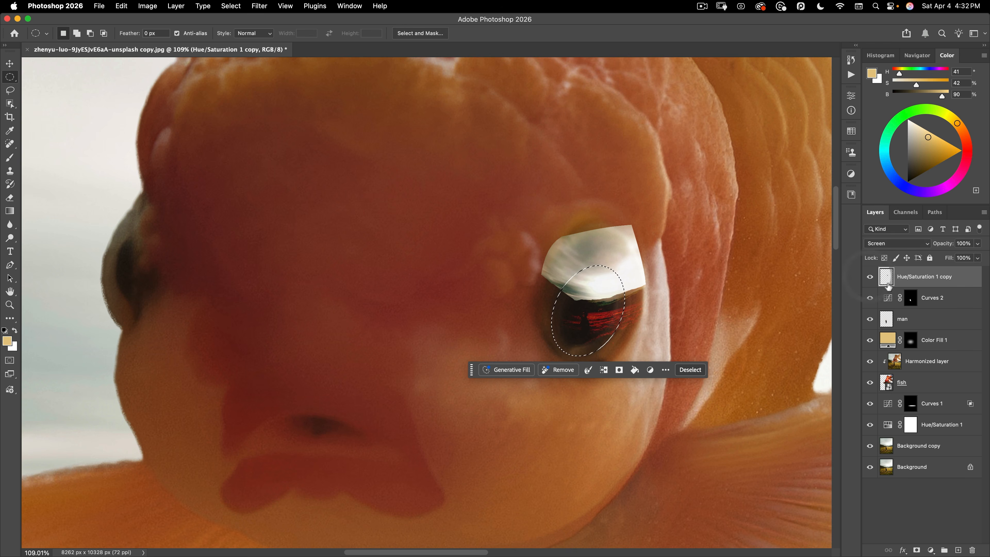
left_click(917, 550)
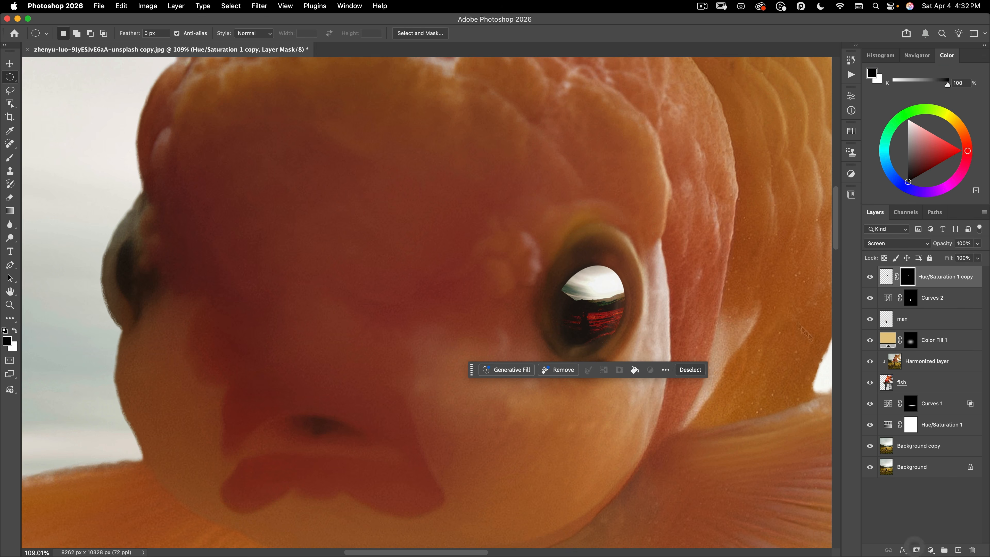
double_click(908, 278)
left_click_drag(738, 198, 762, 196)
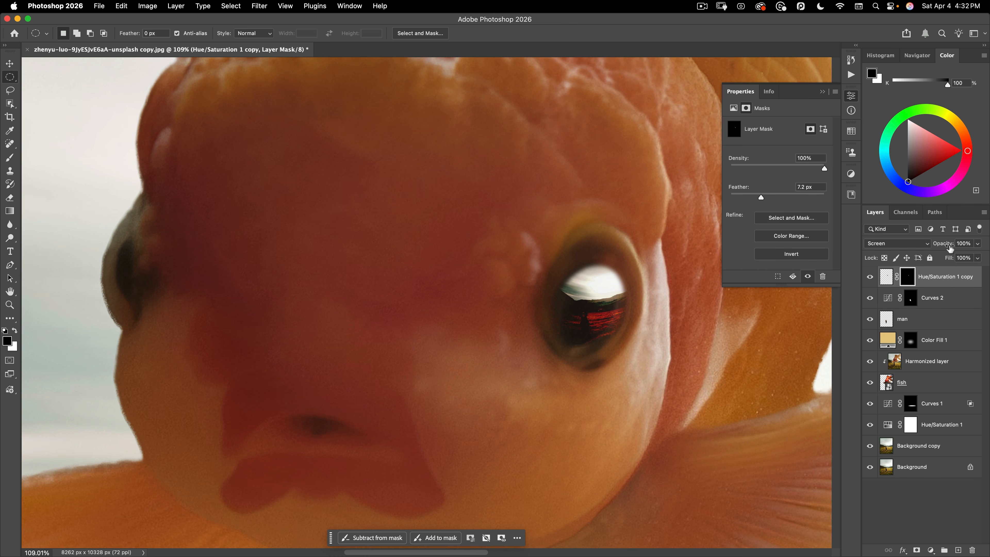
Step: Lower the eye reflection layer's opacity to 25% and check the effect on the whole composition
mouse_move(926, 248)
left_mouse_down()
mouse_move(901, 249)
mouse_move(912, 245)
left_mouse_up()
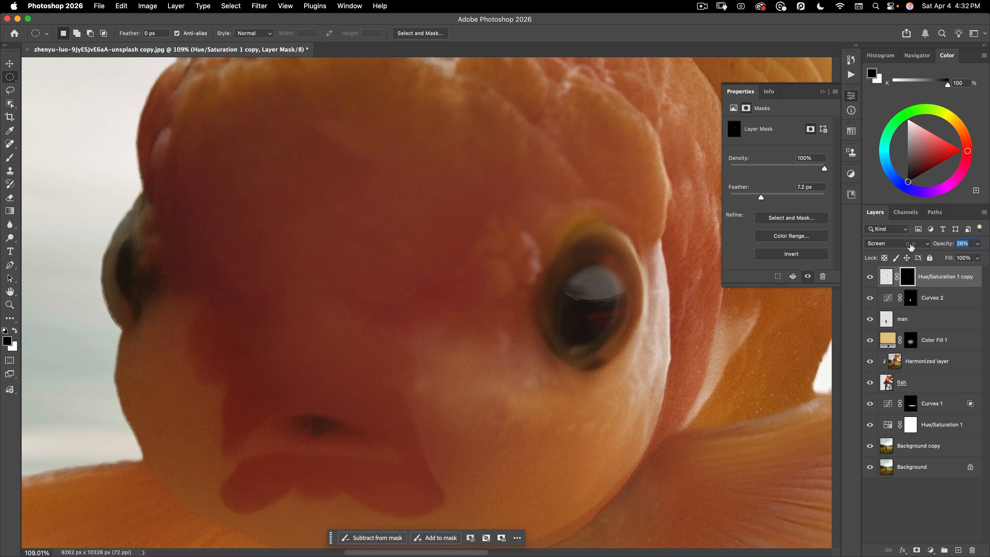
scroll(607, 250, "down", 10)
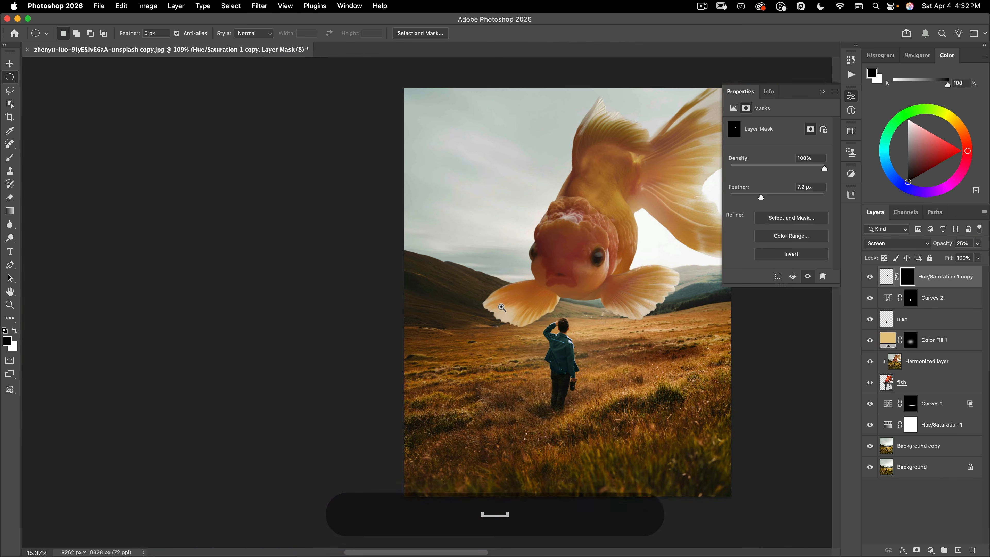
left_click_drag(624, 320, 616, 263)
key("v")
left_click_drag(557, 146, 583, 119)
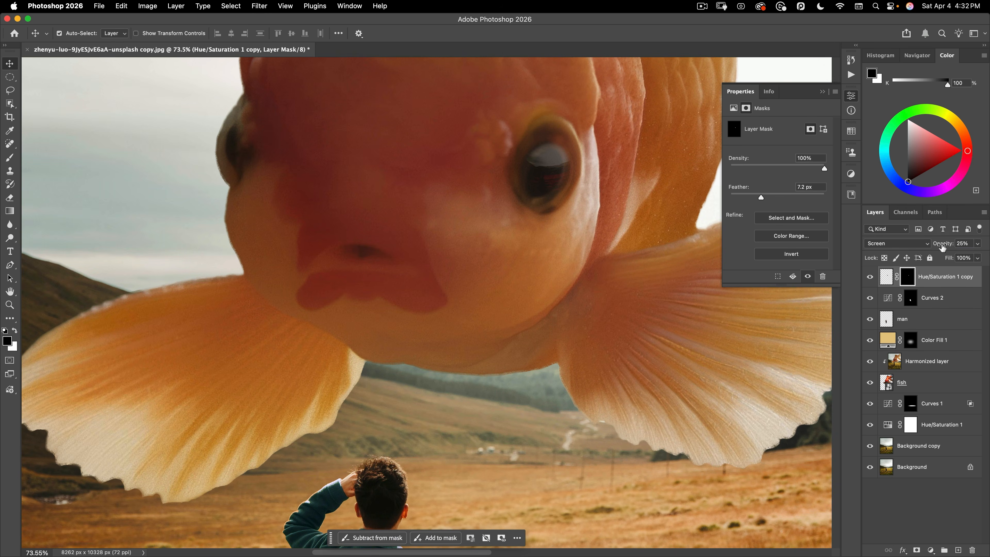
Step: Raise the eye reflection's opacity to 42% and paint black on its mask with a 317 px brush to fade the reflection's edges
left_click_drag(951, 246, 951, 246)
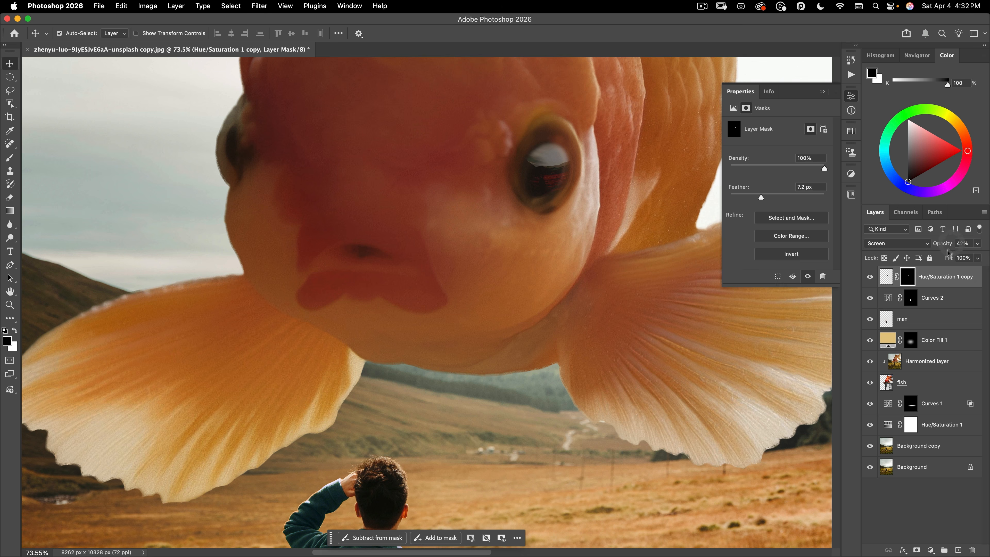
key("b")
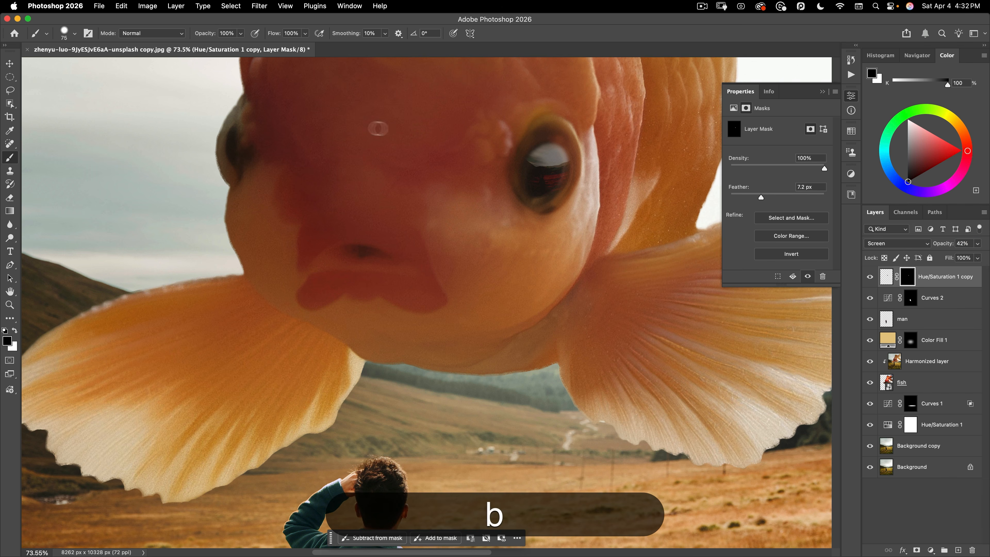
left_click_drag(401, 120, 504, 129)
left_click_drag(378, 140, 388, 2)
mouse_move(406, 152)
left_mouse_down()
mouse_move(333, 149)
mouse_move(355, 149)
left_mouse_up()
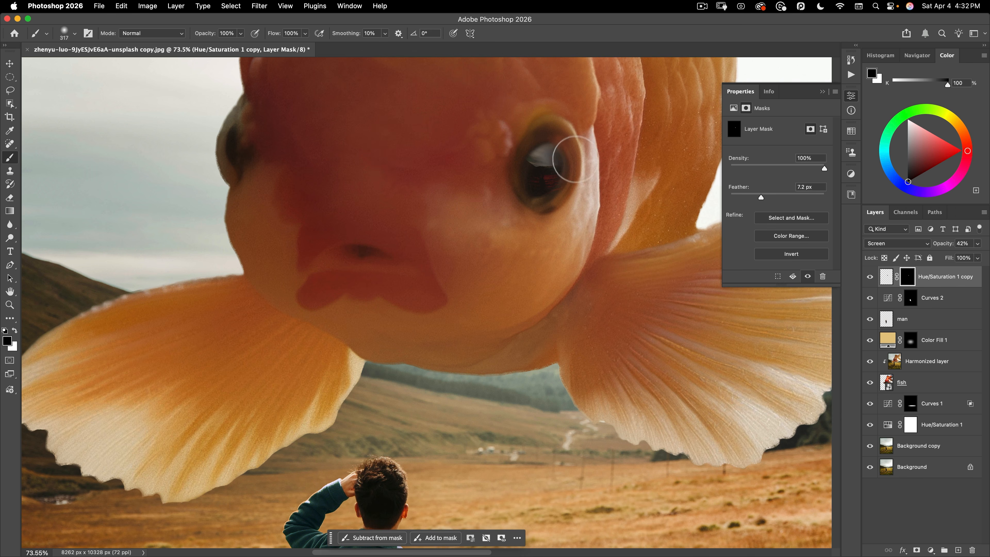
left_click_drag(579, 262, 529, 272)
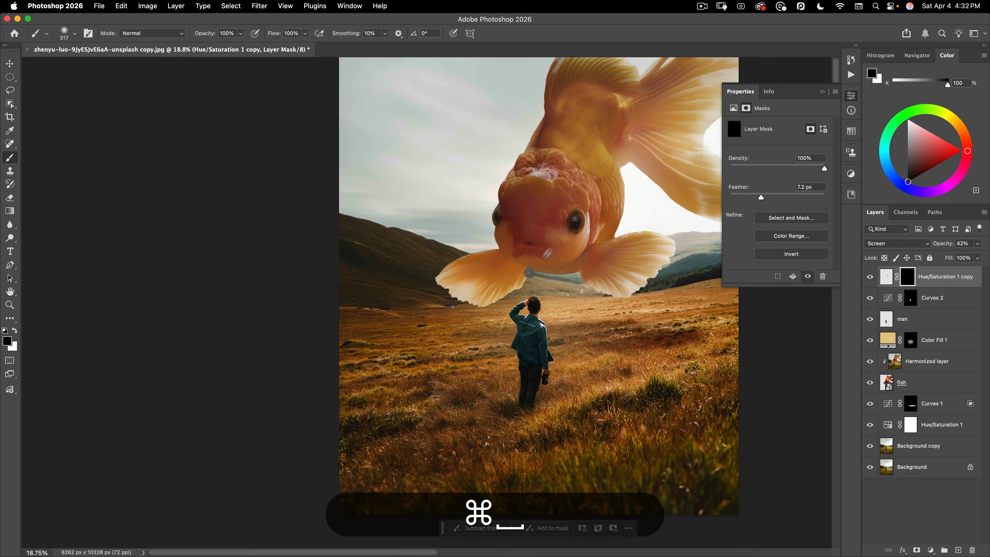
left_click_drag(568, 222, 625, 190)
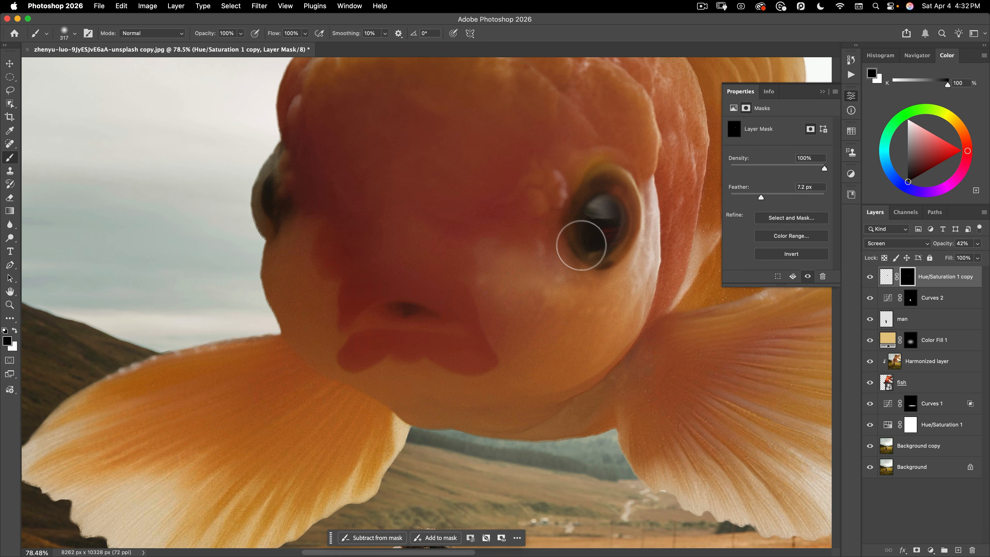
key("super+space")
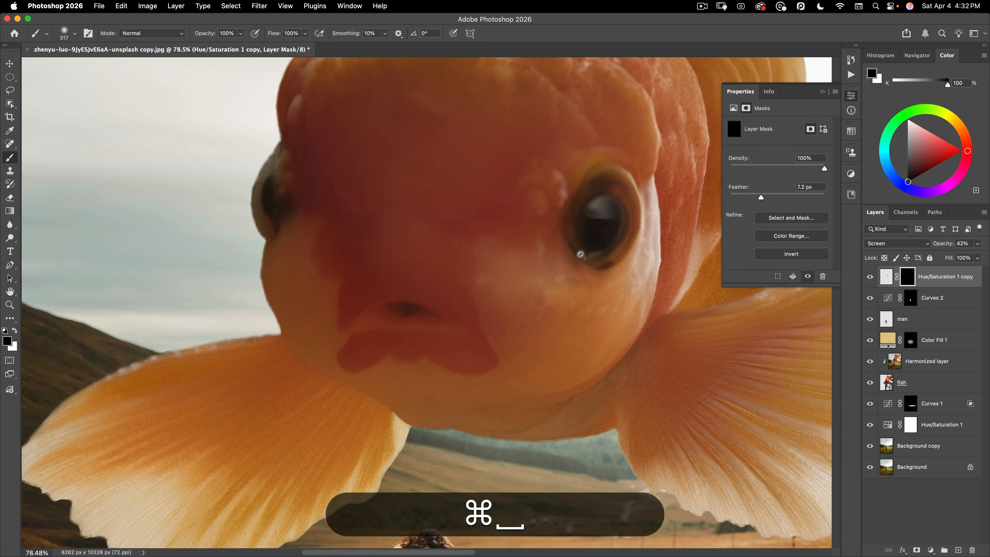
left_click_drag(581, 255, 527, 261)
Step: Lower the eye reflection layer's opacity to 22% and check the whole composition
key("v")
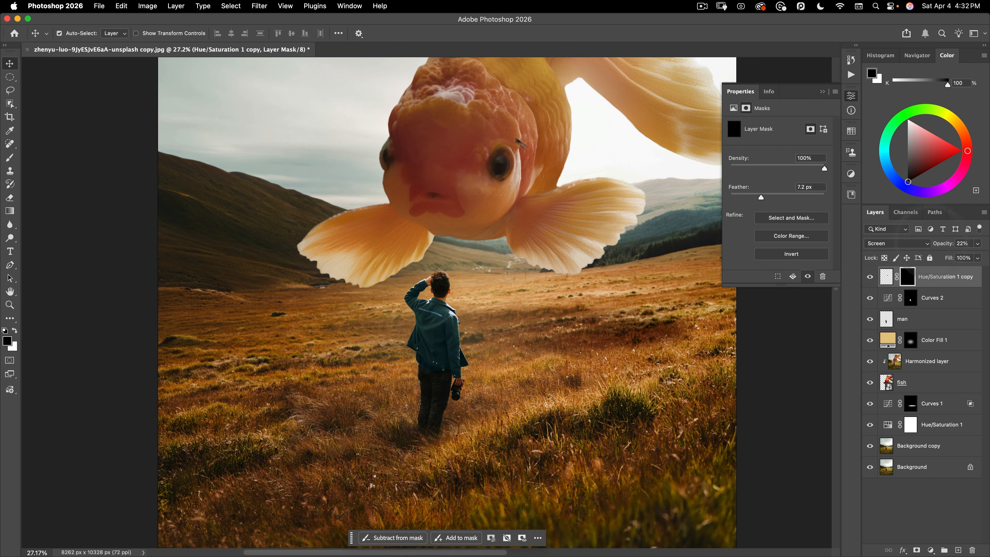
key("space")
left_click_drag(512, 300, 496, 300)
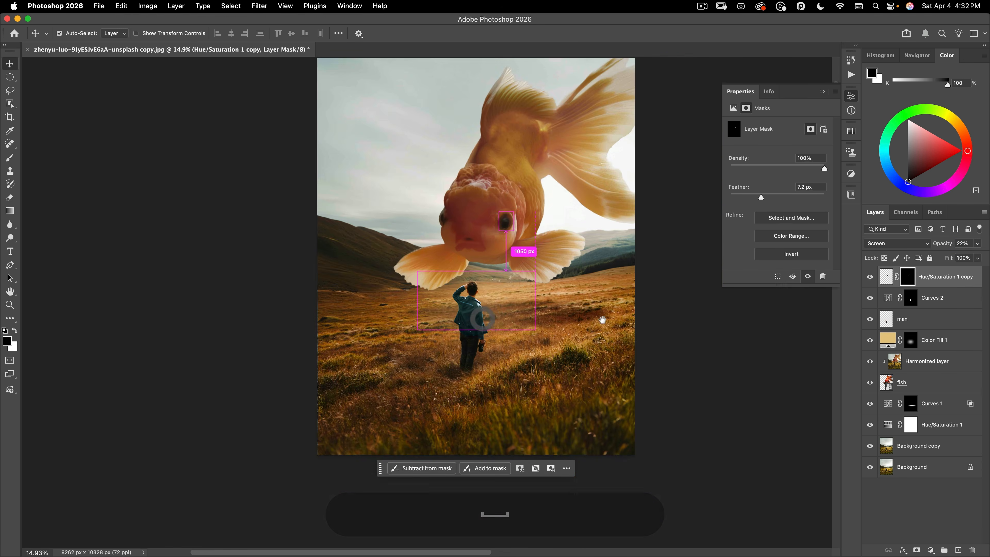
left_click_drag(601, 320, 566, 333)
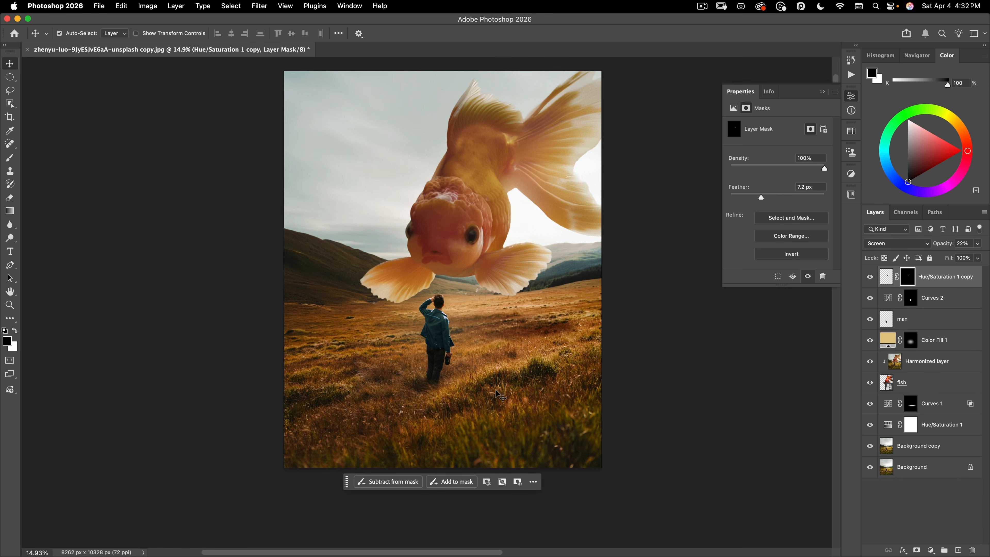
key("space")
left_click_drag(487, 376, 474, 382)
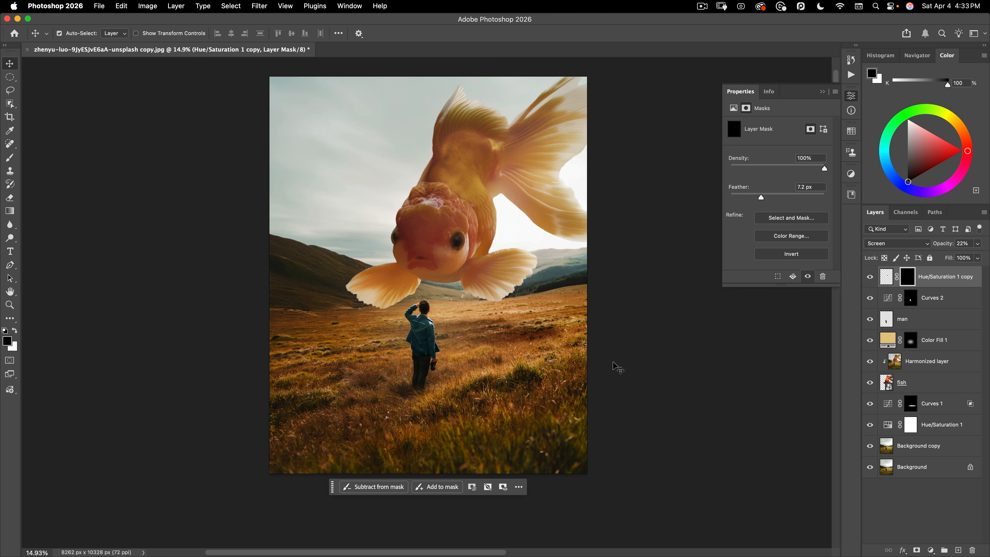
Step: Open the grass photo compagnons-6-_pX0yQlc8-unsplash.jpg and fit it in view
left_click(95, 7)
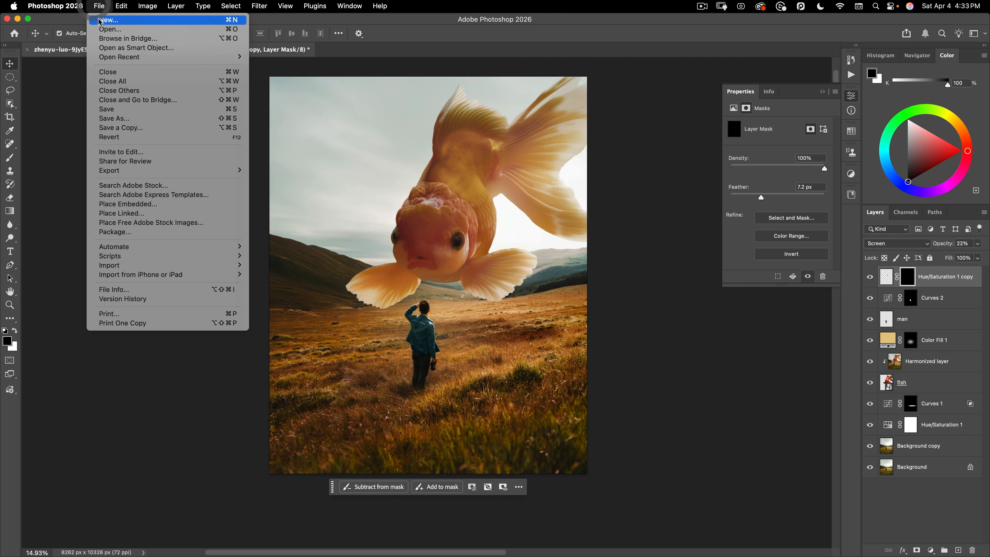
left_click(105, 27)
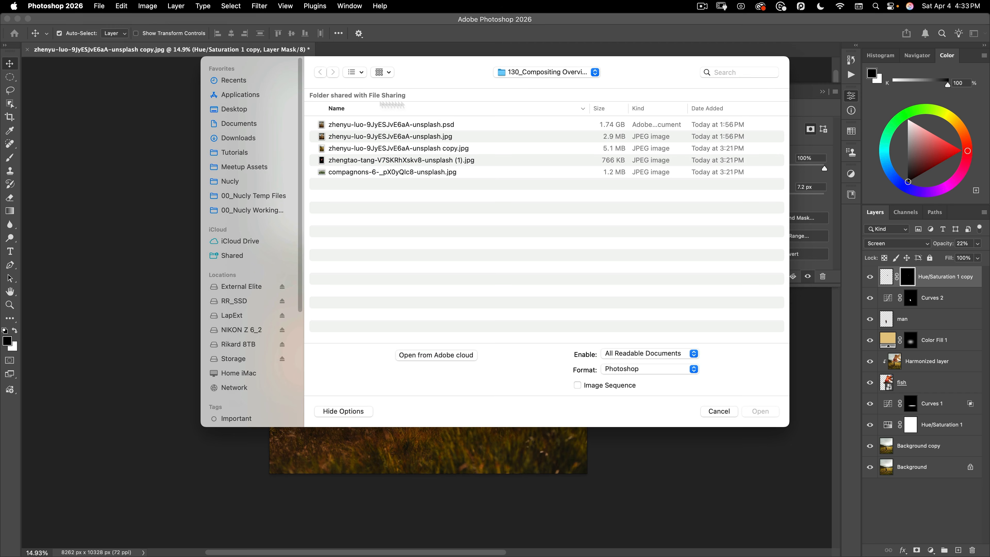
double_click(361, 172)
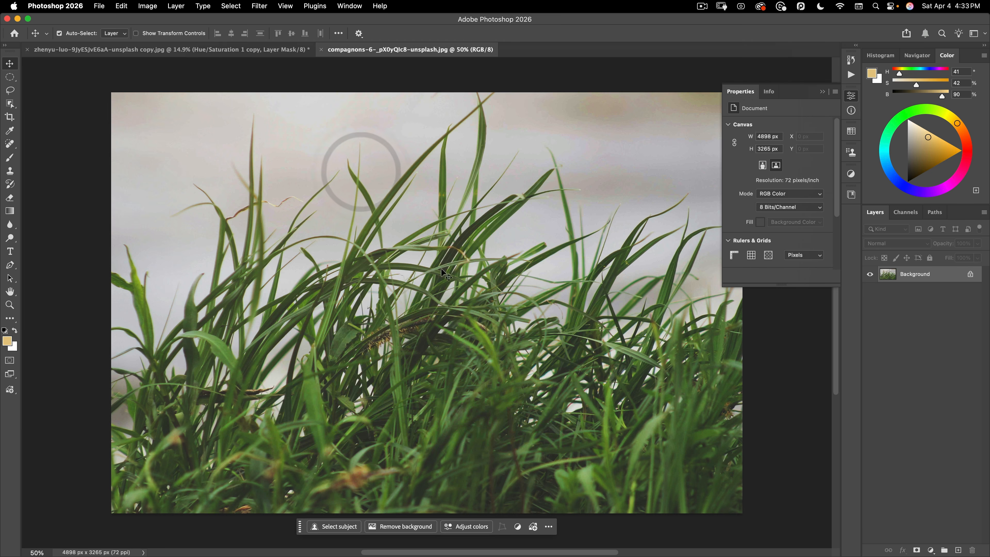
left_click_drag(354, 319, 300, 320)
mouse_move(488, 322)
left_mouse_down()
mouse_move(483, 363)
mouse_move(475, 328)
left_mouse_up()
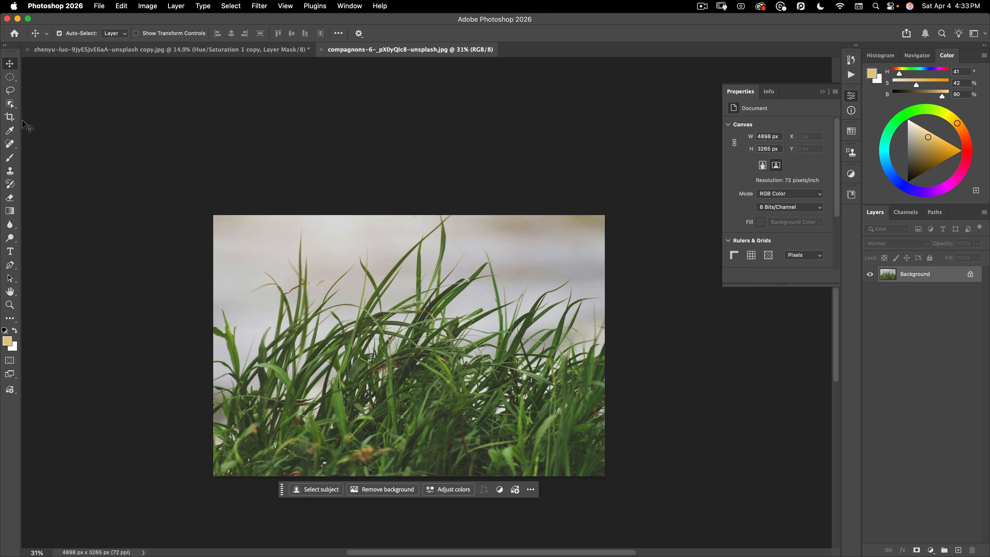
Step: Set the Crop tool's fill to Generative Expand and clear the 4:5 ratio so the crop frame covers the whole grass photo
left_click(10, 116)
left_click(440, 34)
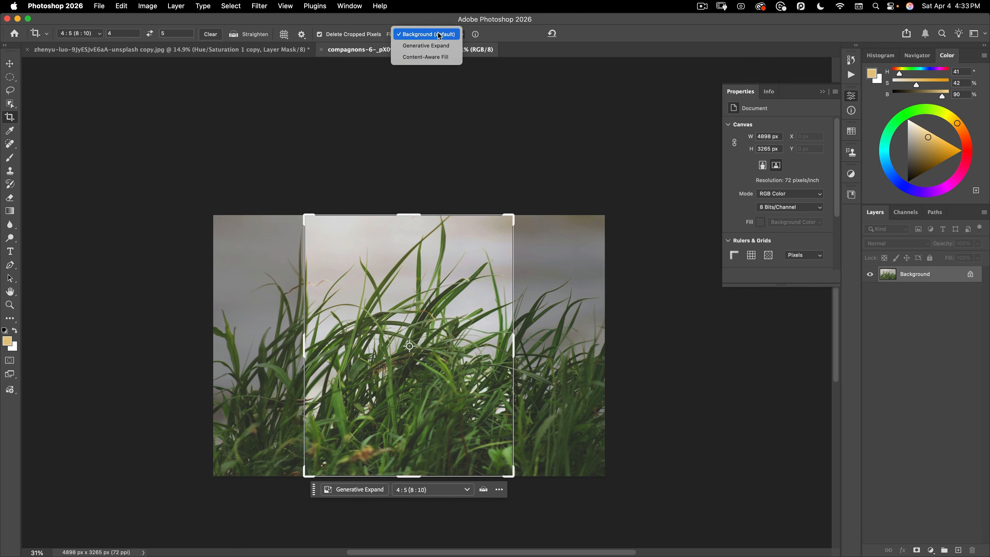
left_click(433, 45)
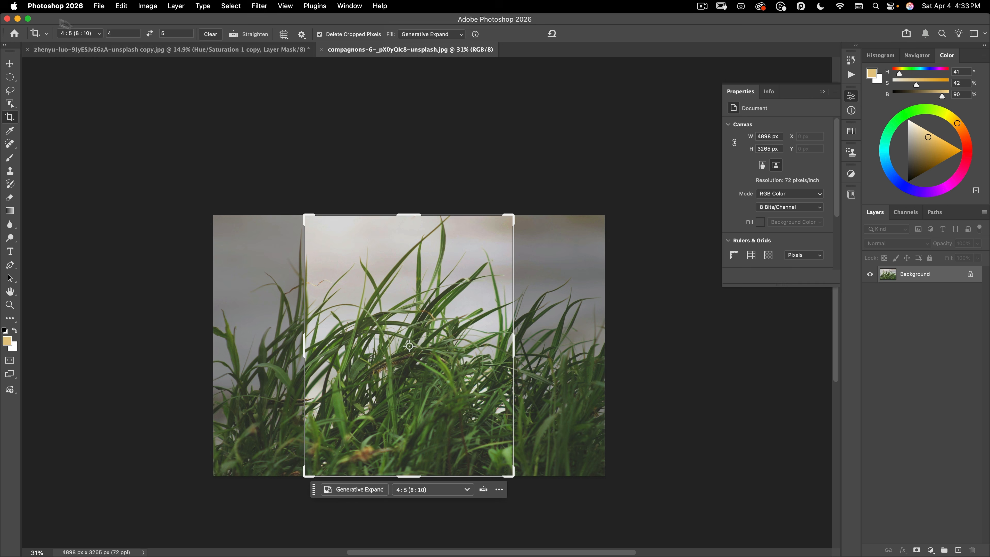
right_click(346, 247)
left_click(376, 260)
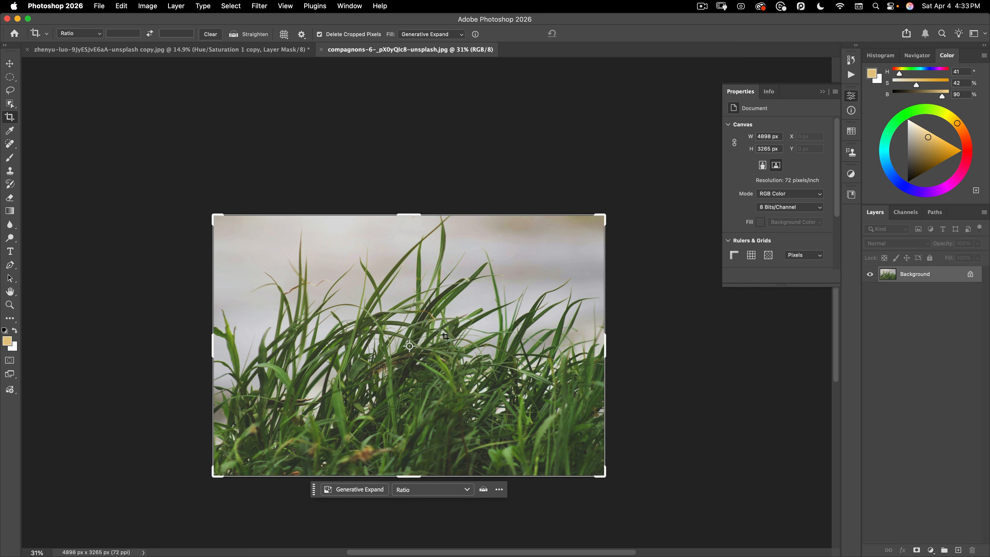
Step: Expand the grass photo's canvas above and on both sides to 6540 by 3572 px, filling the new area with Generative Expand
left_click_drag(414, 215, 411, 202)
left_click_drag(606, 341, 670, 343)
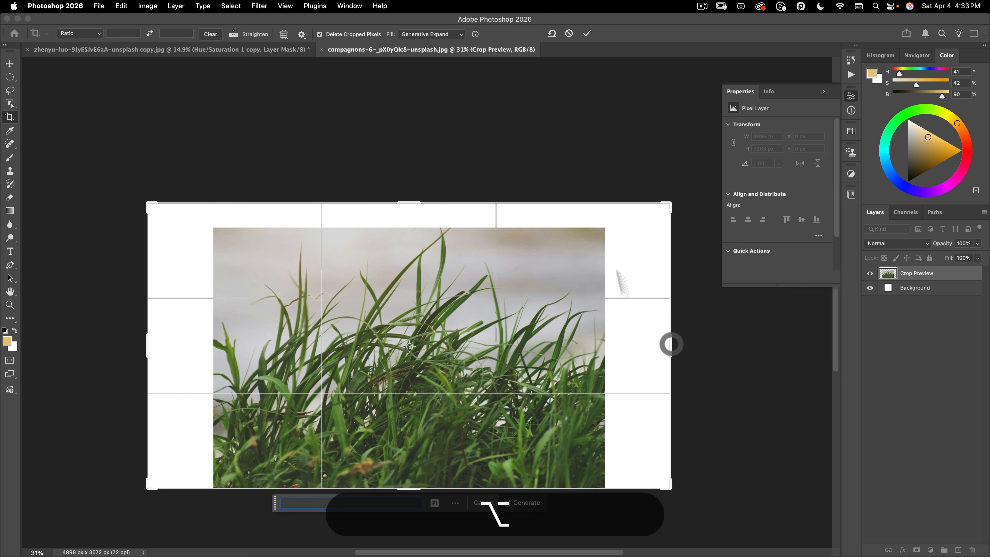
left_click(587, 34)
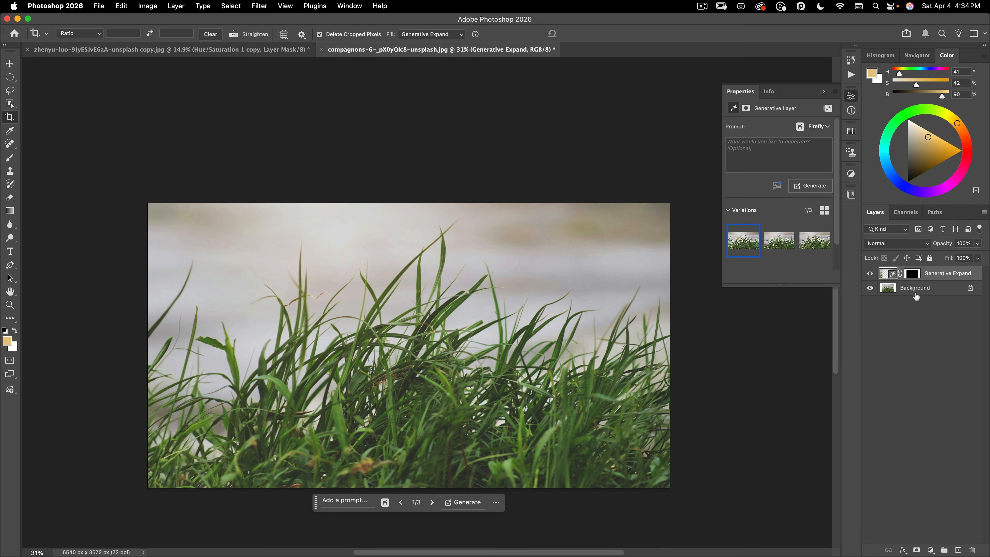
Step: Merge the generated expansion with the grass photo and remove the background behind the grass blades
key("super+e")
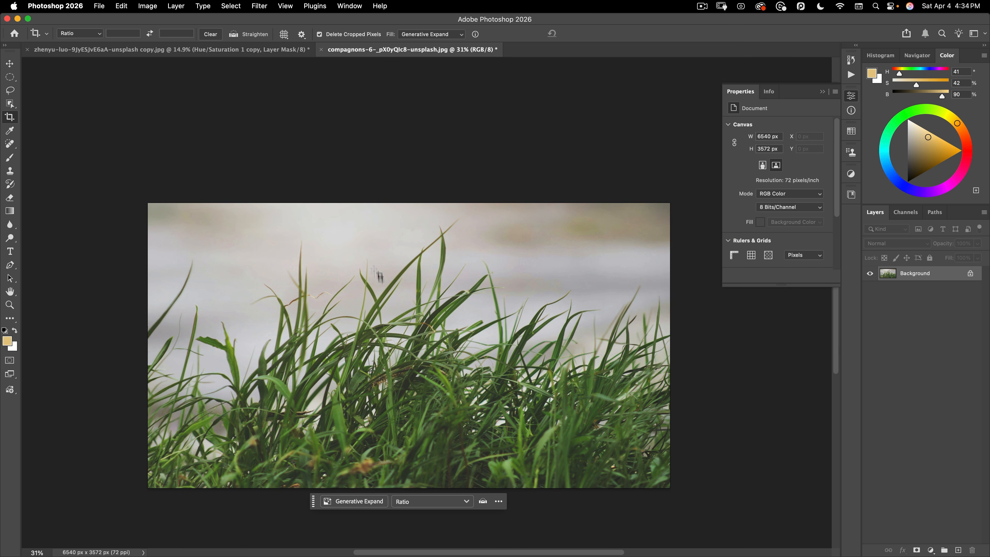
left_click(10, 63)
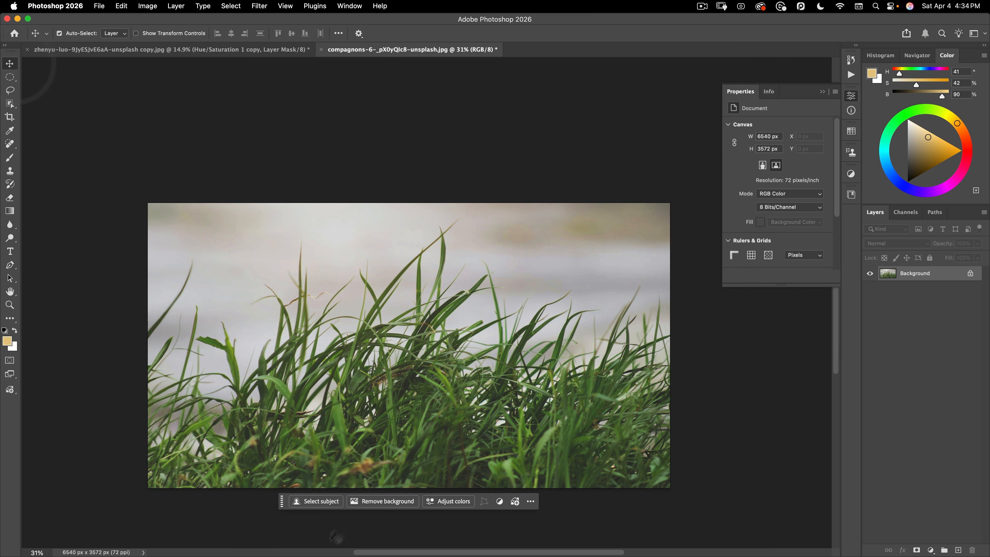
left_click(387, 502)
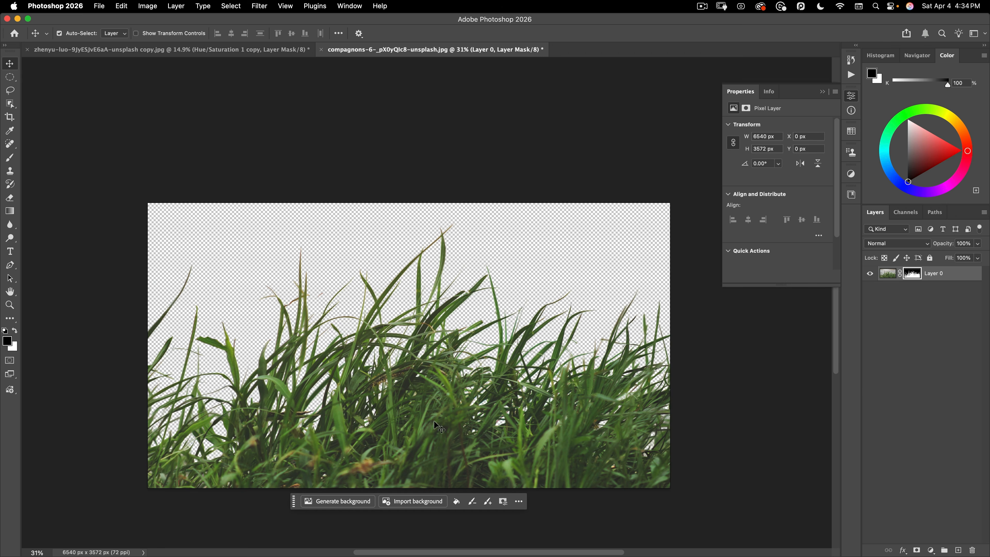
Step: Convert the masked grass layer to a Smart Object and copy it into the foreground of the goldfish composition
right_click(911, 278)
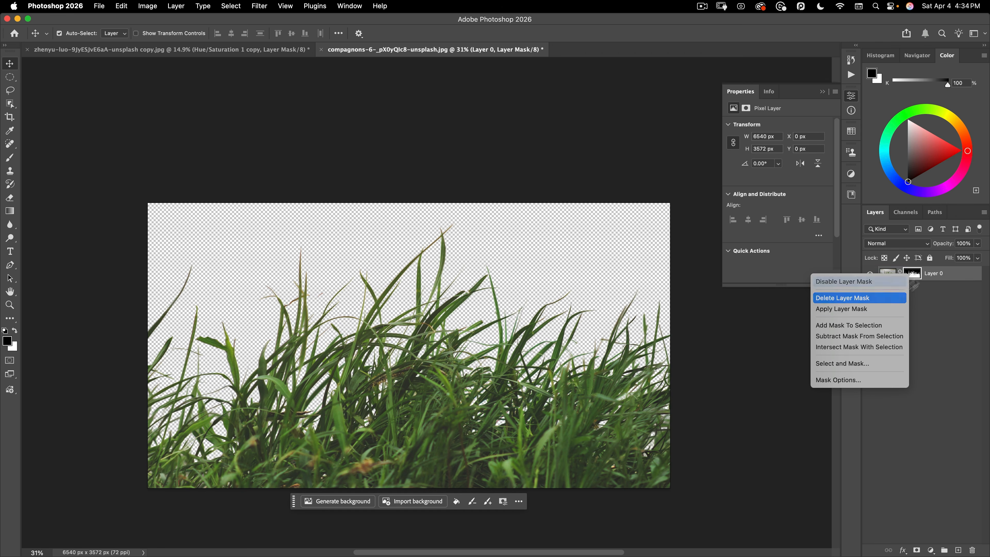
right_click(950, 276)
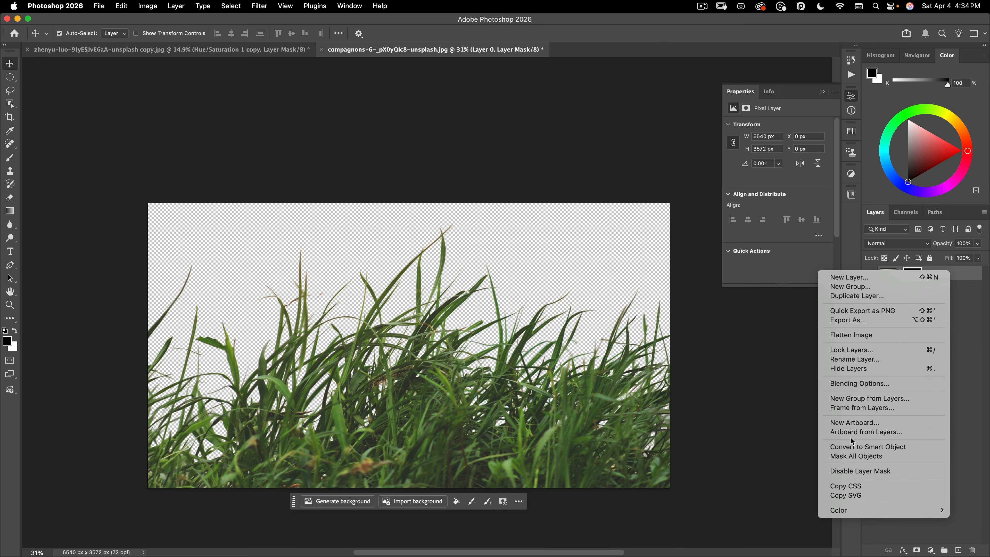
left_click(850, 447)
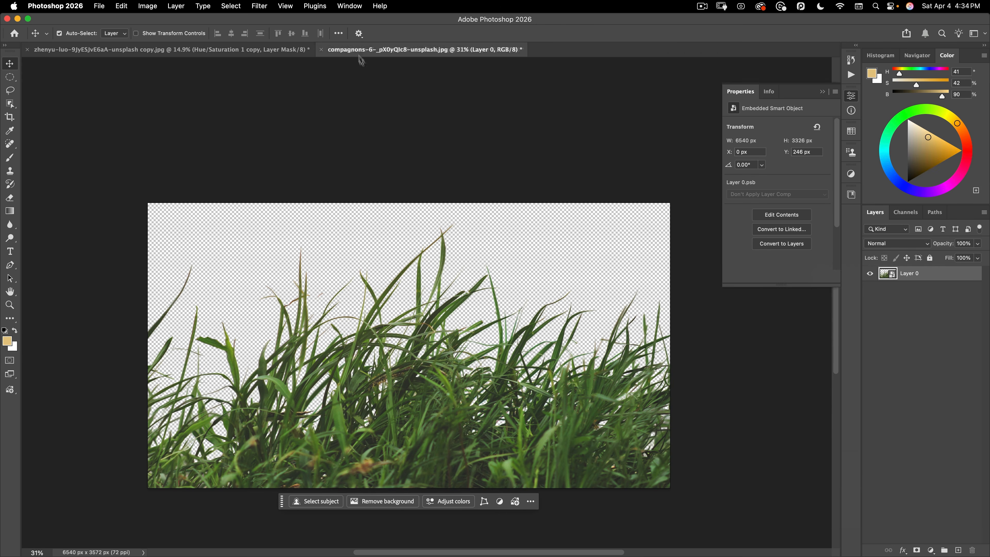
left_click_drag(360, 60, 577, 65)
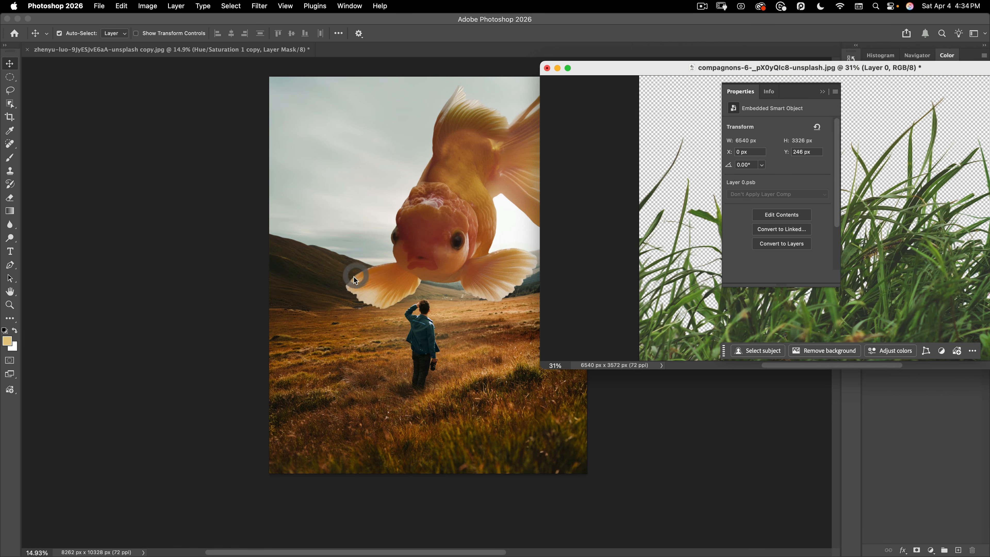
left_click_drag(641, 219, 487, 445)
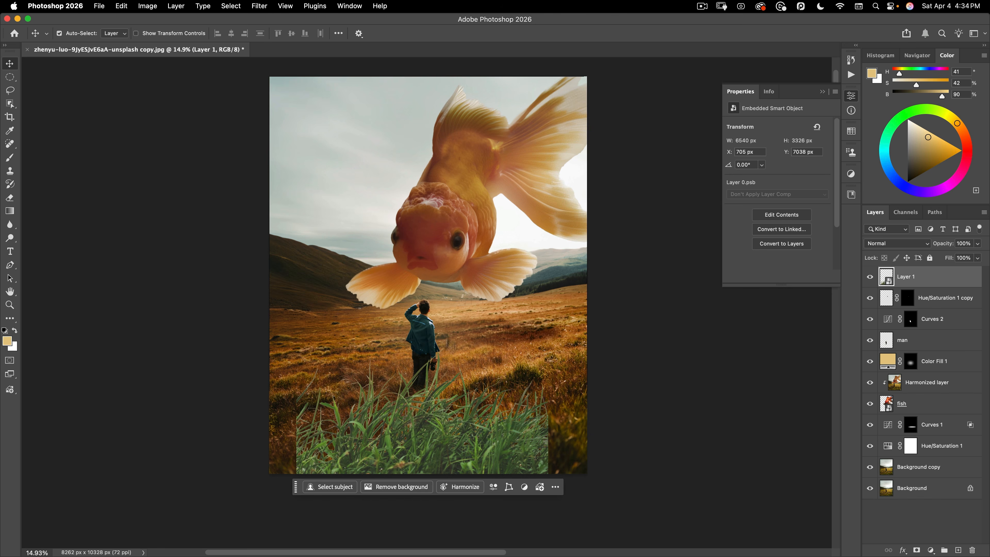
Step: Turn off Auto-Select for the Move tool and pick the grass layer directly on the canvas
left_click(444, 231)
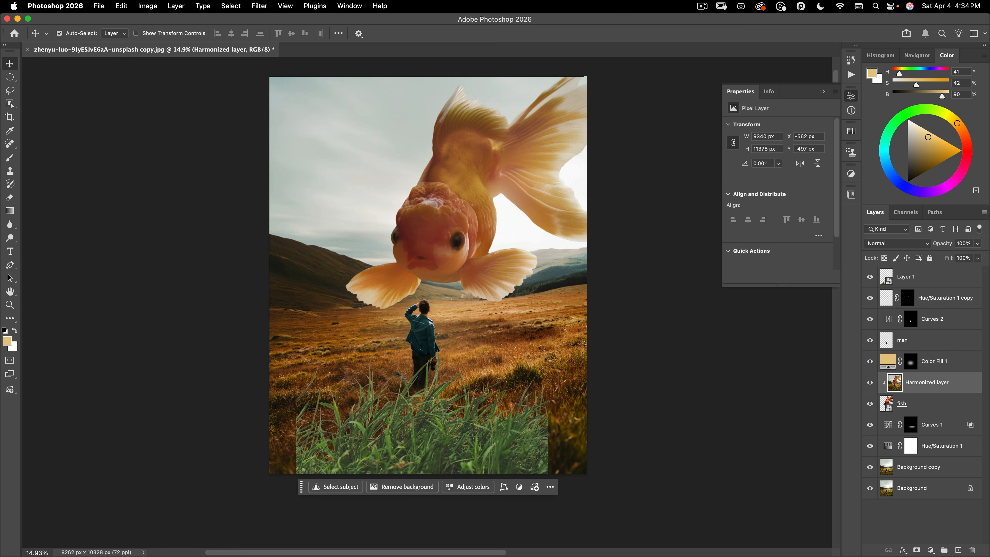
left_click(973, 470)
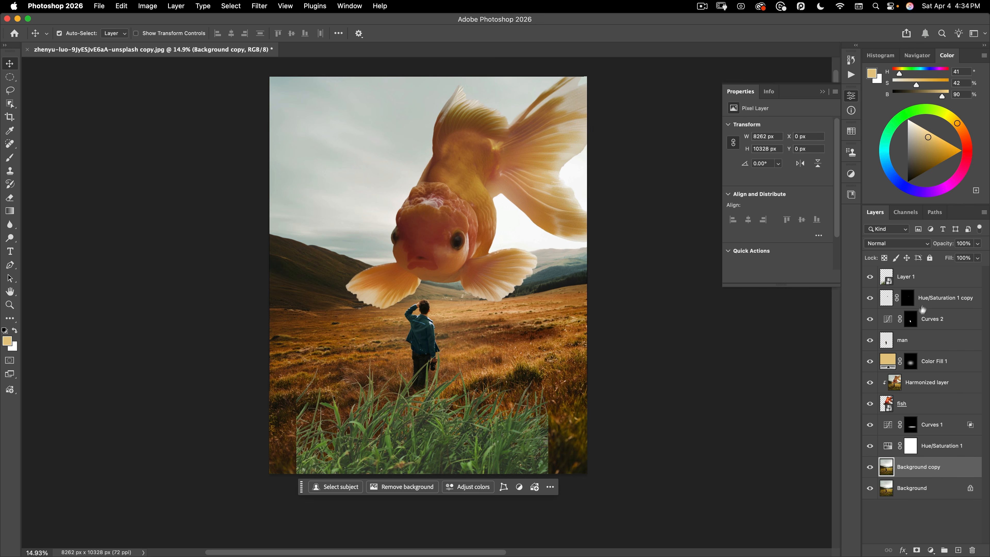
left_click(67, 33)
key("super")
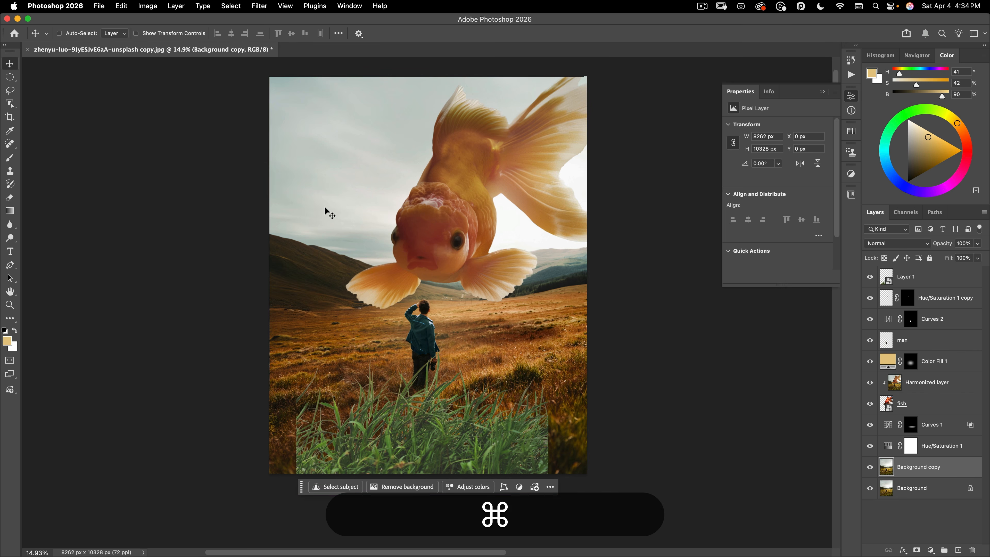
key("super")
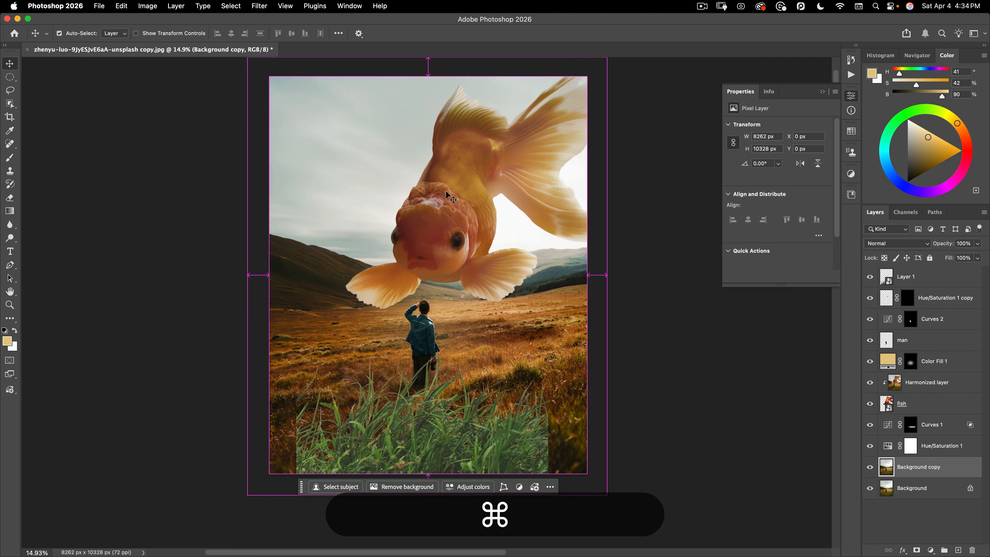
left_click(434, 431, "super")
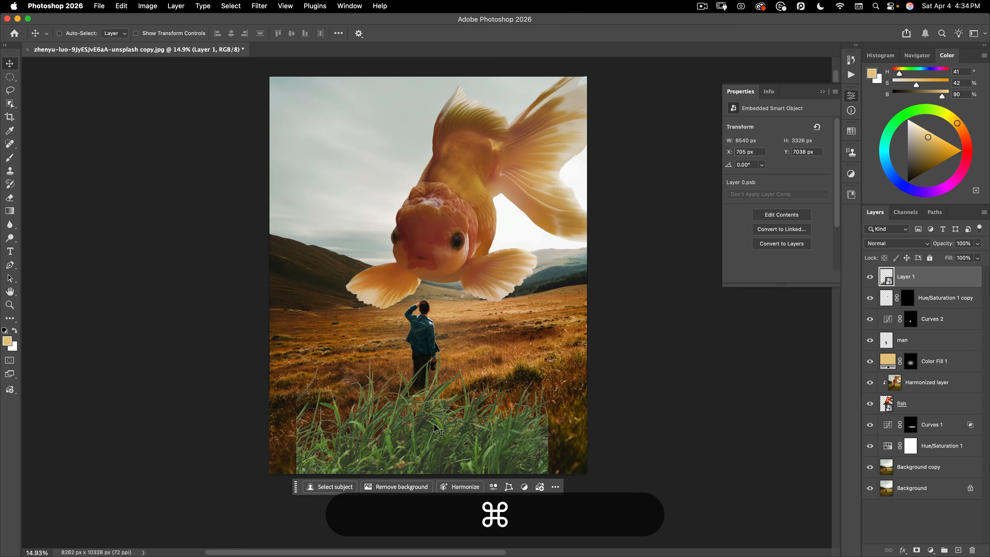
Step: Move the grass around the foreground to about X 1451 px, Y 6660 px and inspect its lower edge up close
mouse_move(508, 343)
left_mouse_down()
mouse_move(534, 314)
mouse_move(507, 361)
mouse_move(546, 234)
mouse_move(514, 306)
mouse_move(516, 318)
mouse_move(540, 294)
mouse_move(514, 350)
left_mouse_up()
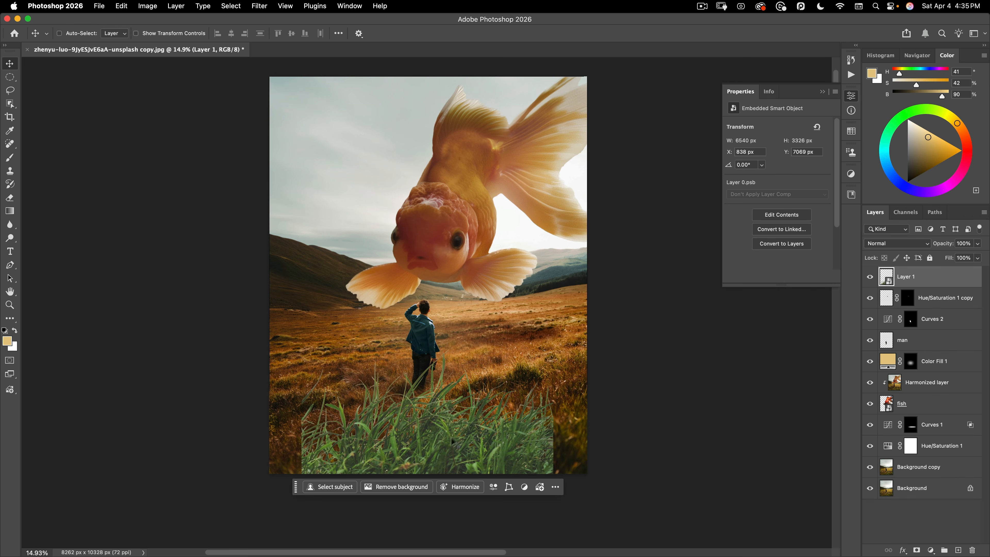
left_click_drag(460, 439, 395, 416)
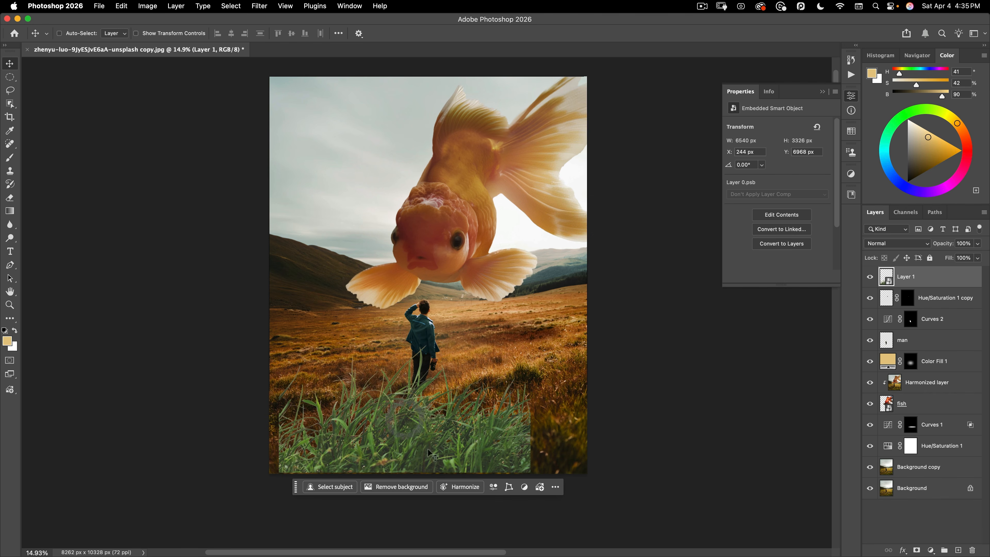
left_click_drag(441, 453, 487, 441)
key("space")
left_click_drag(530, 468, 639, 435)
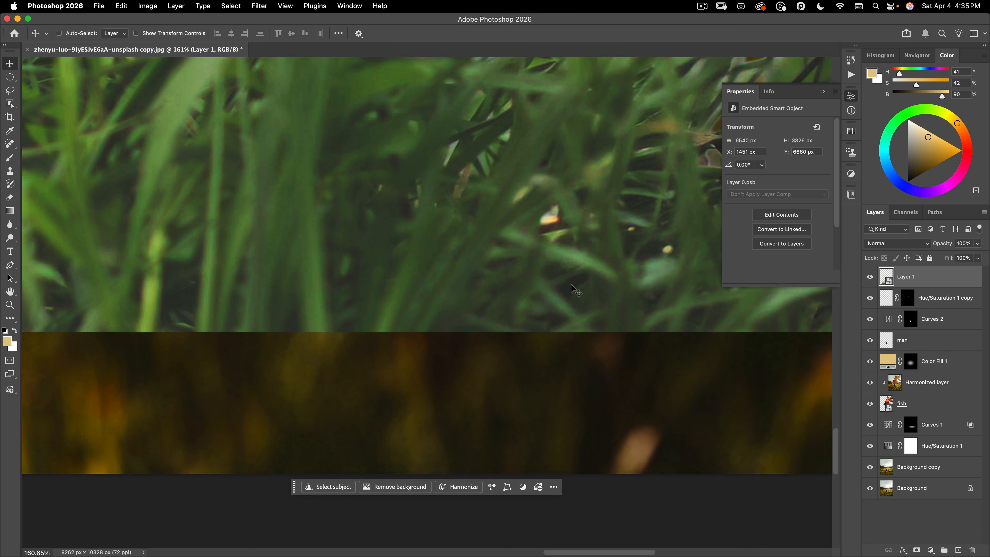
Step: Move the grass layer sideways across the foreground to about X 471 px, Y 6660 px
key("super+space")
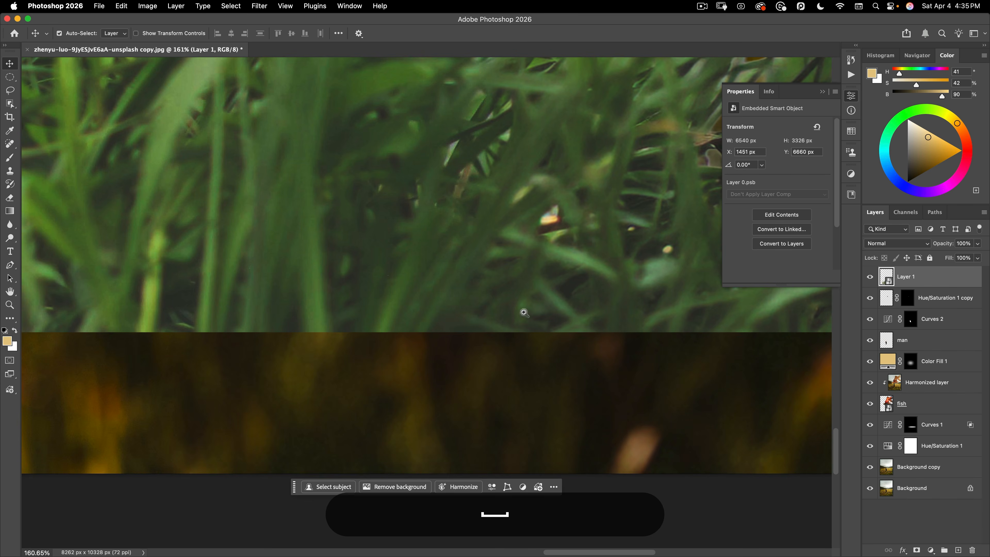
left_click_drag(554, 422, 441, 361)
left_click(554, 424)
left_click_drag(446, 253, 535, 393)
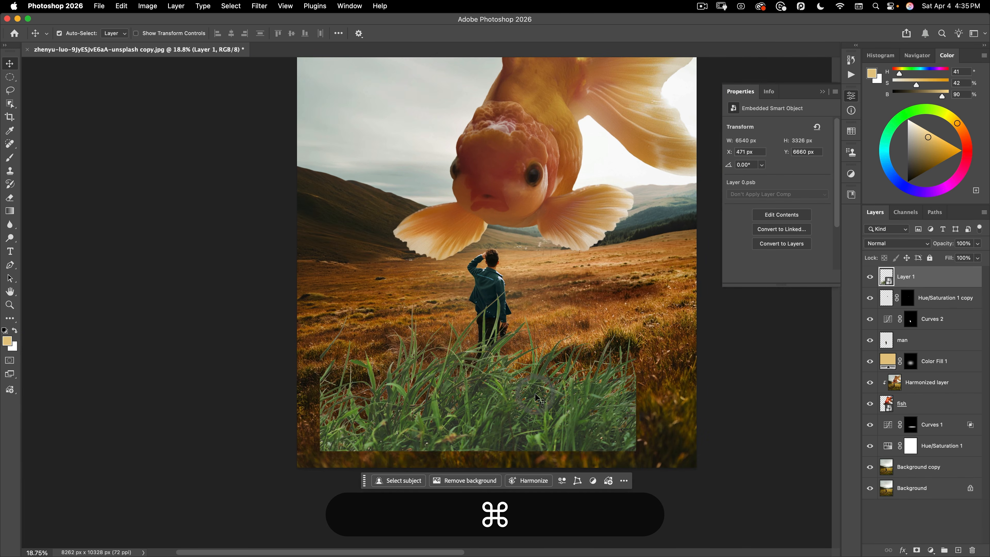
Step: Darken the grass layer with a Curves adjustment by pulling the black point in to where the histogram starts
key("super+m")
left_click_drag(461, 117, 732, 129)
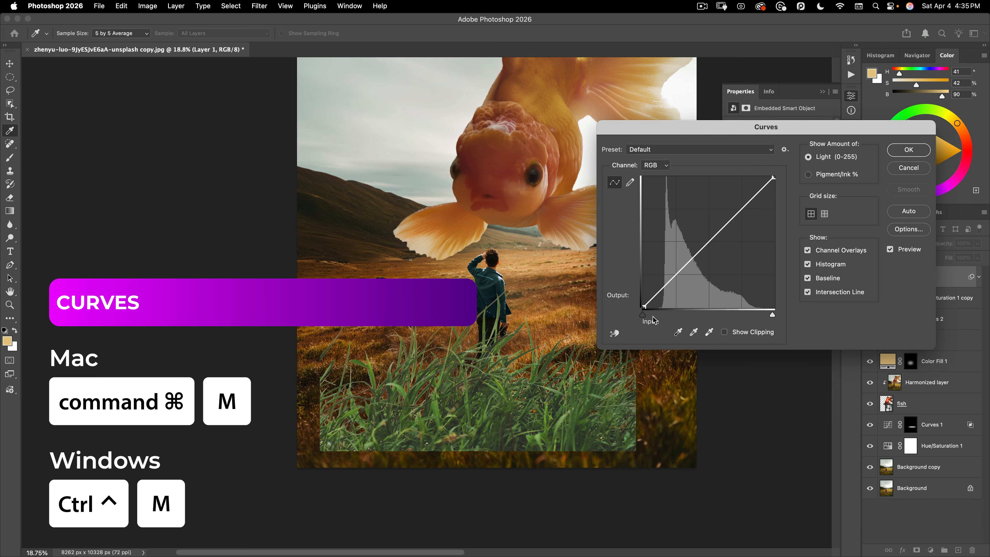
left_click_drag(644, 318, 666, 321)
left_click(909, 150)
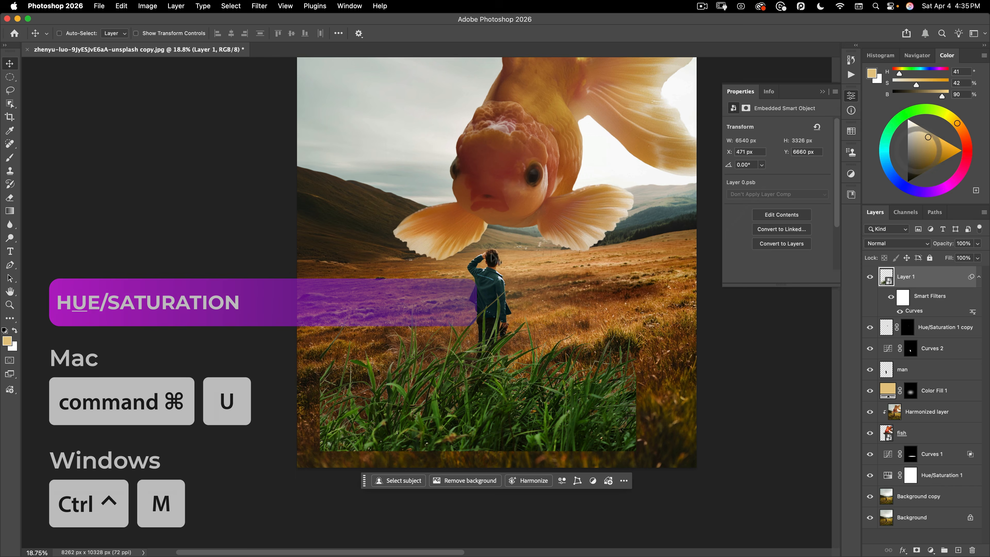
Step: Shift the grass colour toward golden brown with a Hue/Saturation adjustment, setting Hue to -52
key("super+u")
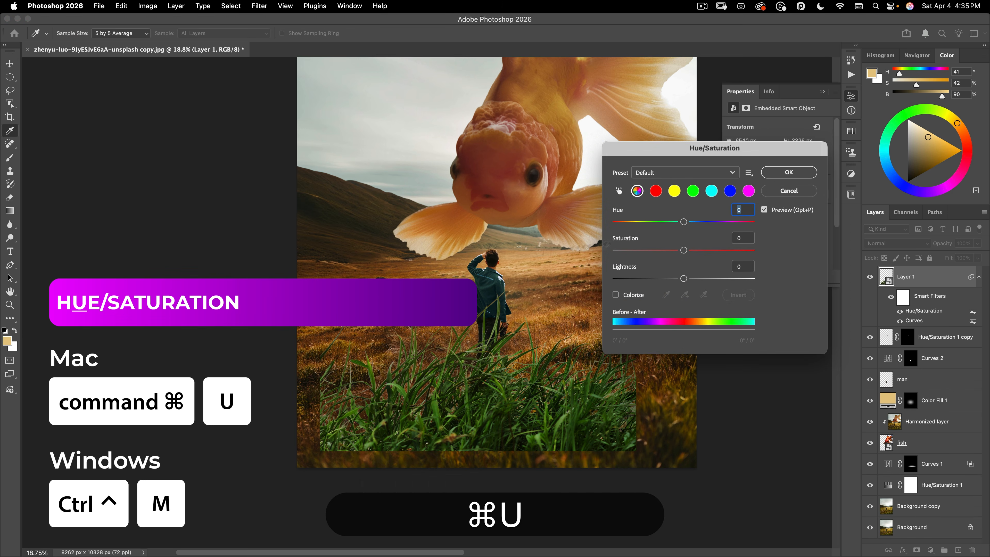
left_click_drag(690, 224, 665, 224)
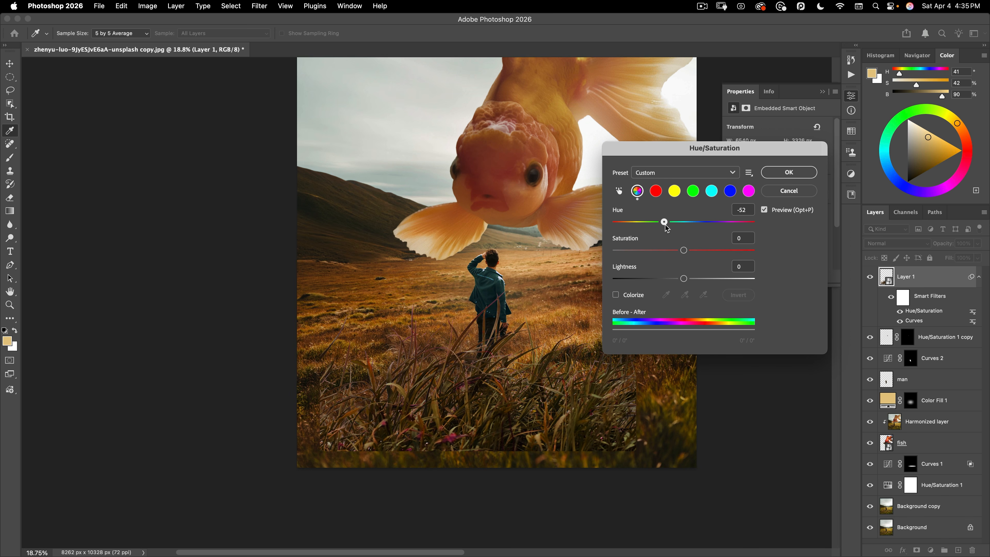
left_click(789, 172)
Step: Scale the grass layer to about 252.64% and position it so the blades span the whole foreground and frame the man
left_click_drag(550, 265, 420, 281)
key("super+t")
left_click(502, 229)
left_click_drag(520, 275, 621, 269)
left_click_drag(519, 315, 479, 337)
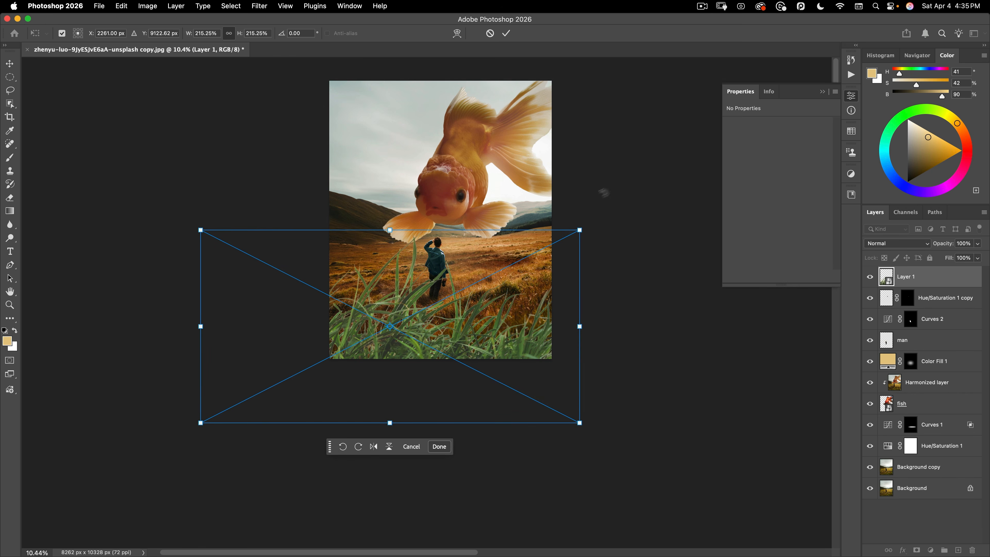
left_click_drag(580, 230, 601, 214)
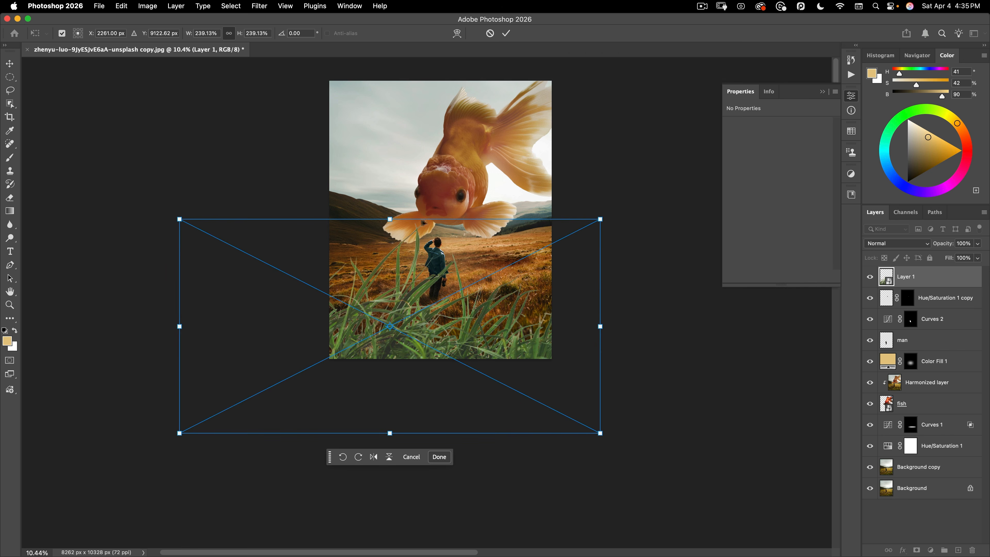
left_click_drag(446, 289, 443, 289)
left_click_drag(593, 220, 605, 214)
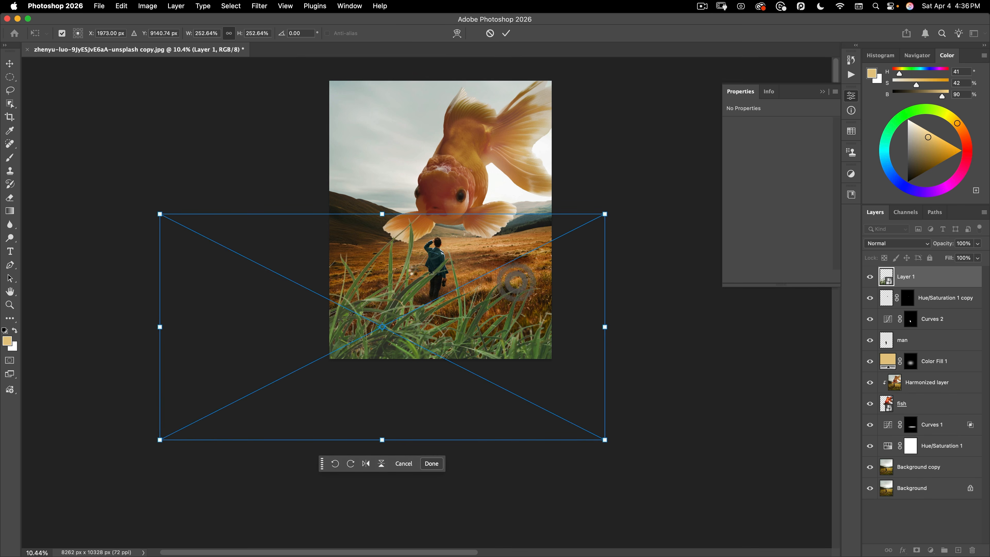
key("Return")
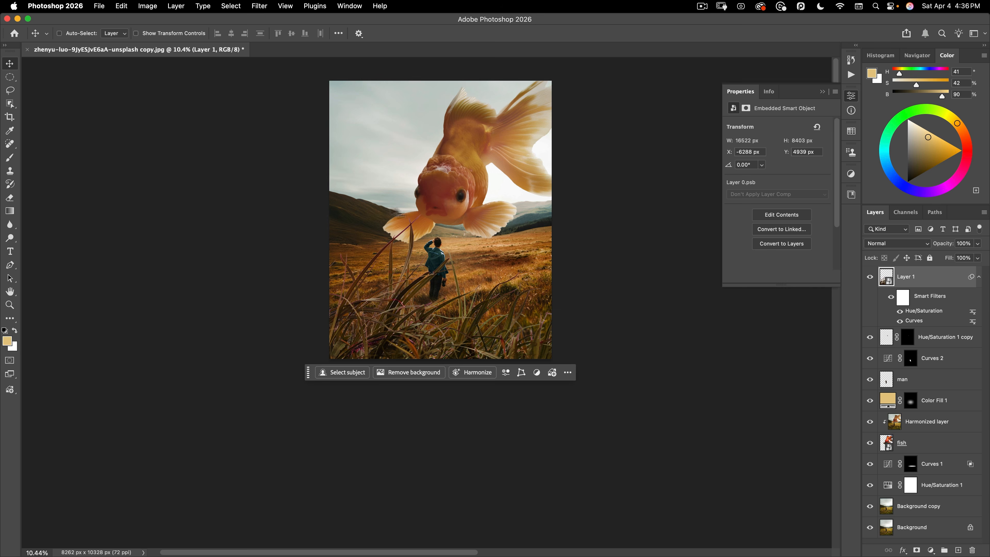
Step: Apply a Gaussian Blur with a radius of 43.0 pixels to the foreground grass layer
key("super+space")
left_click_drag(406, 314, 477, 156)
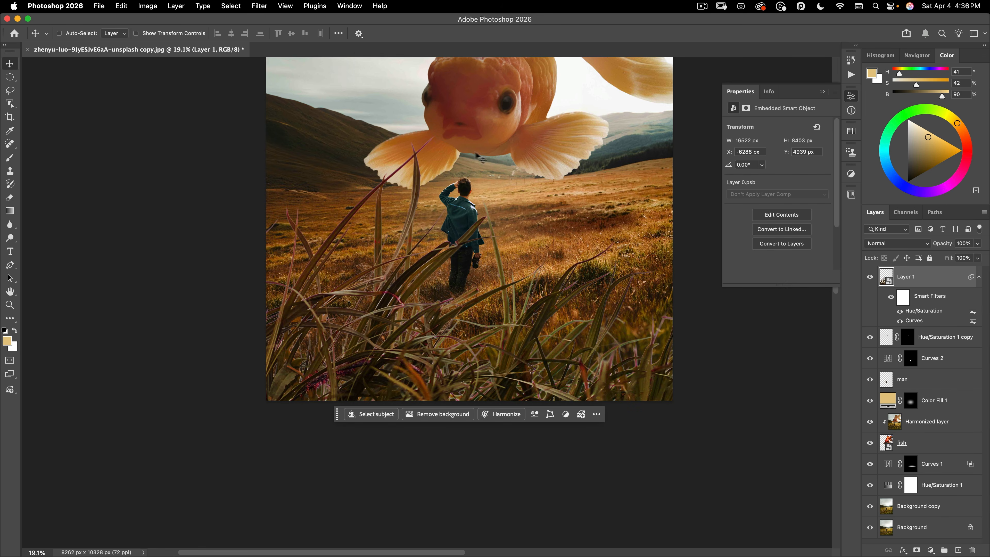
key("space")
left_click_drag(543, 229, 543, 254)
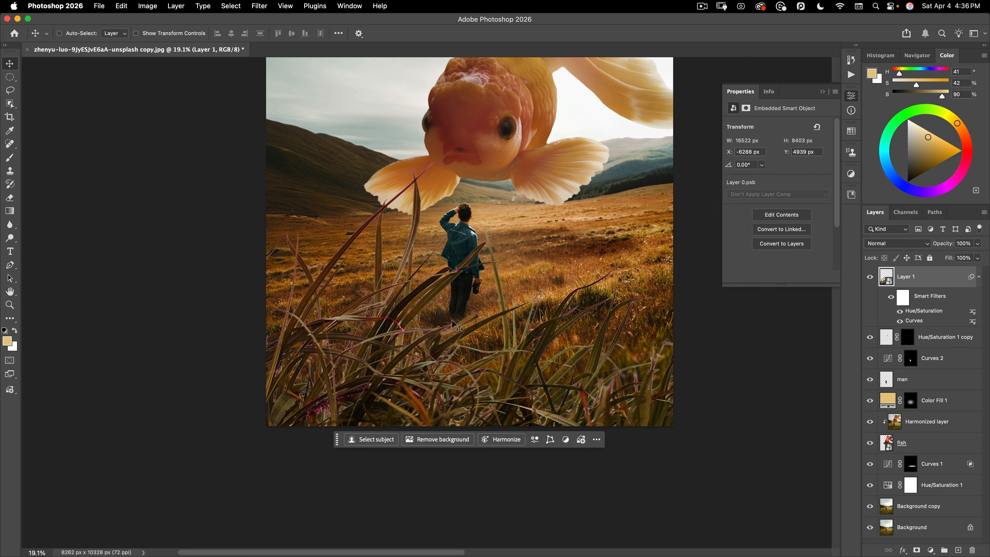
scroll(475, 339, "down", 5)
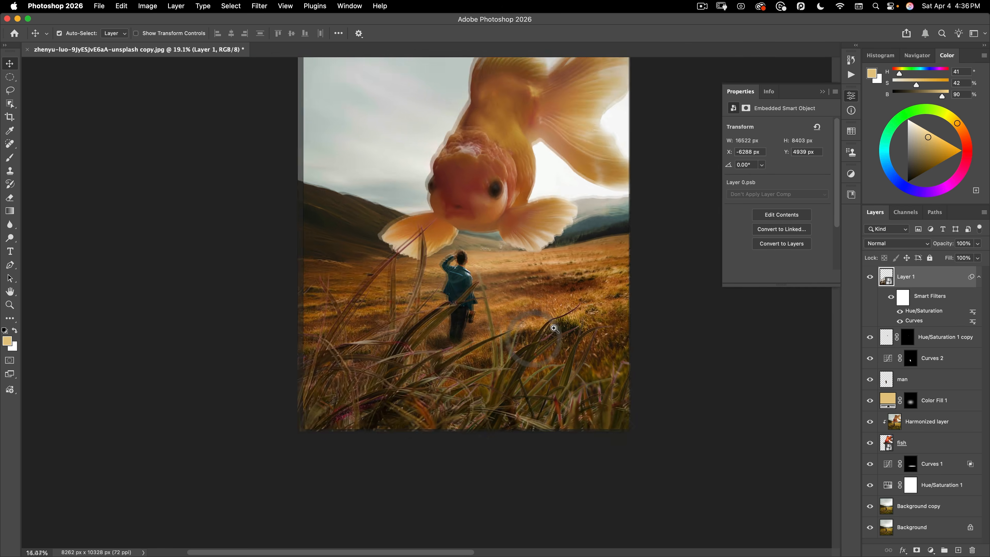
left_click_drag(552, 326, 531, 356)
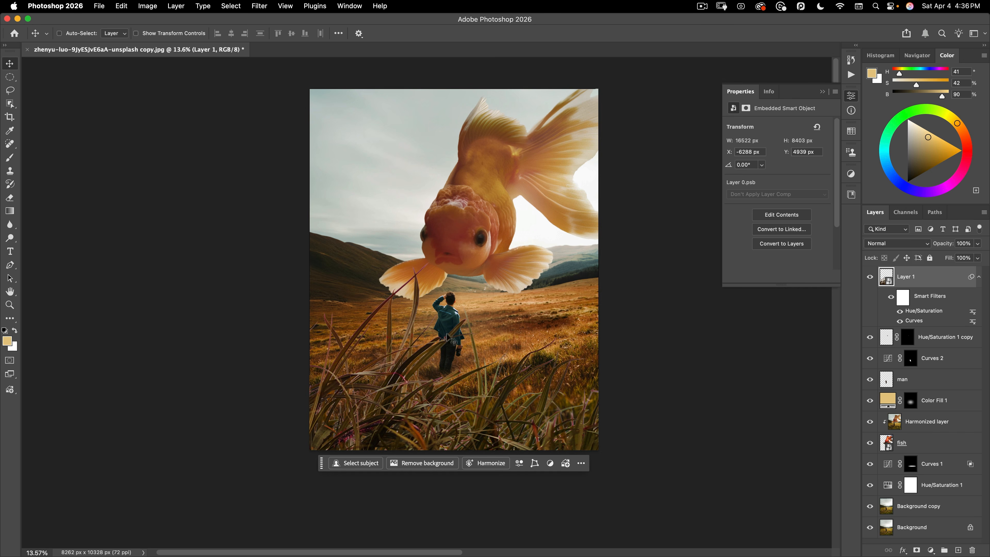
left_click(208, 6)
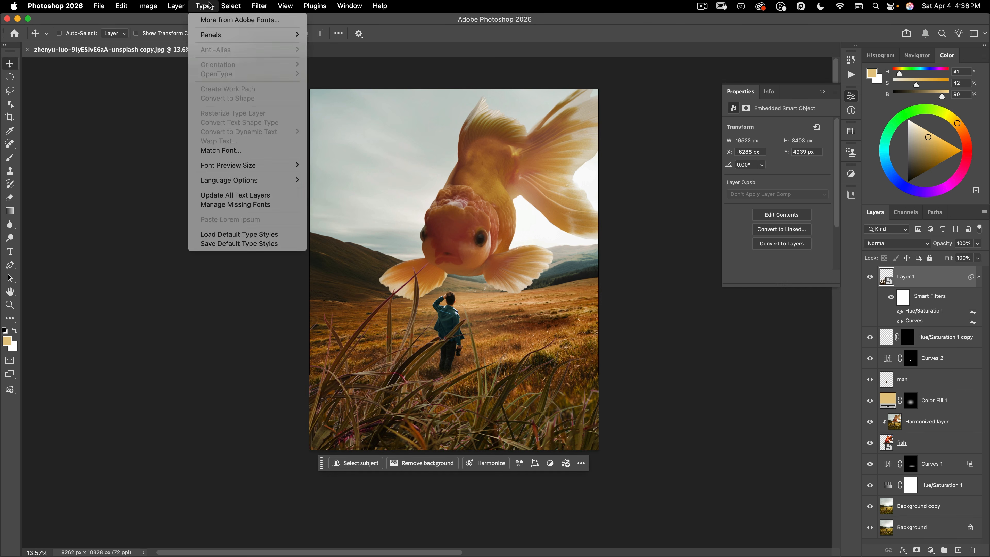
mouse_move(259, 4)
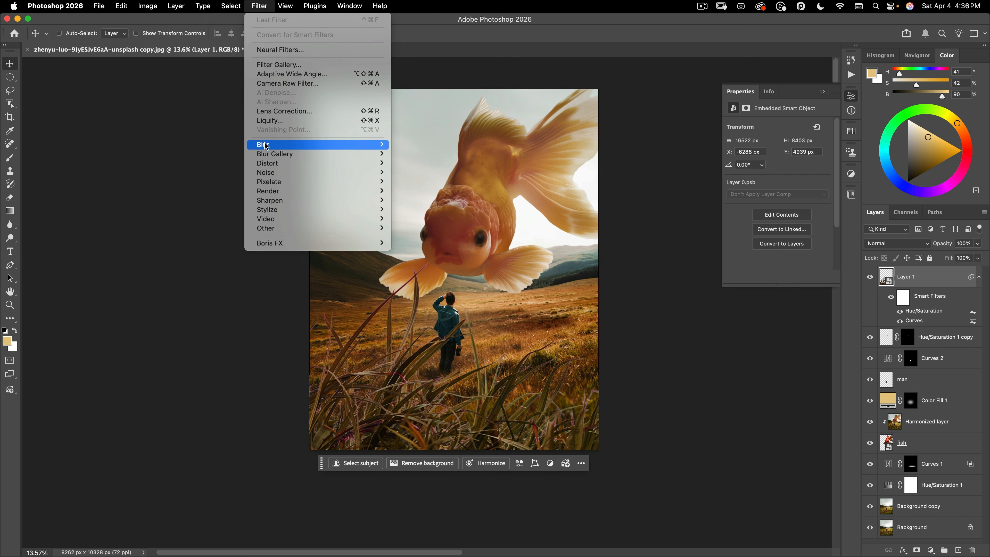
mouse_move(311, 144)
left_click(420, 181)
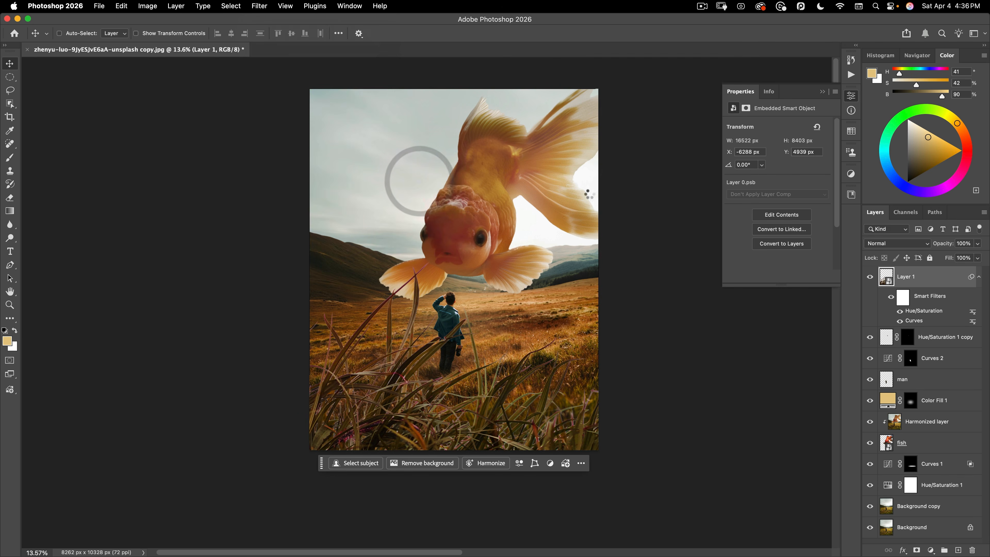
left_click_drag(510, 137, 669, 254)
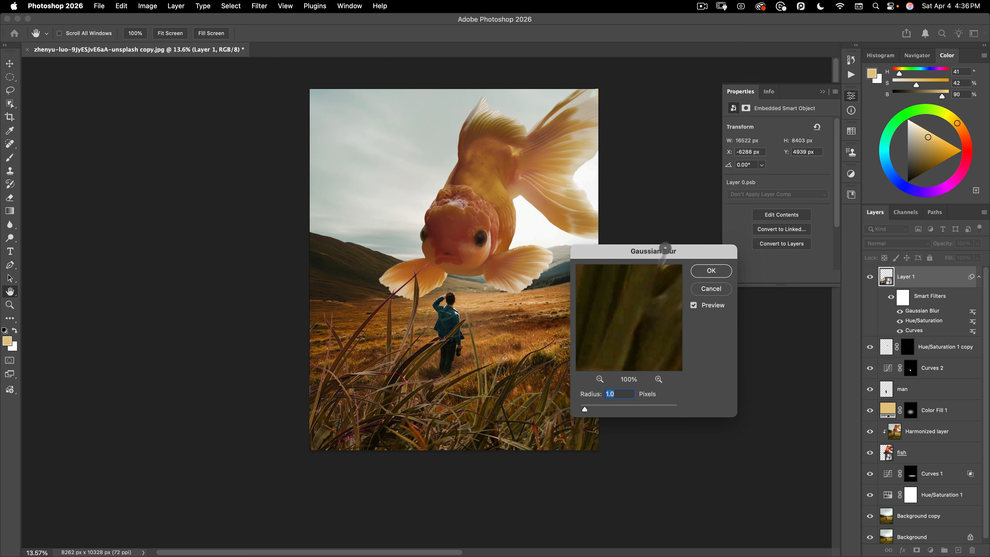
left_click_drag(599, 408, 610, 409)
left_click(418, 287)
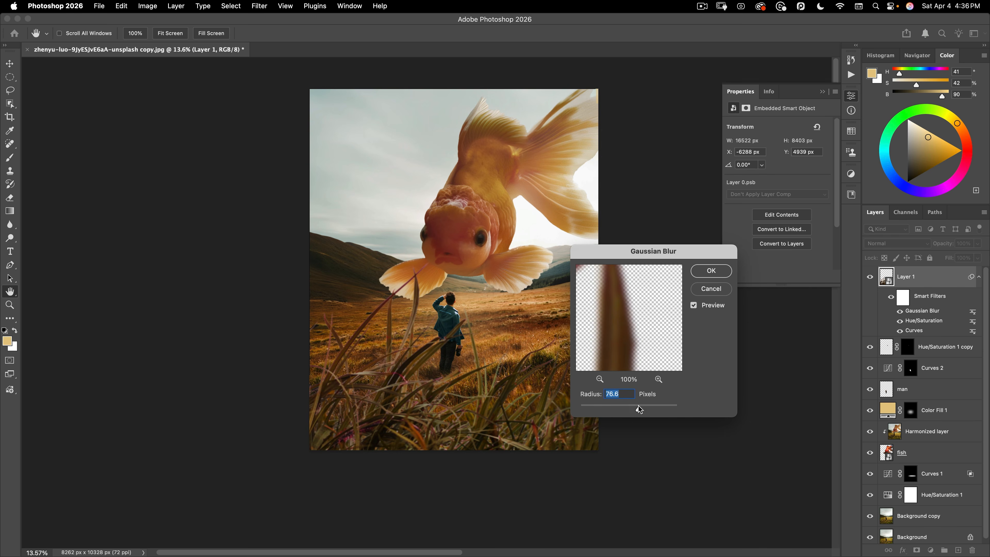
left_click_drag(639, 409, 632, 409)
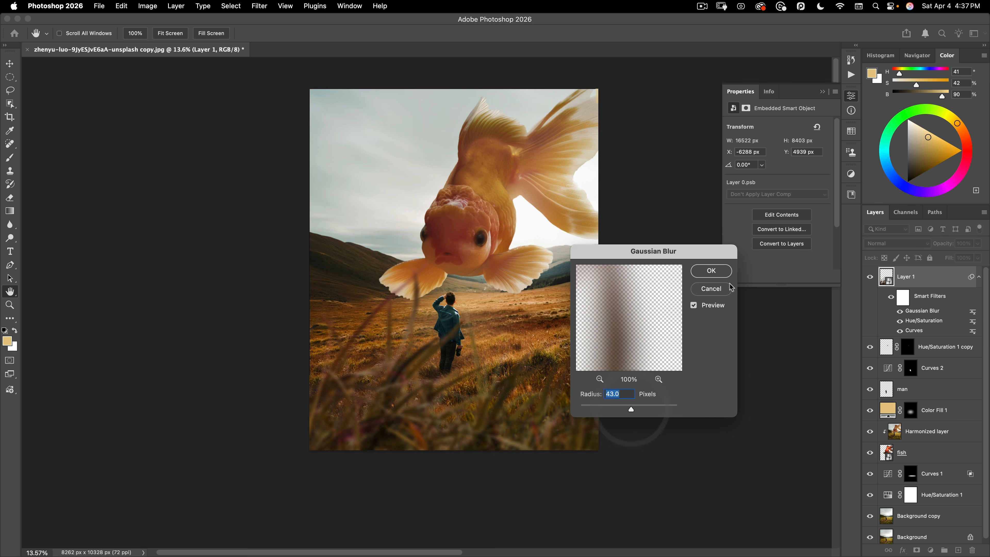
left_click(711, 270)
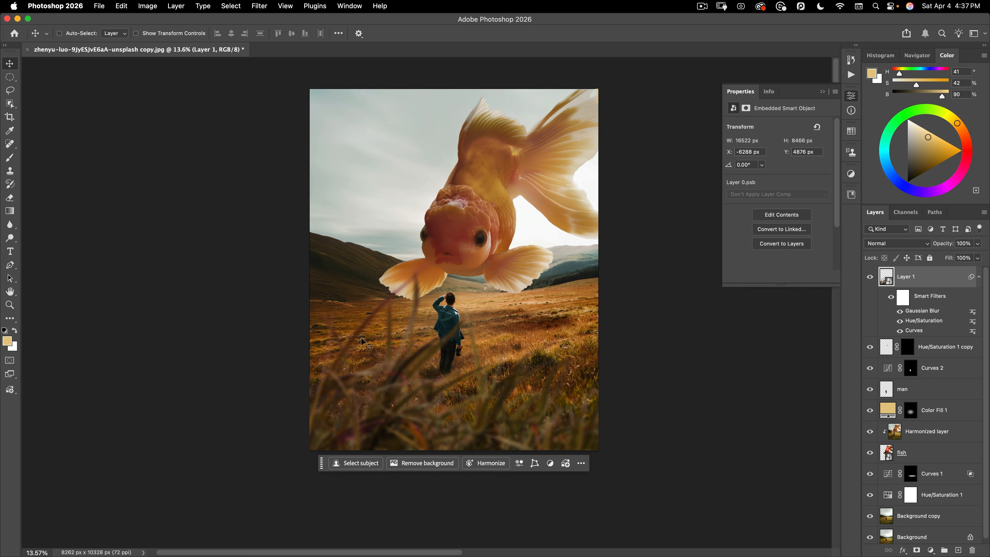
Step: Edit the grass layer's Curves smart filter, moving the black point to an input of 67 for deeper shadows
scroll(361, 338, "down", 3)
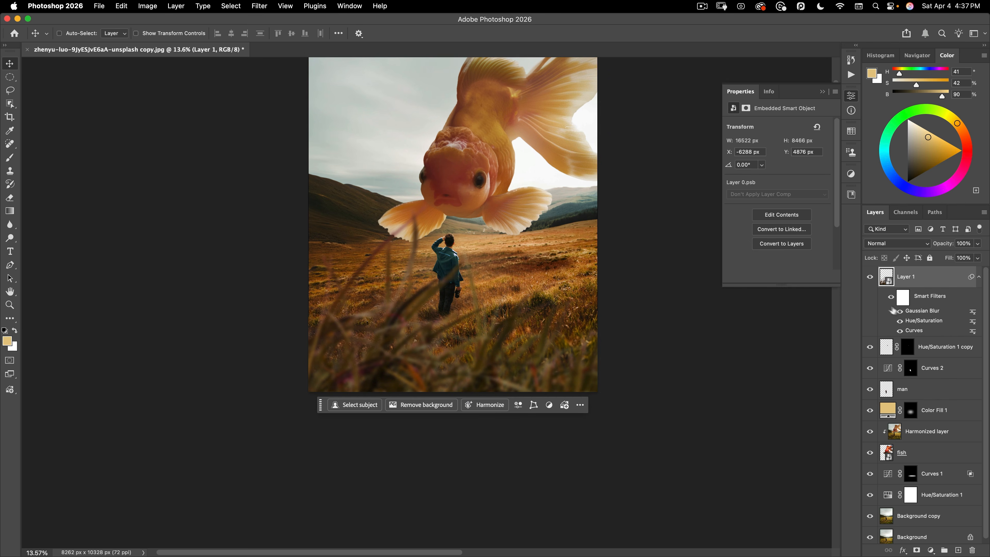
double_click(912, 331)
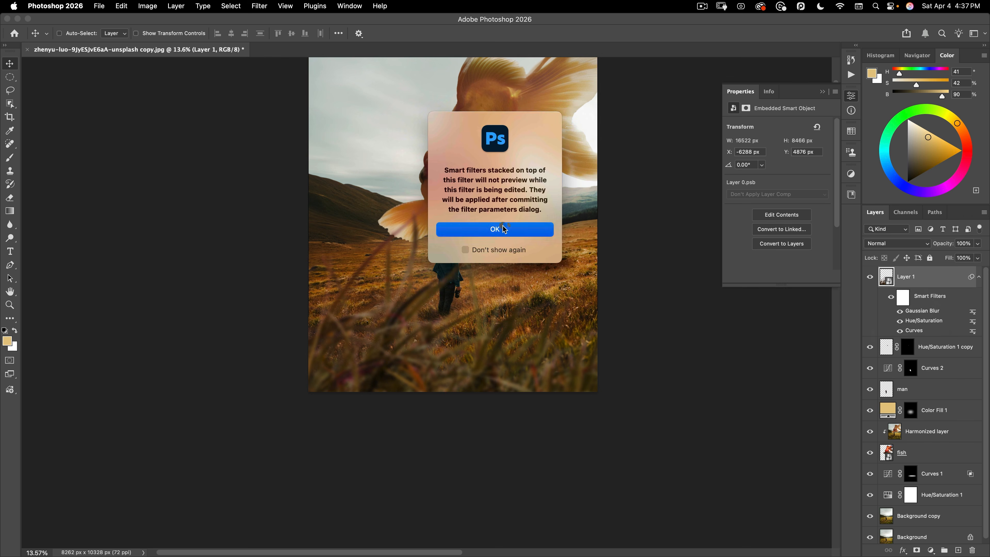
left_click(495, 229)
left_click_drag(666, 320, 678, 319)
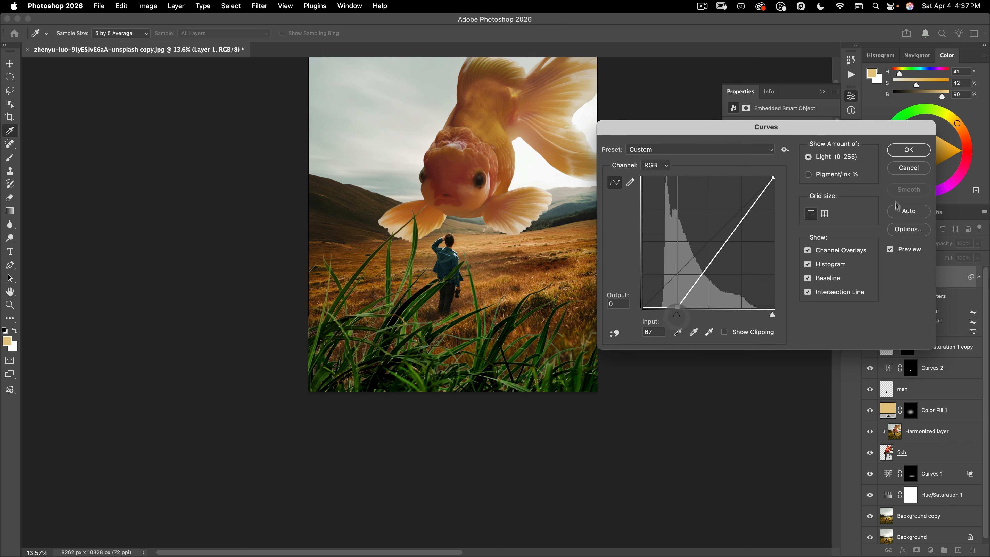
left_click(906, 152)
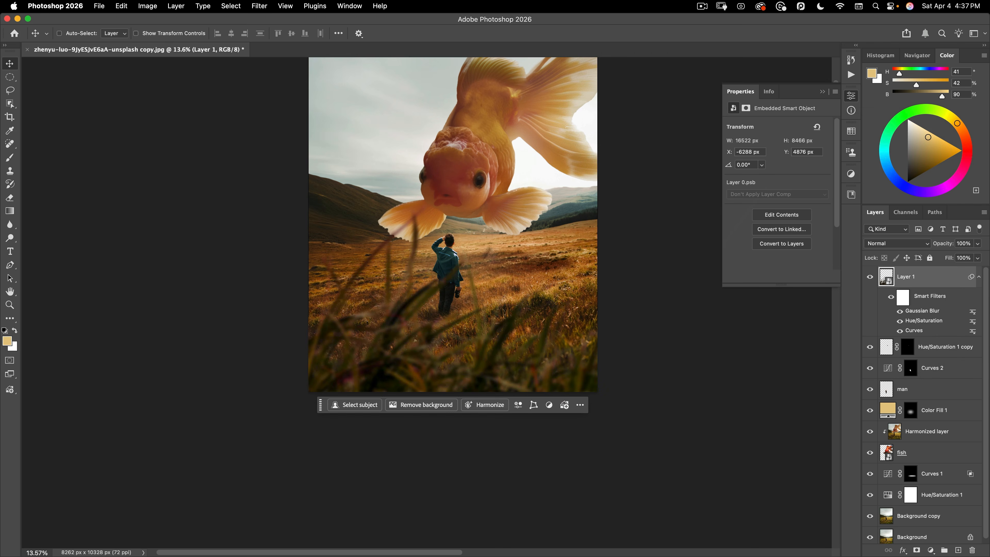
Step: Shift the blurred grass slightly down and to the left, to about X -6413 px, Y 5016 px
key("space")
left_click_drag(502, 267, 514, 322)
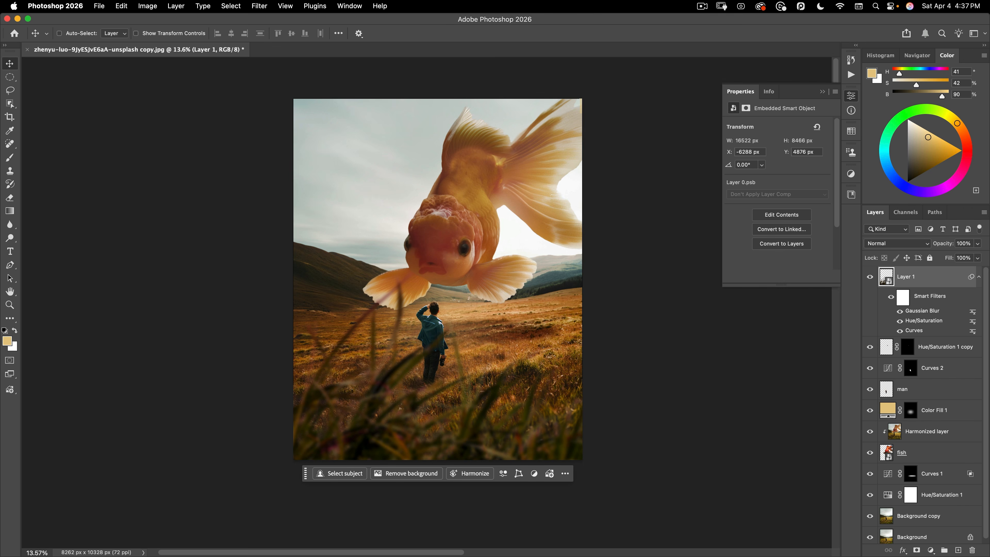
left_click_drag(490, 416, 485, 406)
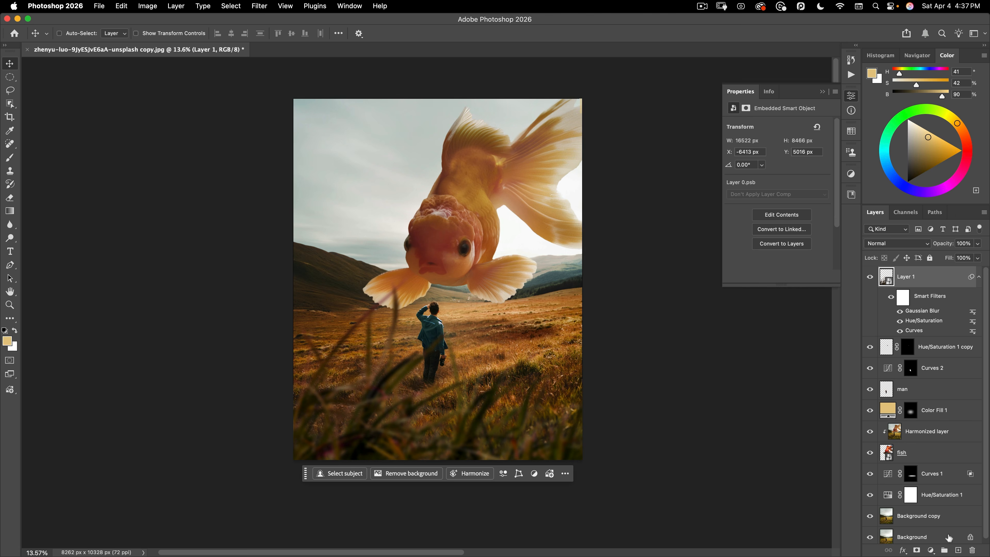
Step: Add a new empty layer above the grass and name it vignette
left_click(931, 550)
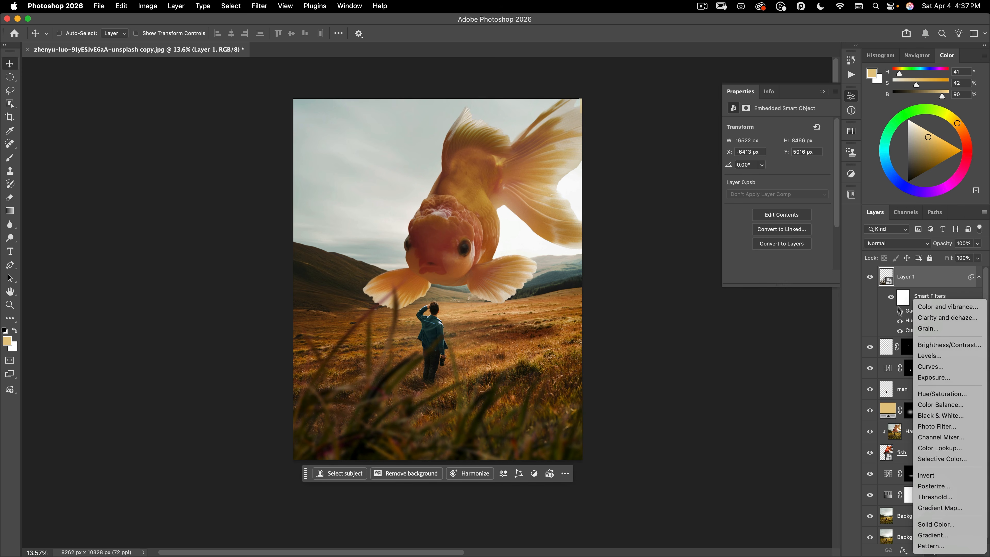
key("Escape")
left_click(959, 550)
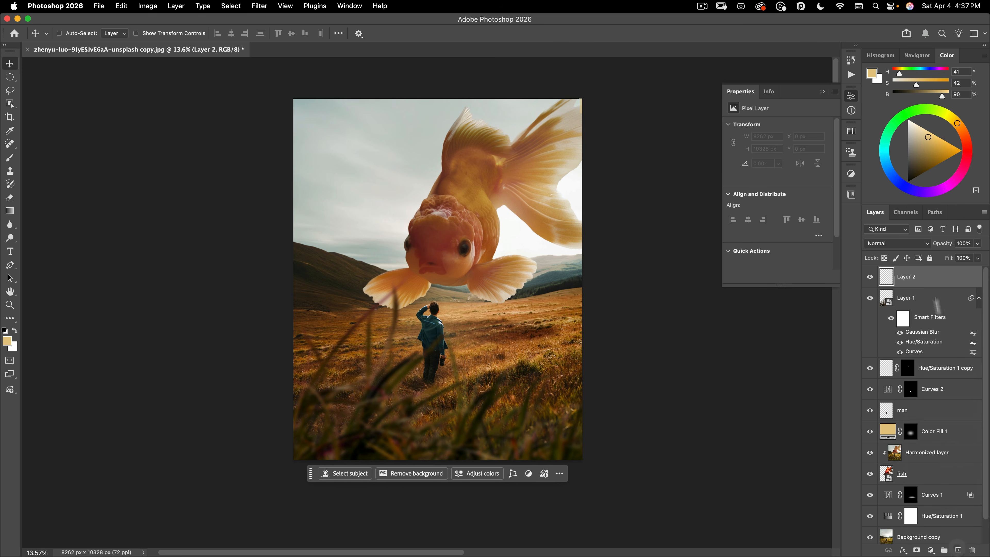
type("vignette")
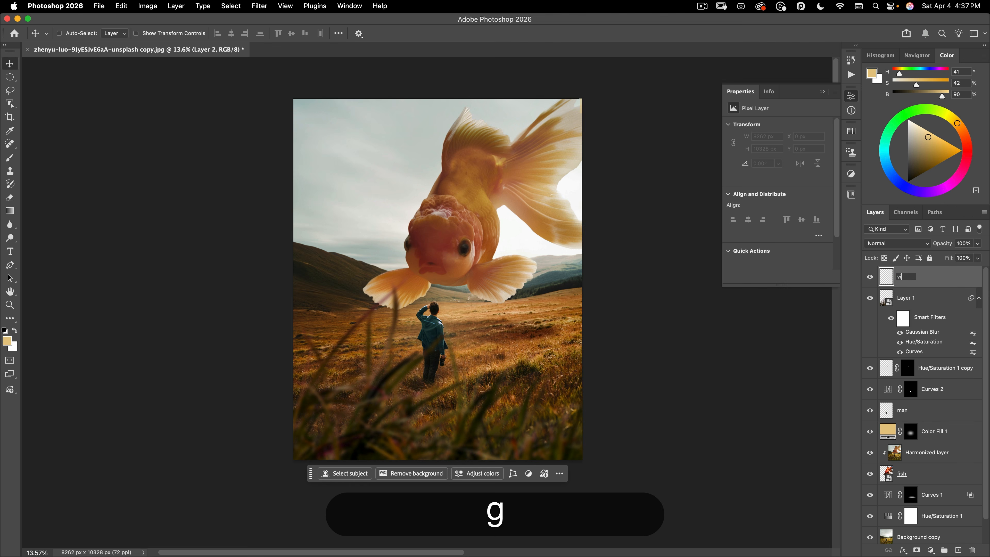
key("Return")
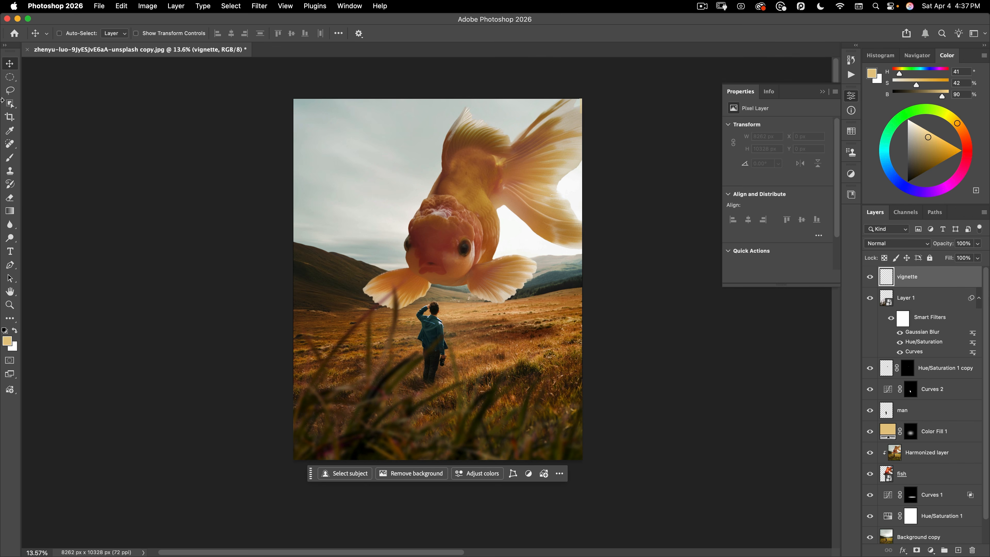
Step: Set the Gradient tool to Classic gradient and choose the foreground-to-transparent preset
left_click(10, 211)
left_click(106, 32)
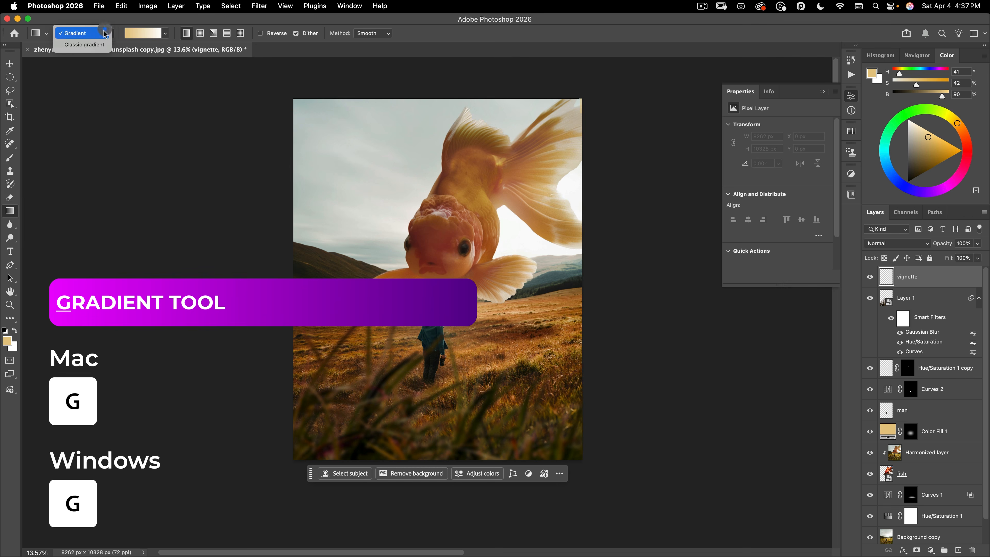
left_click(86, 44)
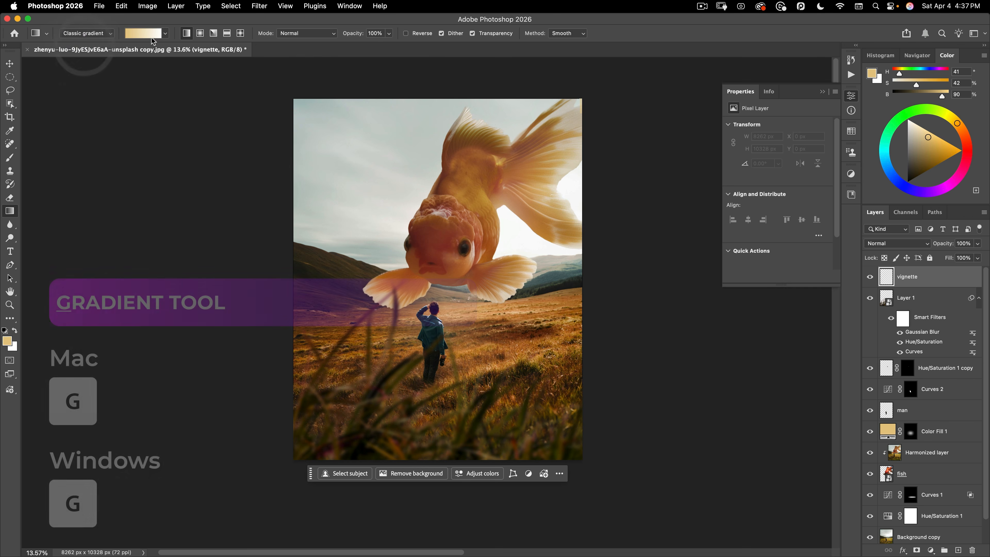
left_click(165, 34)
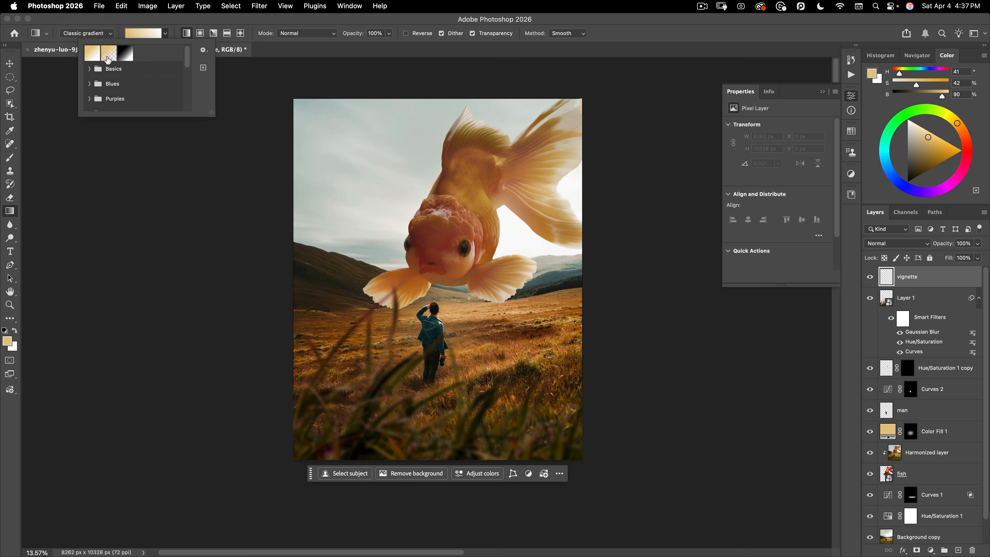
left_click(106, 56)
left_click(159, 24)
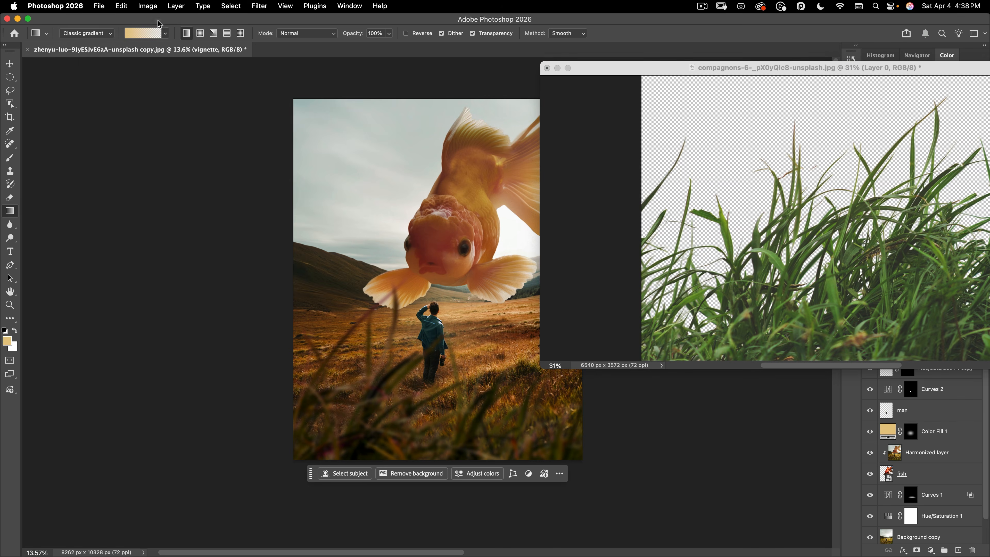
Step: Sample the sky's grey-green as the foreground colour and darken it to H 148, S 10, B 55
left_click(173, 54)
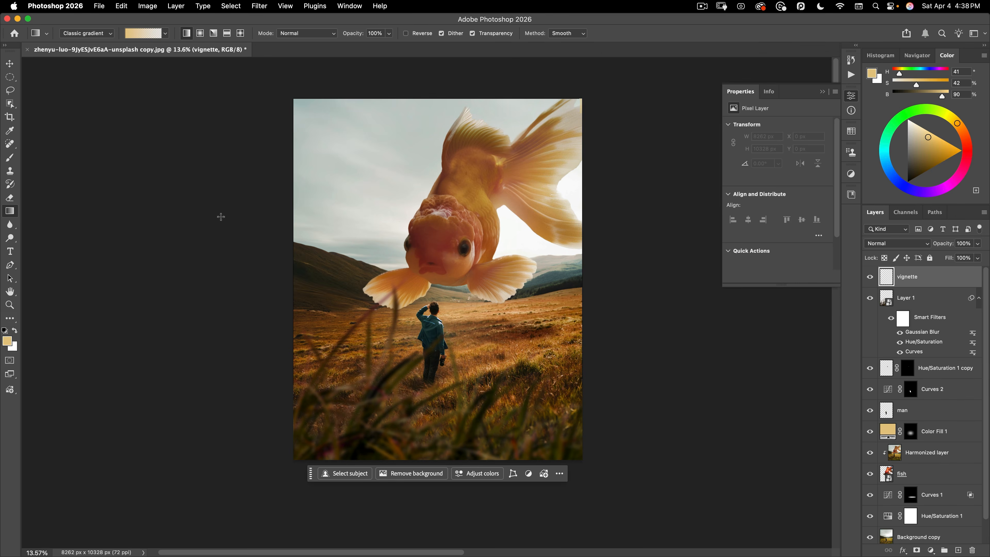
left_click_drag(300, 160, 361, 245)
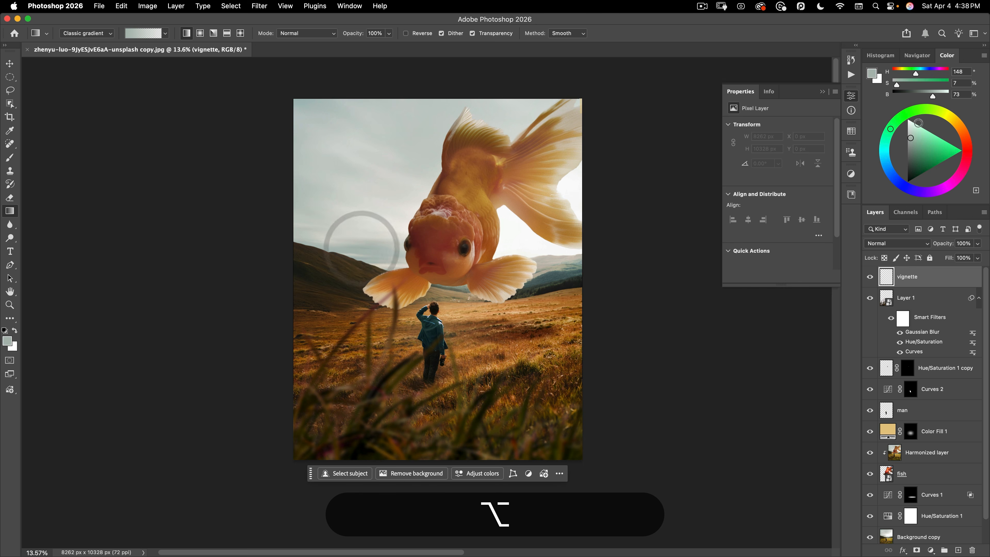
left_click_drag(911, 143, 911, 149)
Step: Darken the sky on the vignette layer with repeated grey-green gradients running inward from the upper corners, top edge and upper sides
left_click_drag(271, 79, 399, 242)
left_click_drag(597, 81, 591, 94)
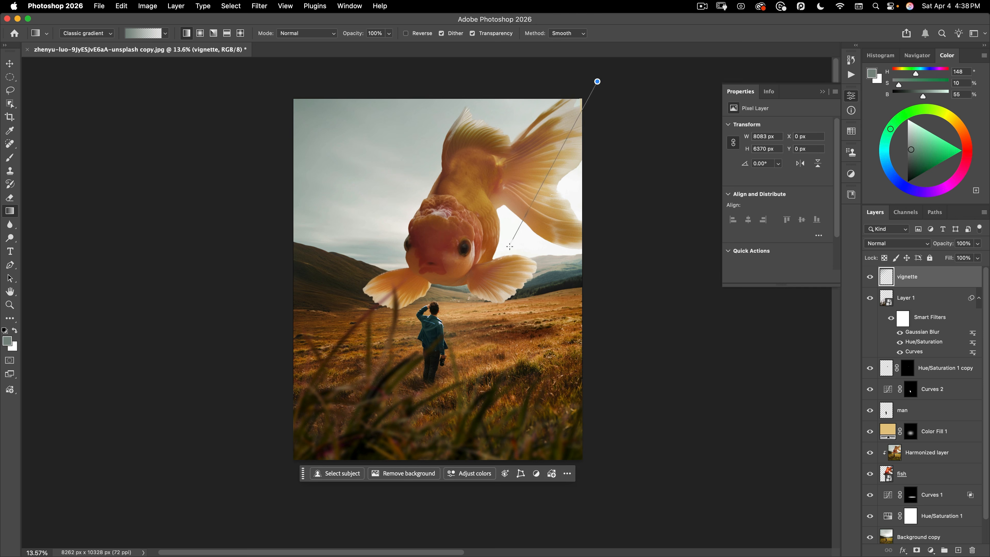
left_click_drag(509, 247, 510, 247)
left_click_drag(258, 83, 395, 234)
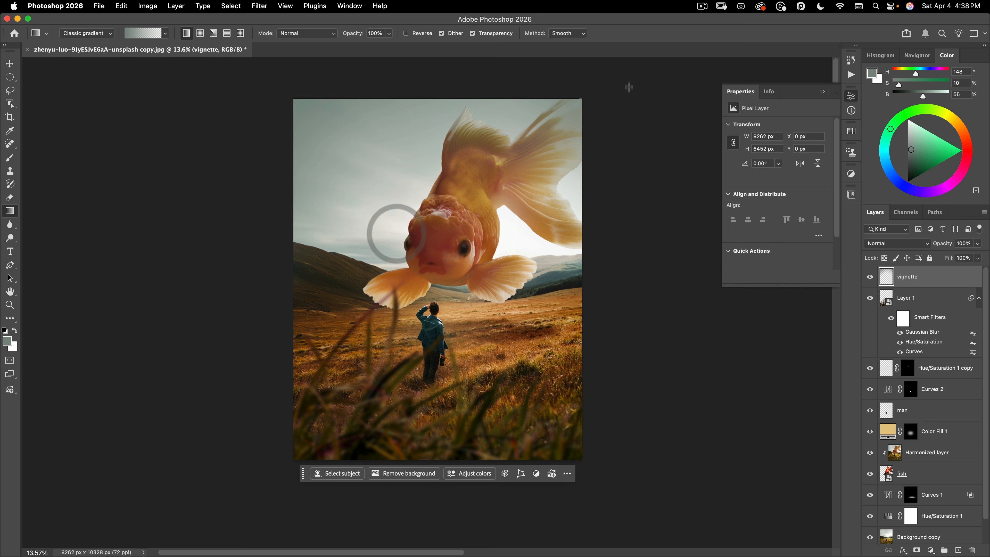
left_click_drag(620, 75, 562, 215)
left_click_drag(372, 66, 403, 217)
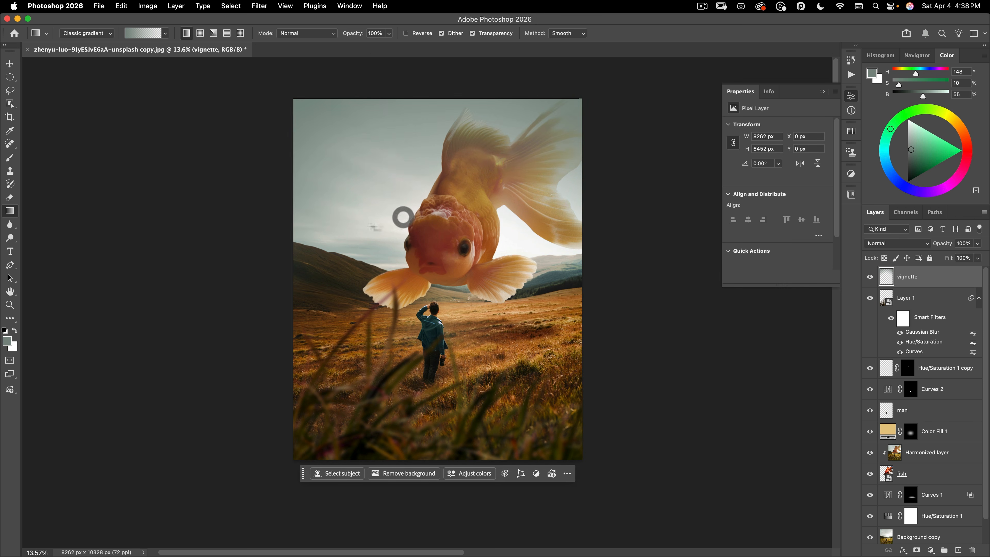
left_click_drag(236, 133, 343, 216)
left_click_drag(669, 130, 525, 237)
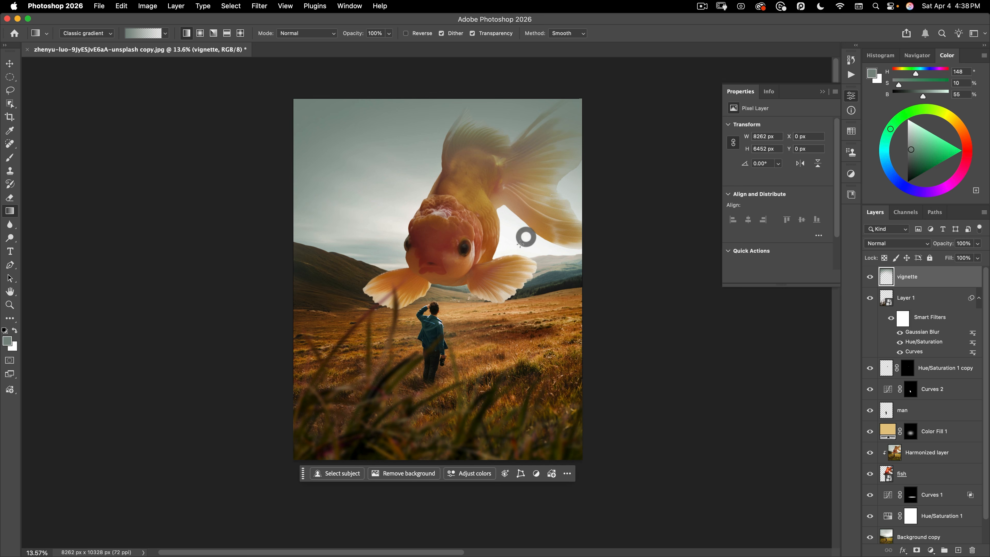
Step: Sample a near-black tone (H 55, S 100, B 4) from the grass and draw gradients inward from the lower corners and lower right side
left_click_drag(365, 420, 345, 437)
left_click_drag(249, 479, 376, 344)
left_click_drag(626, 476, 525, 331)
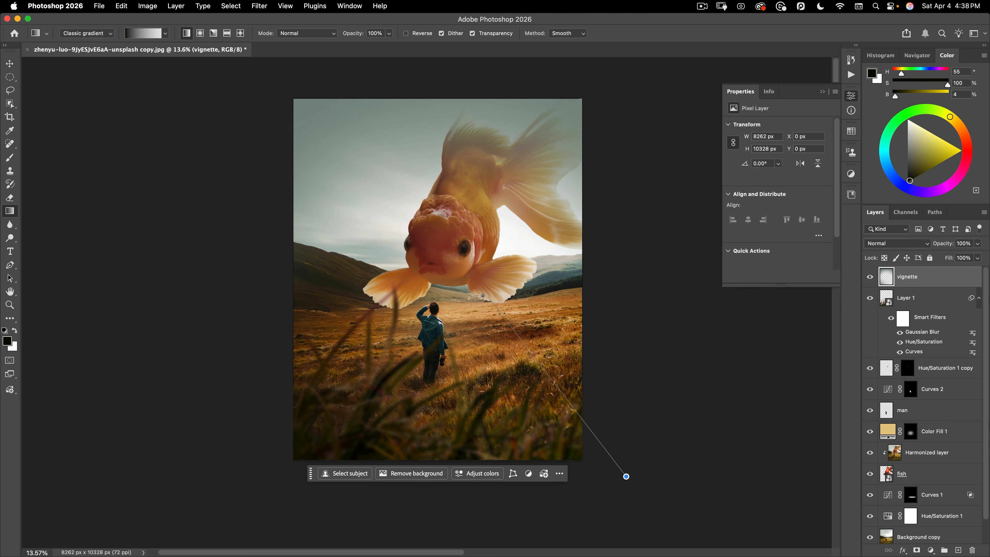
left_click_drag(483, 295, 483, 296)
left_click_drag(694, 390, 531, 327)
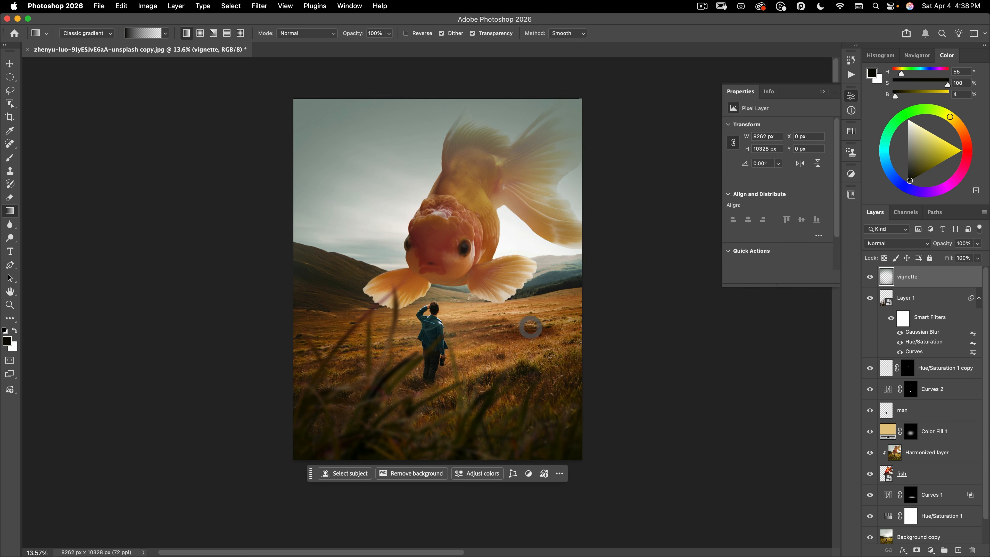
left_click_drag(194, 498, 348, 337)
left_click_drag(223, 542, 376, 345)
Step: Sample the distant hills' blue-grey (H 185, S 22, B 38) and draw gradients inward from both upper corners of the image
left_click(556, 273, "alt")
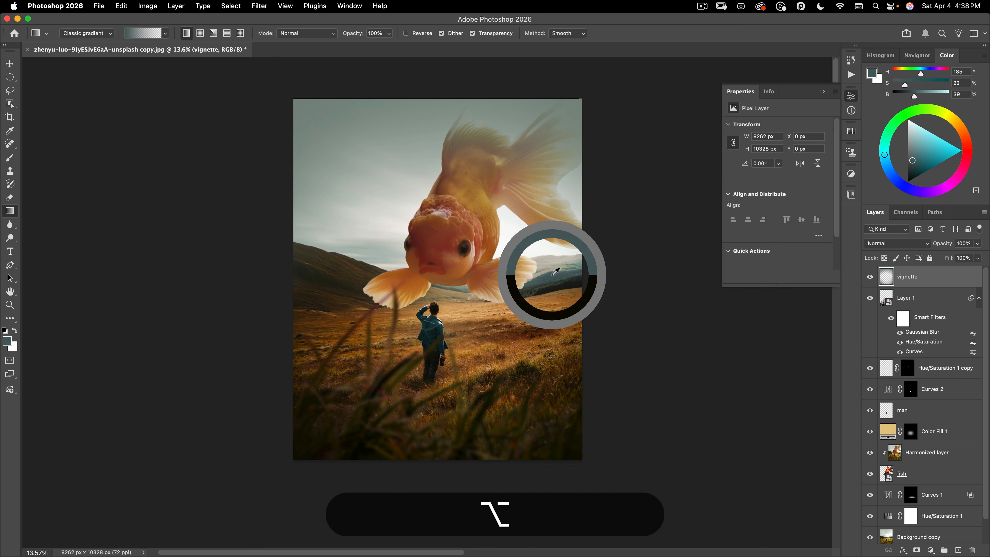
left_click_drag(222, 66, 337, 221)
left_click_drag(596, 77, 491, 177)
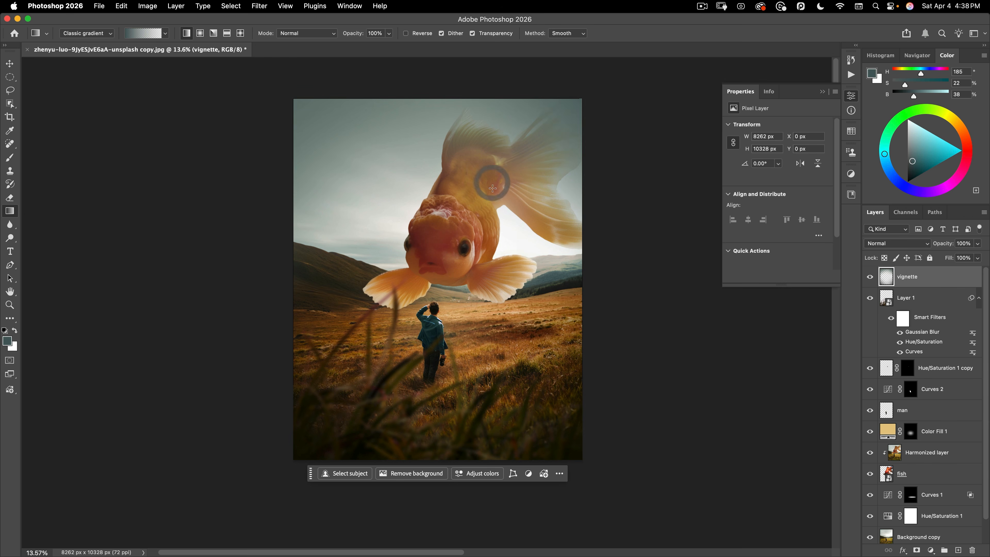
Step: Set the vignette layer's blend mode to Multiply
key("v")
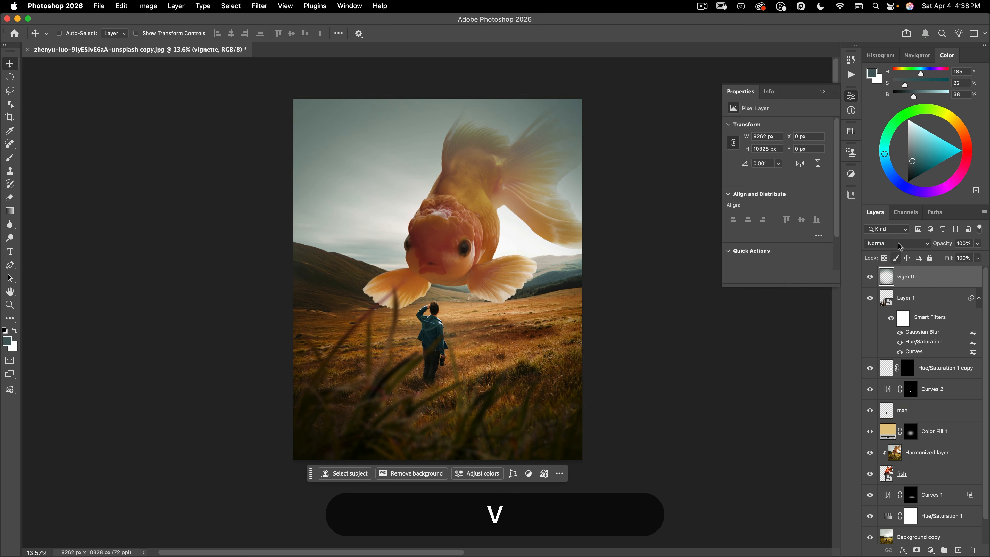
left_click(899, 244)
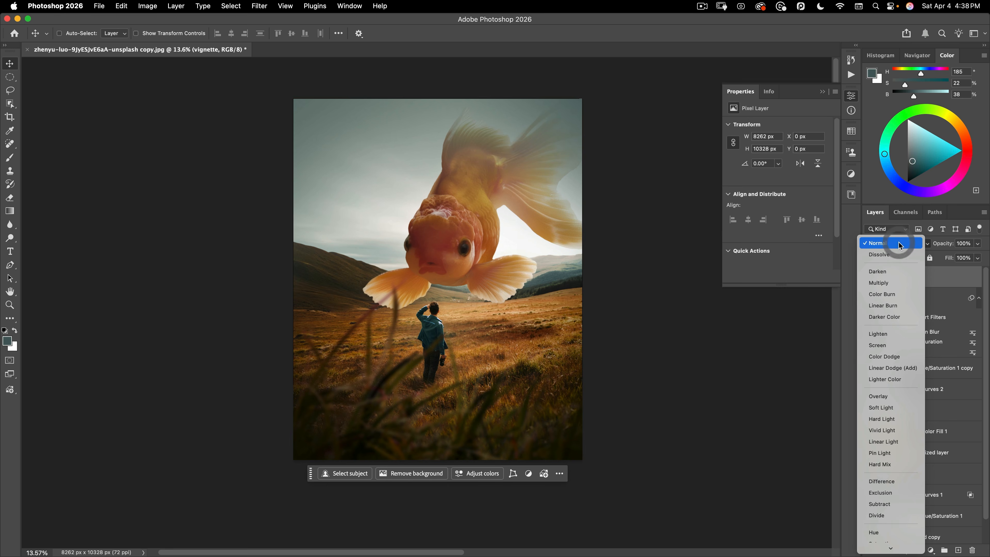
left_click(887, 282)
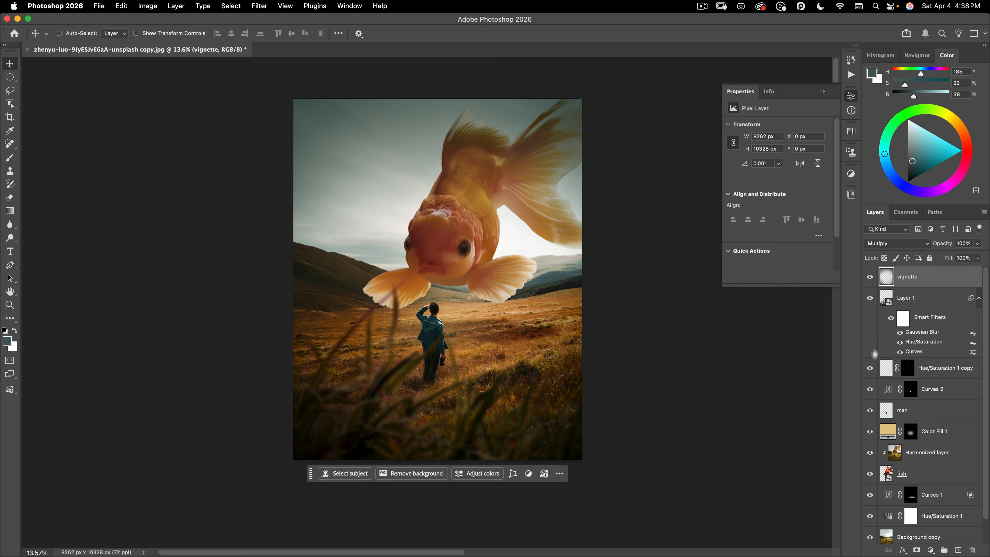
Step: Add a Grain adjustment layer above the vignette and set its amount to 39
left_click(931, 550)
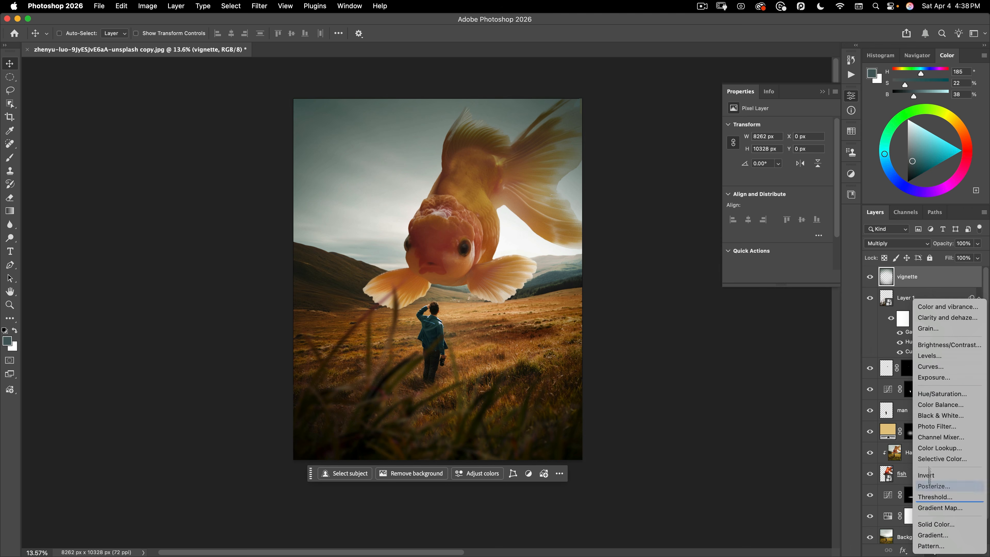
left_click(947, 328)
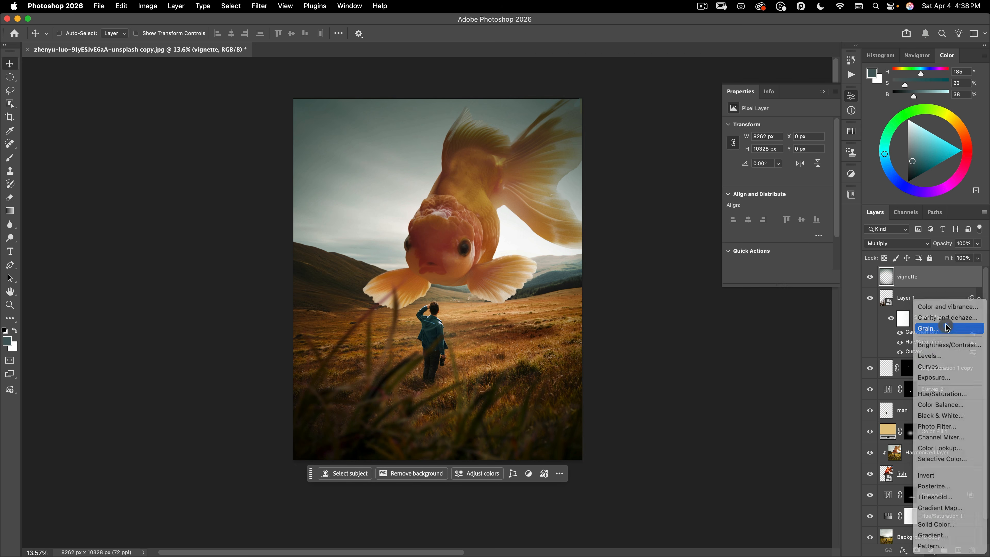
key("space")
scroll(483, 255, "up", 5)
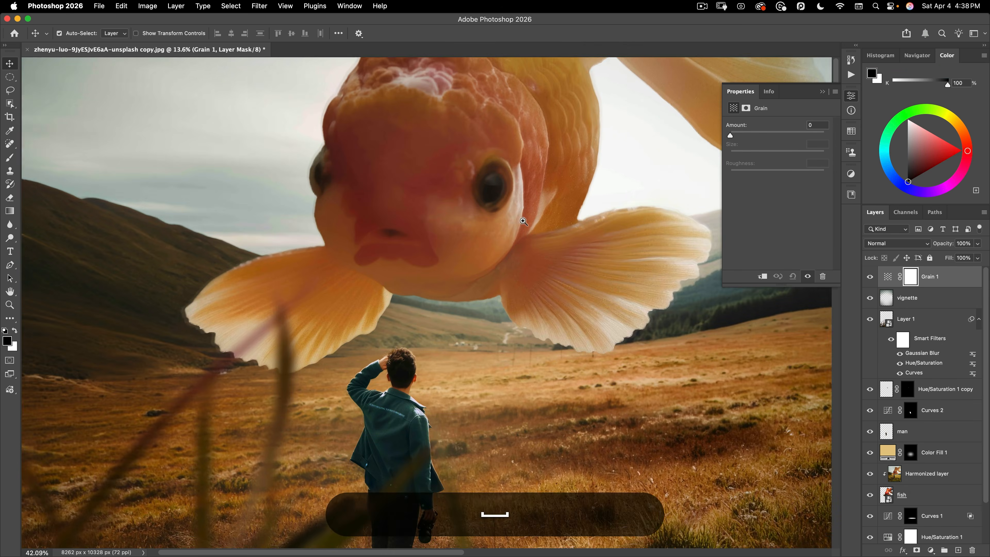
left_click_drag(521, 217, 596, 219)
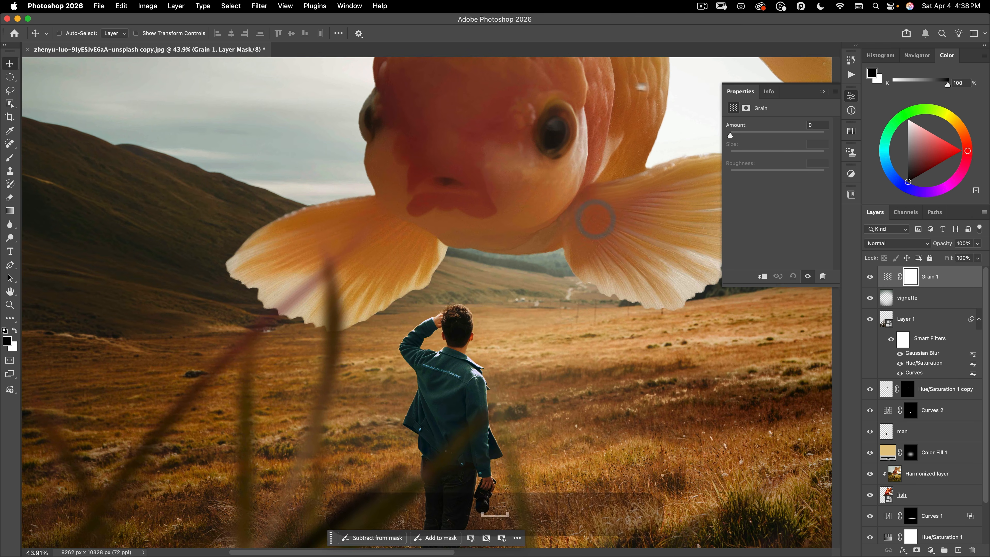
left_click_drag(741, 137, 767, 139)
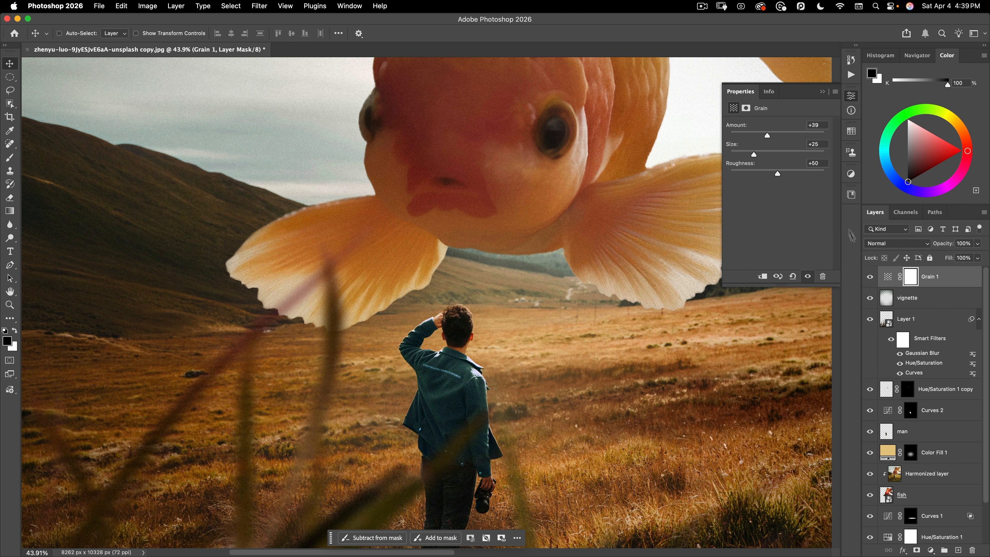
Step: Hide the Grain layer, examine the man's jacket, hand and camera and the whole composite without it, and show the layer again
left_click(871, 277)
key("space")
left_click_drag(440, 371, 501, 319)
left_click_drag(558, 398, 507, 137)
key("space")
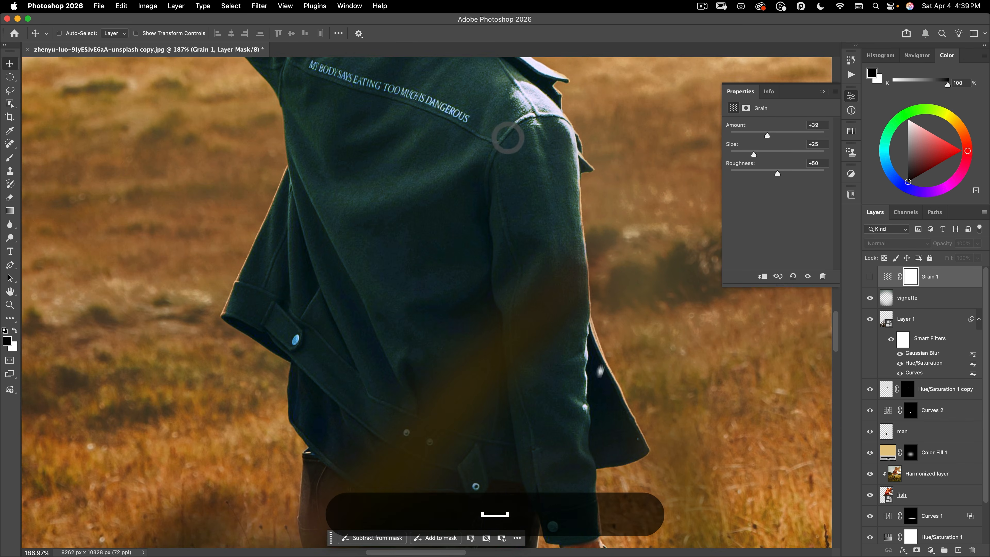
left_click_drag(584, 413, 356, 147)
left_click_drag(372, 299, 416, 258)
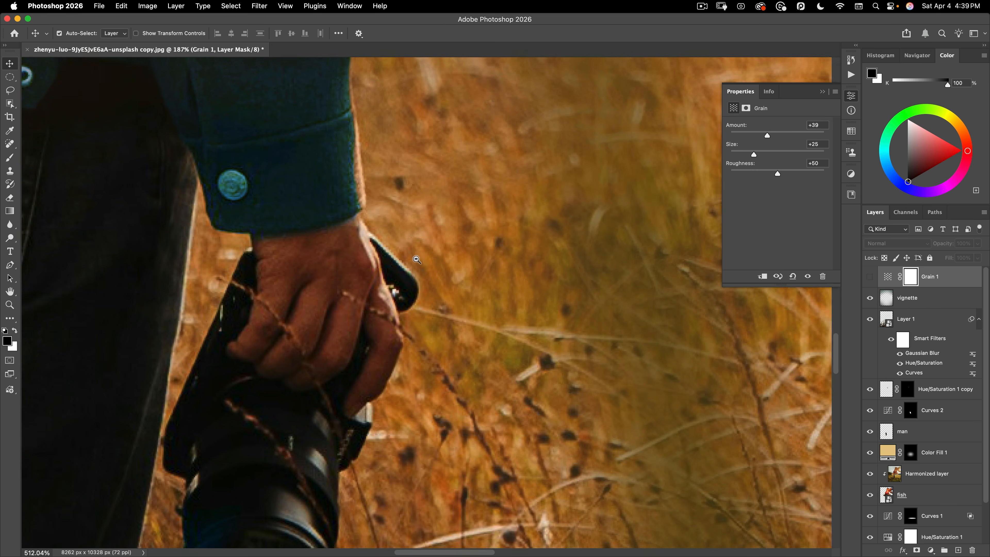
left_click_drag(380, 200, 490, 445)
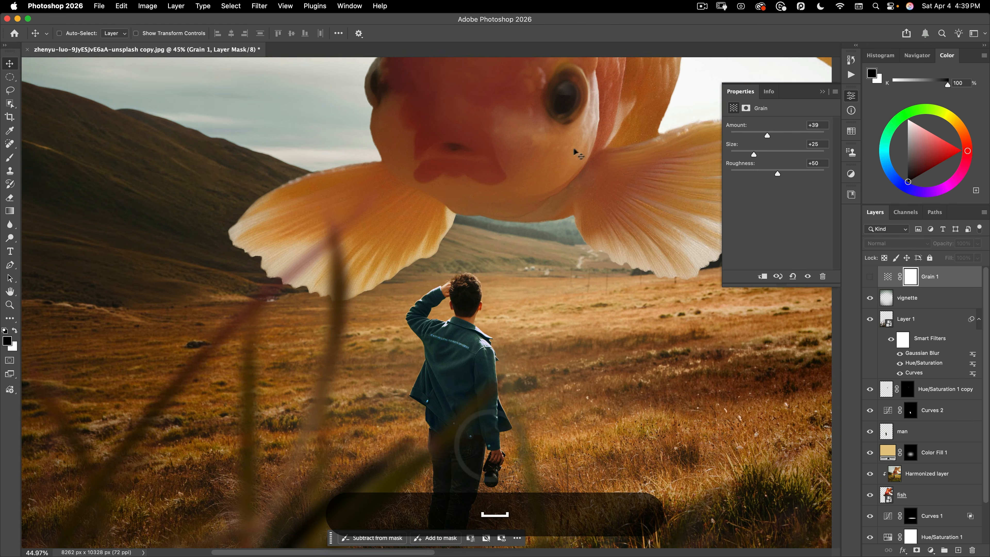
left_click_drag(556, 325, 472, 355)
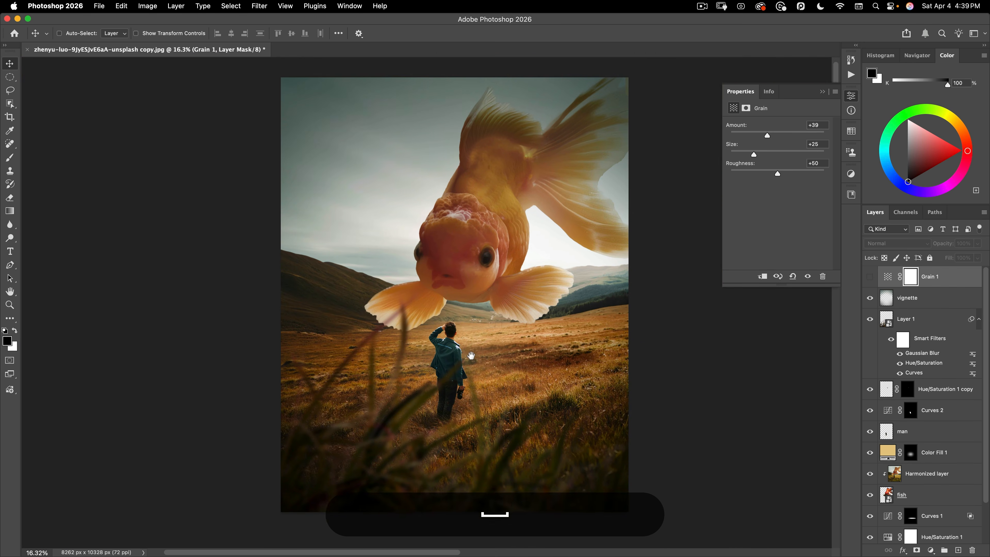
left_click(870, 277)
Step: Set the Grain adjustment's size to 44 and roughness to 22, and check its effect on the whole image
left_click_drag(481, 319, 548, 297)
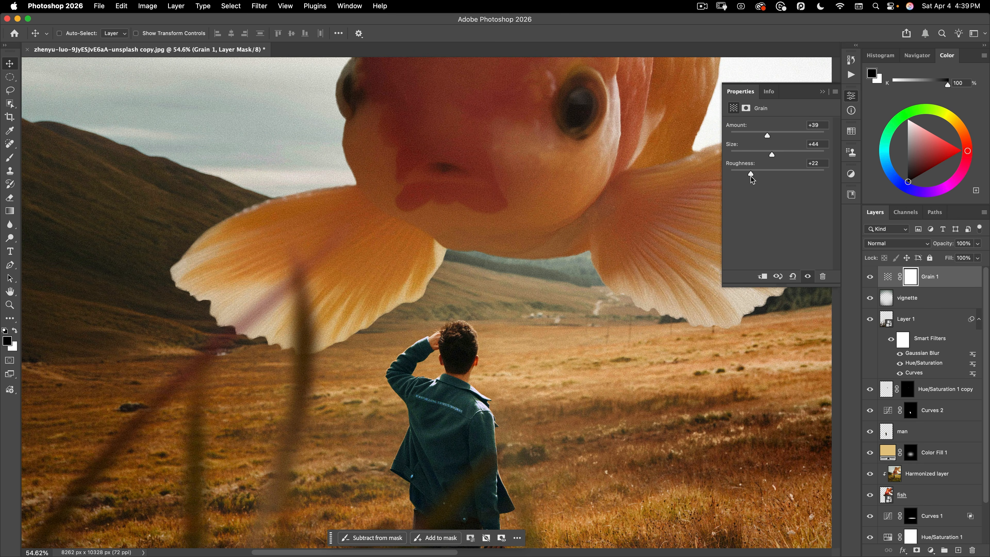
scroll(343, 343, "down", 5)
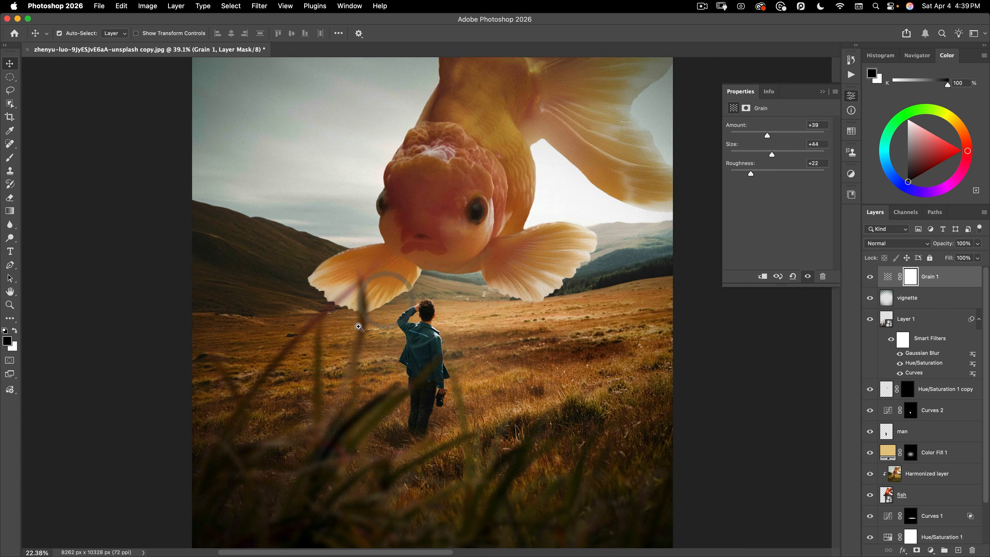
left_click_drag(344, 343, 339, 344)
left_click_drag(430, 312, 460, 326)
mouse_move(528, 321)
left_mouse_down()
mouse_move(537, 330)
mouse_move(525, 331)
left_mouse_up()
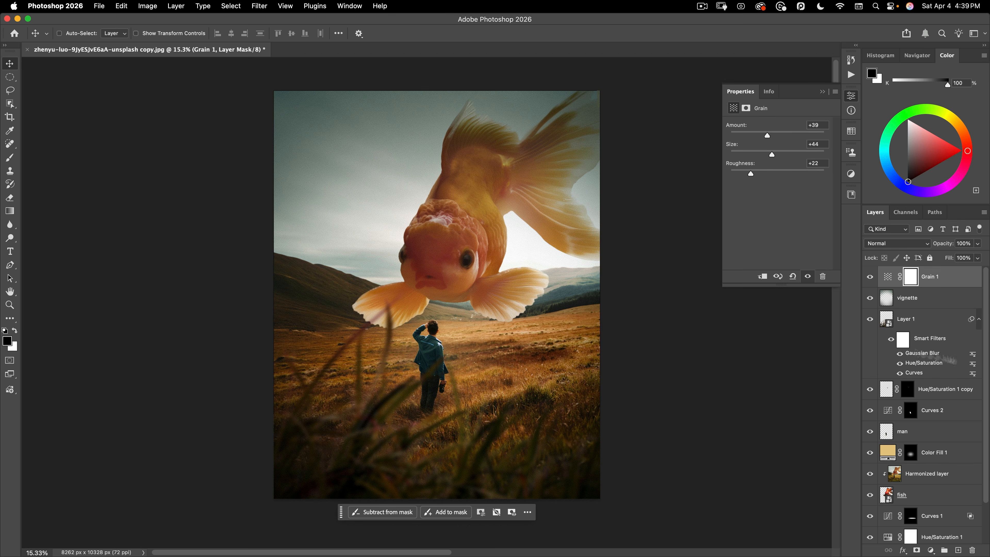
Step: Add a Curves adjustment layer above the Grain layer and raise its Blue channel's black point to an output of 38
left_click(931, 548)
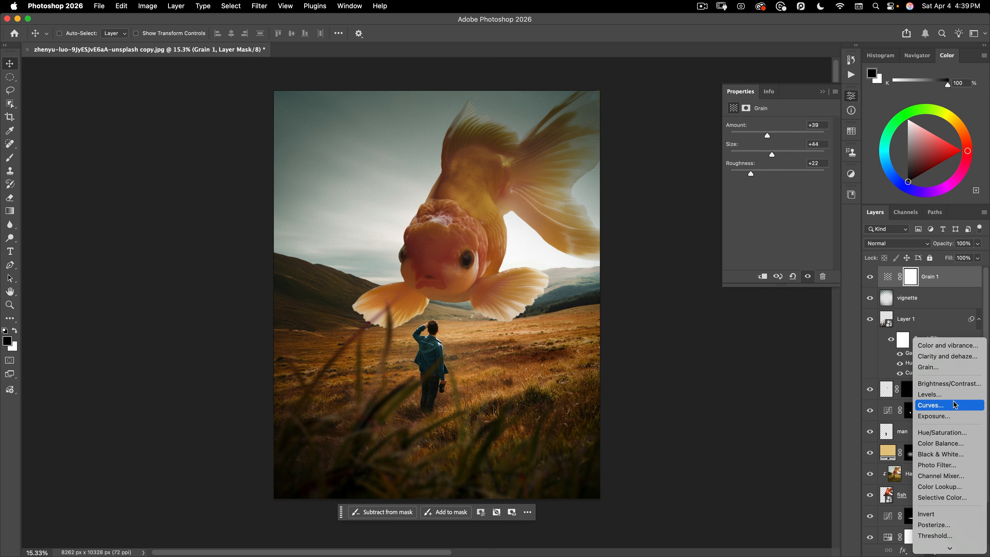
left_click(851, 343)
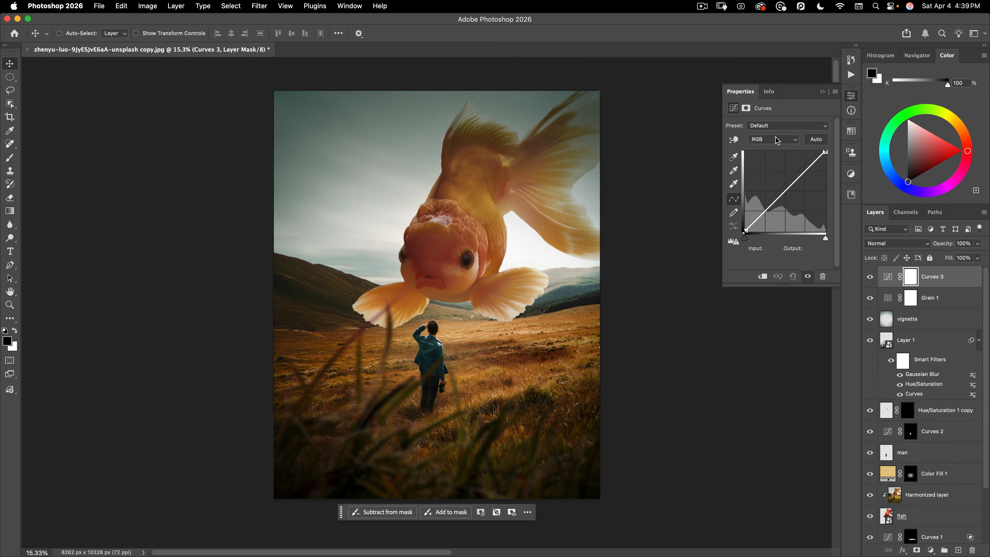
left_click(777, 141)
left_click(773, 174)
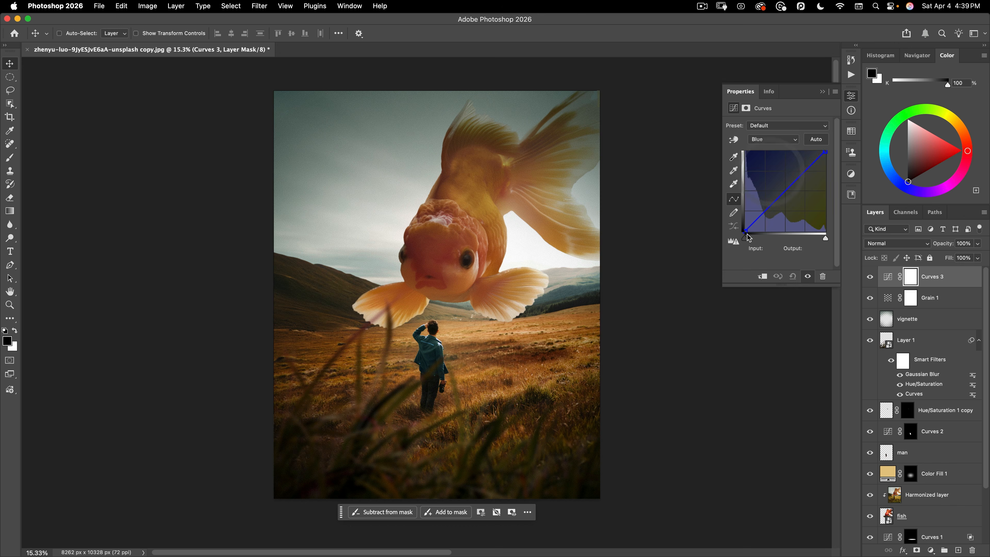
left_click_drag(748, 234, 743, 222)
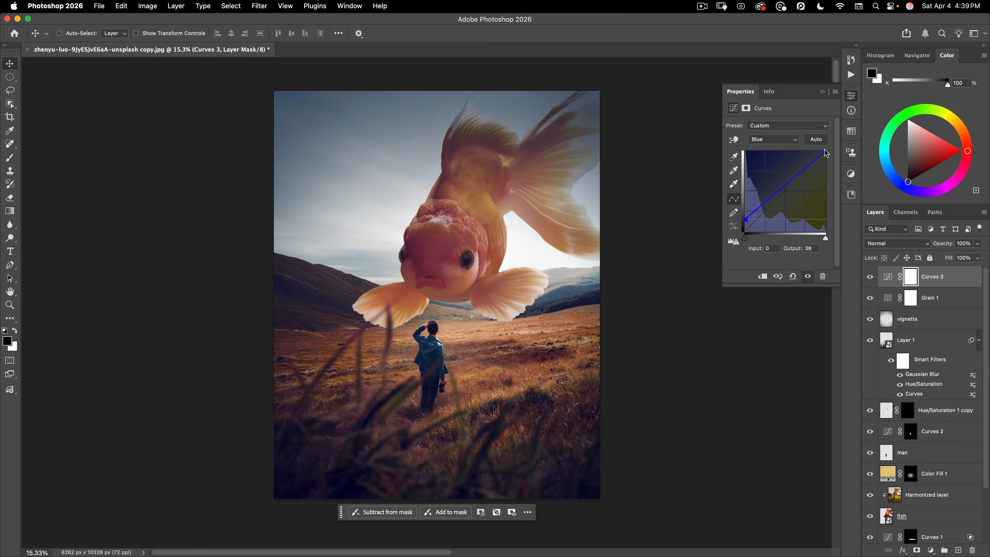
Step: Lower the Blue channel's white point to an output of 222 and fit the whole image in the view
left_click_drag(827, 151, 837, 162)
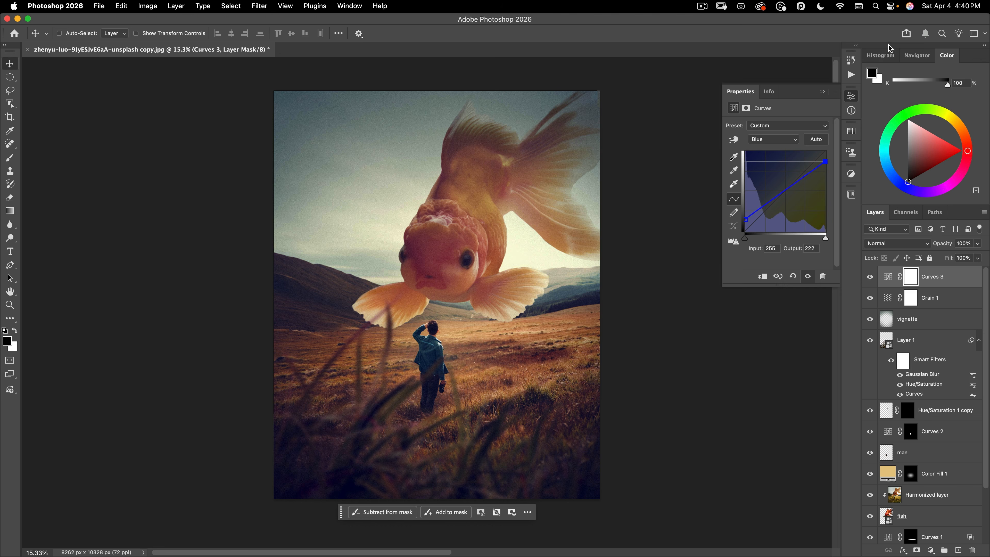
left_click(853, 96)
key("super+0")
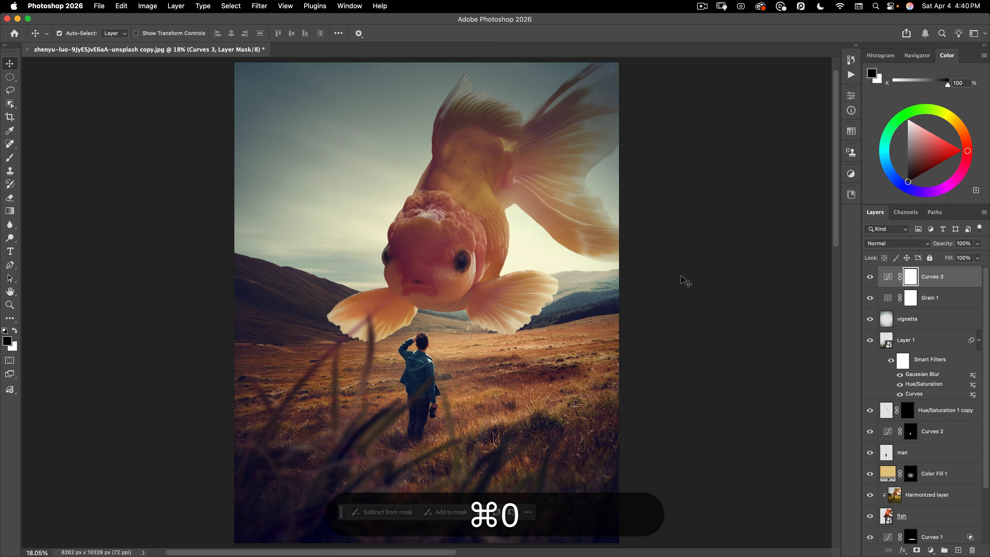